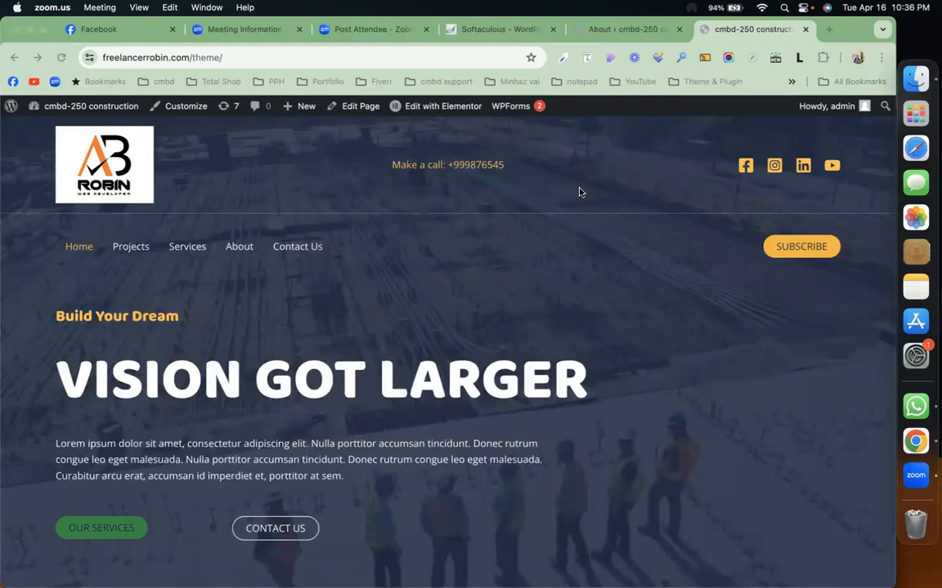
# Review the Elementor and Elementor Pro entries in the site's list of installed plugins.
pyautogui.click(615, 30)
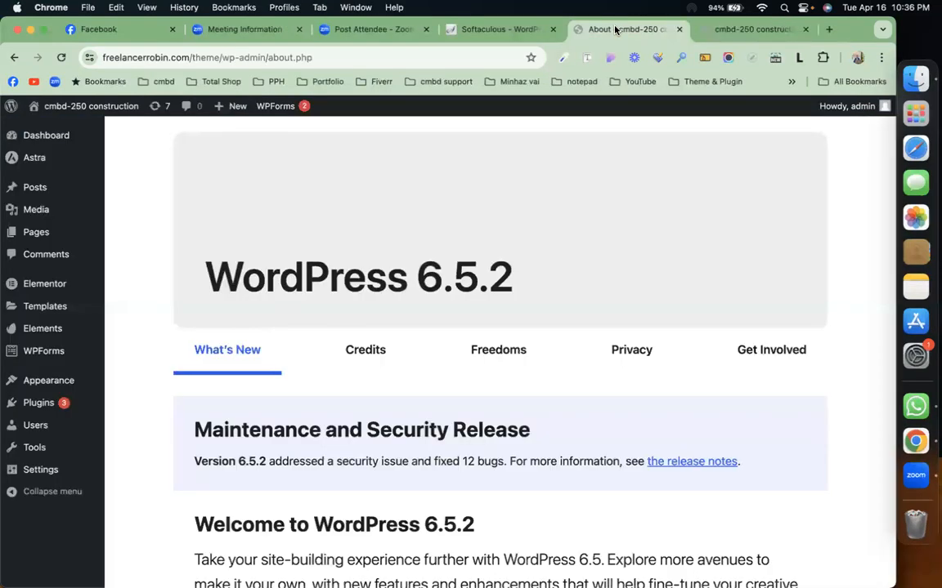
pyautogui.moveTo(32, 293)
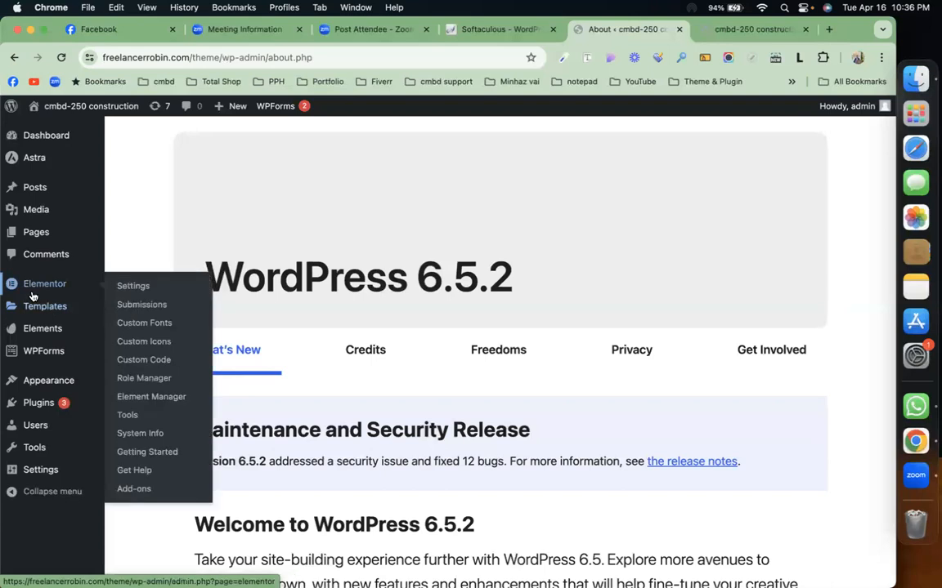
pyautogui.click(58, 404)
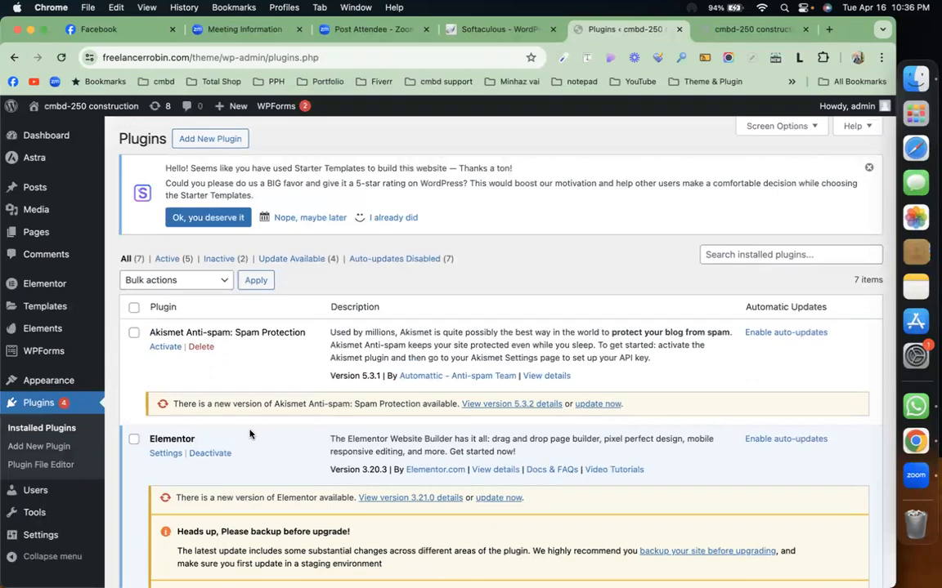
pyautogui.scroll(-5, 250, 434)
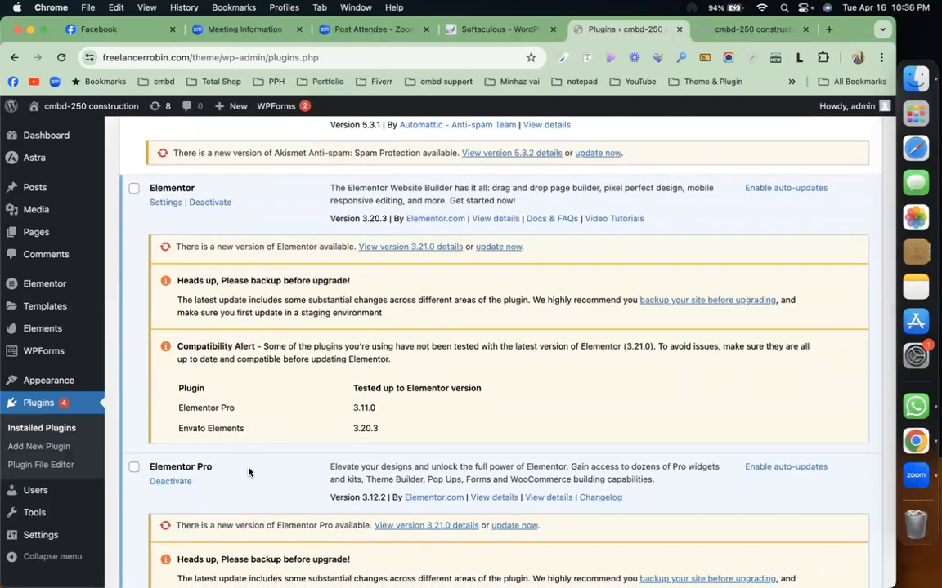
pyautogui.scroll(5, 249, 472)
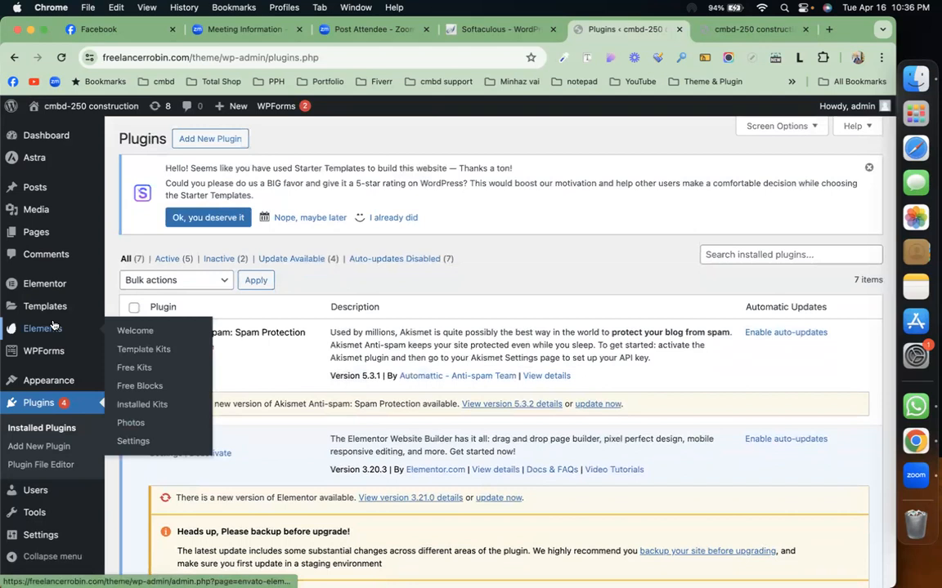
# Open the form for adding a new Elementor template in a separate browser tab.
pyautogui.moveTo(50, 307)
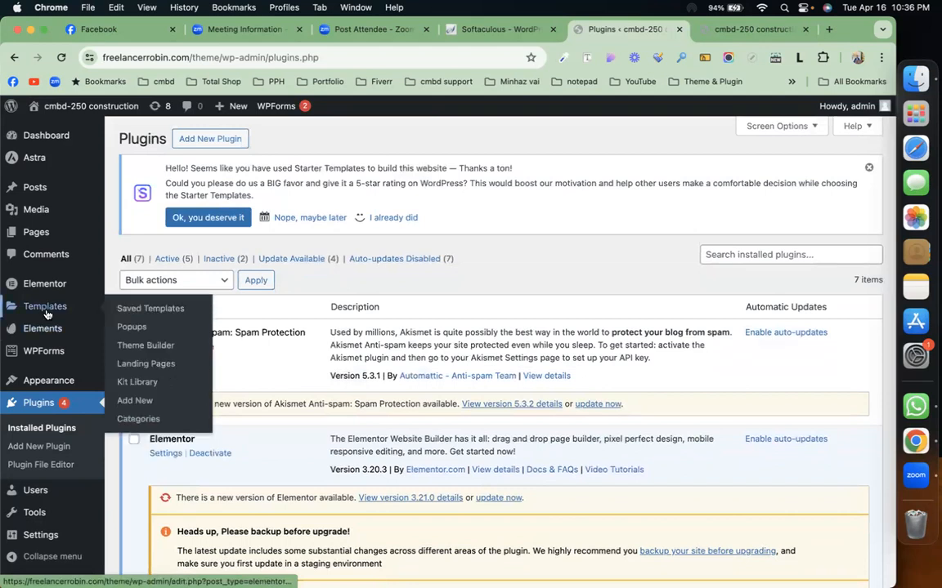
pyautogui.rightClick(131, 400)
pyautogui.click(176, 371)
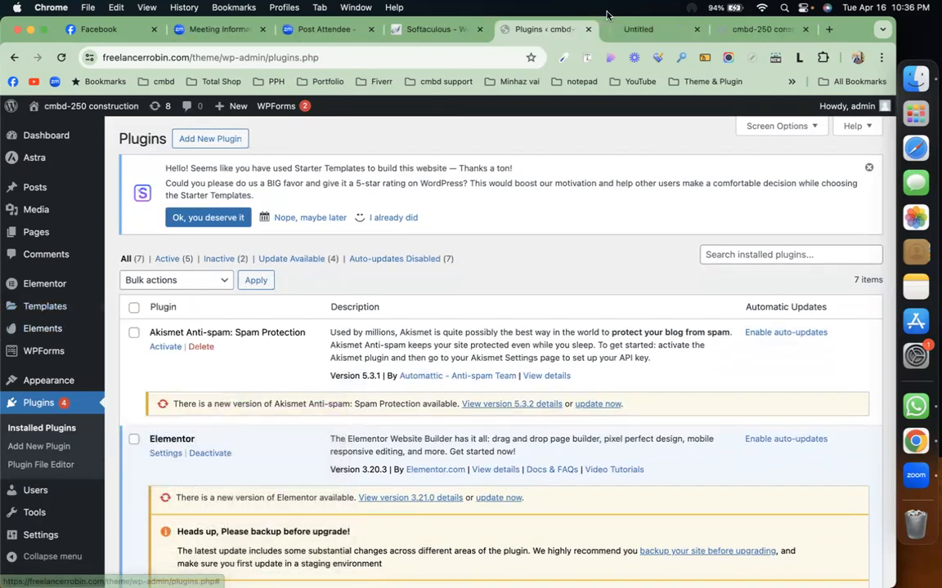
pyautogui.click(632, 30)
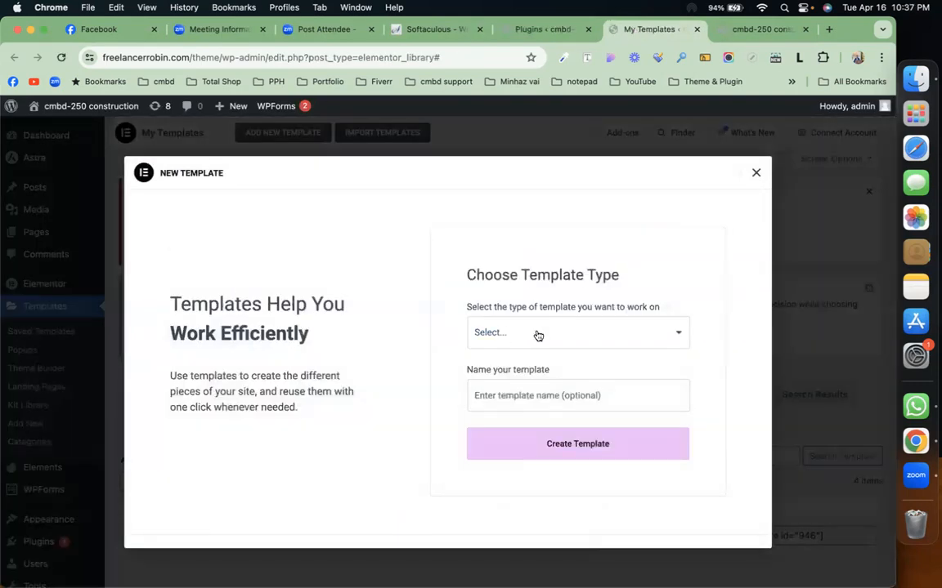
# Create a template of type Header named "header" and dismiss the block library without inserting a block.
pyautogui.click(538, 334)
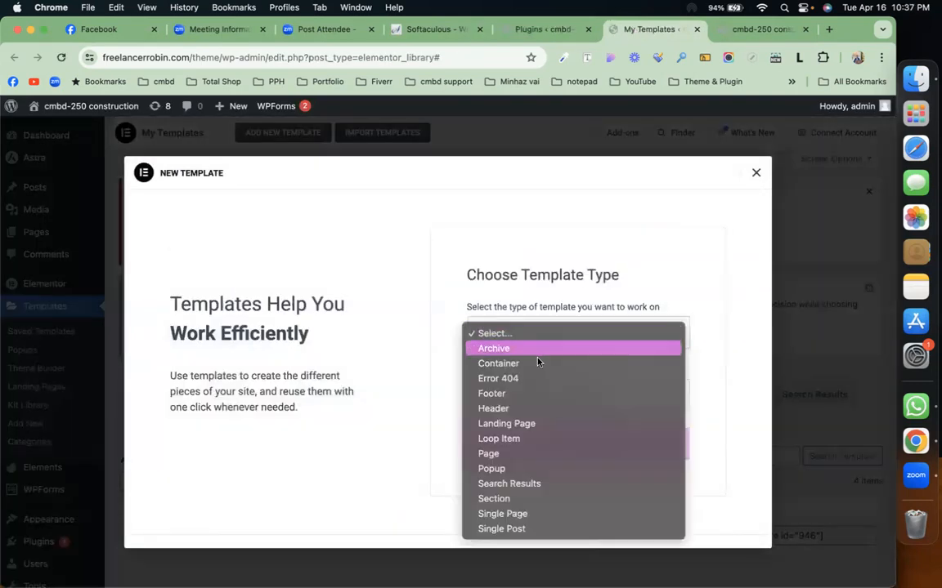
pyautogui.click(533, 410)
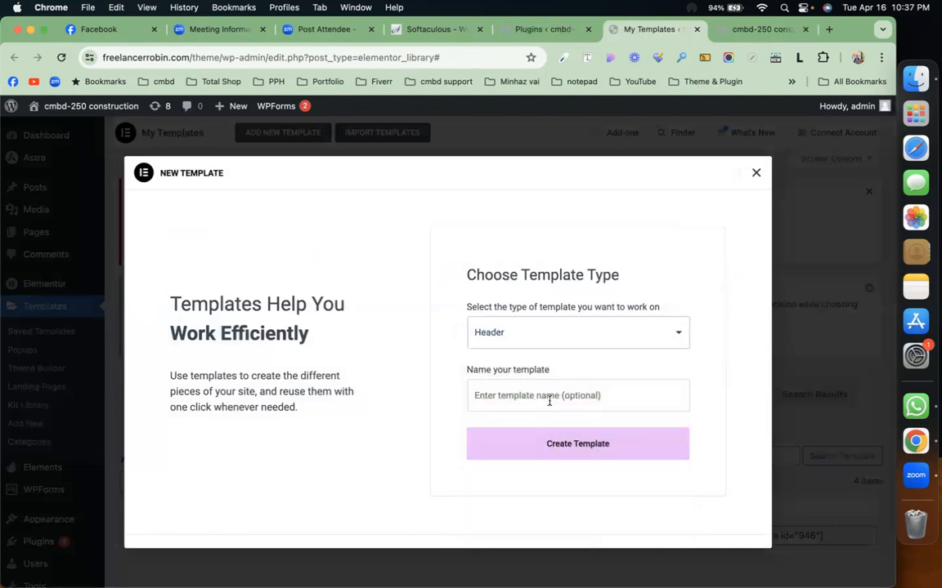
pyautogui.click(556, 396)
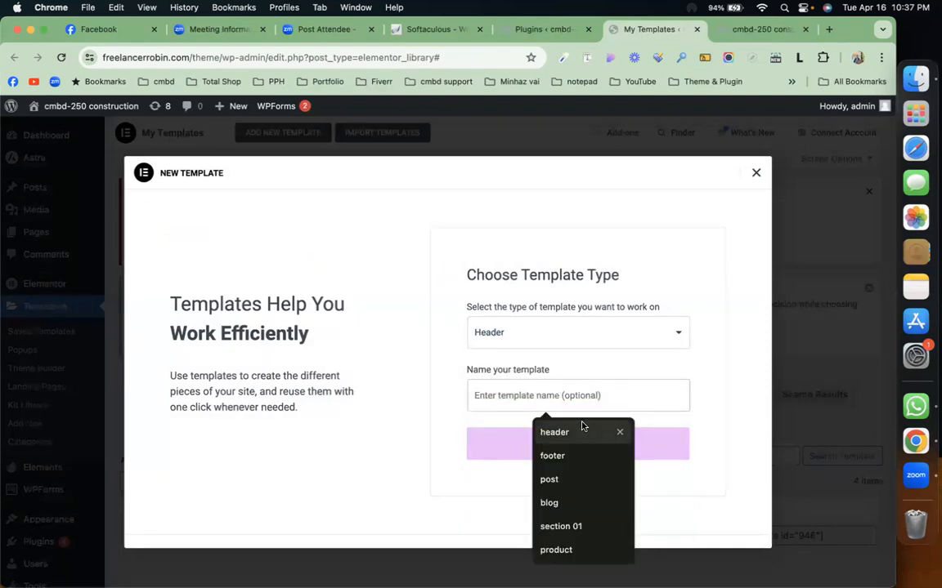
pyautogui.click(581, 431)
pyautogui.click(580, 444)
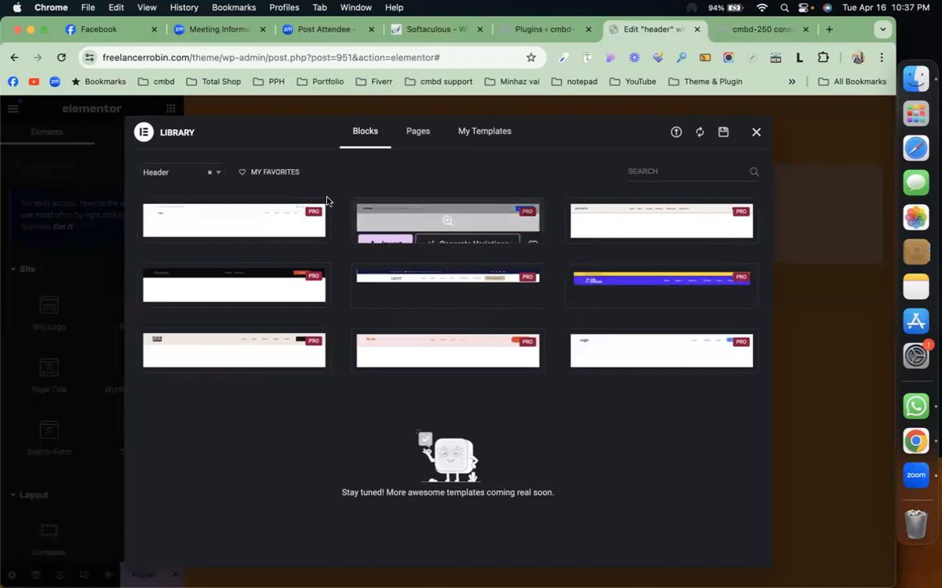
pyautogui.moveTo(380, 357)
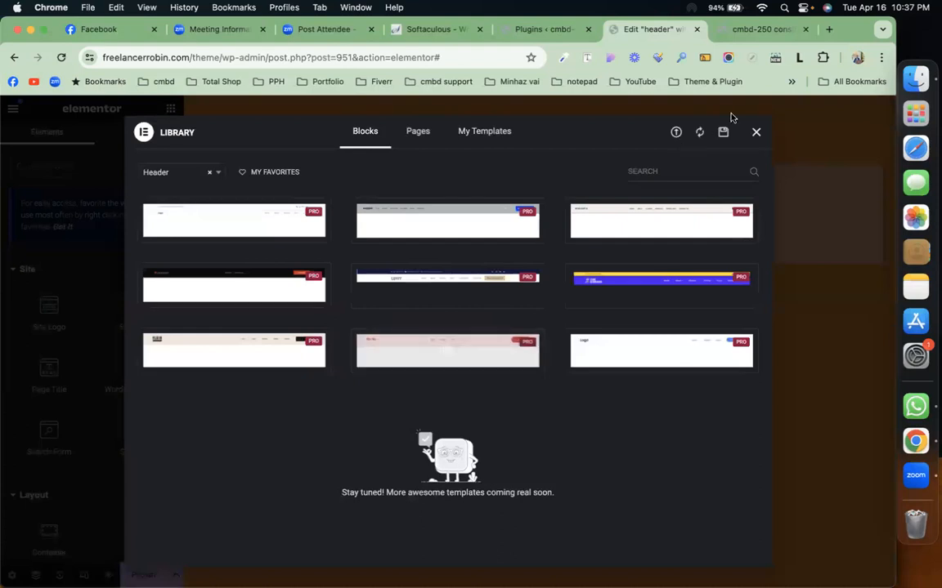
pyautogui.click(756, 133)
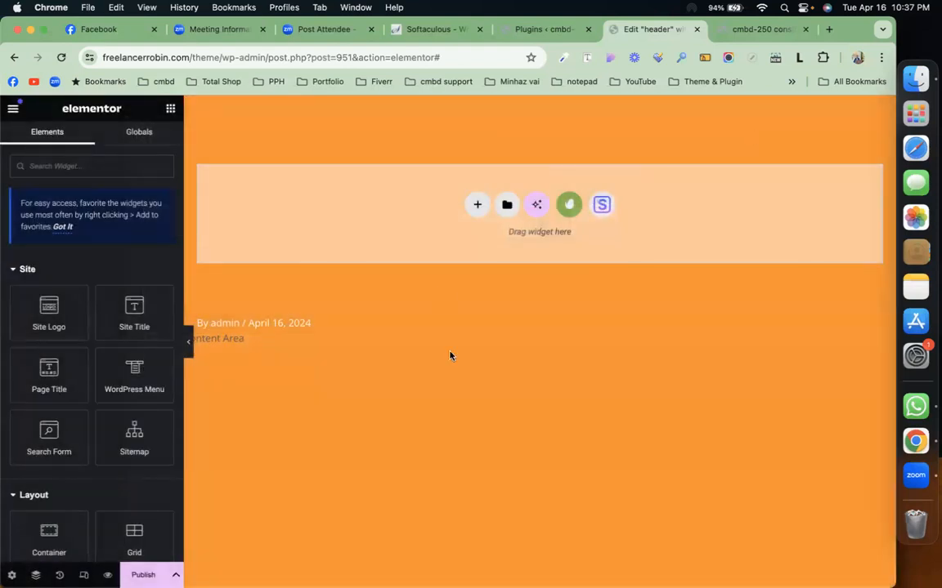
pyautogui.click(477, 204)
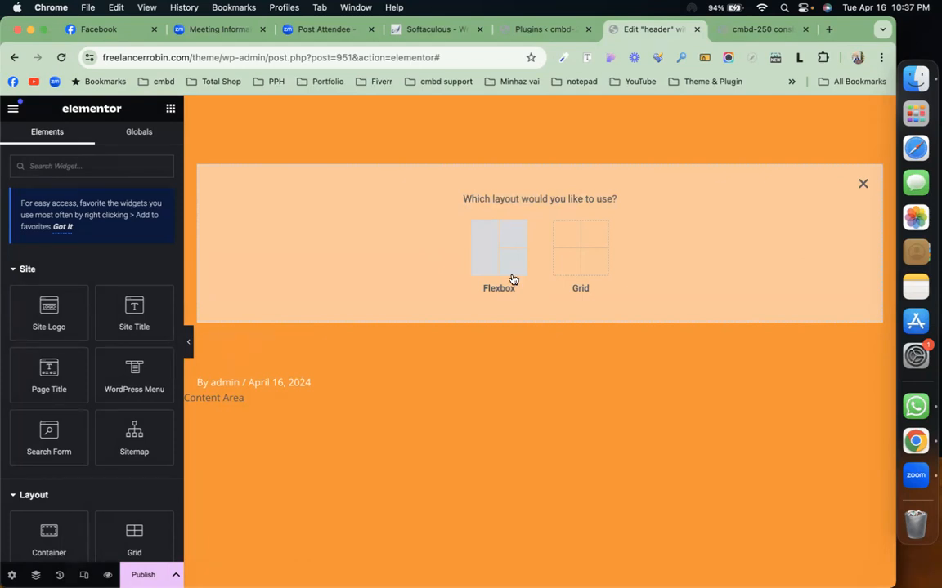
pyautogui.click(483, 260)
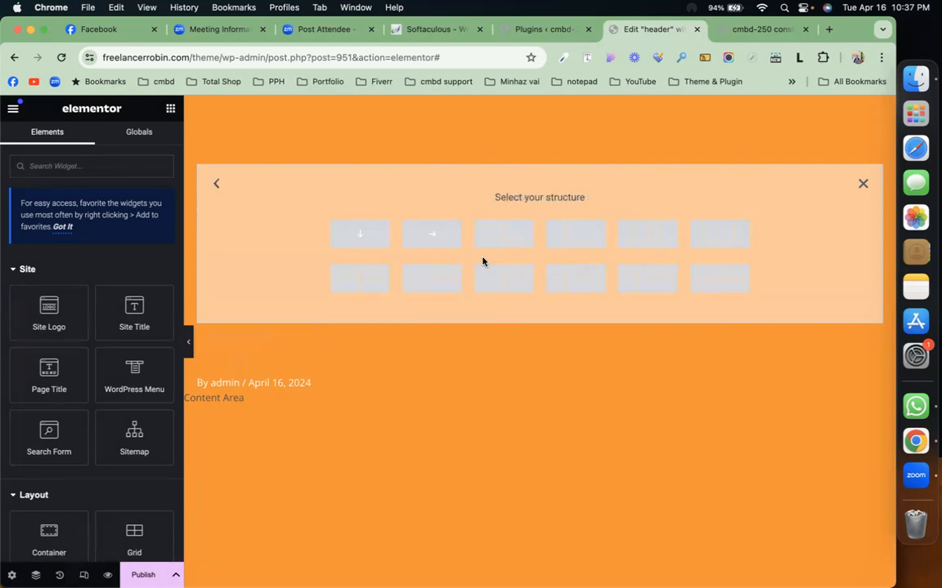
pyautogui.click(358, 233)
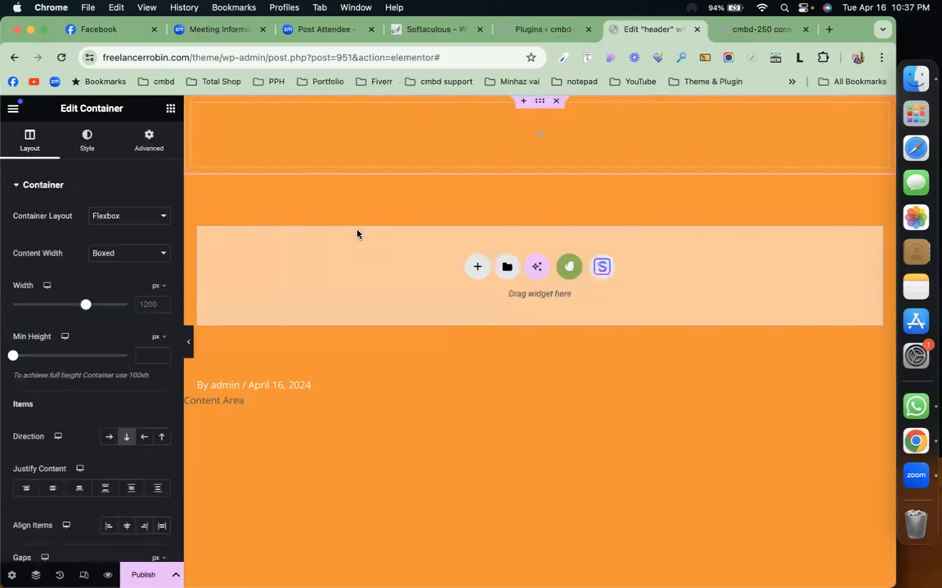
pyautogui.click(132, 219)
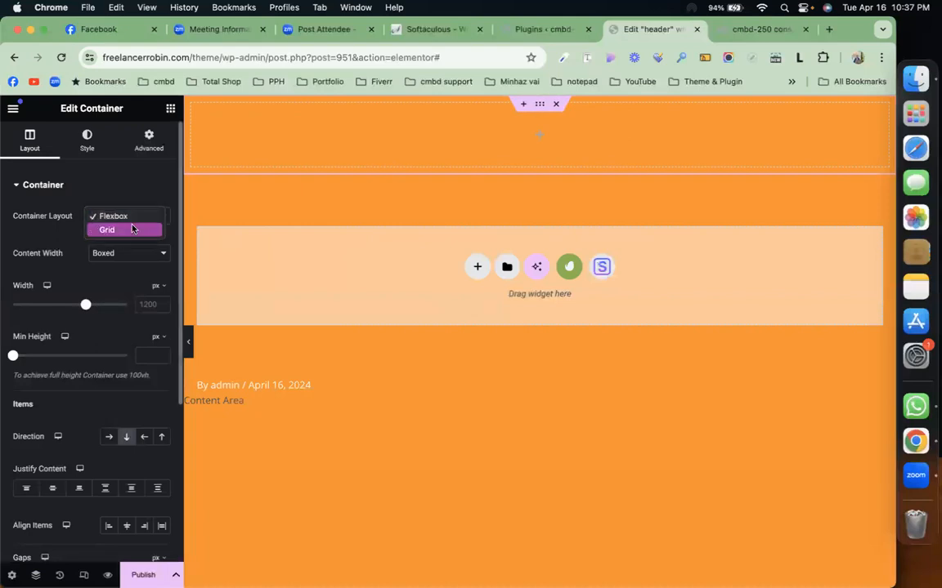
pyautogui.click(120, 189)
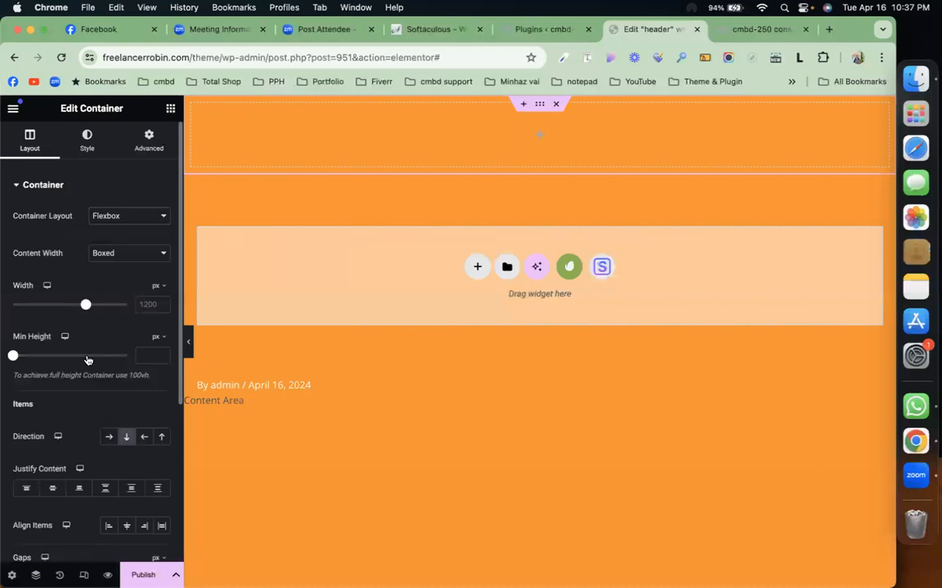
pyautogui.click(170, 109)
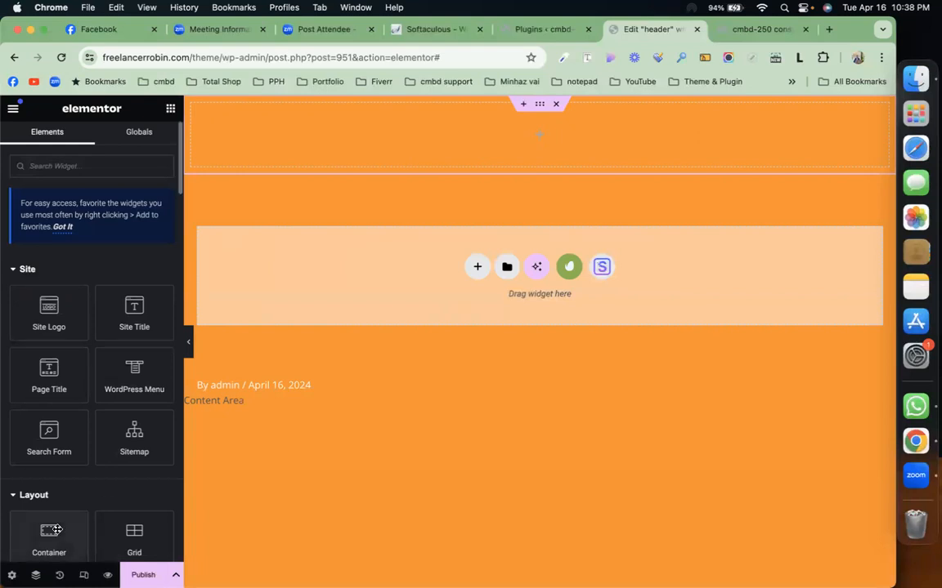
pyautogui.moveTo(49, 529); pyautogui.dragTo(419, 137)
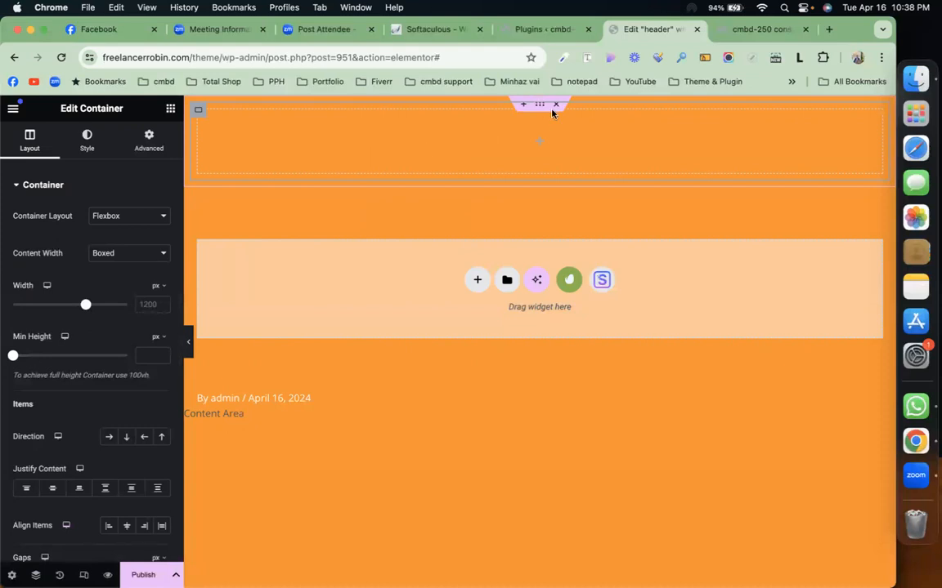
pyautogui.click(555, 105)
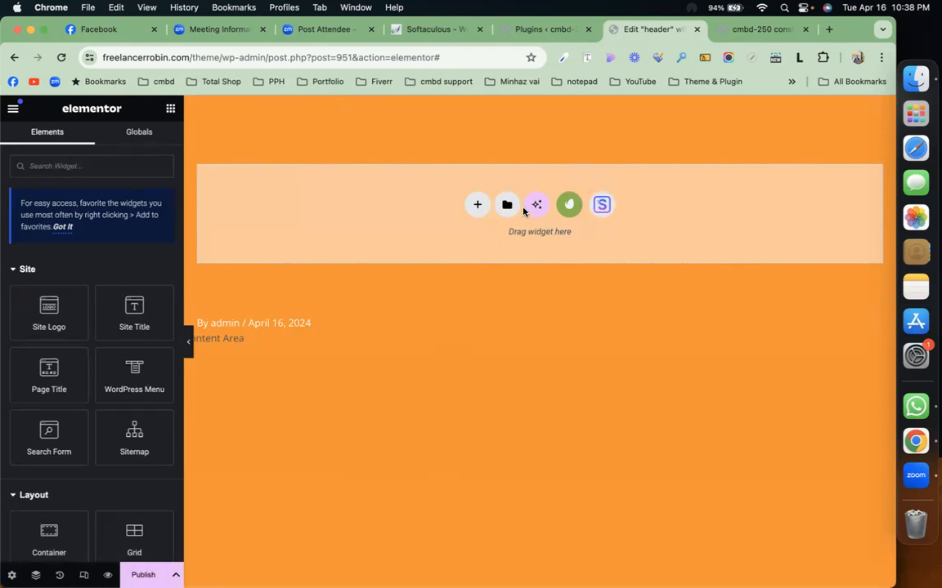
# Add a Flexbox container with a two-column structure, one-third wide on the left and two-thirds on the right.
pyautogui.click(477, 205)
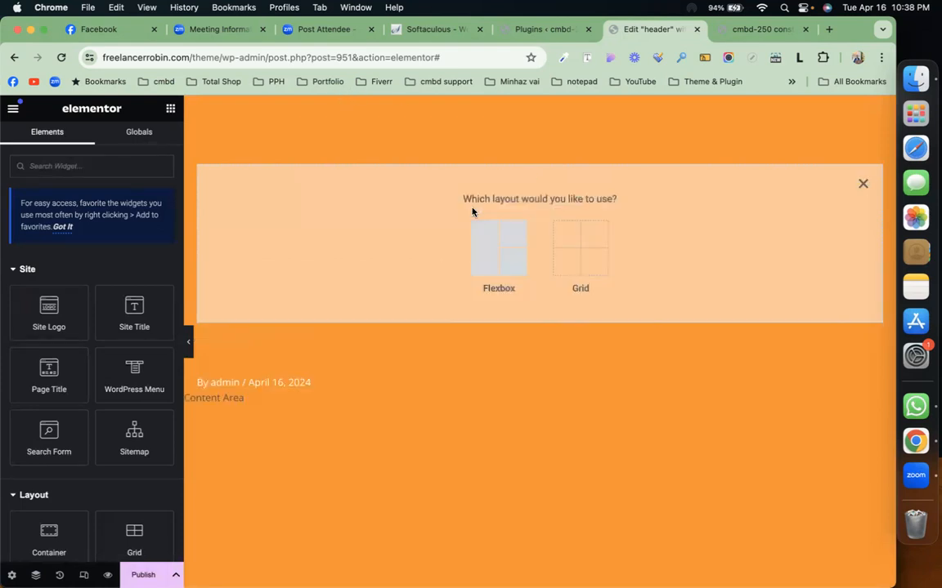
pyautogui.click(484, 250)
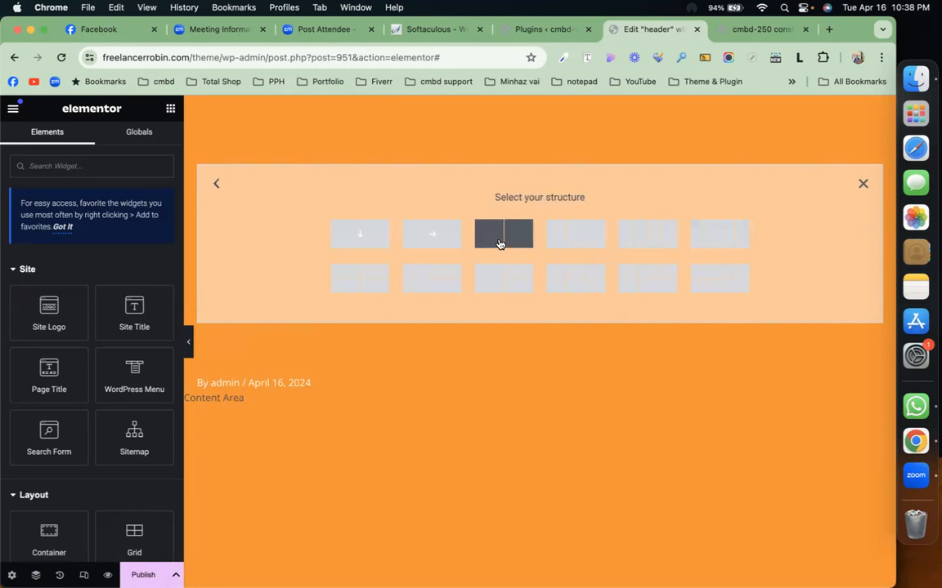
pyautogui.click(581, 245)
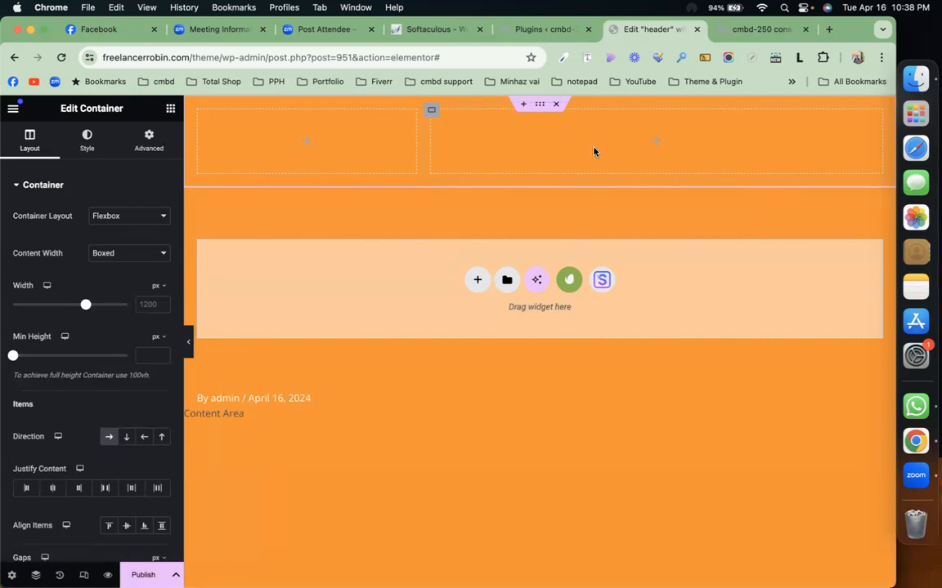
pyautogui.click(170, 109)
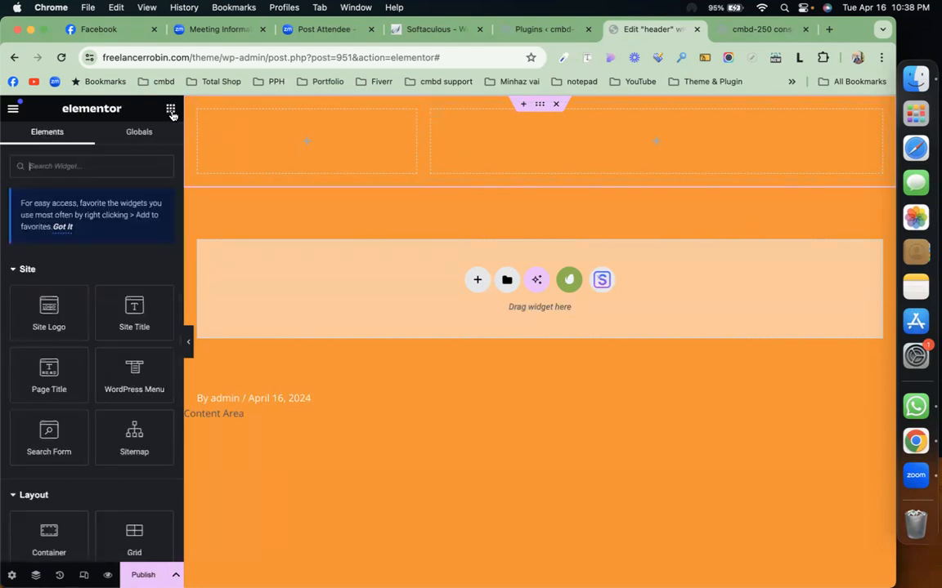
pyautogui.scroll(-2, 82, 282)
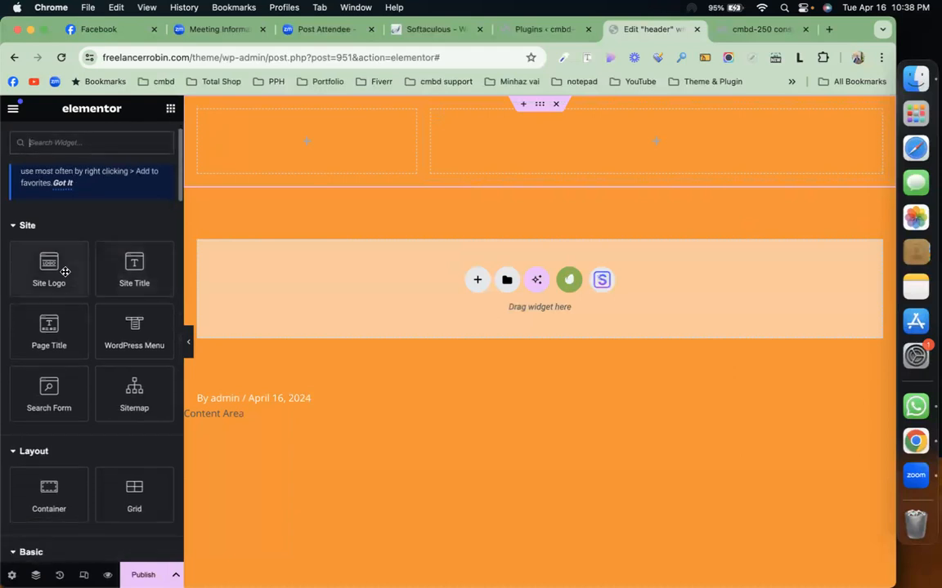
pyautogui.moveTo(71, 280); pyautogui.dragTo(276, 136)
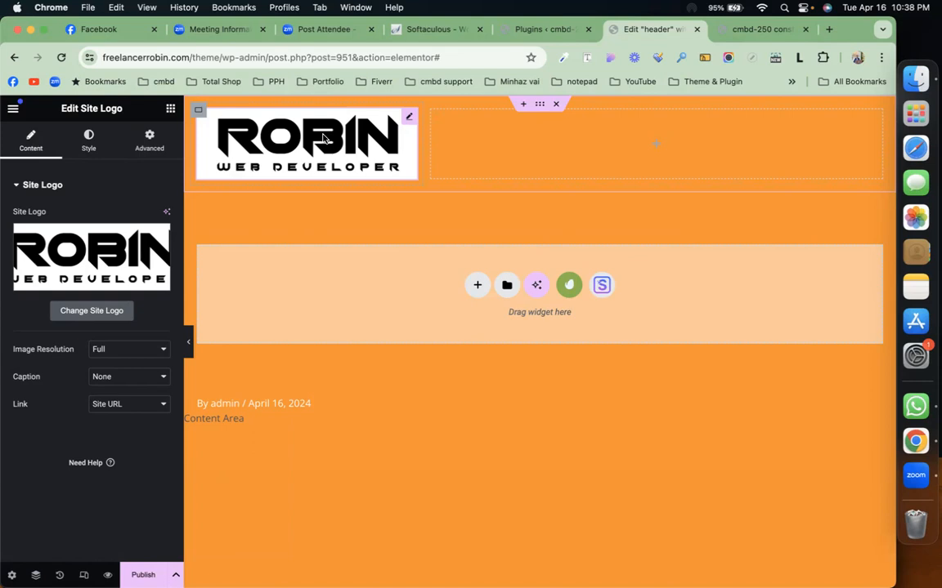
pyautogui.rightClick(412, 119)
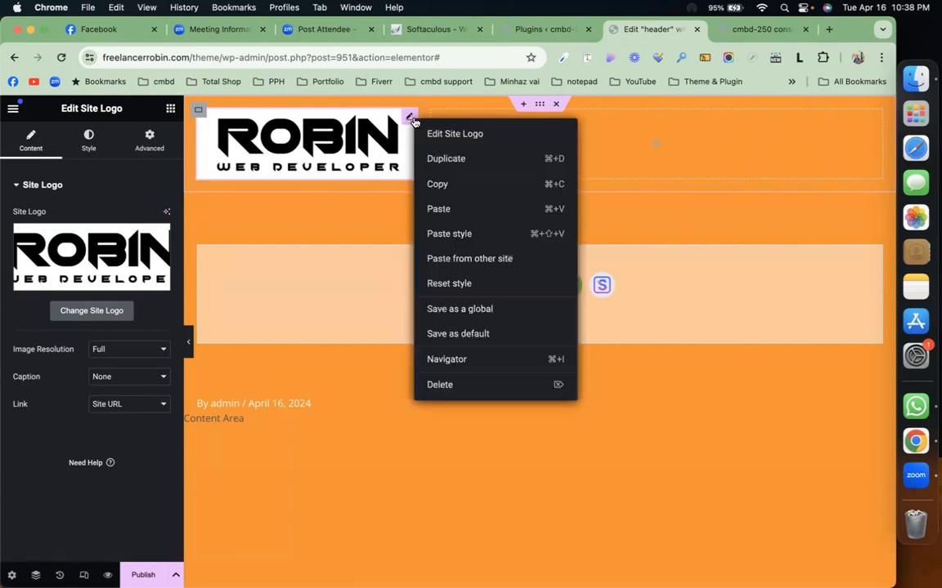
pyautogui.click(464, 384)
# Replace the Site Logo widget in the one-third column with an Image widget showing the logo PNG uploaded from the Downloads folder.
pyautogui.scroll(-5, 49, 409)
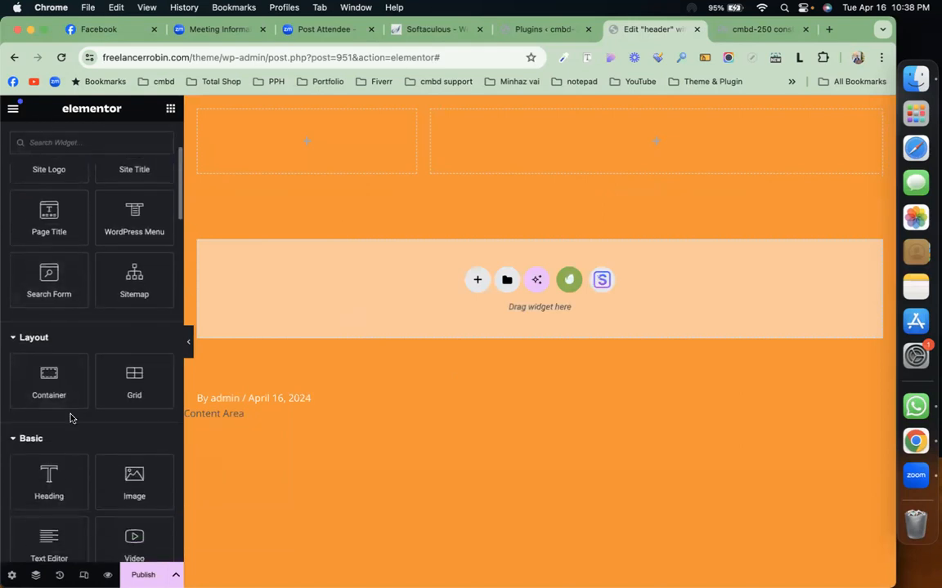
pyautogui.moveTo(130, 392); pyautogui.dragTo(265, 160)
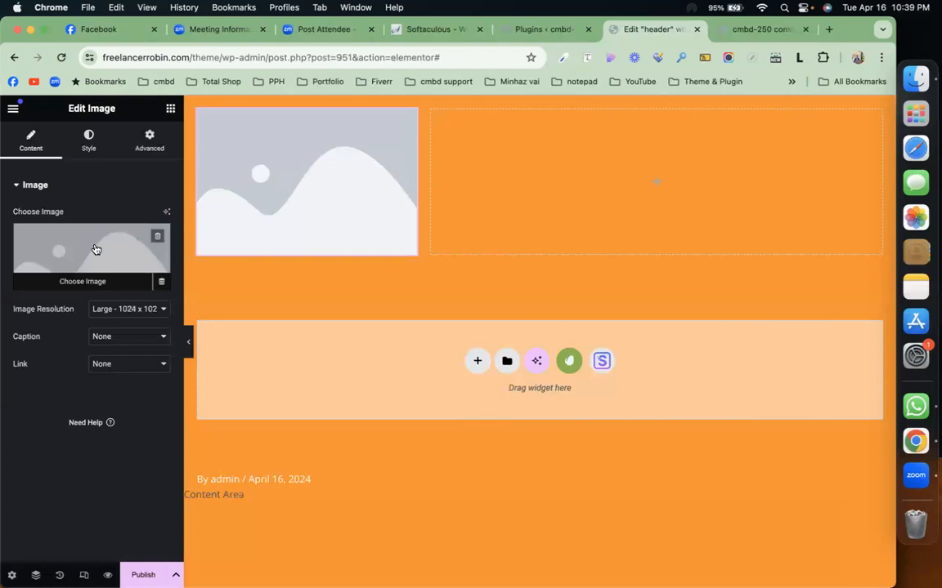
pyautogui.click(94, 249)
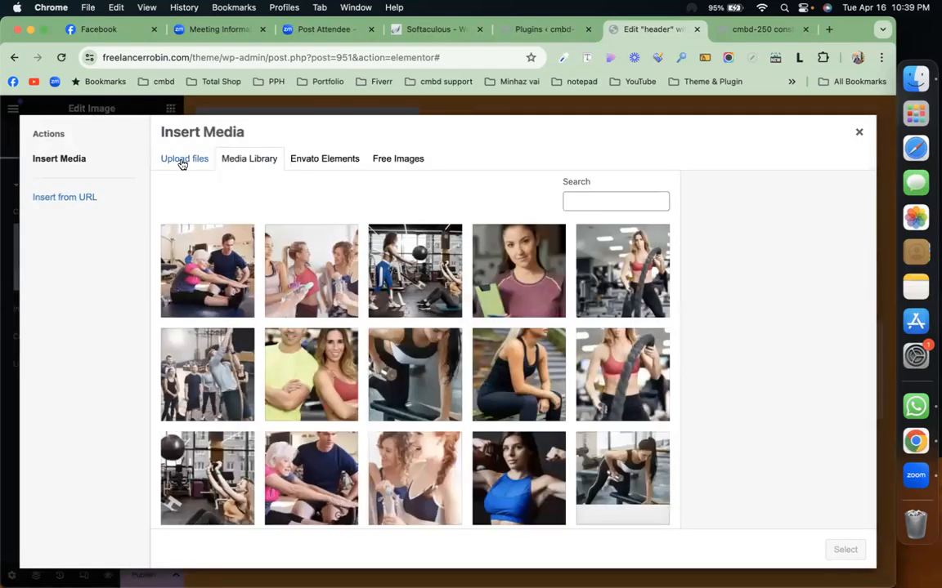
pyautogui.click(182, 163)
pyautogui.click(489, 343)
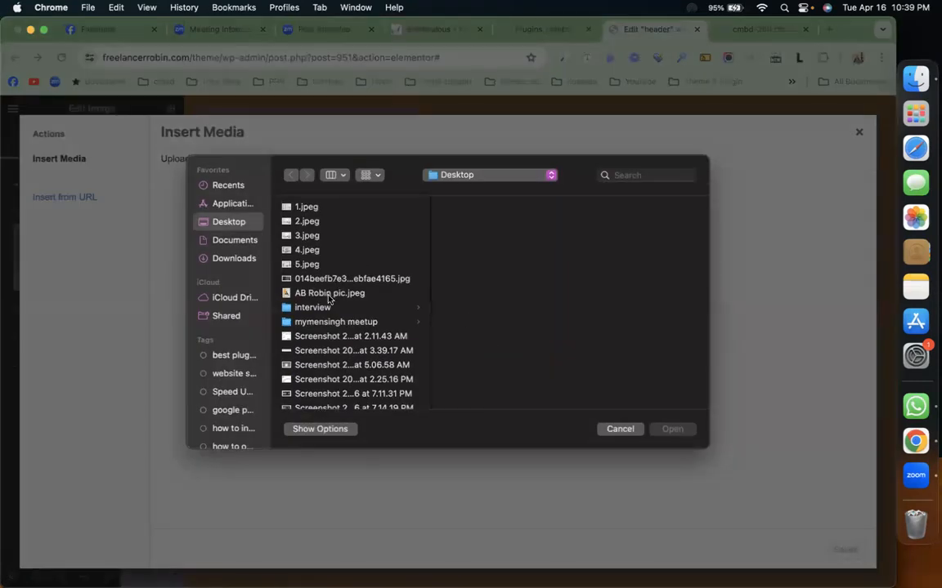
pyautogui.click(246, 259)
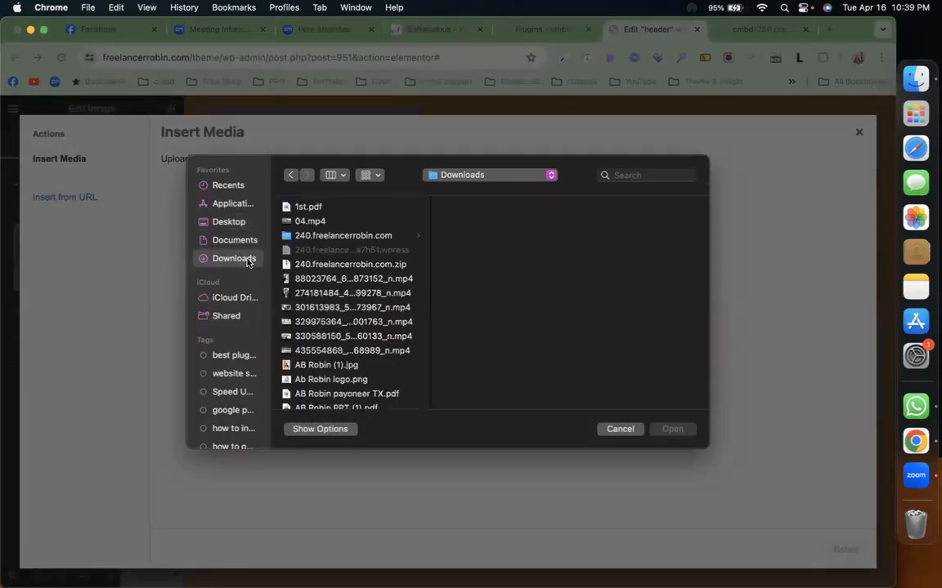
pyautogui.scroll(-2, 326, 359)
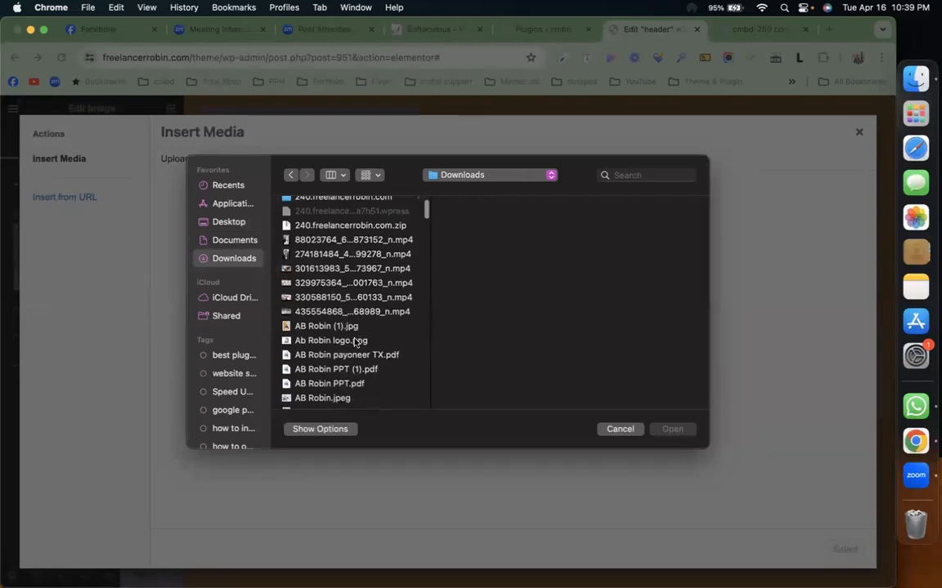
pyautogui.click(356, 342)
pyautogui.click(672, 429)
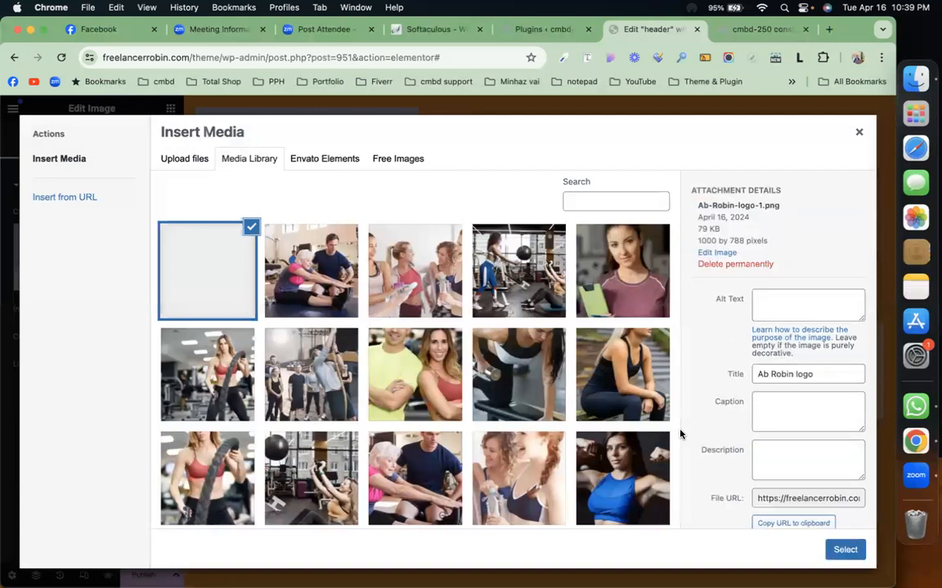
pyautogui.click(843, 550)
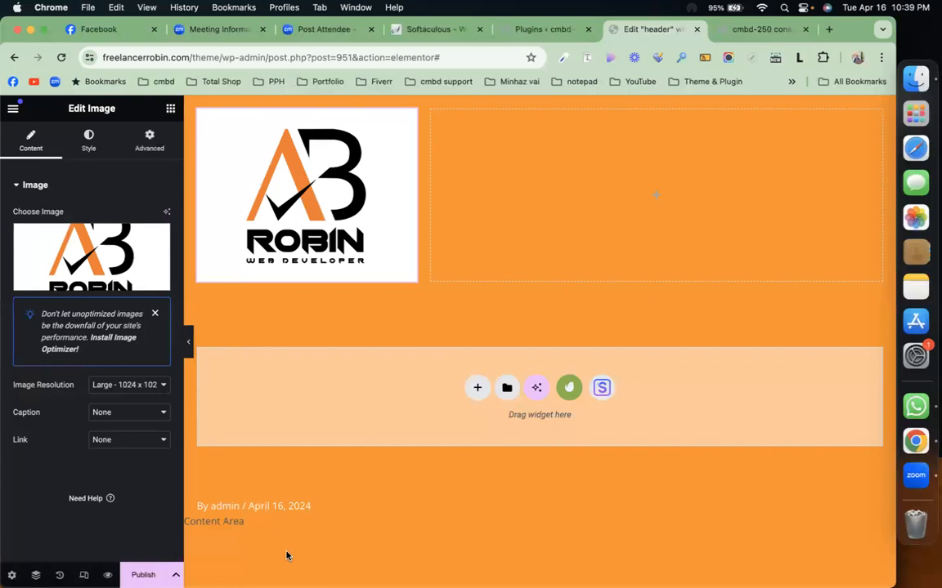
pyautogui.click(479, 483)
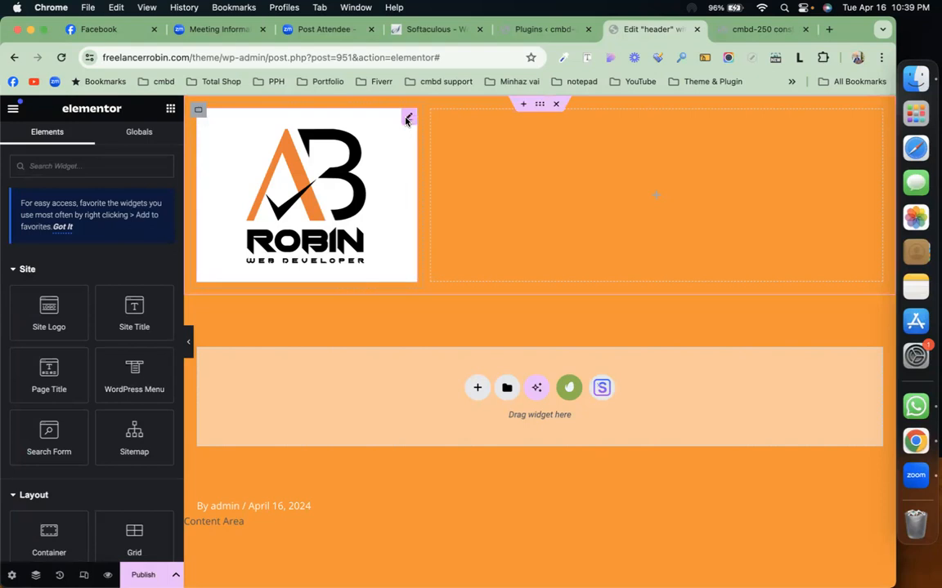
# Dismiss the image optimizer notice and set the logo image's width to 32%.
pyautogui.click(407, 120)
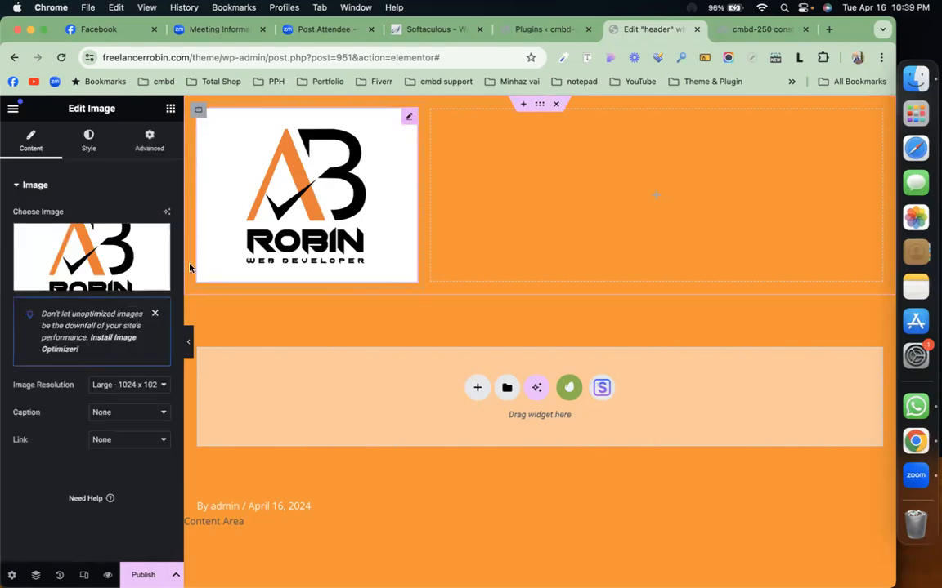
pyautogui.click(154, 312)
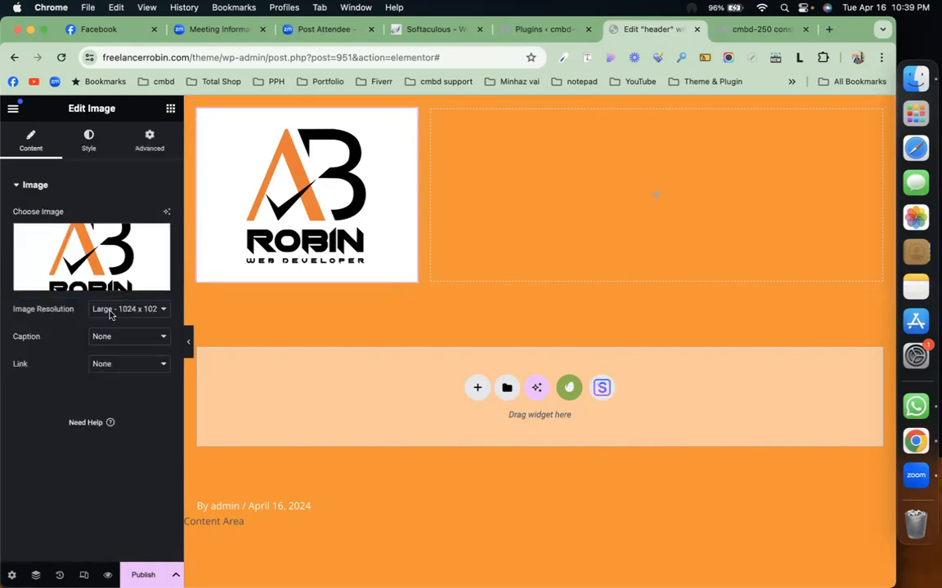
pyautogui.click(88, 141)
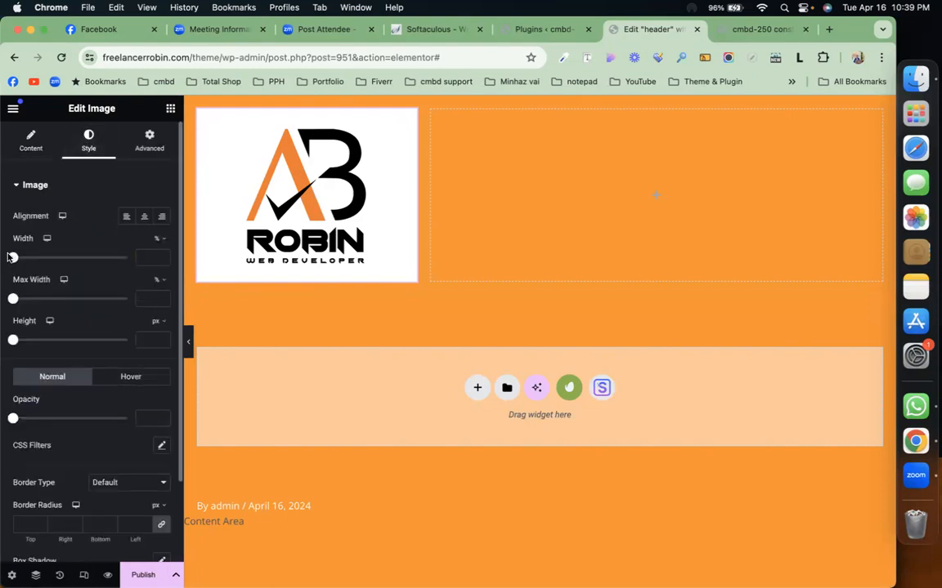
pyautogui.moveTo(13, 259); pyautogui.dragTo(49, 272)
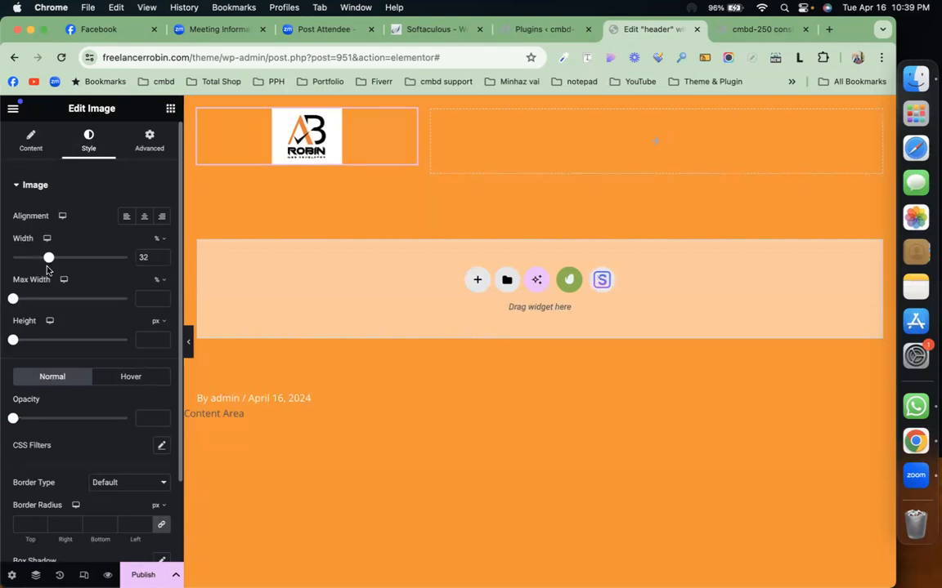
# Try border radius values of 999, 10 and 25 px on all corners of the logo image.
pyautogui.scroll(-3, 78, 326)
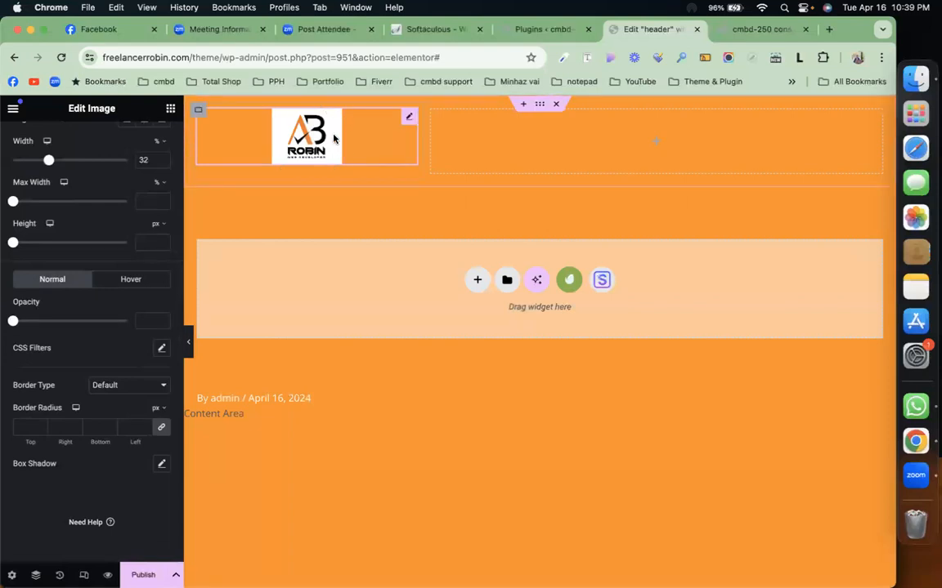
pyautogui.click(27, 425)
pyautogui.write('999')
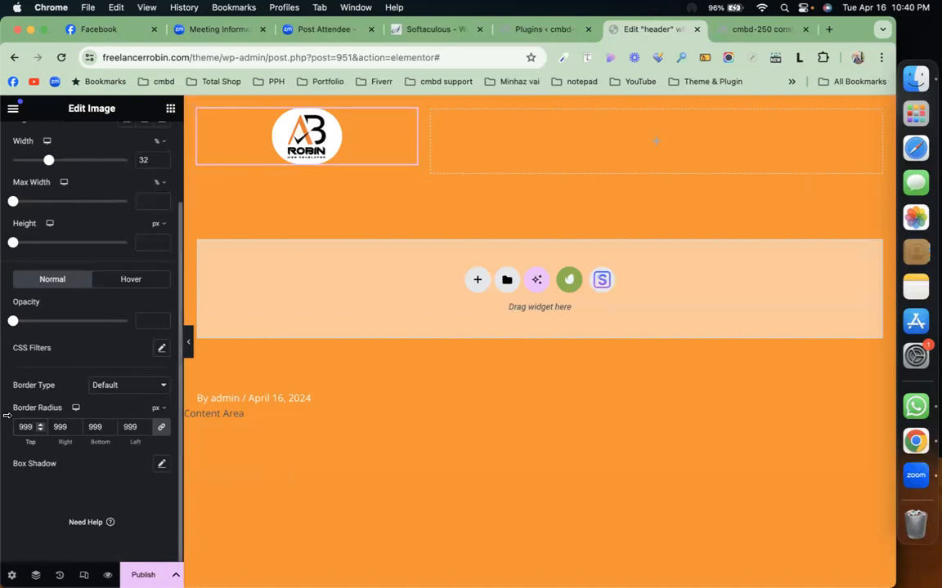
pyautogui.moveTo(27, 426); pyautogui.dragTo(15, 427)
pyautogui.write('10')
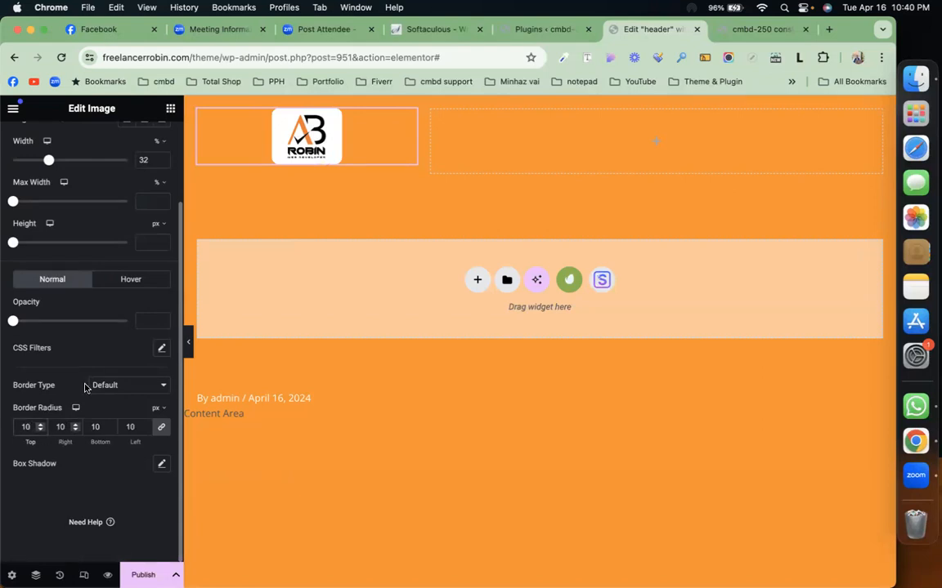
pyautogui.doubleClick(25, 428)
pyautogui.write('25')
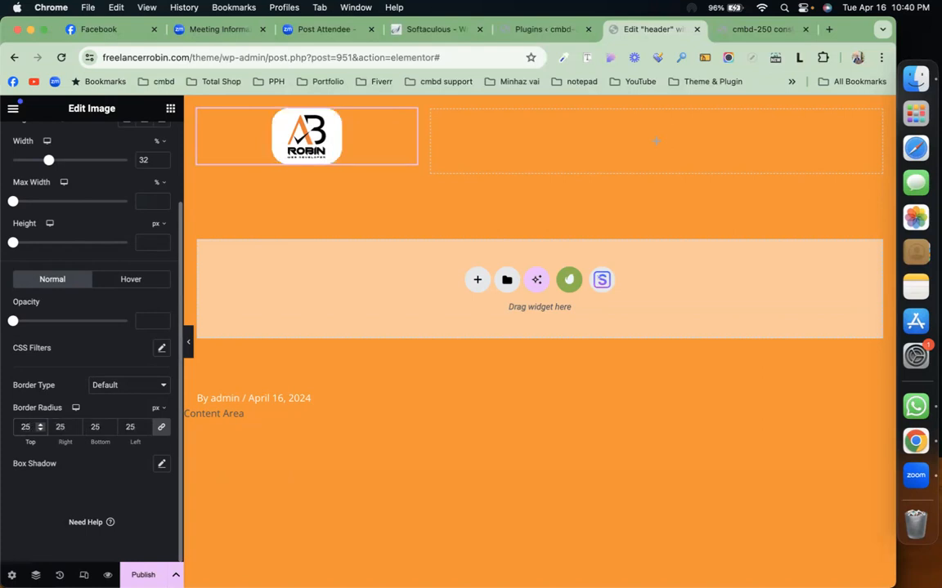
# Set the logo image's border radius to 10 px on all corners and align the image left.
pyautogui.press('BackSpace')
pyautogui.press('BackSpace')
pyautogui.write('10')
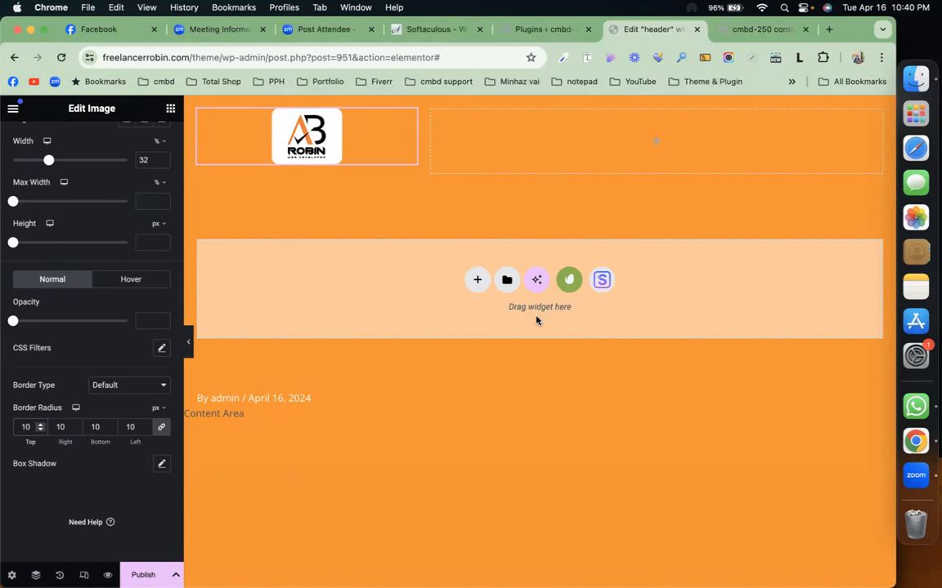
pyautogui.click(439, 447)
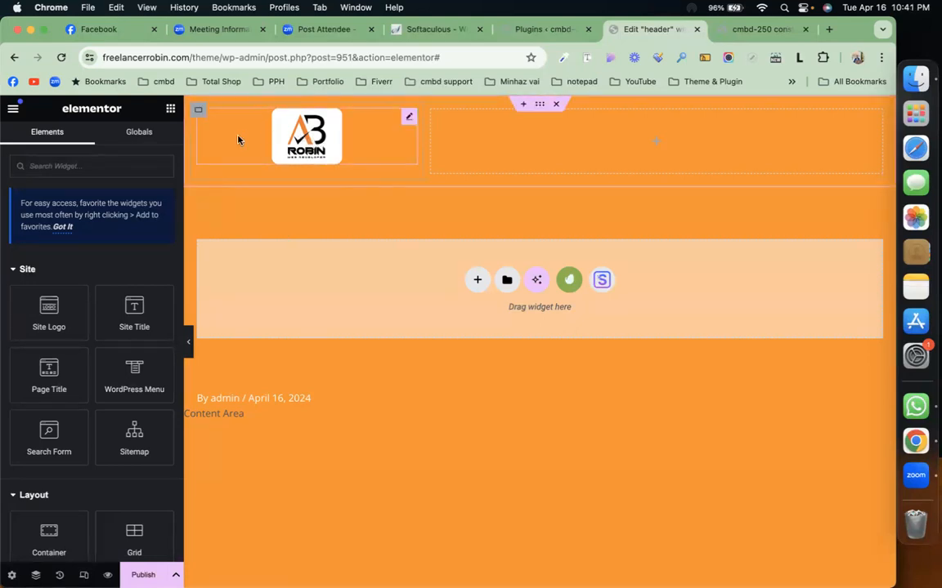
pyautogui.click(410, 120)
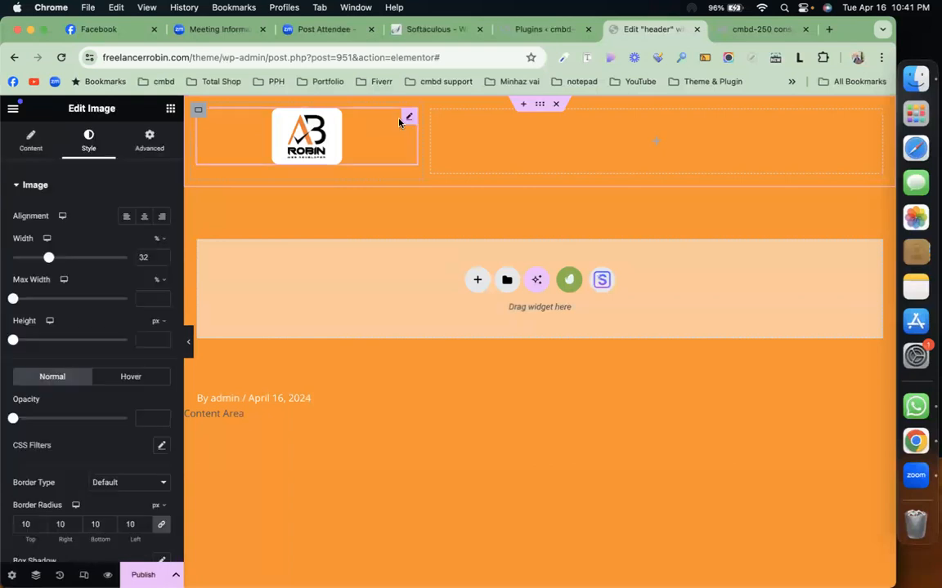
pyautogui.click(125, 217)
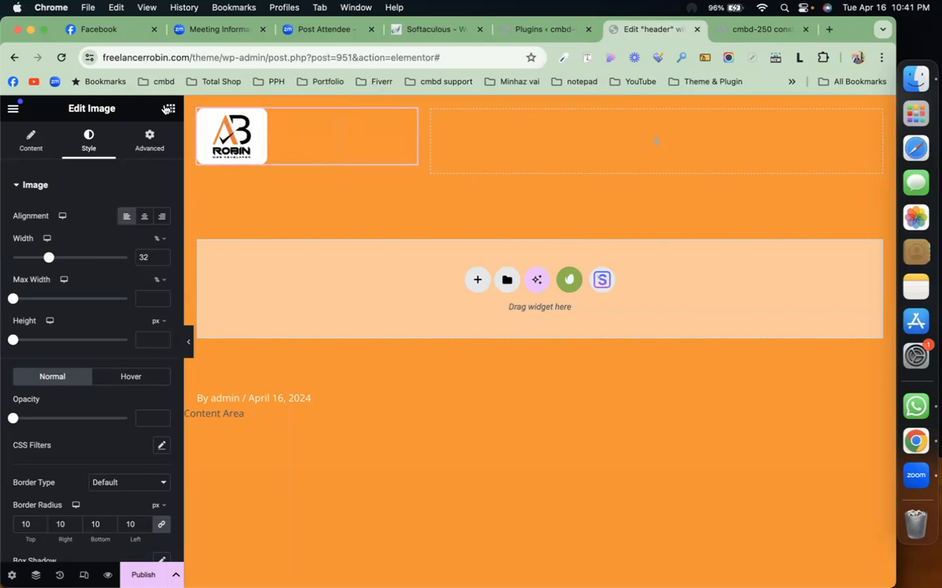
# Add a WordPress Menu widget to the two-thirds column and choose Main Menu as its menu.
pyautogui.click(171, 109)
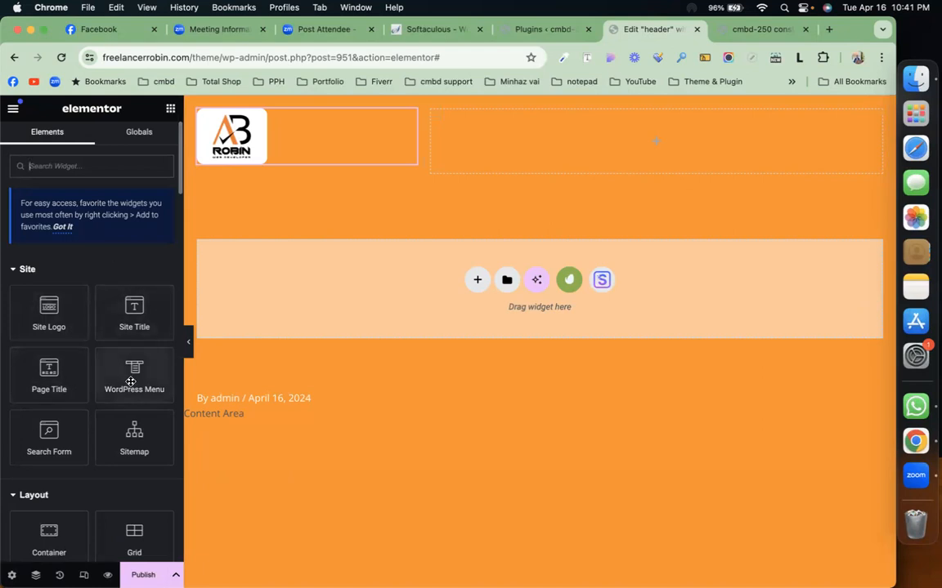
pyautogui.moveTo(131, 382); pyautogui.dragTo(640, 139)
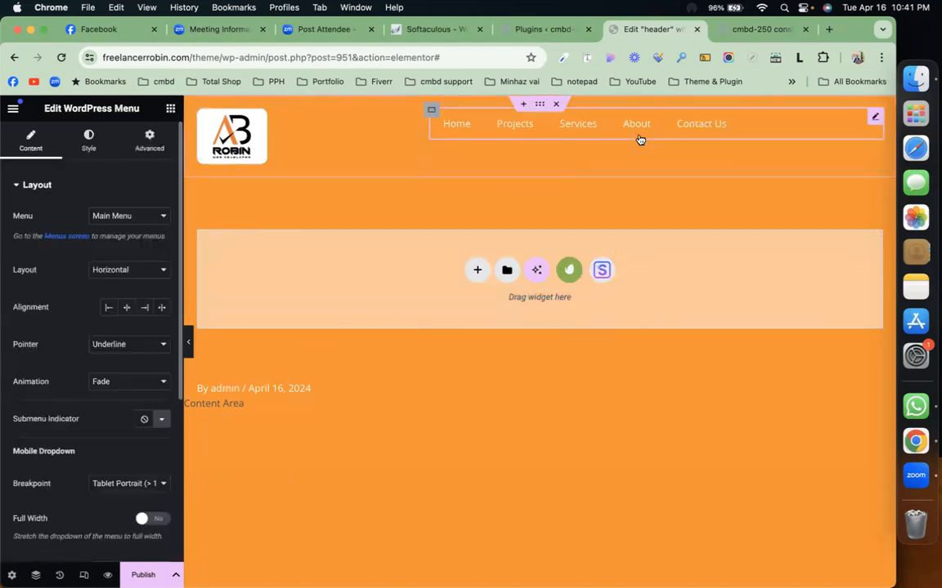
pyautogui.click(148, 219)
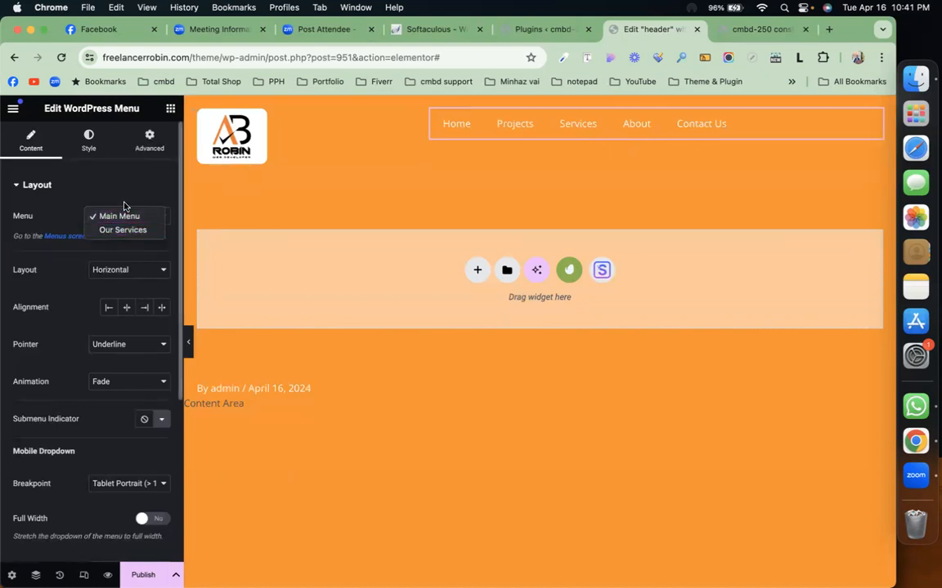
pyautogui.click(122, 216)
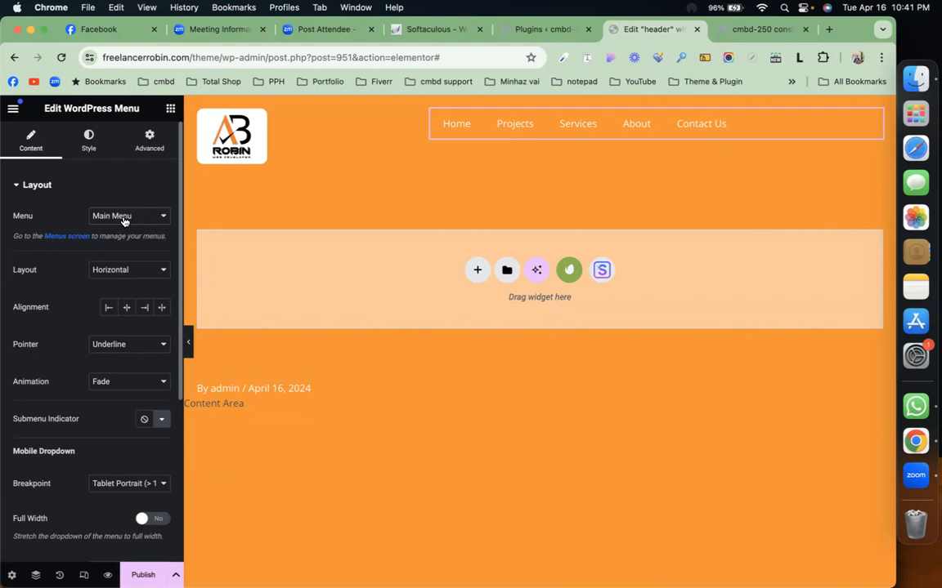
pyautogui.click(123, 216)
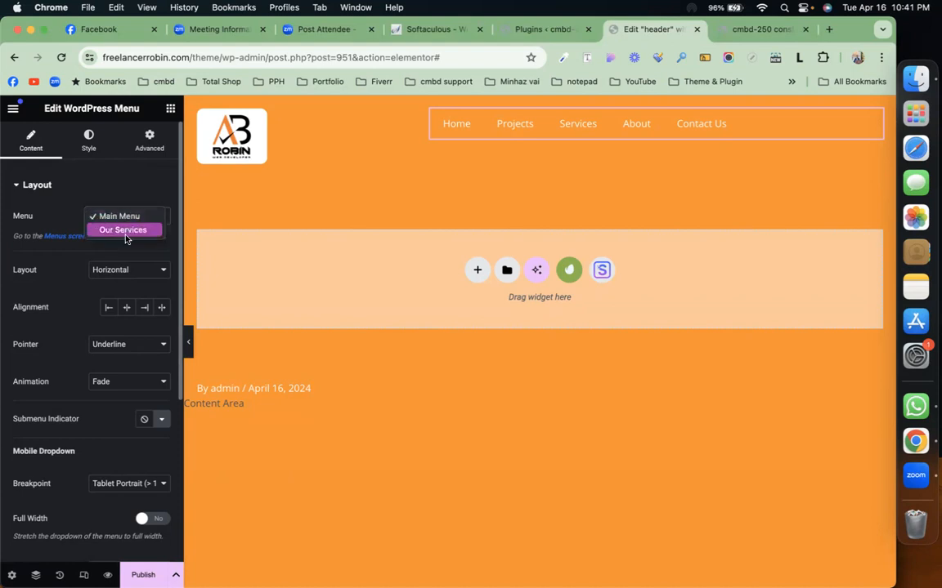
pyautogui.click(123, 216)
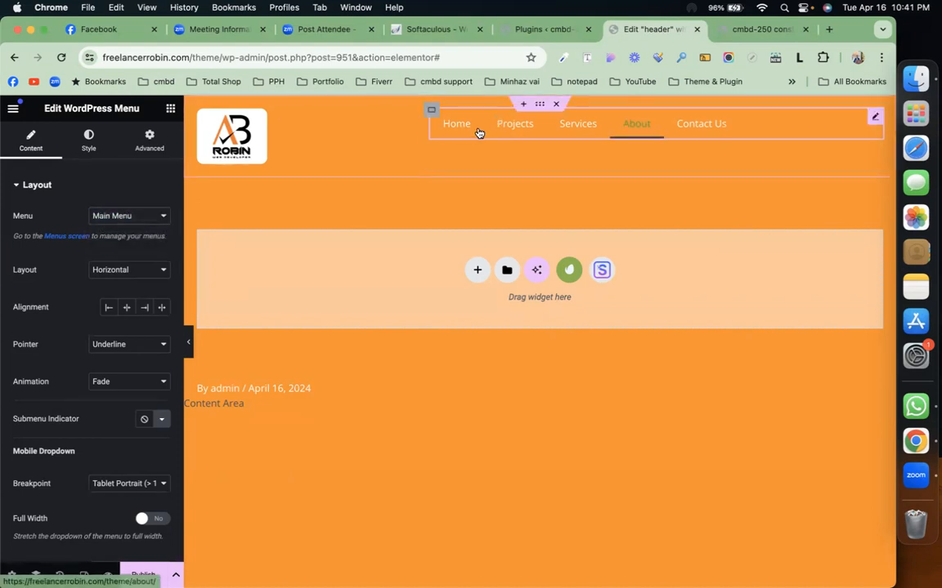
# Center-align the navigation menu's items and review the widget's mobile dropdown and style settings.
pyautogui.click(127, 307)
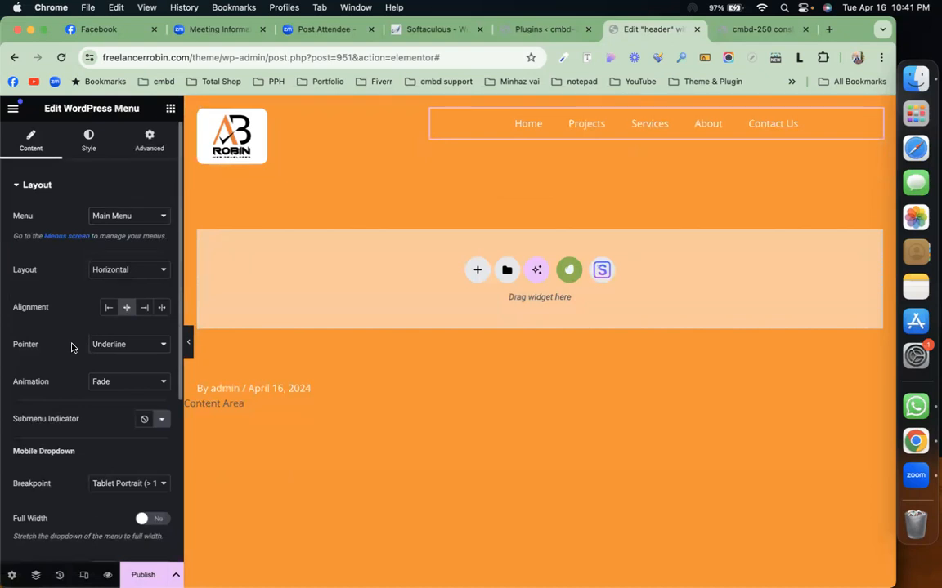
pyautogui.scroll(-6, 71, 348)
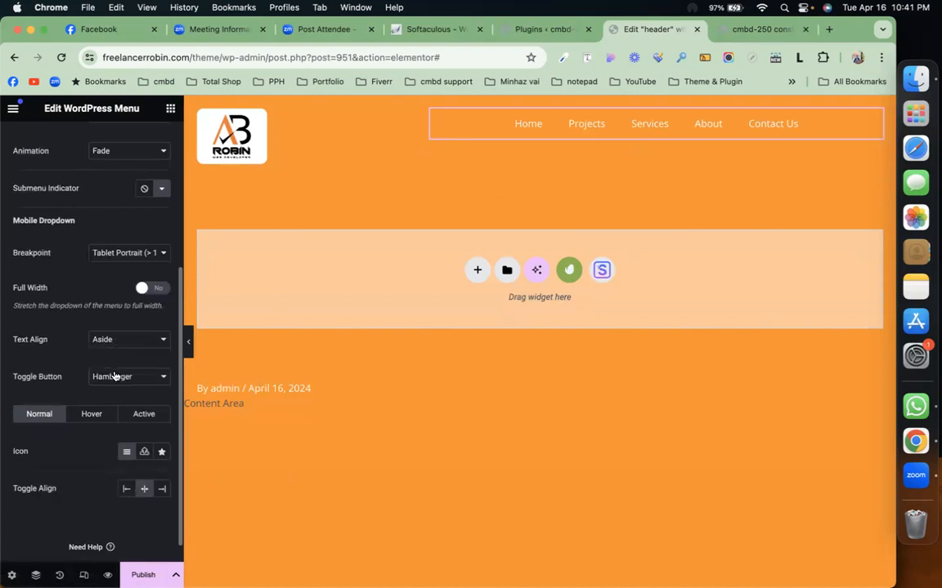
pyautogui.scroll(-1, 102, 400)
pyautogui.scroll(6, 92, 433)
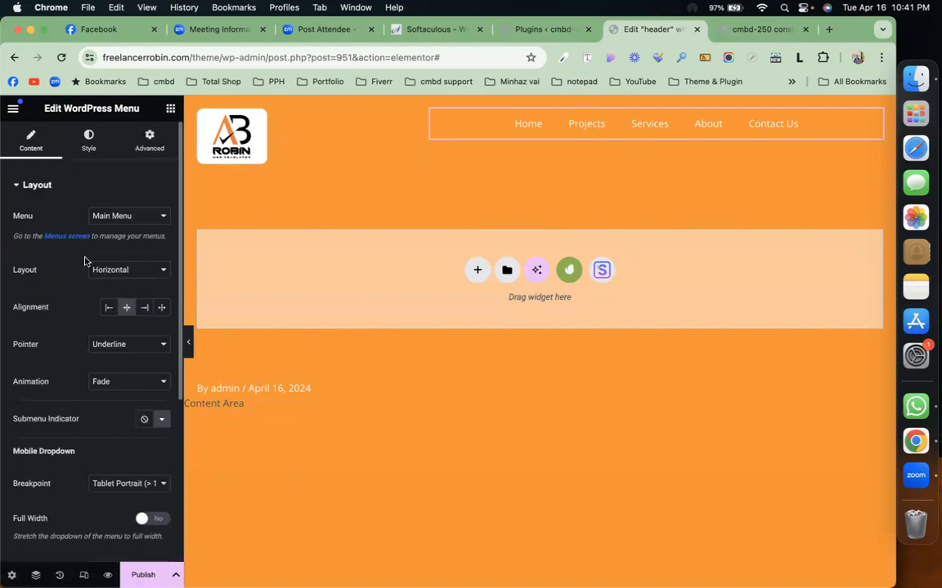
pyautogui.click(88, 144)
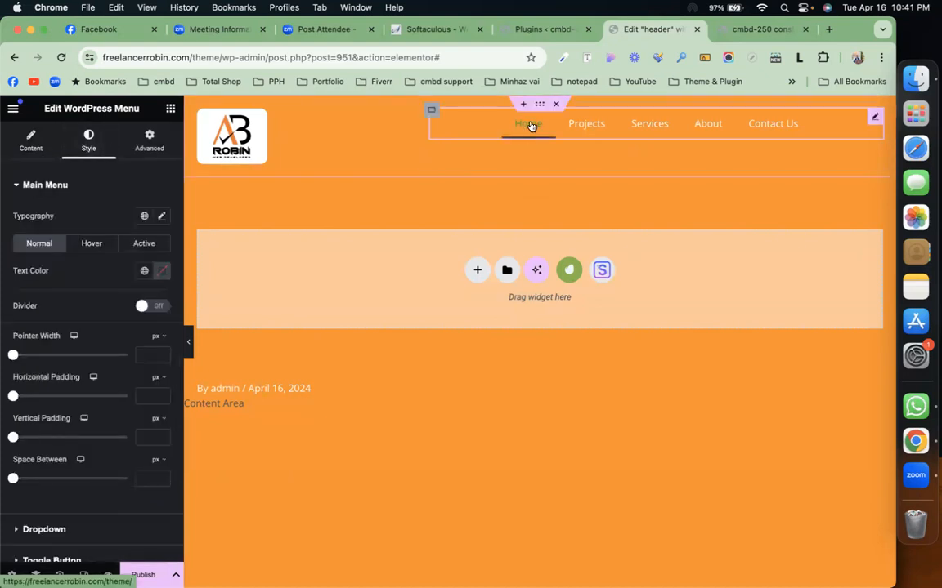
# Give the outer header container a Classic background in red, #FF0808.
pyautogui.click(86, 139)
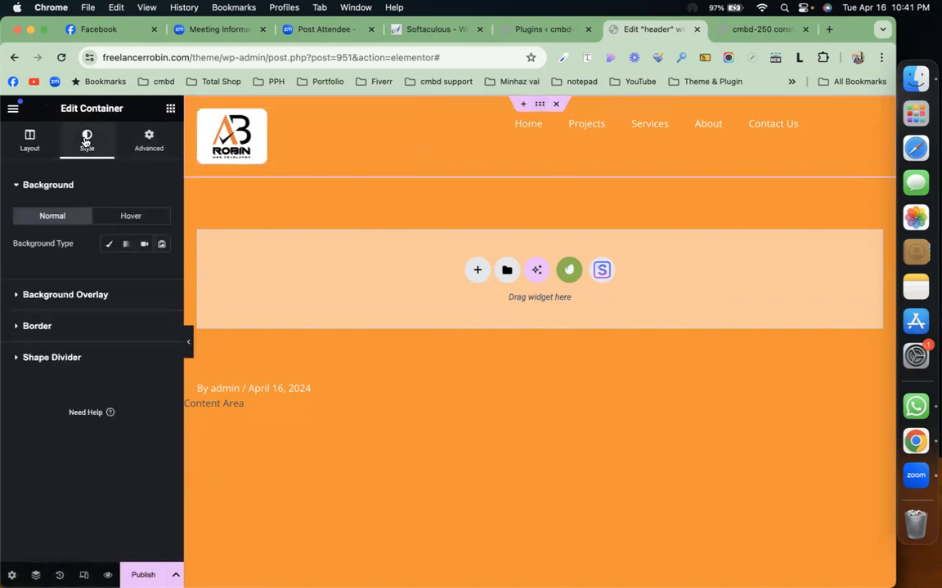
pyautogui.click(110, 250)
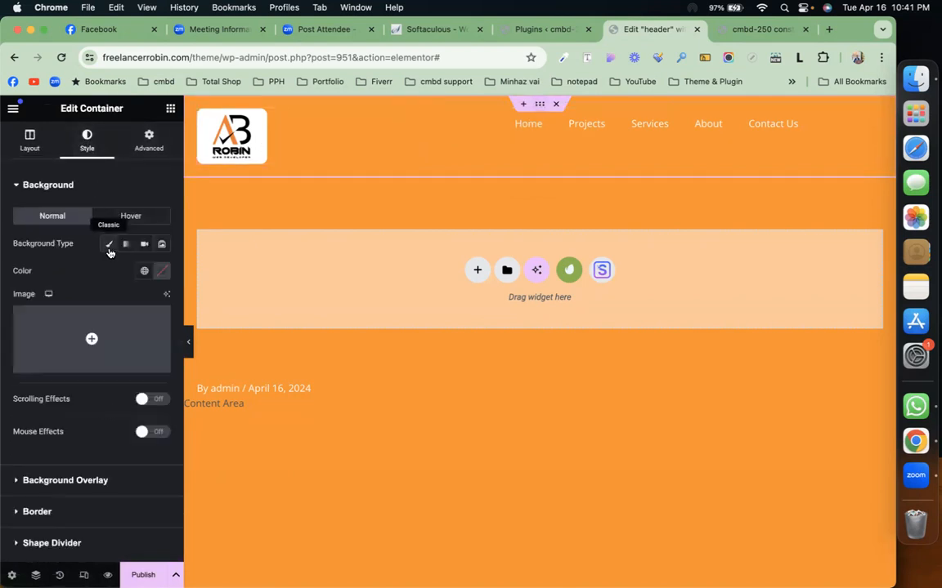
pyautogui.click(161, 274)
pyautogui.moveTo(233, 332); pyautogui.dragTo(232, 324)
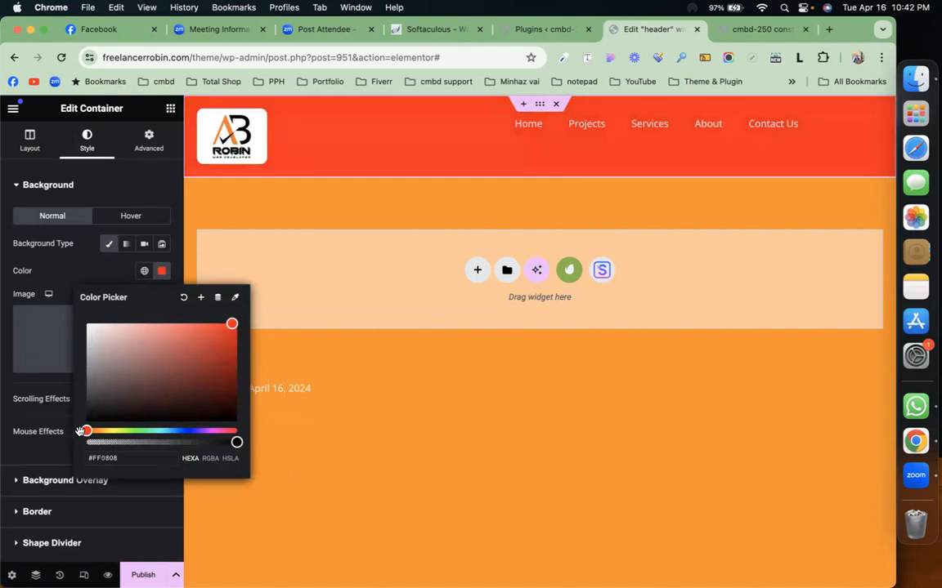
pyautogui.click(74, 273)
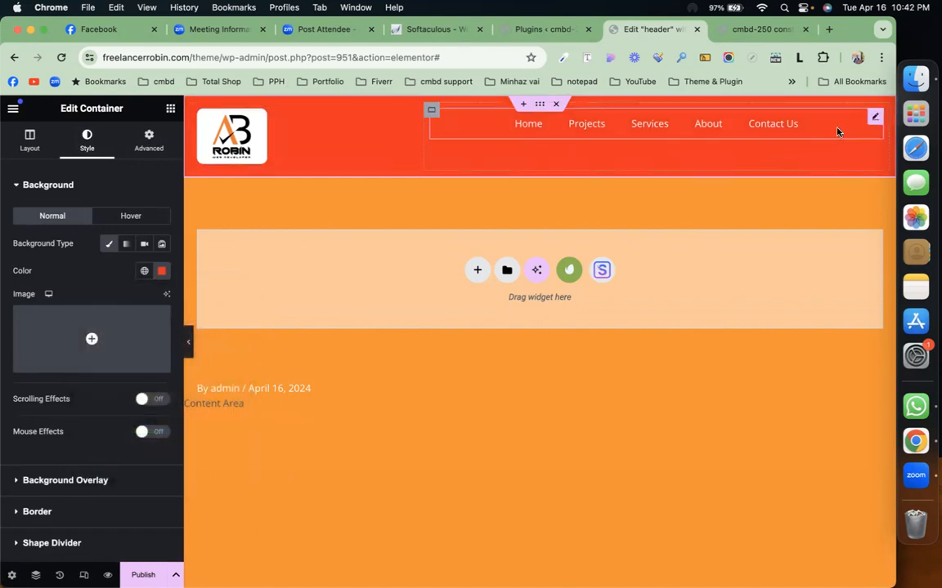
# Set the navigation menu column's Align Items to Stretch and its Justify Content to Center.
pyautogui.click(432, 113)
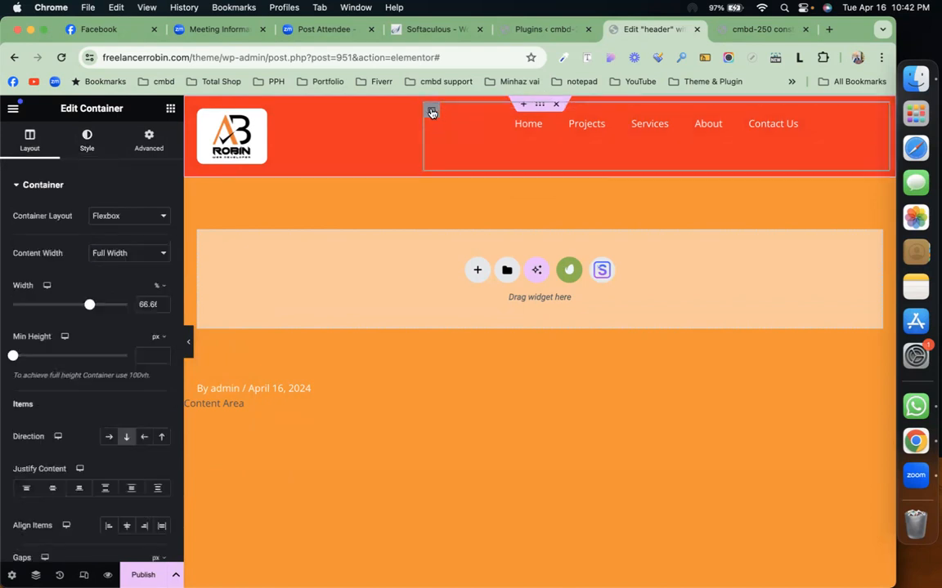
pyautogui.scroll(-3, 94, 357)
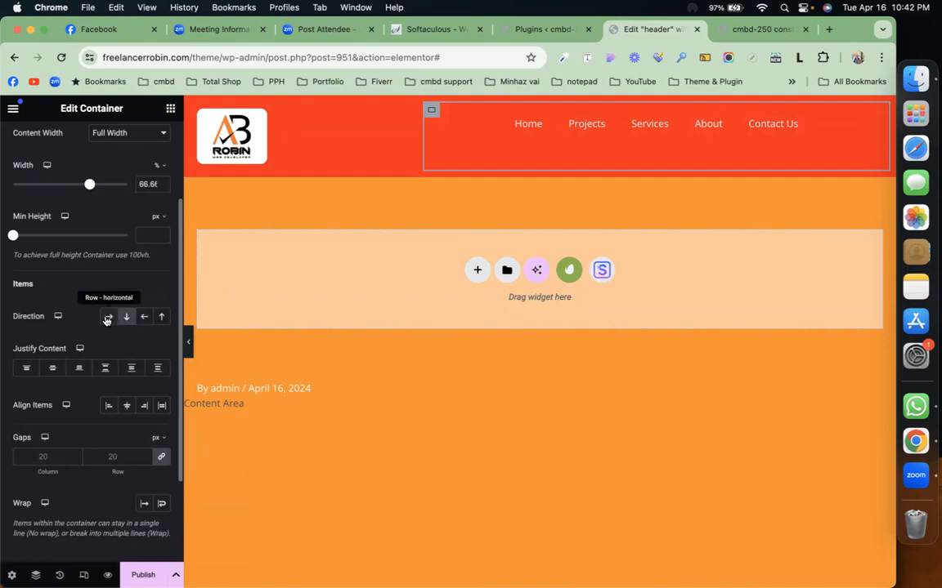
pyautogui.click(127, 409)
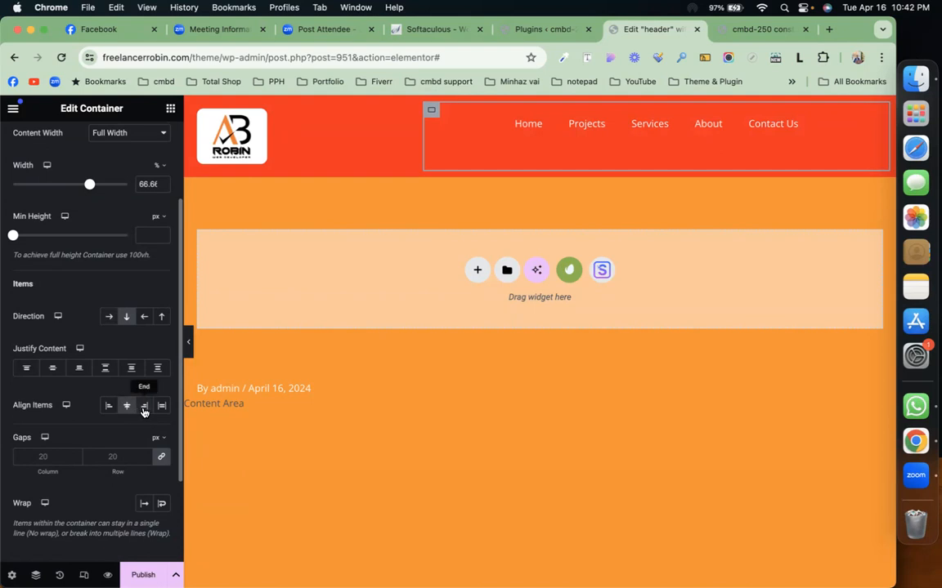
pyautogui.click(143, 408)
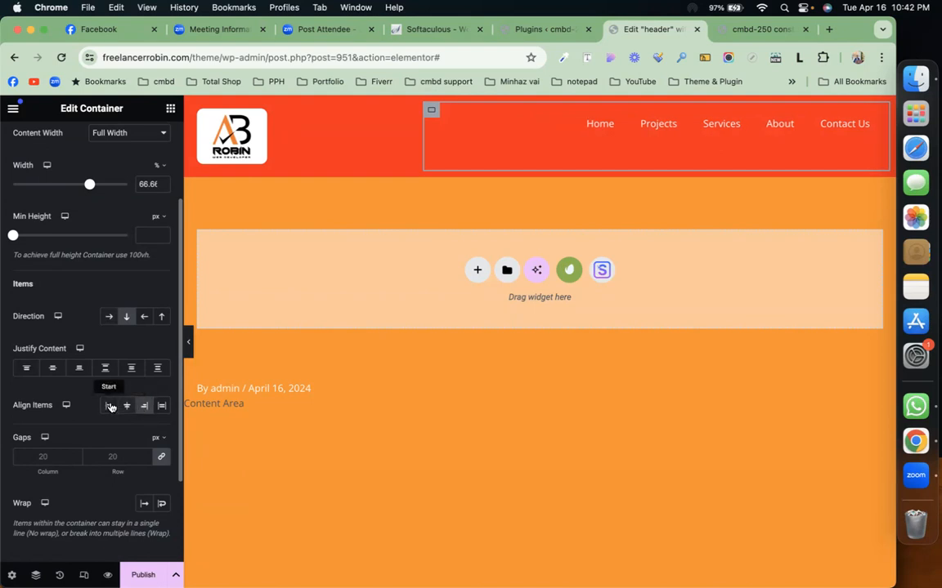
pyautogui.click(110, 406)
pyautogui.click(127, 406)
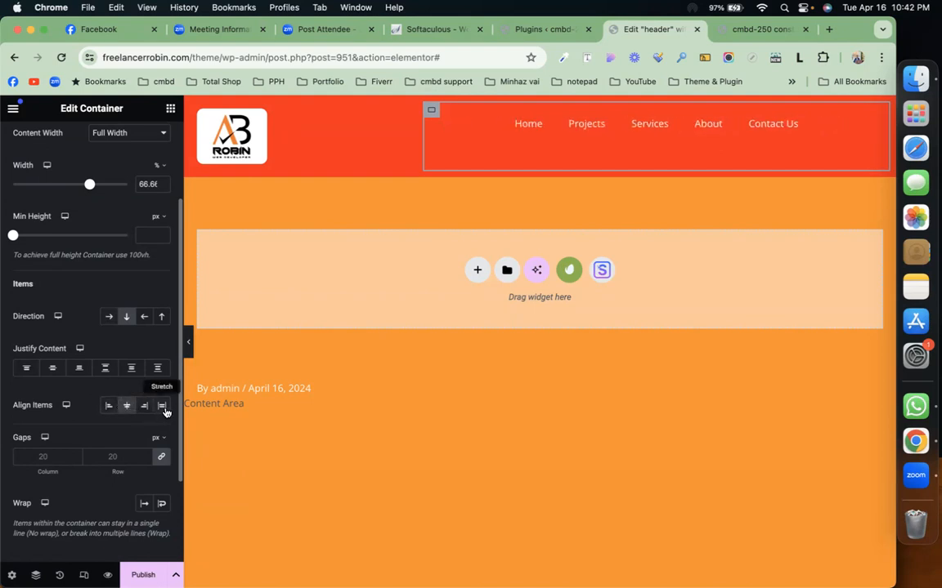
pyautogui.click(163, 409)
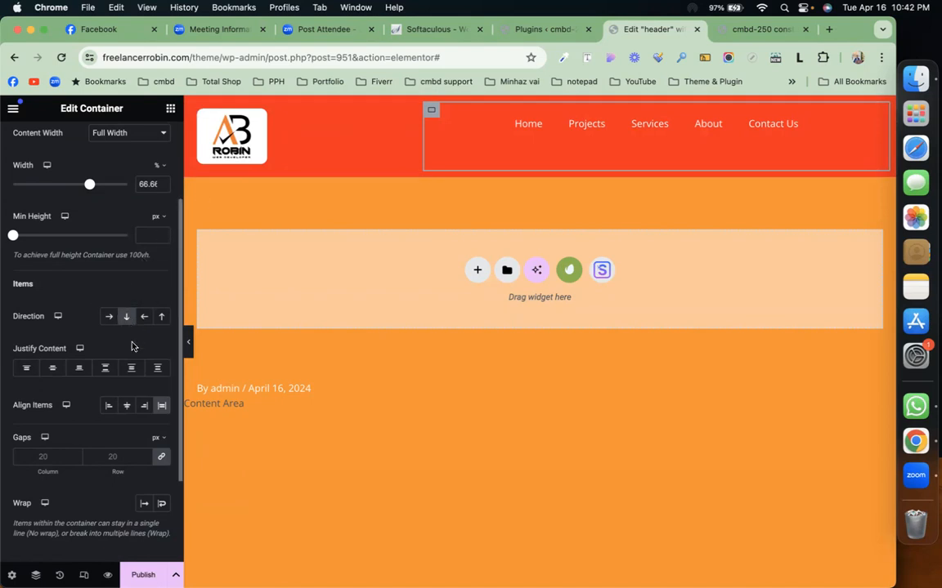
pyautogui.click(48, 371)
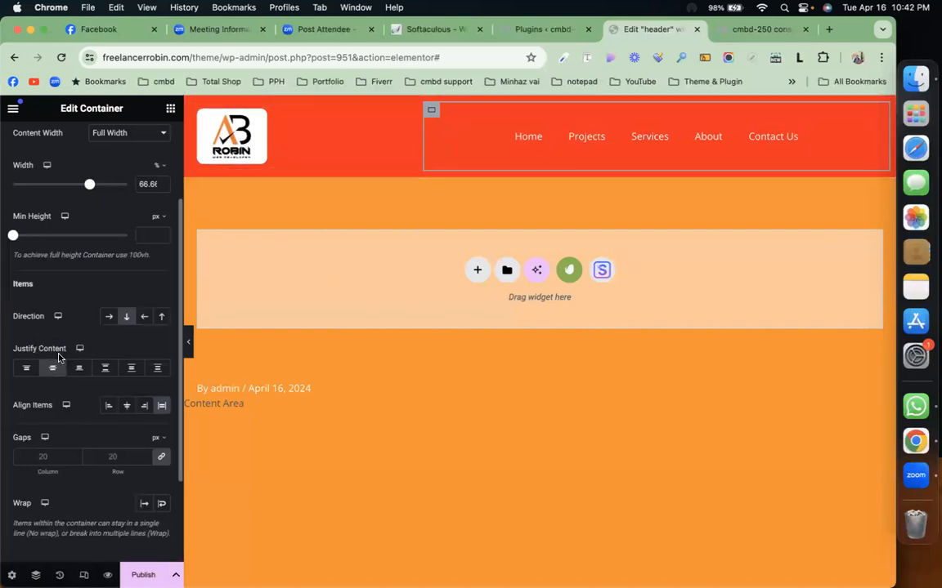
pyautogui.click(170, 108)
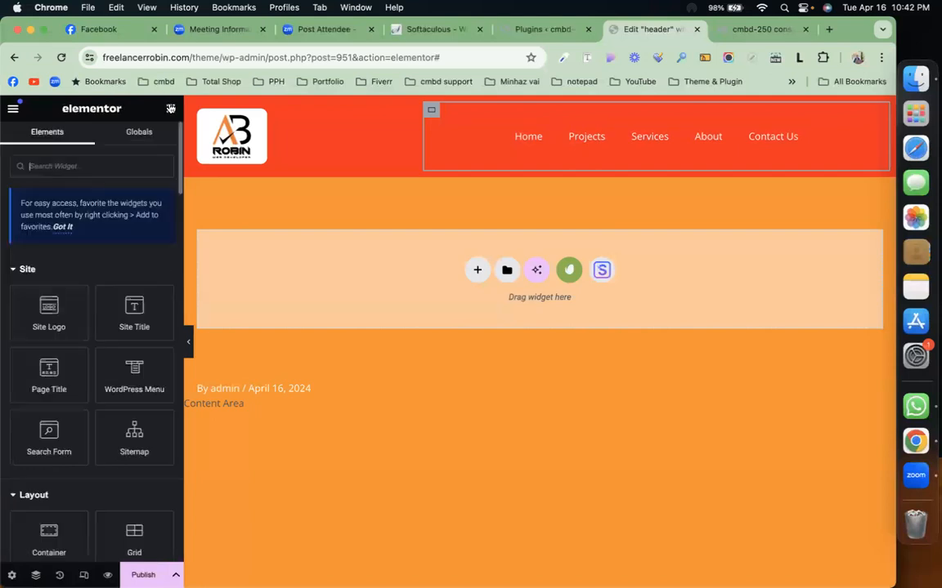
# Set the navigation menu's hover text color to yellow, #FDF805, and its hover pointer color to white, #FFFFFF.
pyautogui.click(876, 130)
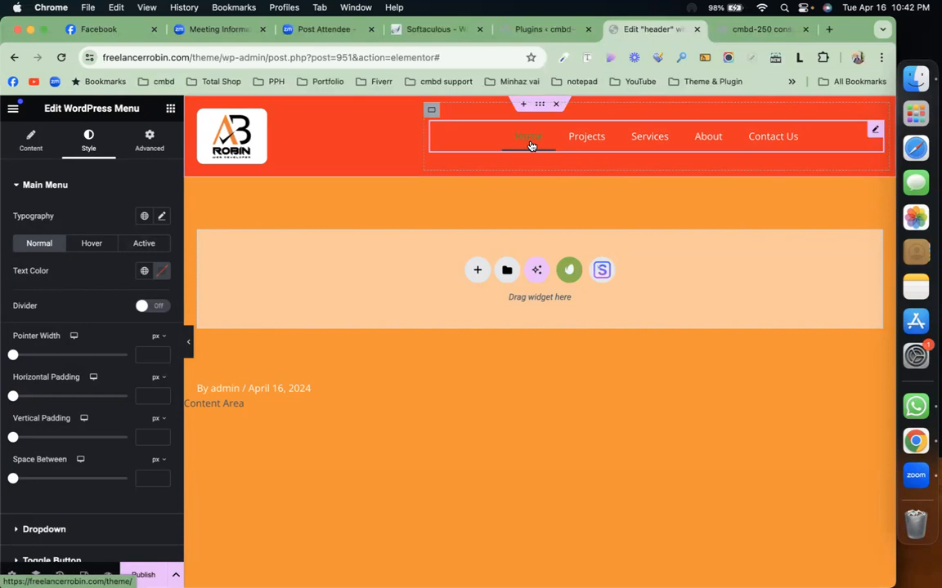
pyautogui.click(91, 243)
pyautogui.click(160, 270)
pyautogui.click(110, 431)
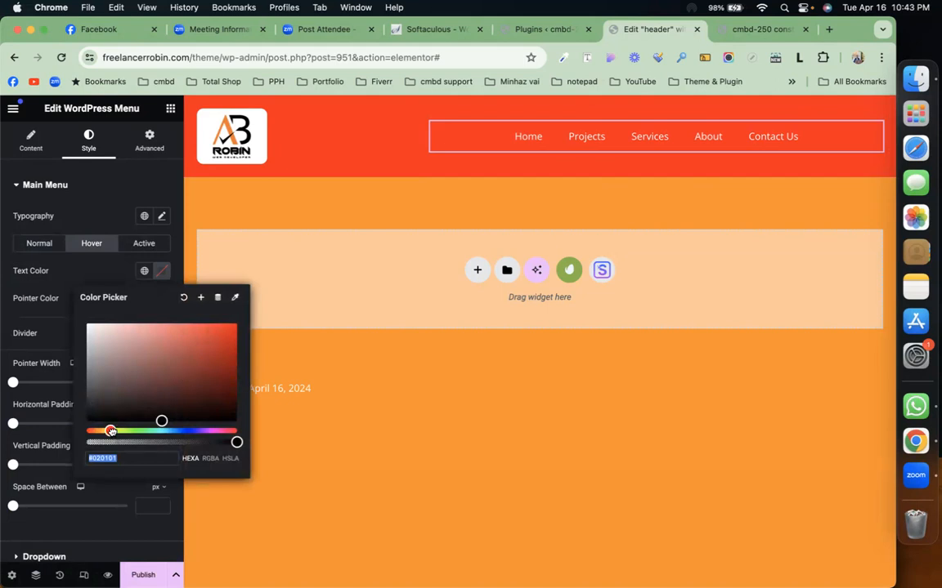
pyautogui.moveTo(110, 431); pyautogui.dragTo(112, 431)
pyautogui.click(231, 326)
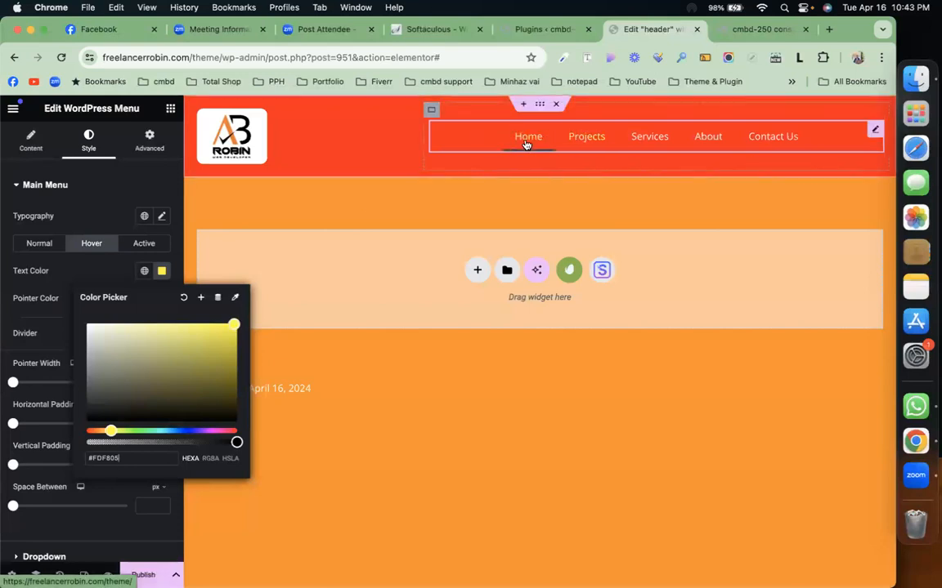
pyautogui.click(90, 278)
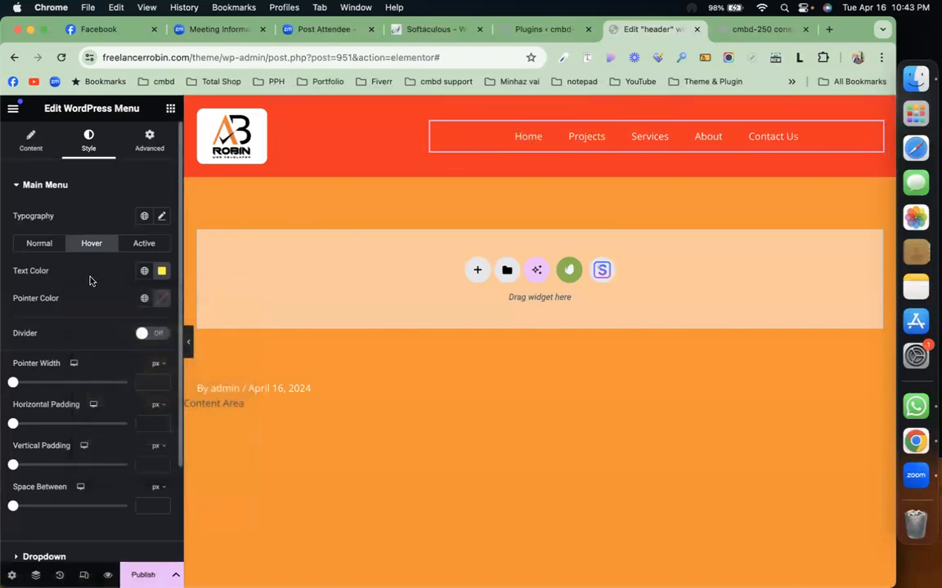
pyautogui.click(161, 303)
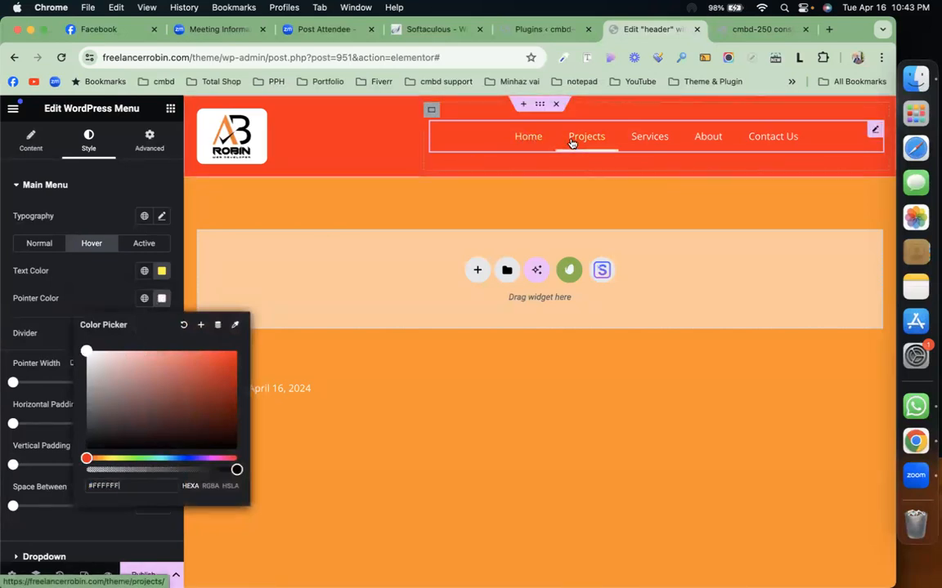
pyautogui.click(99, 279)
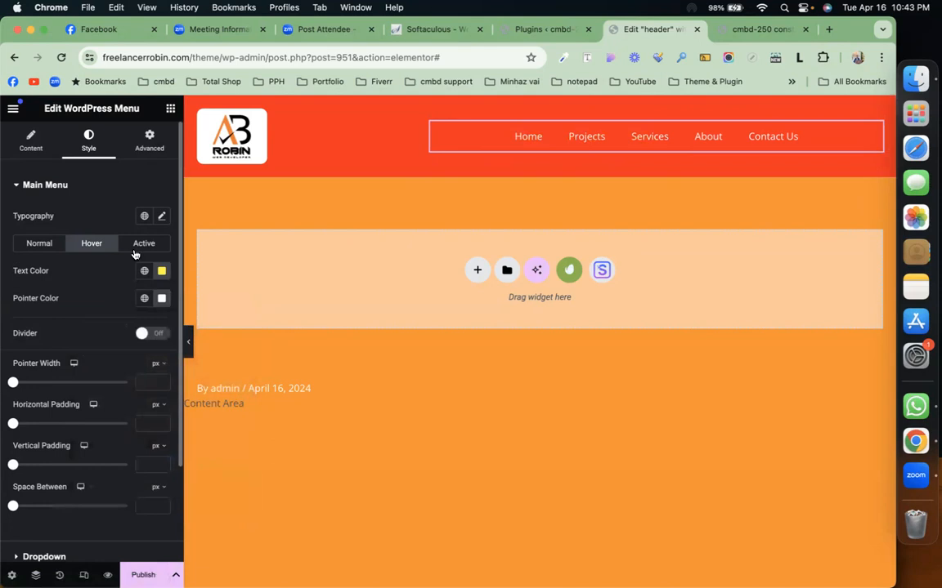
# Set the navigation menu's active text color to blue, #1C00FF.
pyautogui.click(152, 246)
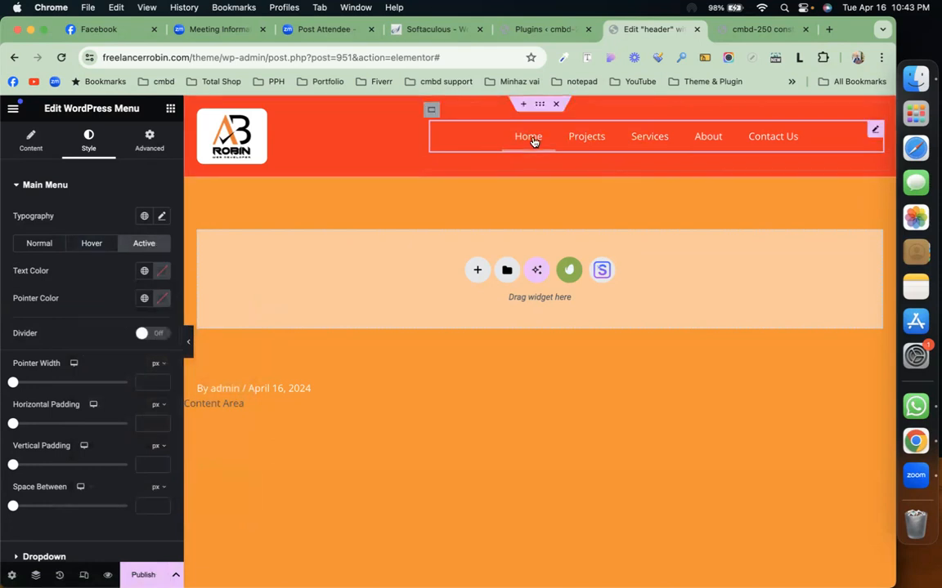
pyautogui.click(163, 271)
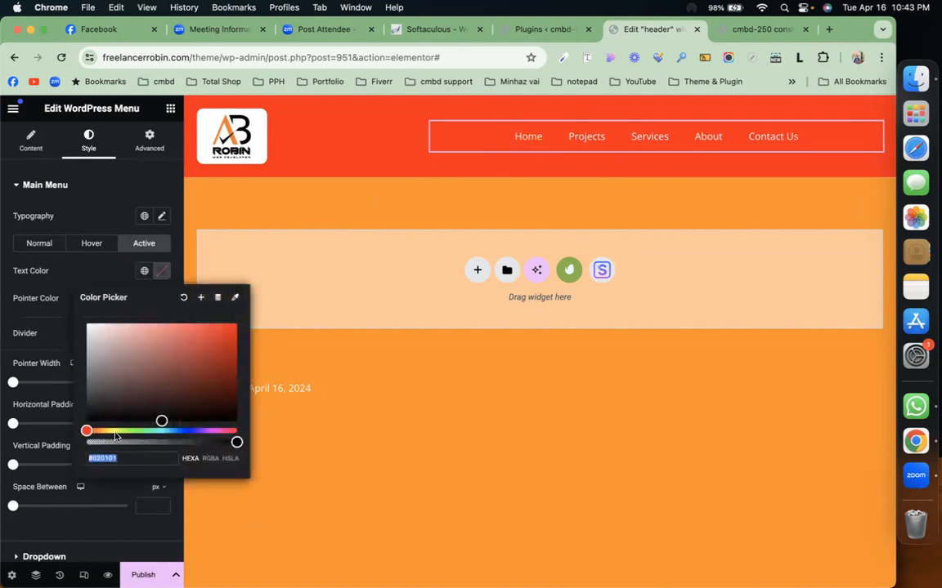
pyautogui.moveTo(87, 431); pyautogui.dragTo(189, 428)
pyautogui.moveTo(210, 353); pyautogui.dragTo(237, 320)
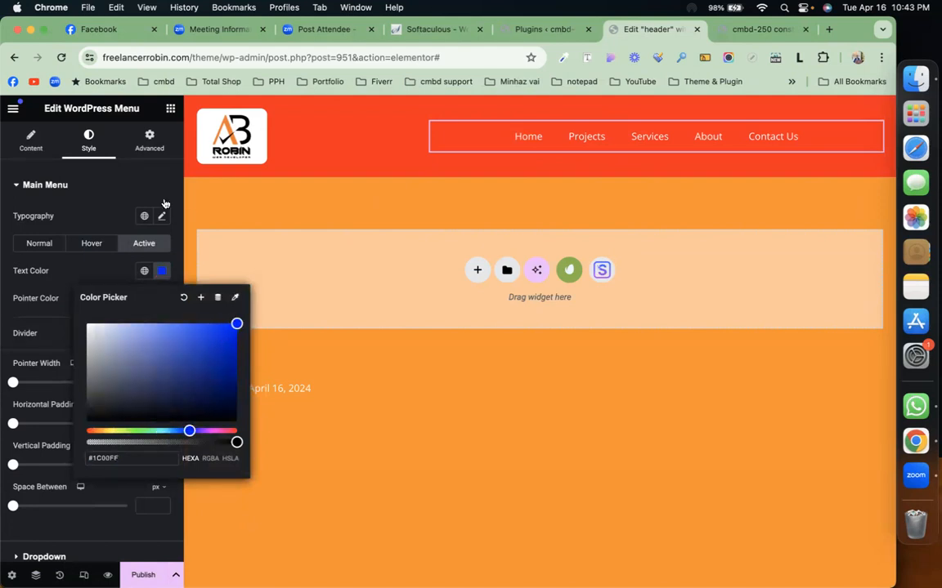
pyautogui.click(79, 184)
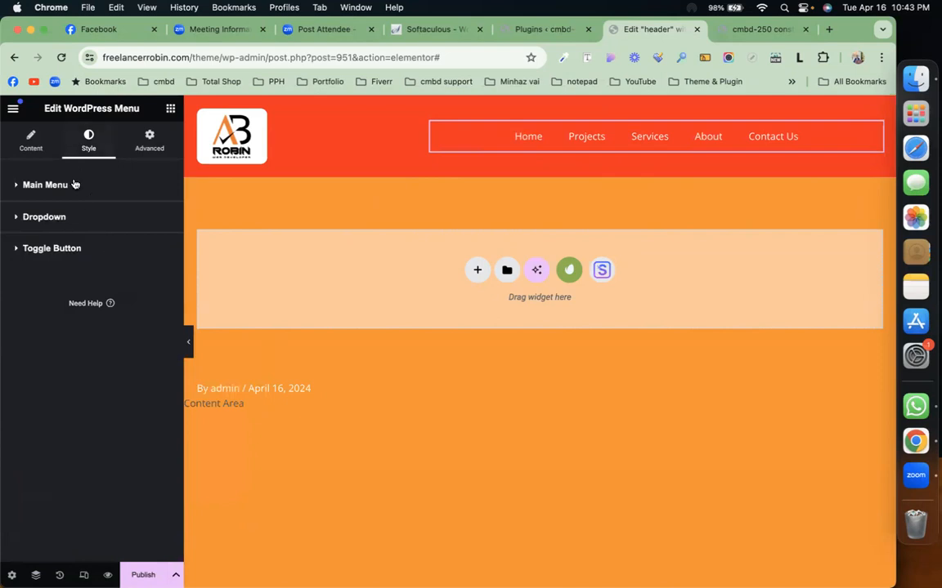
pyautogui.click(103, 187)
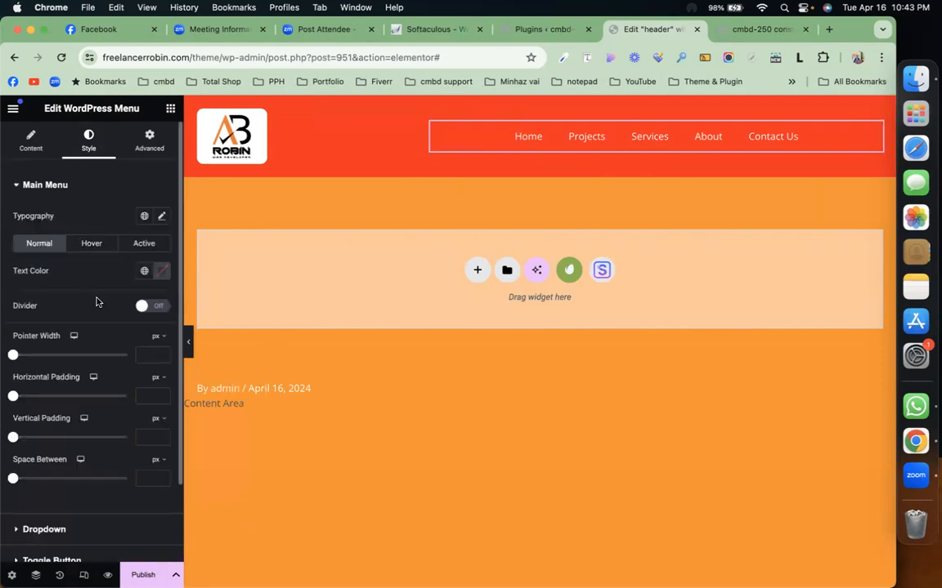
pyautogui.scroll(-3, 96, 302)
pyautogui.scroll(3, 97, 302)
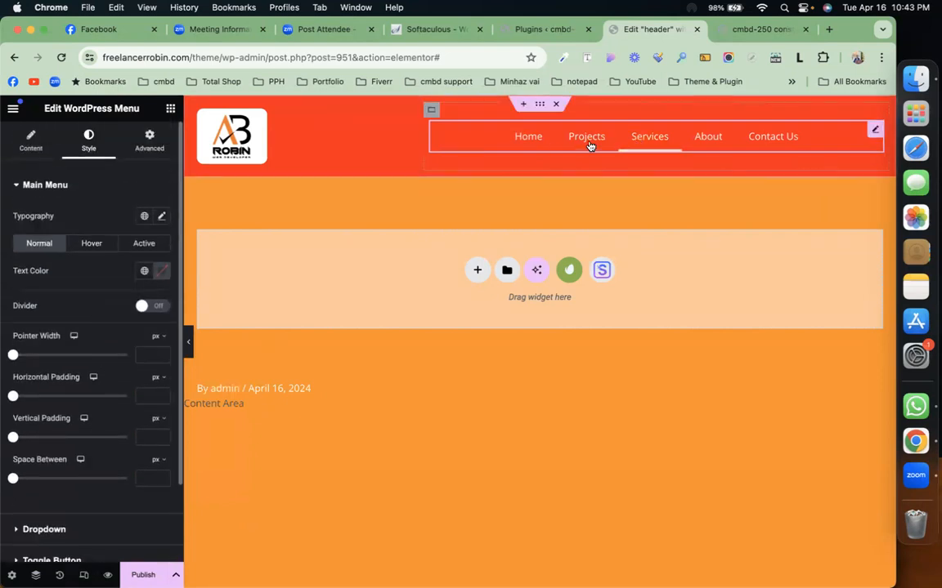
# Add a Flexbox container with two equal columns above the logo and menu container.
pyautogui.click(169, 109)
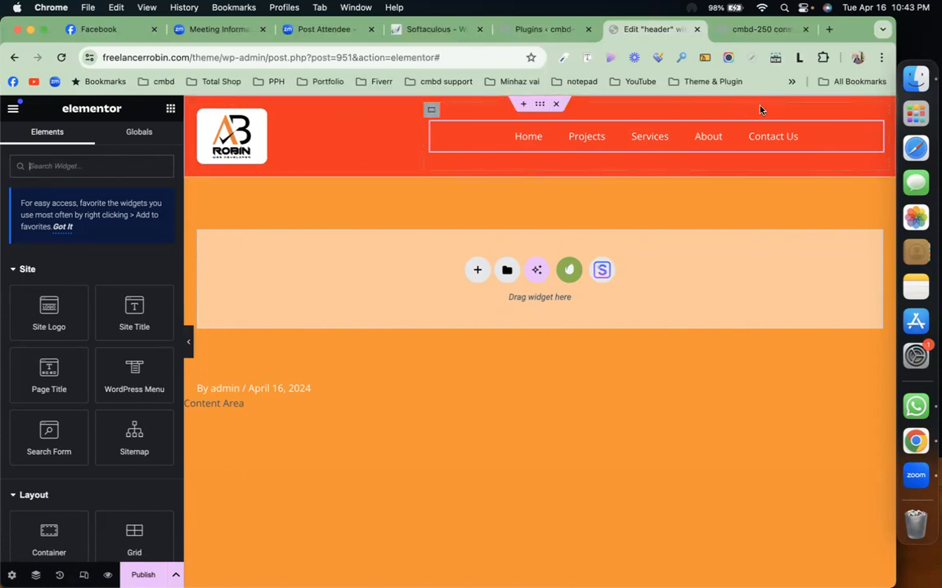
pyautogui.click(523, 104)
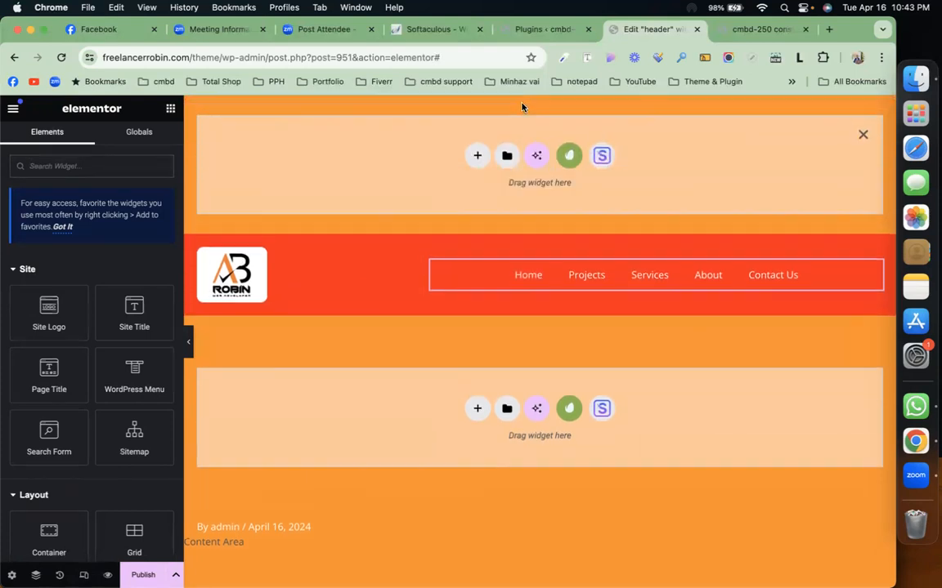
pyautogui.click(482, 158)
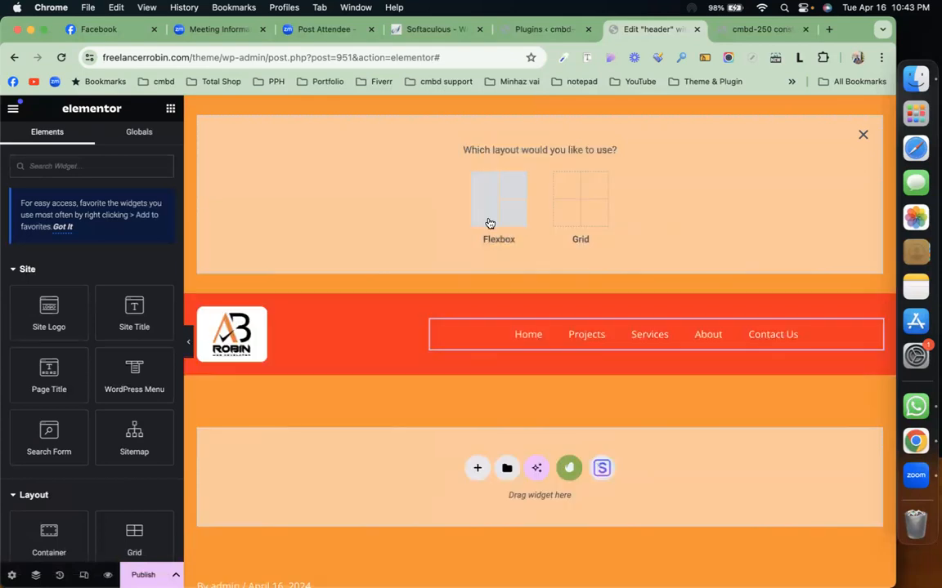
pyautogui.click(488, 223)
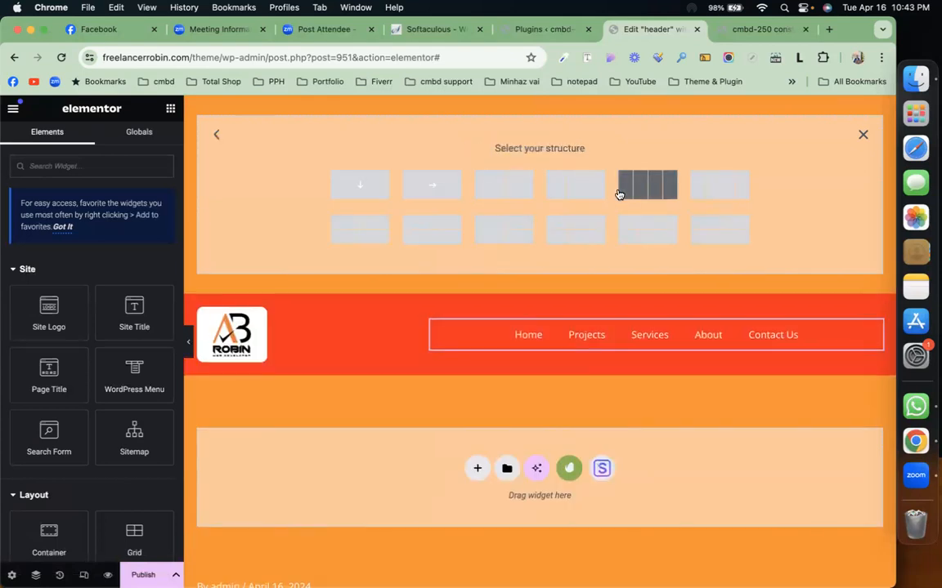
pyautogui.click(501, 189)
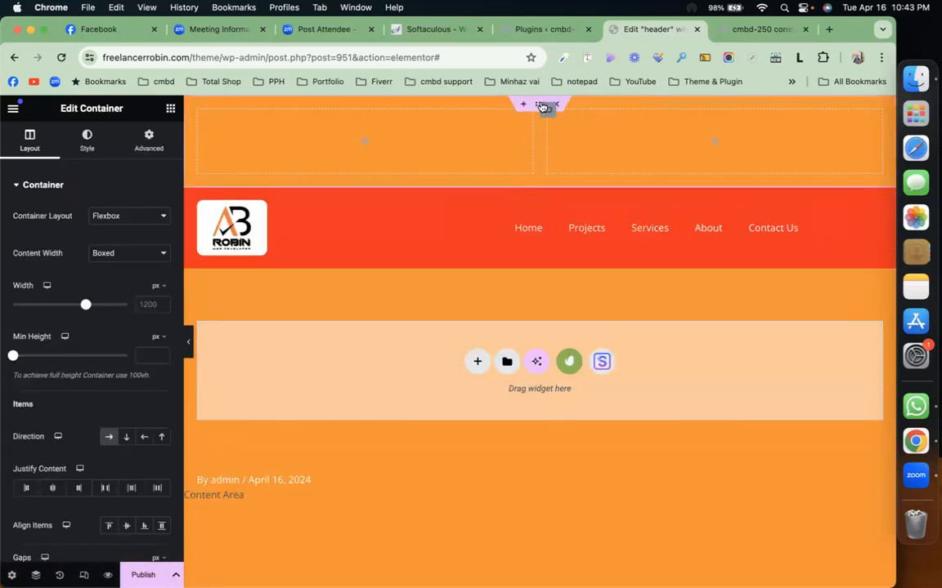
# Copy the red header container and paste its style onto the new two-column container above it.
pyautogui.click(86, 141)
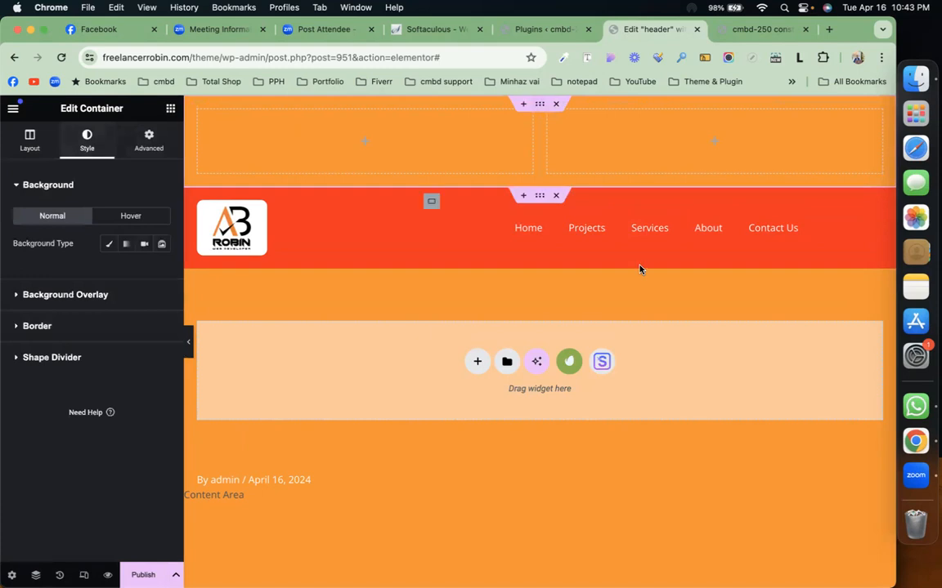
pyautogui.rightClick(538, 200)
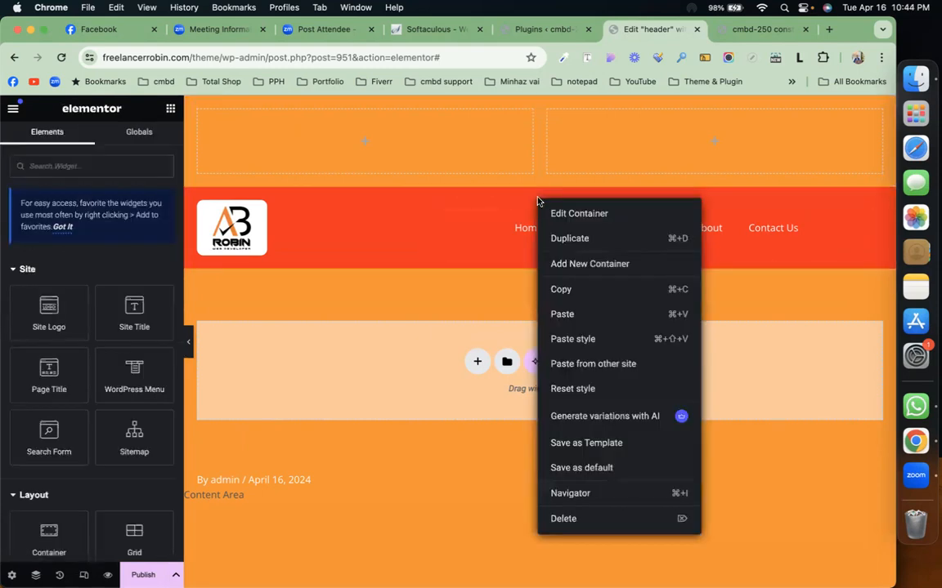
pyautogui.click(568, 289)
pyautogui.rightClick(539, 106)
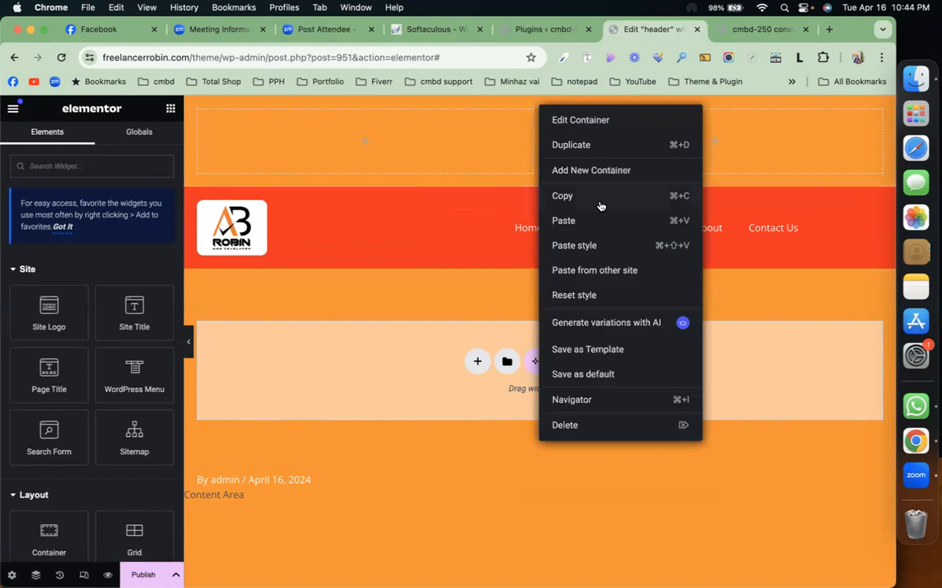
pyautogui.click(601, 247)
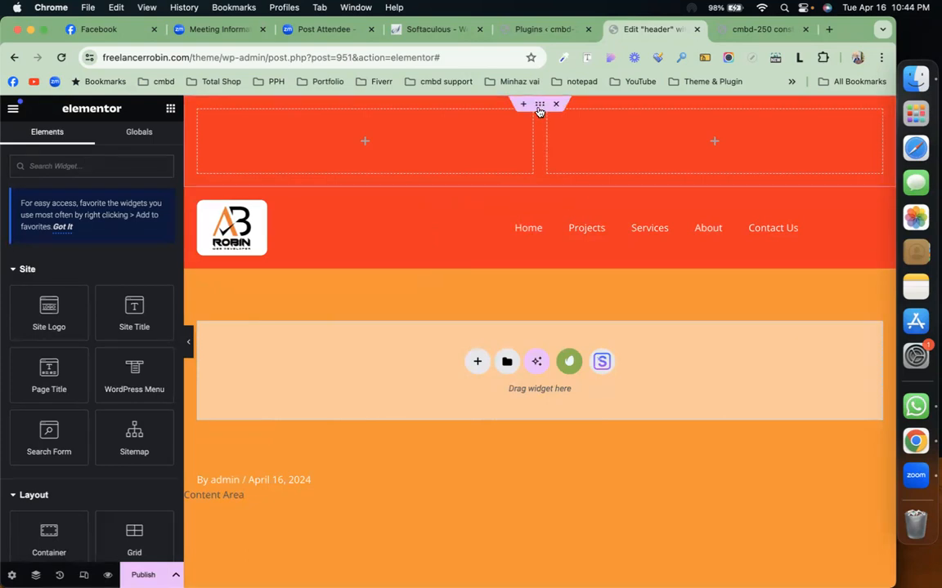
pyautogui.click(539, 106)
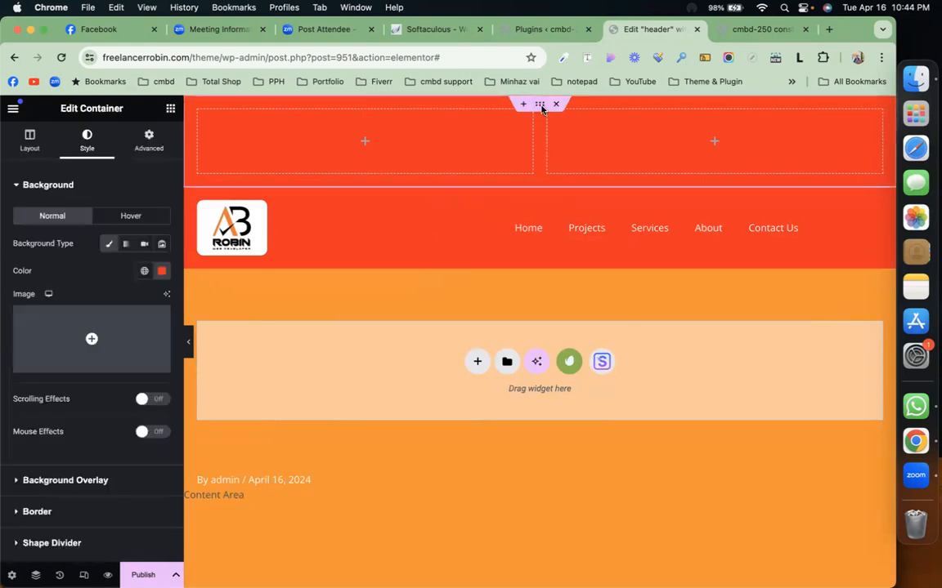
# Add a Heading widget to the first column of the new container above the logo.
pyautogui.click(170, 110)
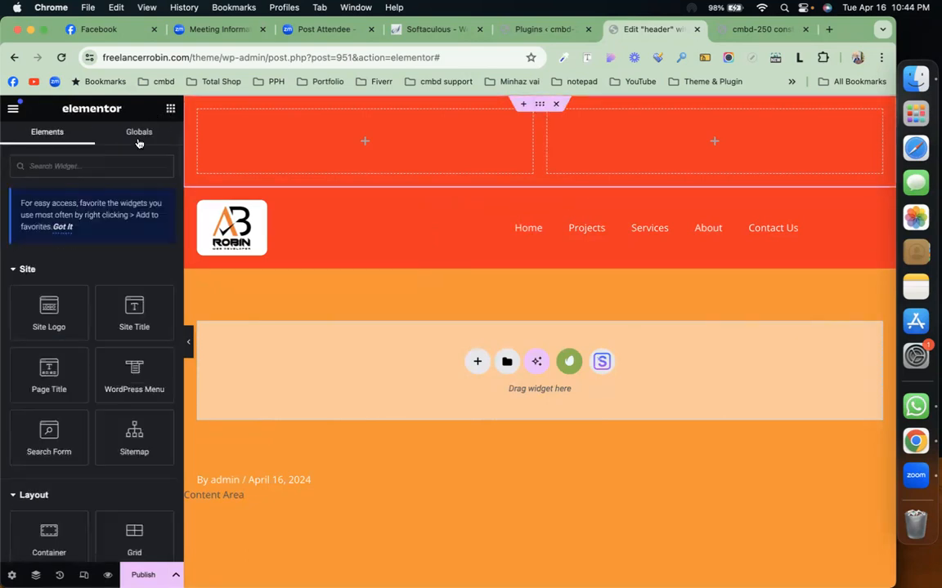
pyautogui.scroll(-1, 92, 324)
pyautogui.scroll(-5, 92, 325)
pyautogui.moveTo(54, 402); pyautogui.dragTo(334, 151)
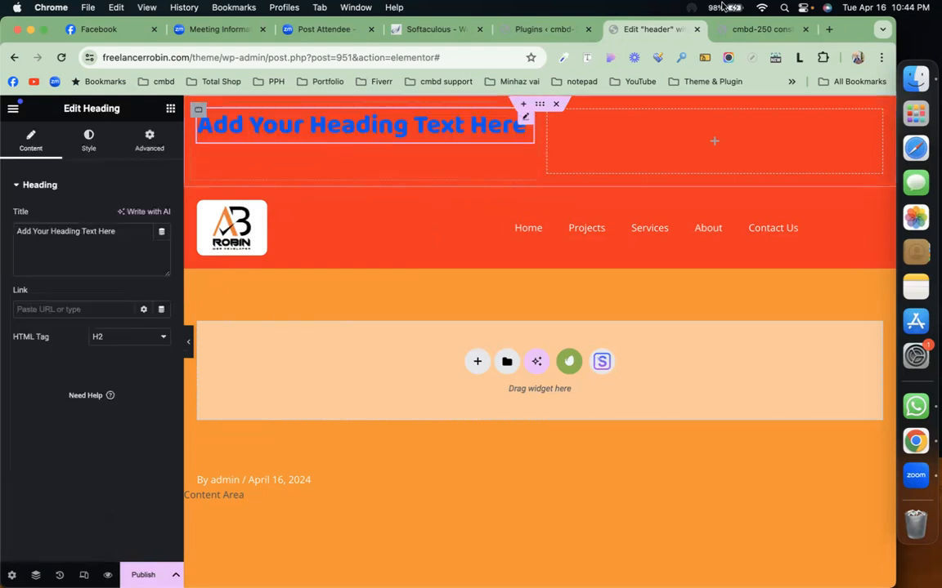
# Replace the new heading's title with the "Make a call" phone line copied from the live site's header.
pyautogui.click(756, 29)
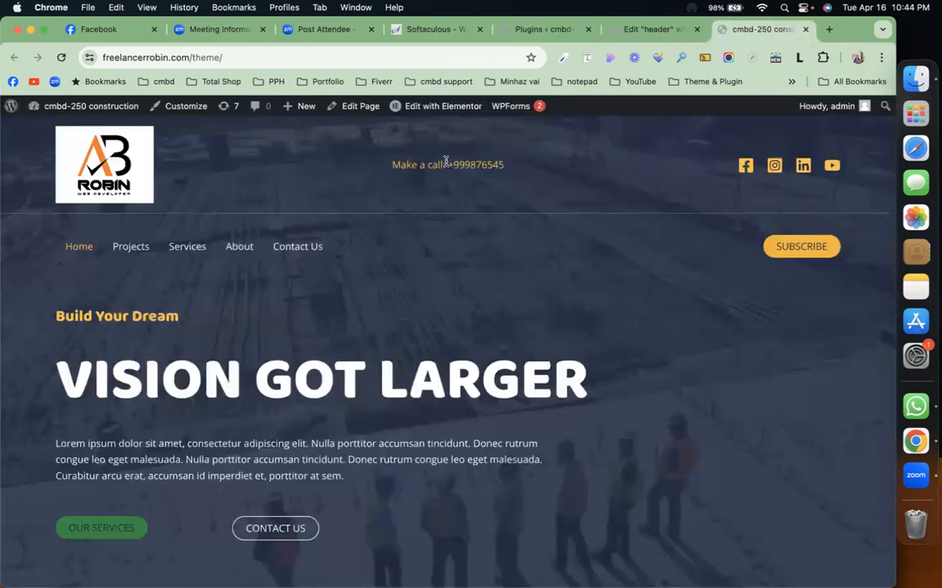
pyautogui.tripleClick(448, 162)
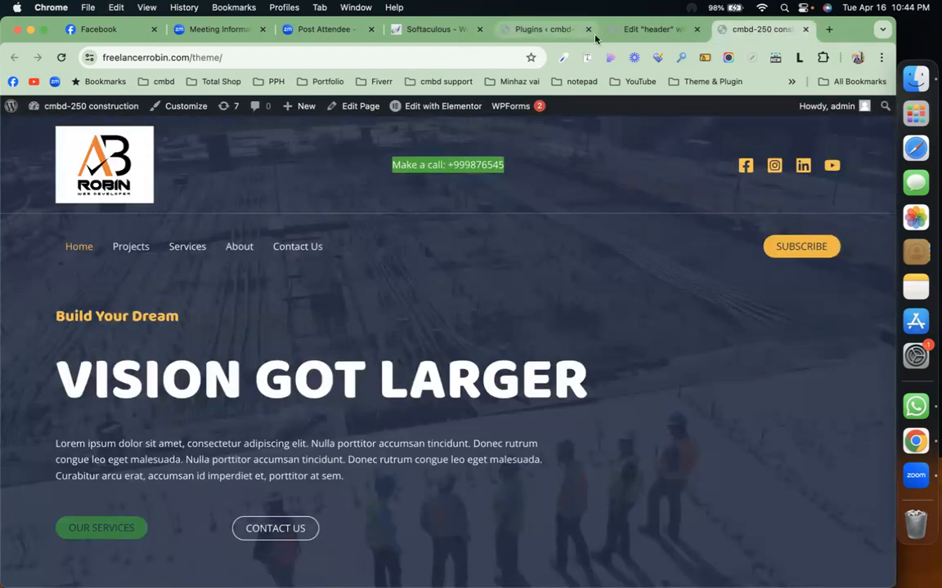
pyautogui.click(646, 31)
pyautogui.press('super+a')
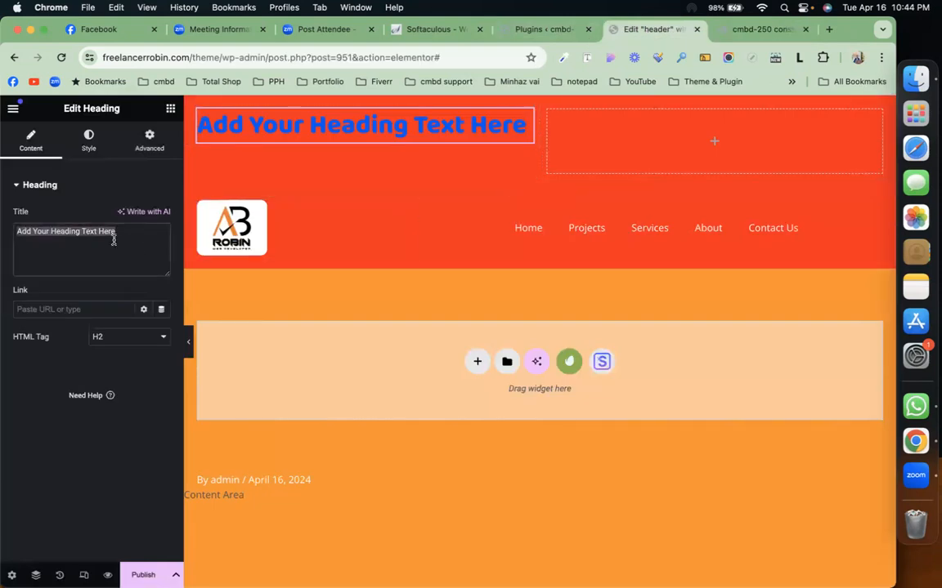
pyautogui.press('super+v')
# Set the phone heading's text color to near-white, #FCFCFC.
pyautogui.click(85, 146)
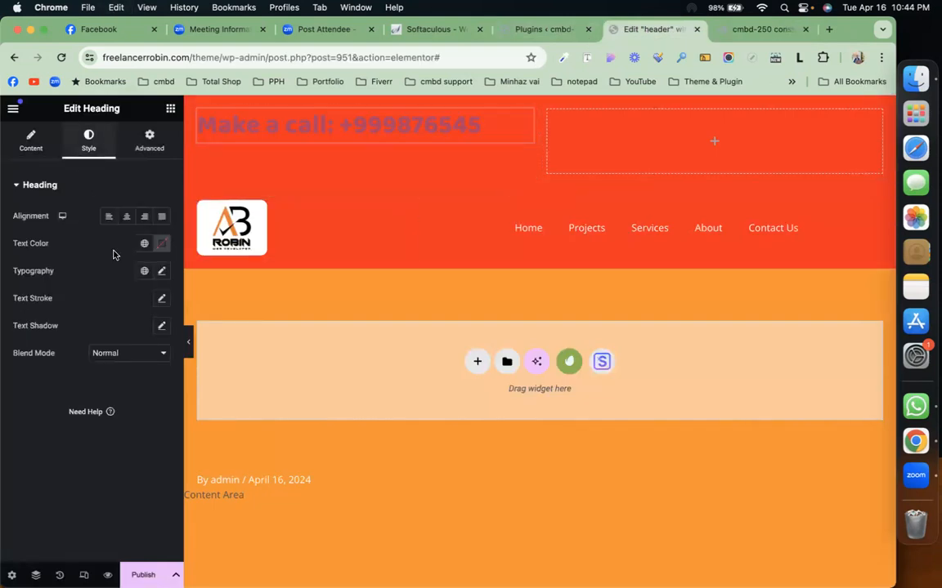
pyautogui.click(161, 243)
pyautogui.write('#FCFCFC')
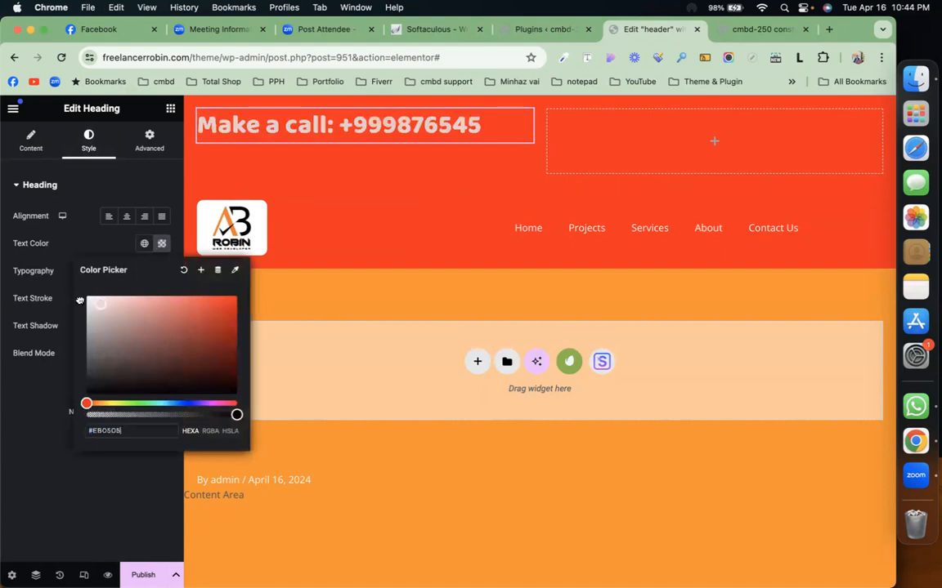
pyautogui.click(75, 249)
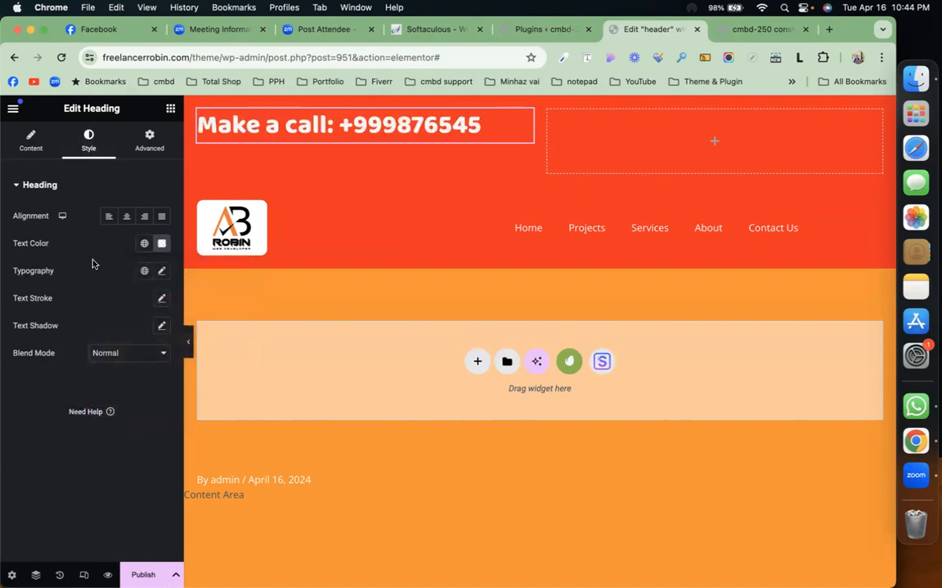
# Set the phone heading's typography size to 17 px.
pyautogui.click(161, 272)
pyautogui.moveTo(22, 374); pyautogui.dragTo(29, 374)
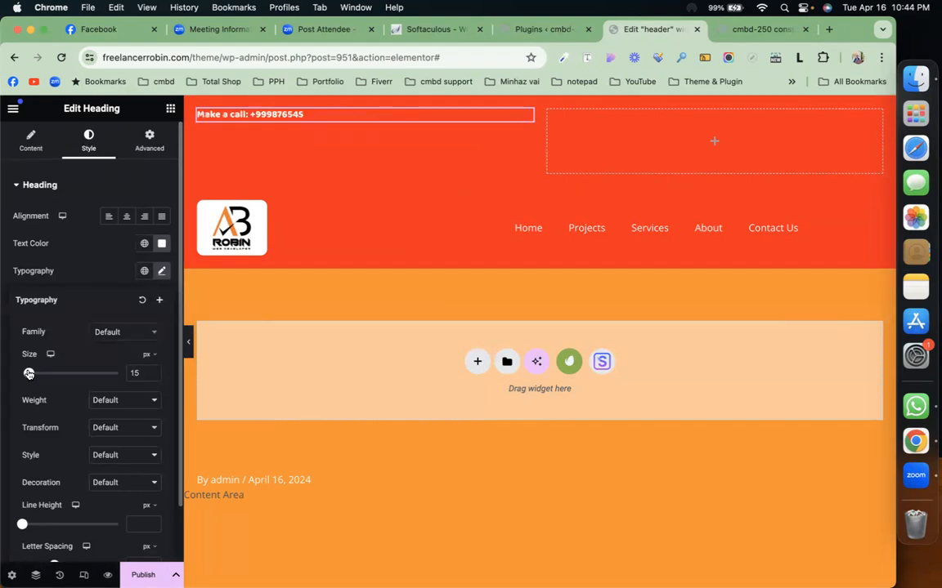
pyautogui.moveTo(28, 373); pyautogui.dragTo(25, 337)
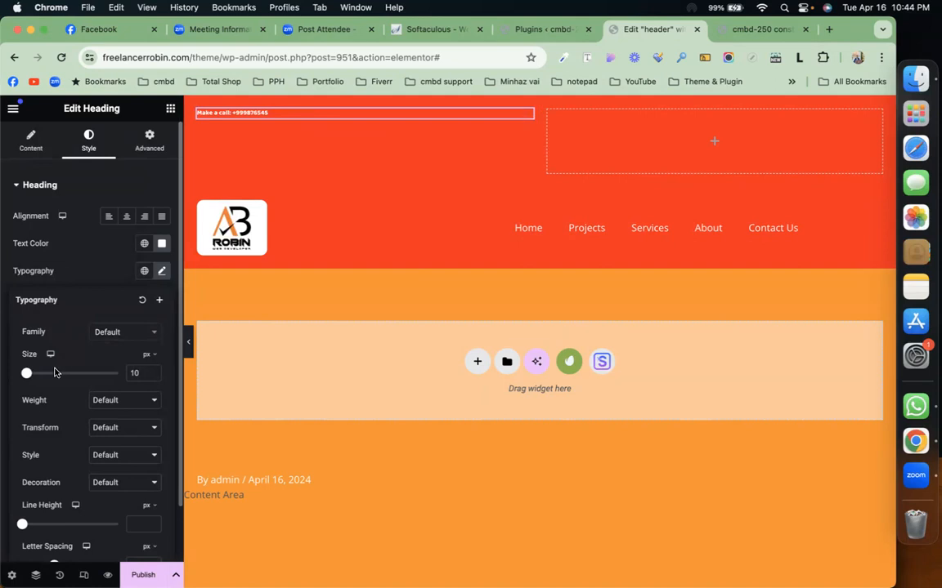
pyautogui.moveTo(27, 375)
pyautogui.mouseDown()
pyautogui.moveTo(57, 373)
pyautogui.moveTo(30, 374)
pyautogui.mouseUp()
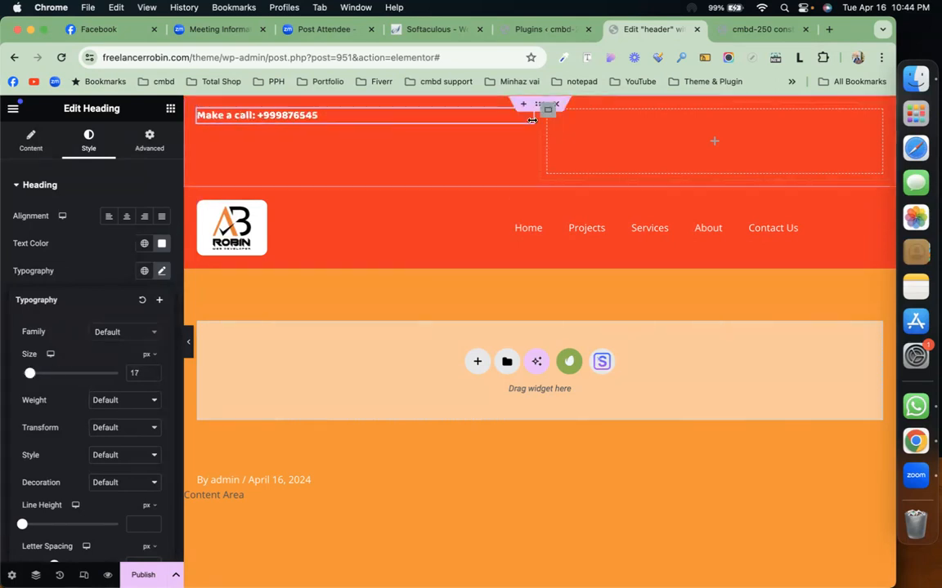
# Move the phone heading directly above the logo and delete the emptied two-column container.
pyautogui.moveTo(540, 104); pyautogui.dragTo(290, 204)
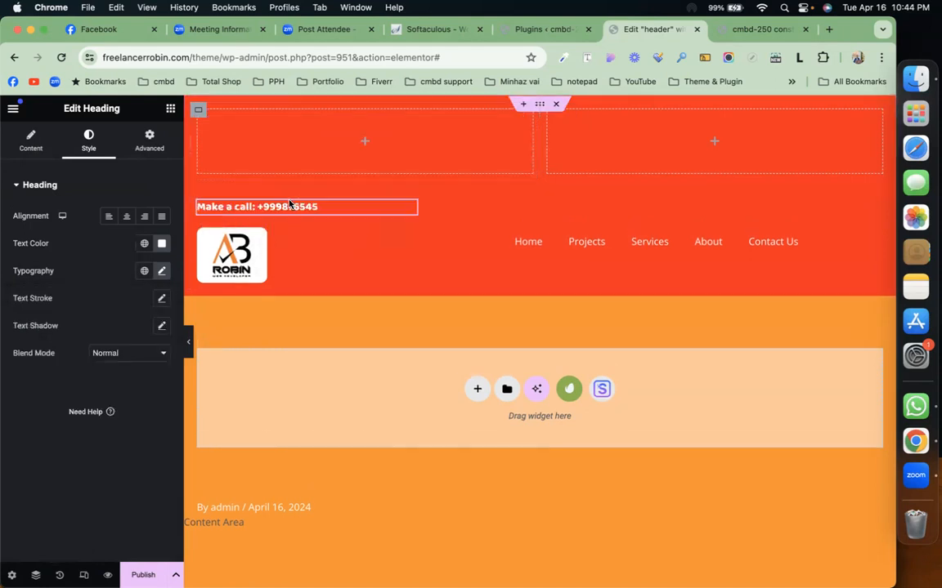
pyautogui.click(558, 104)
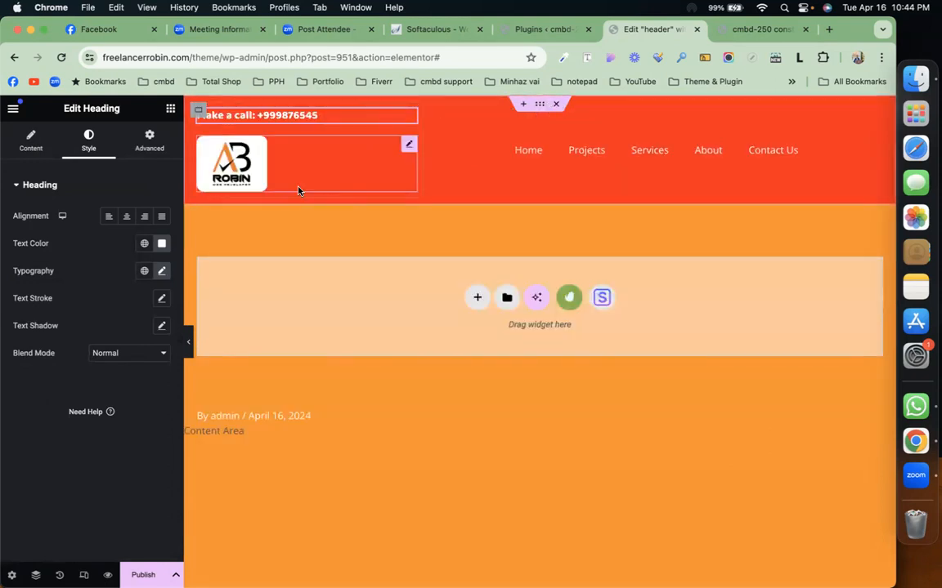
# Find the Social Icons widget and place it above the navigation menu in the header.
pyautogui.click(171, 109)
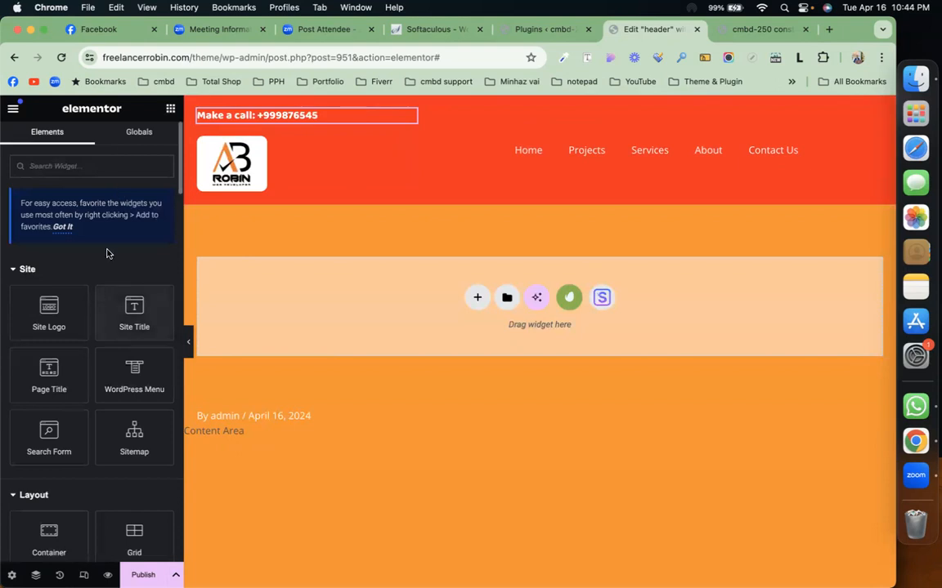
pyautogui.write('soci')
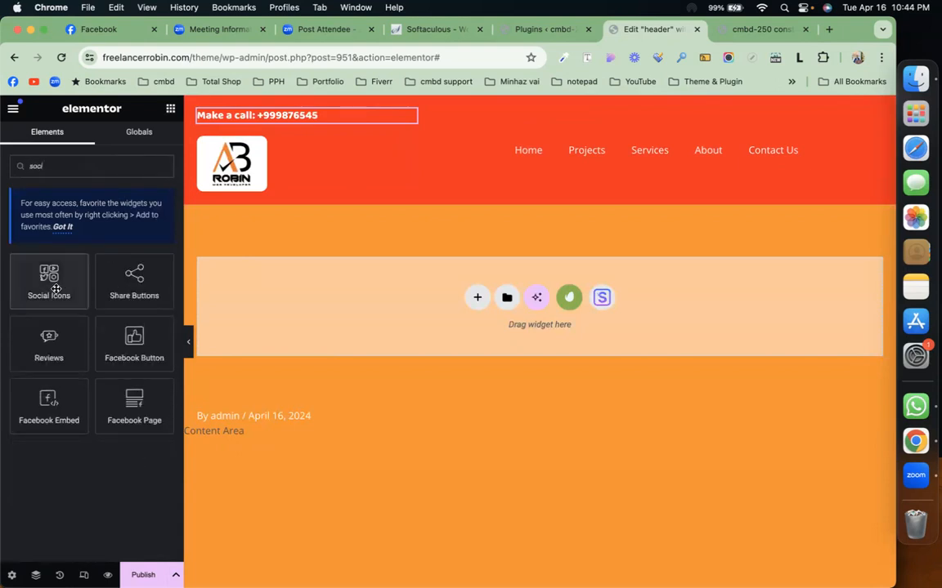
pyautogui.moveTo(49, 274); pyautogui.dragTo(748, 139)
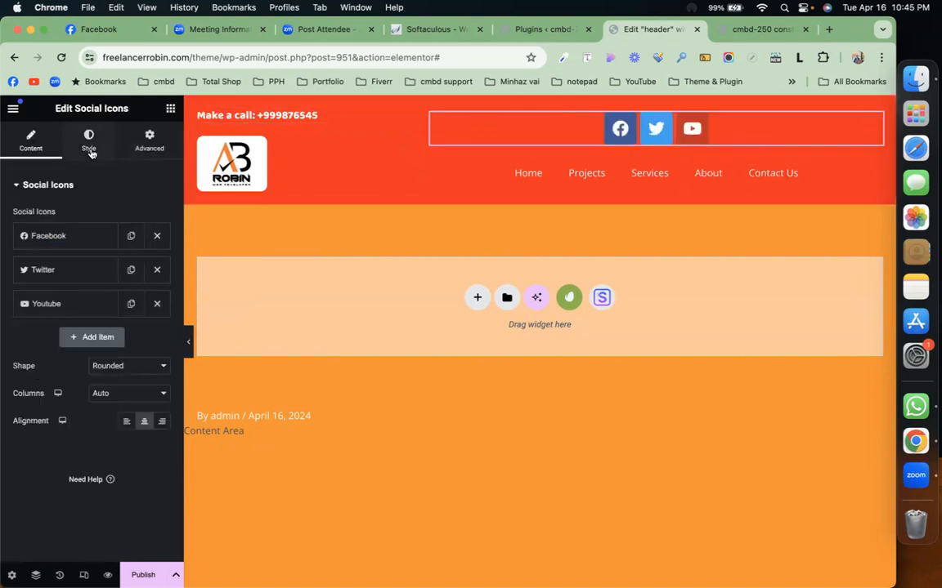
# Align the social icons to the right, with the Circle shape and an icon size of 16 px.
pyautogui.click(162, 422)
pyautogui.click(130, 367)
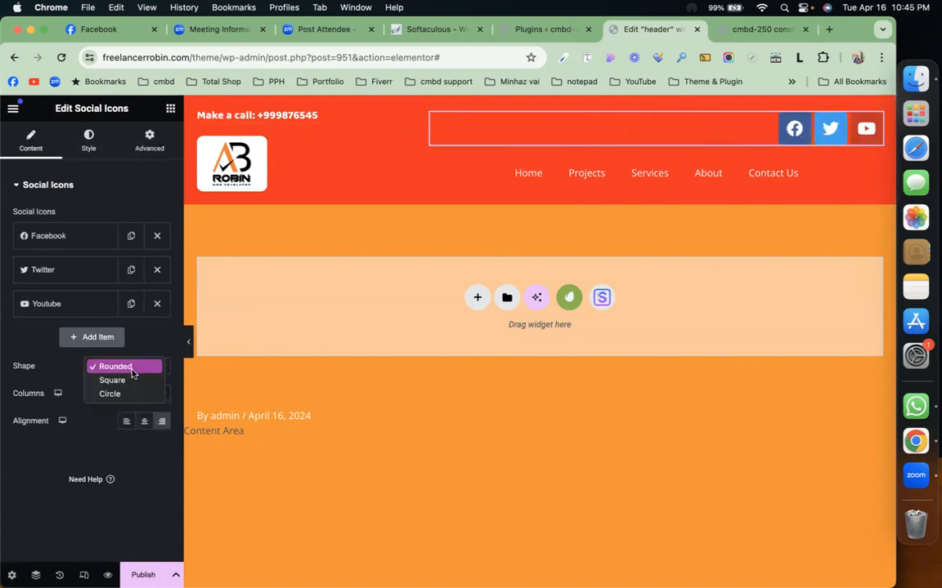
pyautogui.click(130, 393)
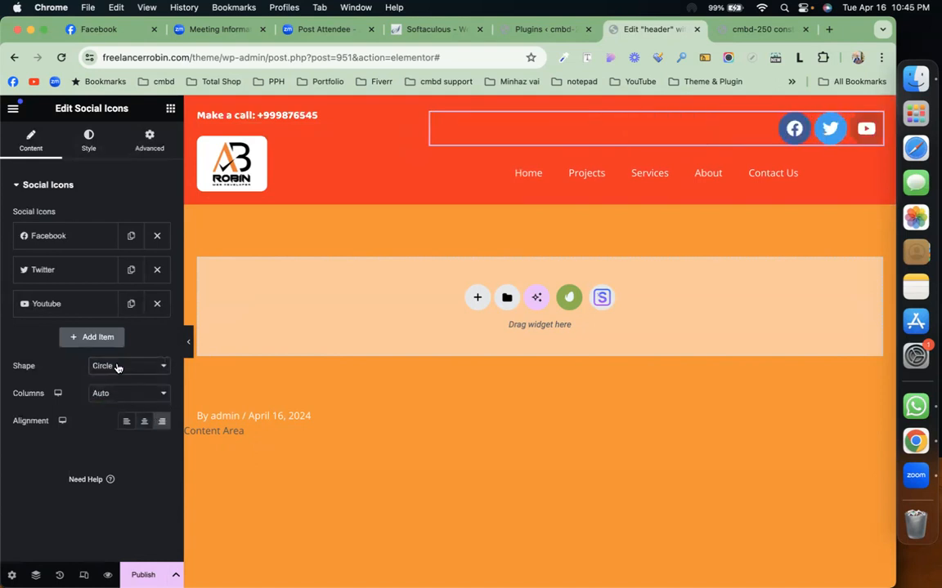
pyautogui.click(88, 144)
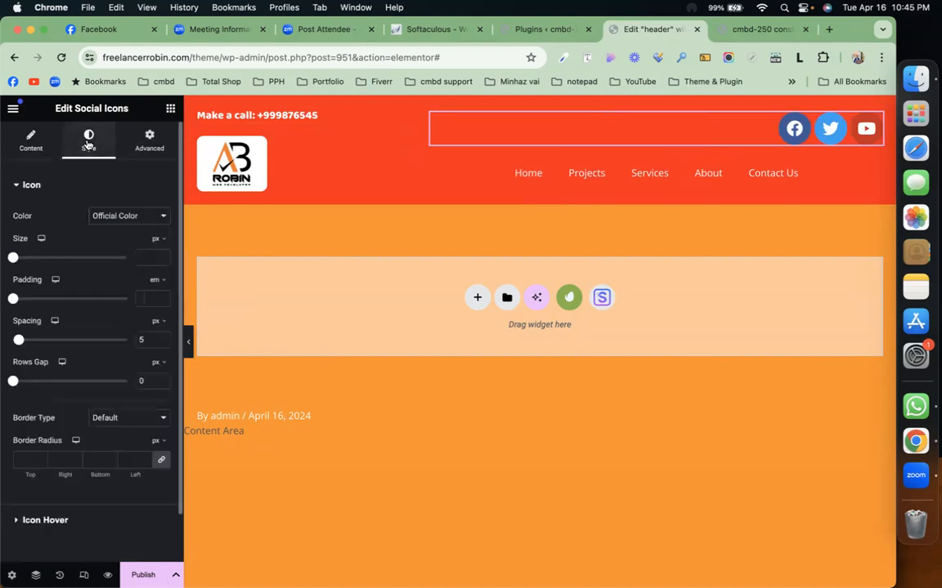
pyautogui.moveTo(13, 257); pyautogui.dragTo(18, 258)
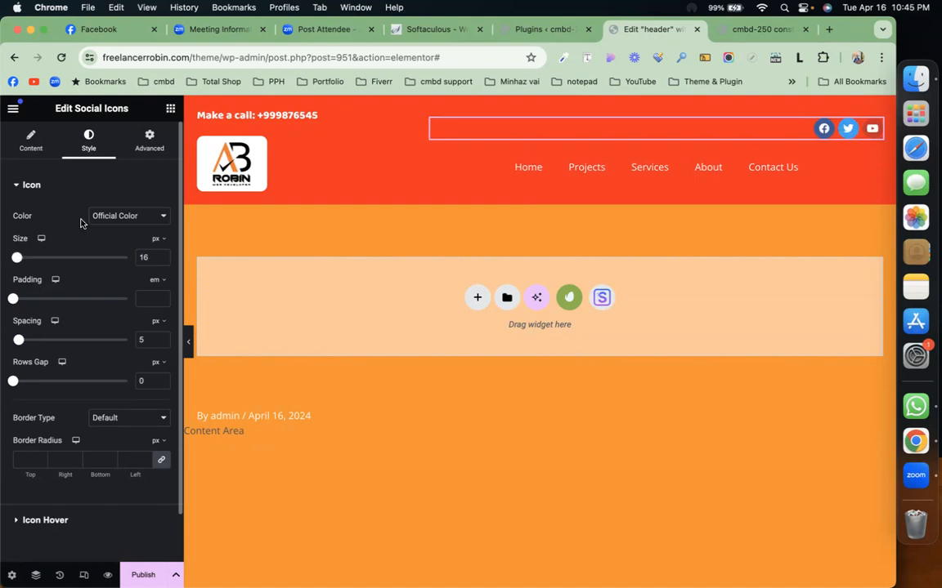
# Start publishing the header template and add a display condition that includes the Entire Site.
pyautogui.click(170, 109)
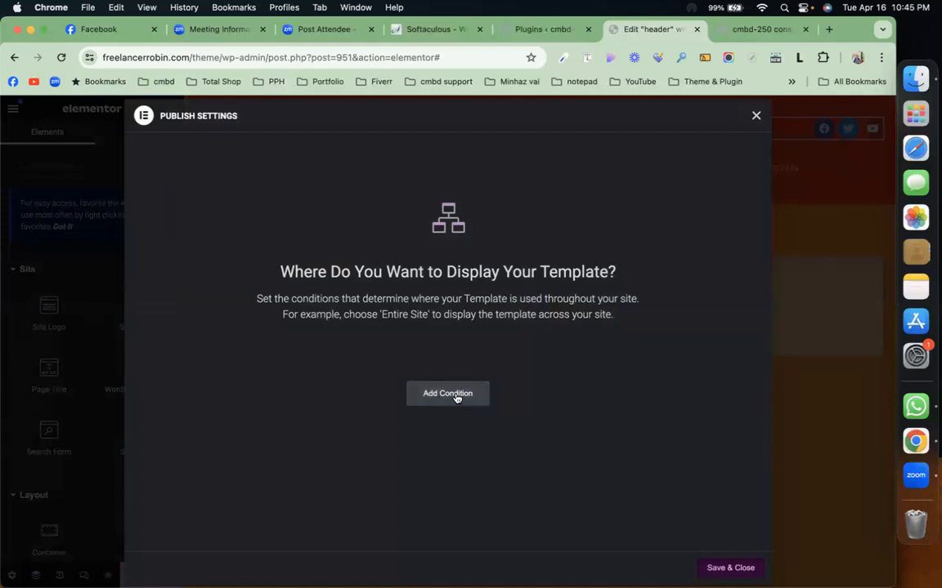
pyautogui.click(430, 396)
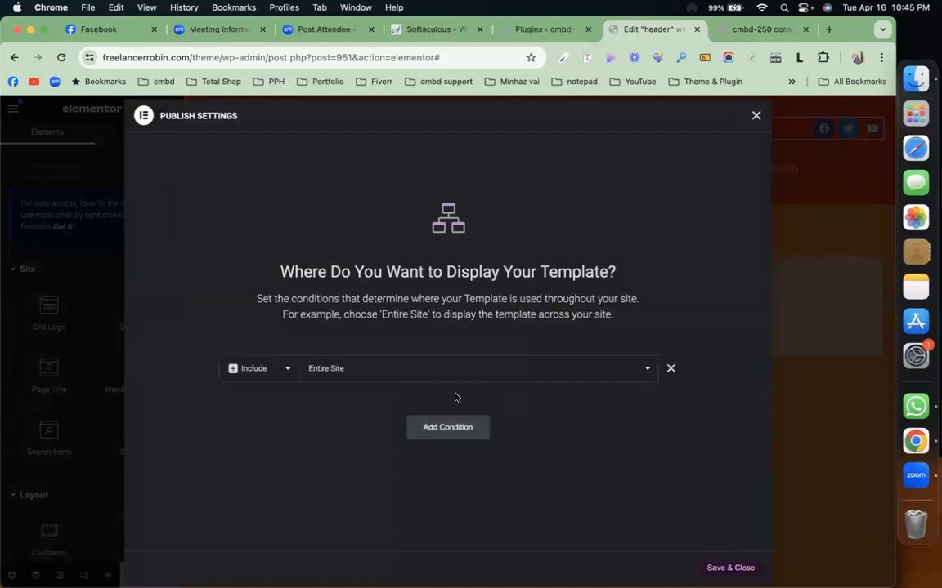
# Change the display condition to include only the Contact Us page under Singular, Pages.
pyautogui.click(389, 376)
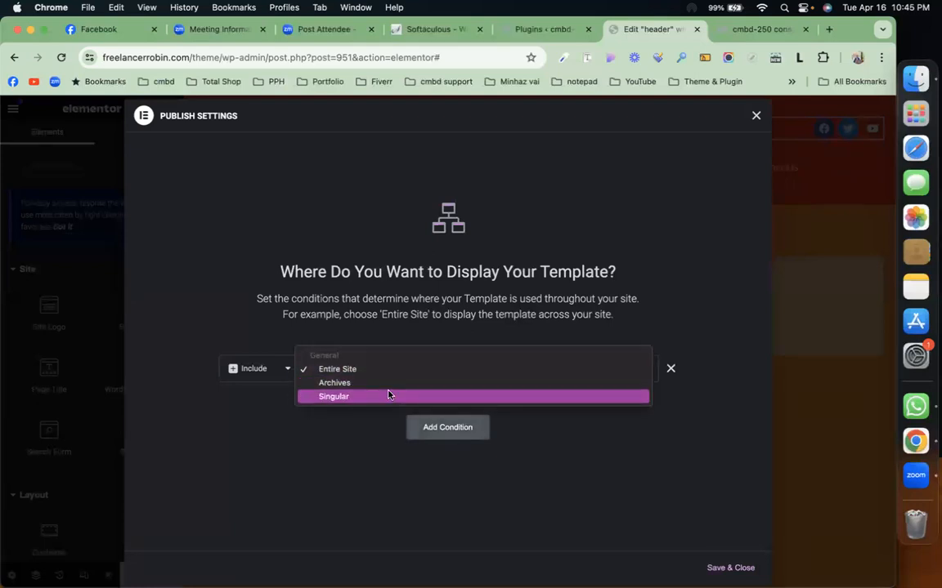
pyautogui.click(390, 396)
pyautogui.click(526, 369)
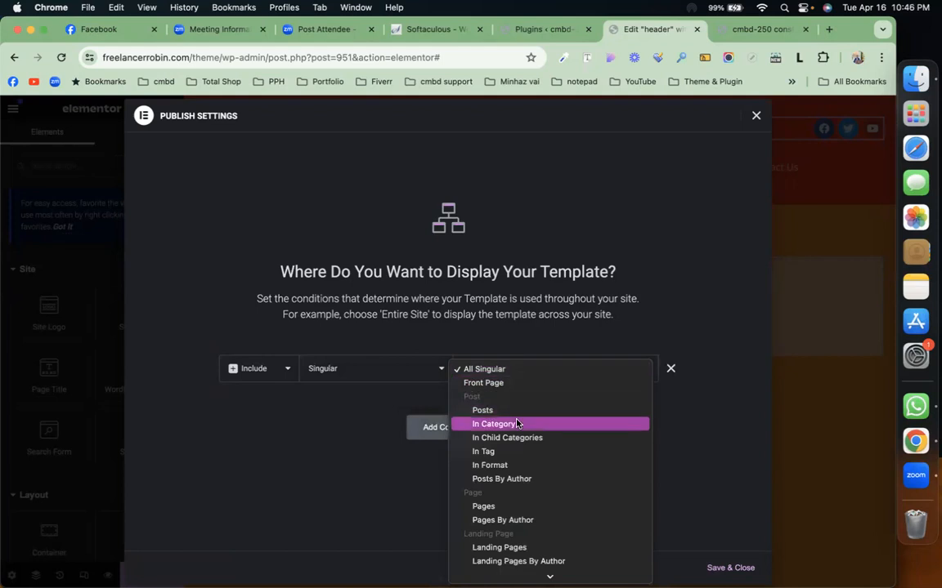
pyautogui.click(507, 507)
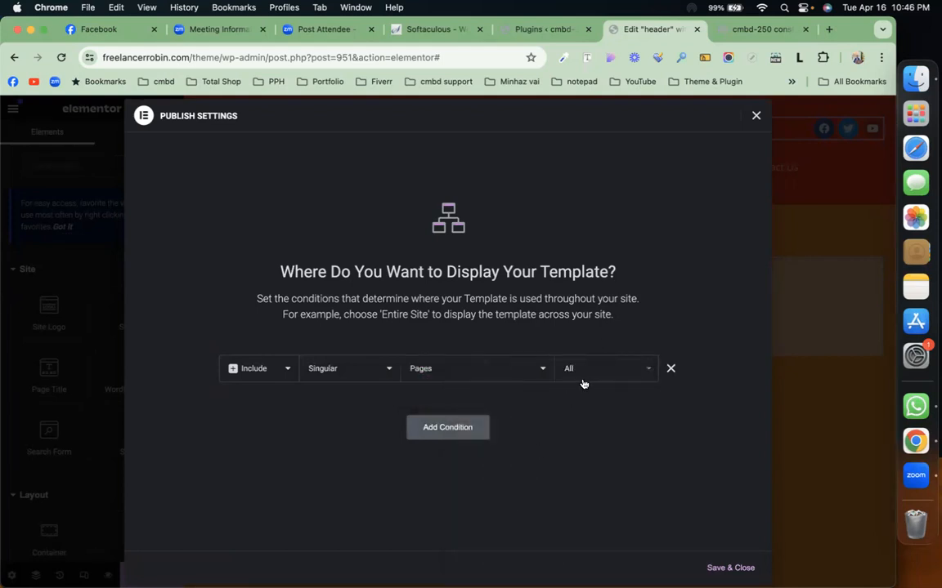
pyautogui.click(584, 372)
pyautogui.write('con')
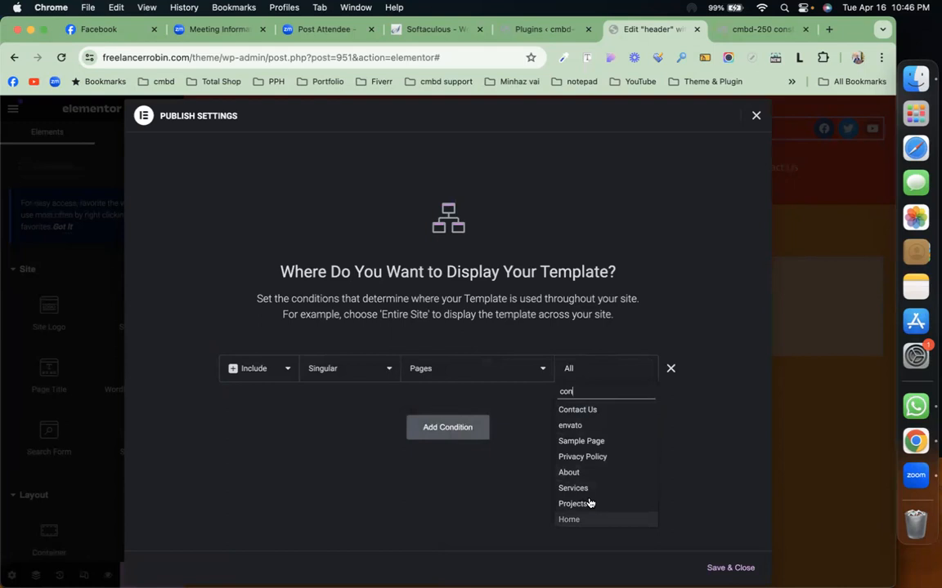
pyautogui.click(610, 409)
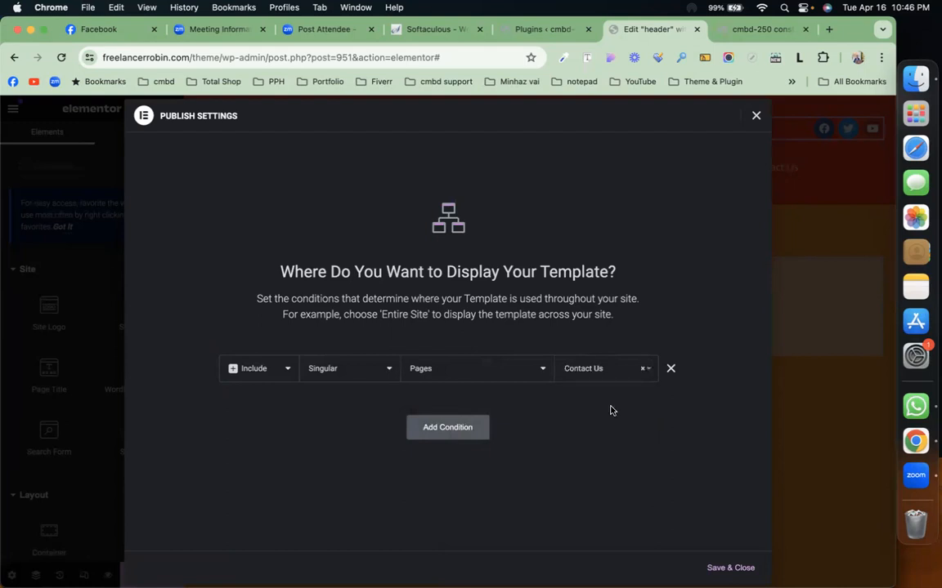
# Return the display condition to Entire Site and check the live site's home page header.
pyautogui.click(337, 371)
pyautogui.click(353, 342)
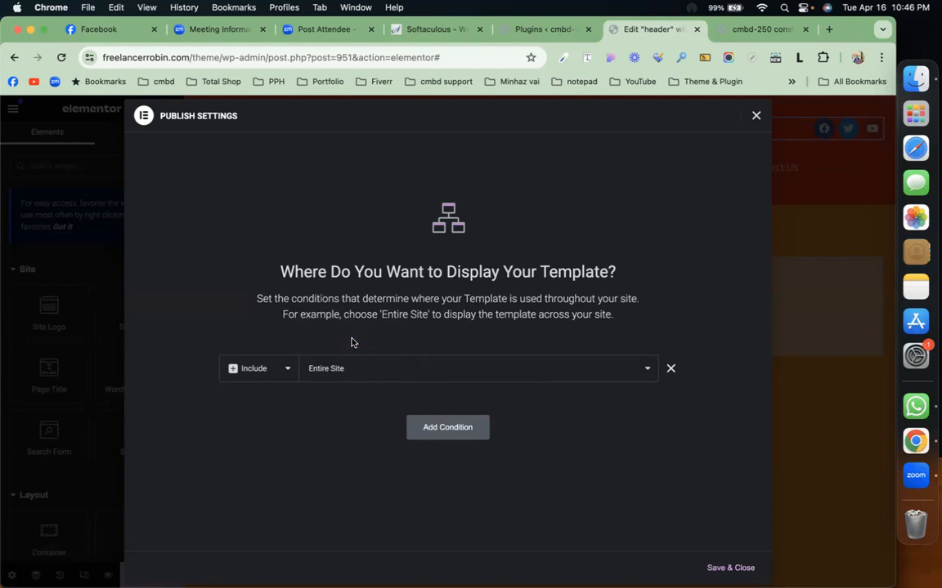
pyautogui.click(759, 30)
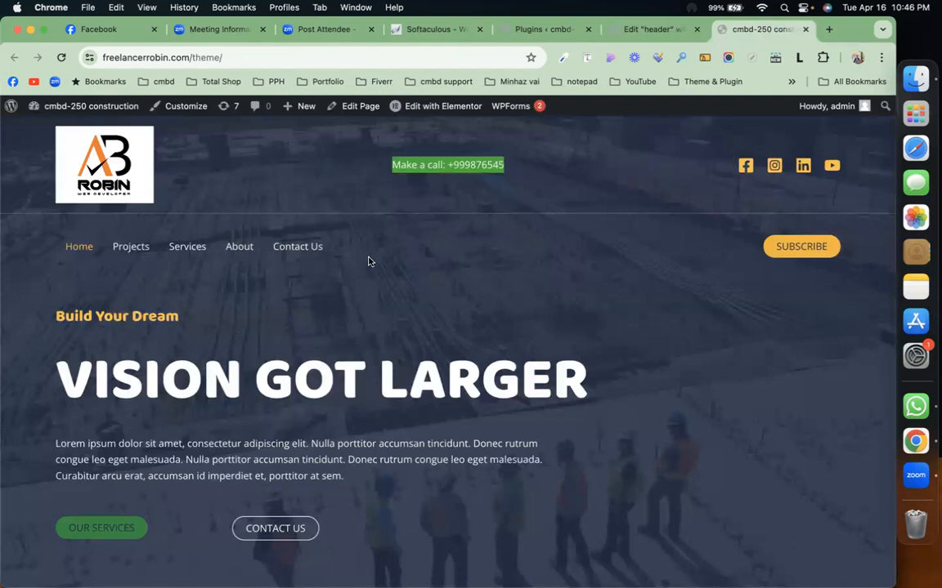
pyautogui.click(627, 30)
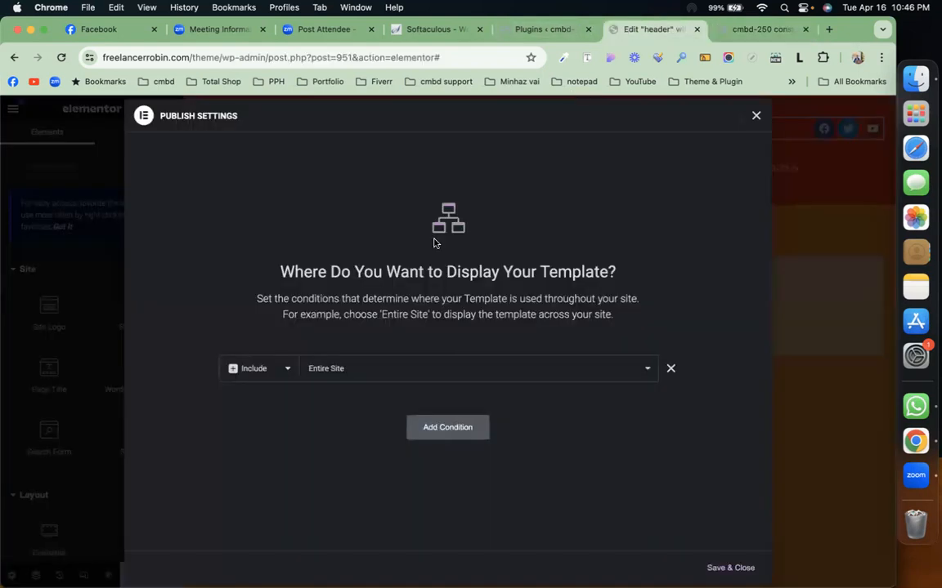
# Change the display condition to exclude the Services page under Singular, Pages.
pyautogui.click(282, 369)
pyautogui.click(276, 385)
pyautogui.click(375, 373)
pyautogui.click(377, 398)
pyautogui.click(549, 374)
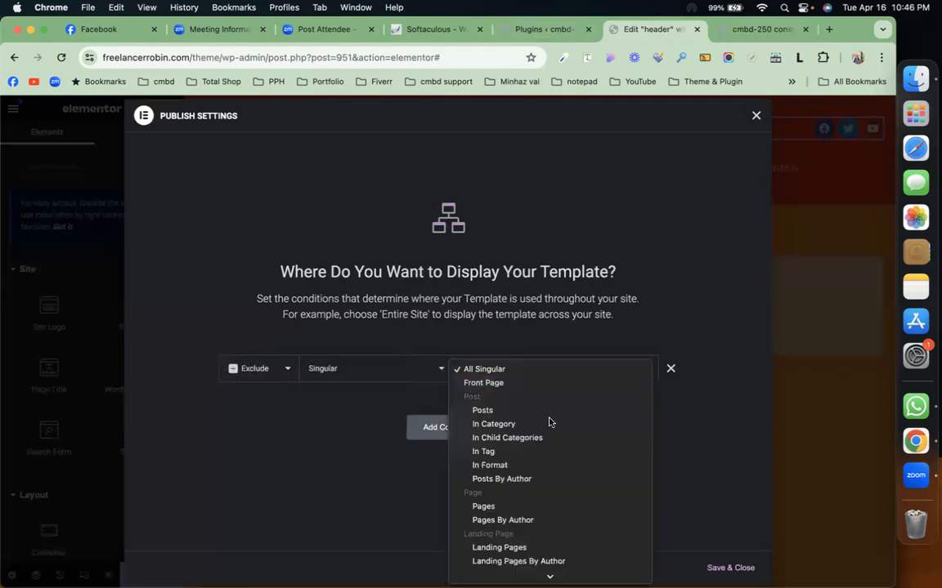
pyautogui.click(530, 507)
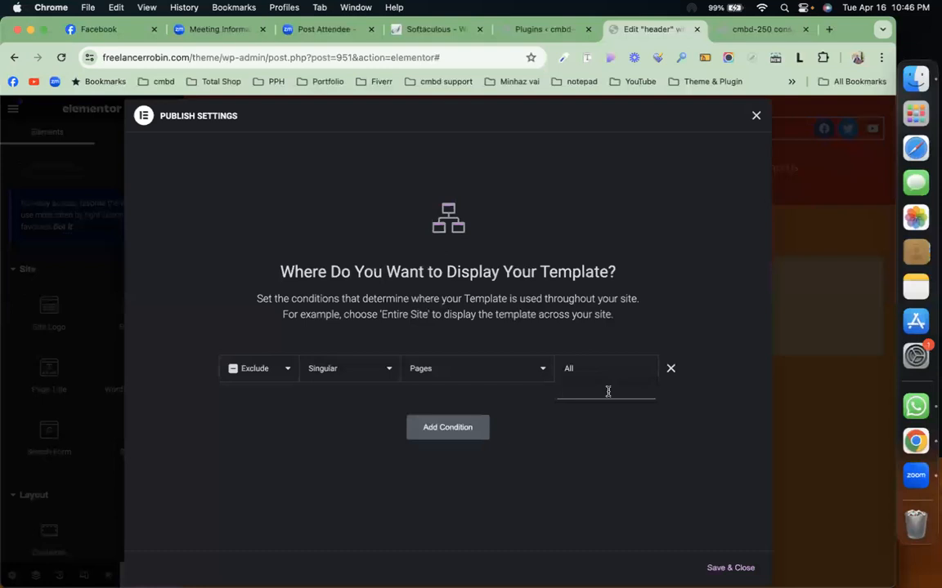
pyautogui.write('ser')
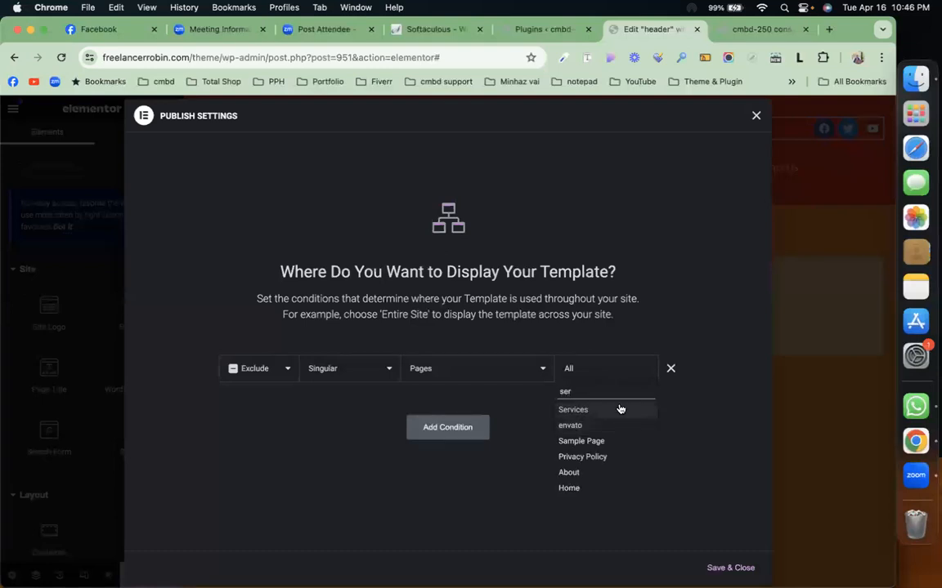
pyautogui.click(619, 409)
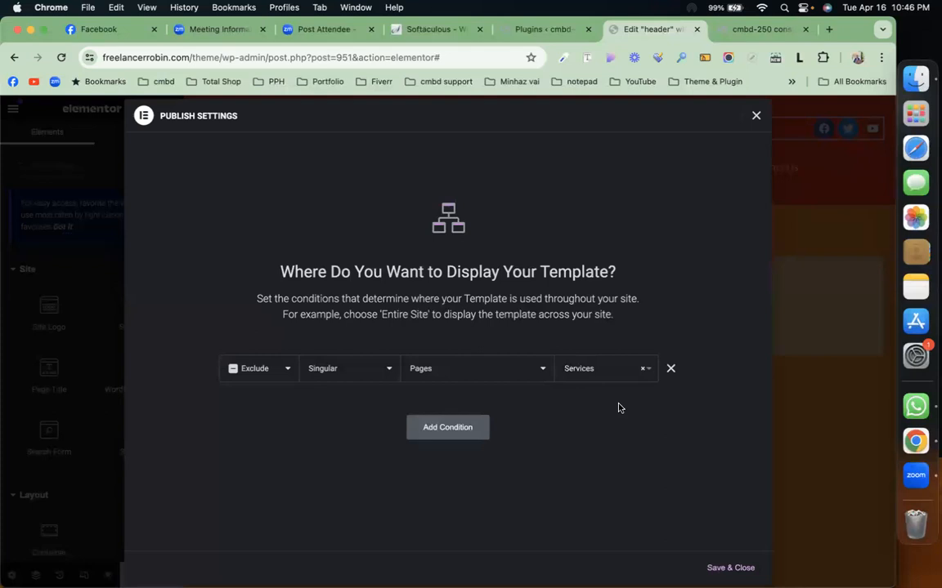
# Switch the display condition from excluding the Services page back to Include, Entire Site.
pyautogui.click(283, 368)
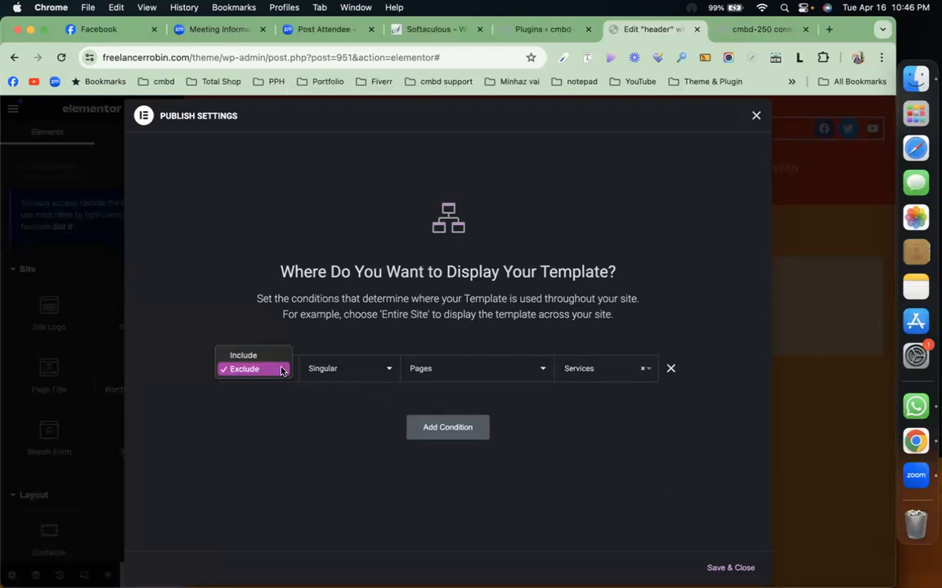
pyautogui.click(273, 358)
pyautogui.click(348, 370)
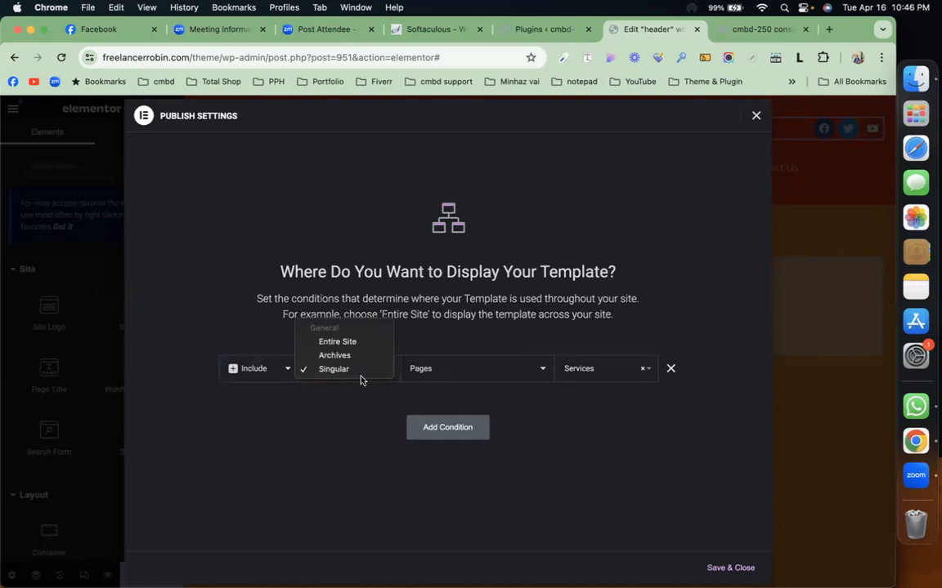
pyautogui.click(369, 343)
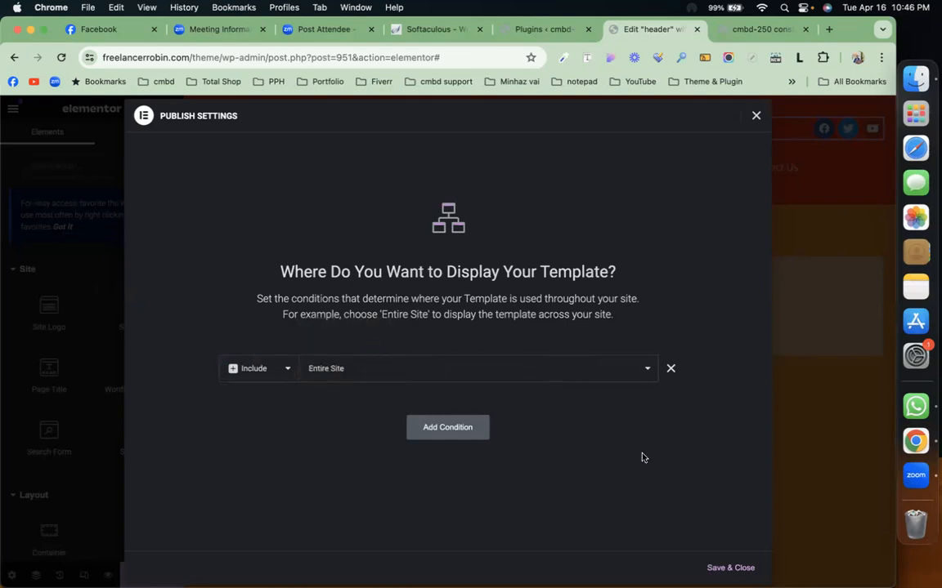
# Save the Entire Site display condition and check the header on the live Home and Projects pages.
pyautogui.click(724, 571)
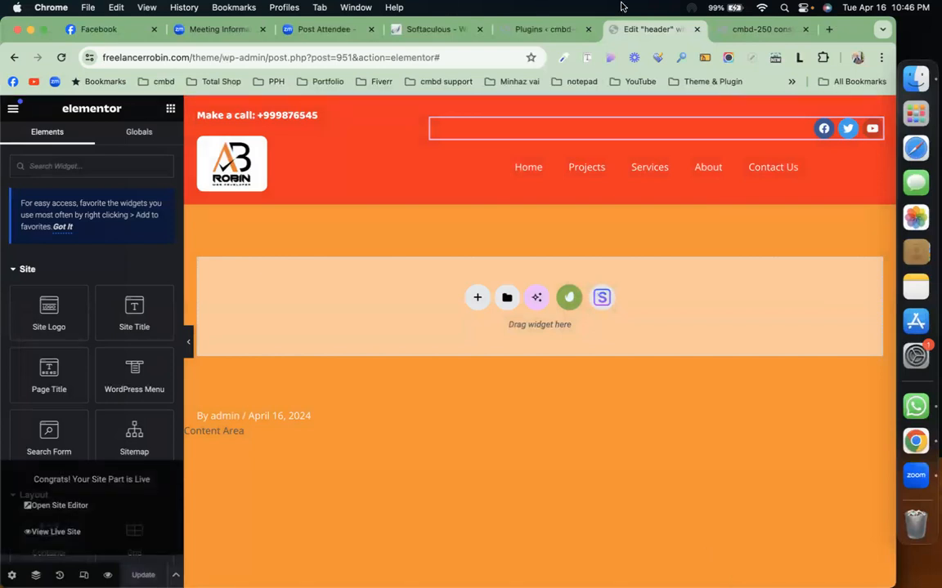
pyautogui.click(753, 29)
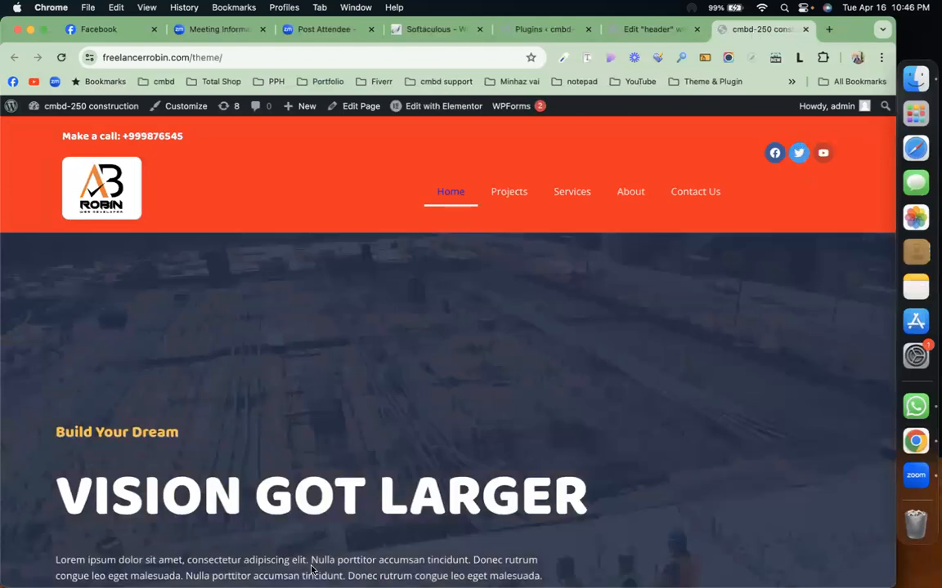
pyautogui.click(515, 194)
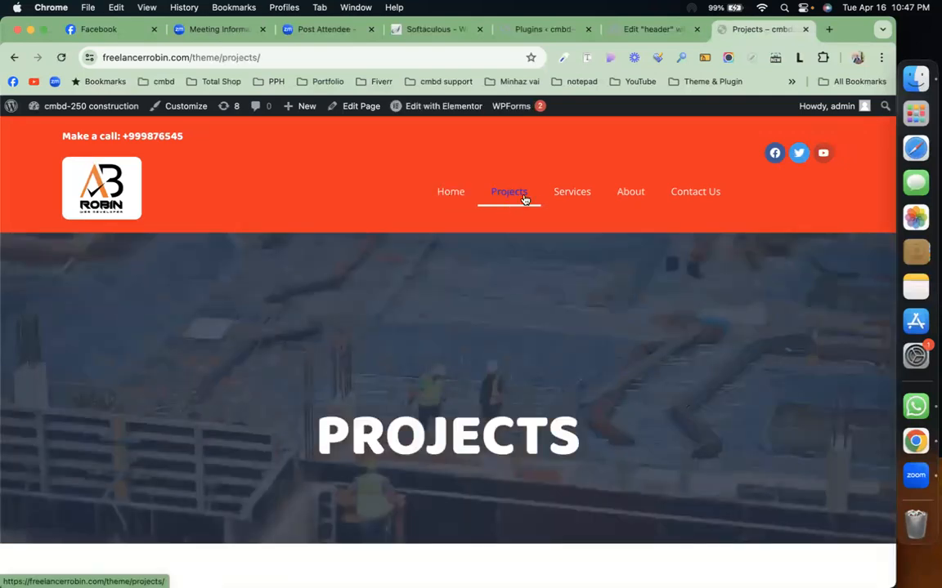
pyautogui.click(446, 194)
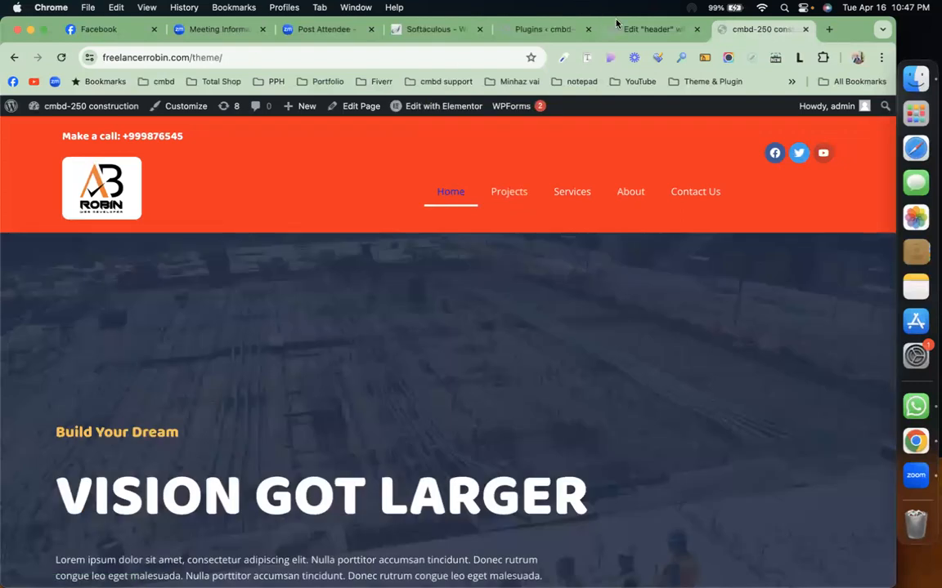
pyautogui.scroll(-5, 433, 282)
pyautogui.scroll(5, 433, 261)
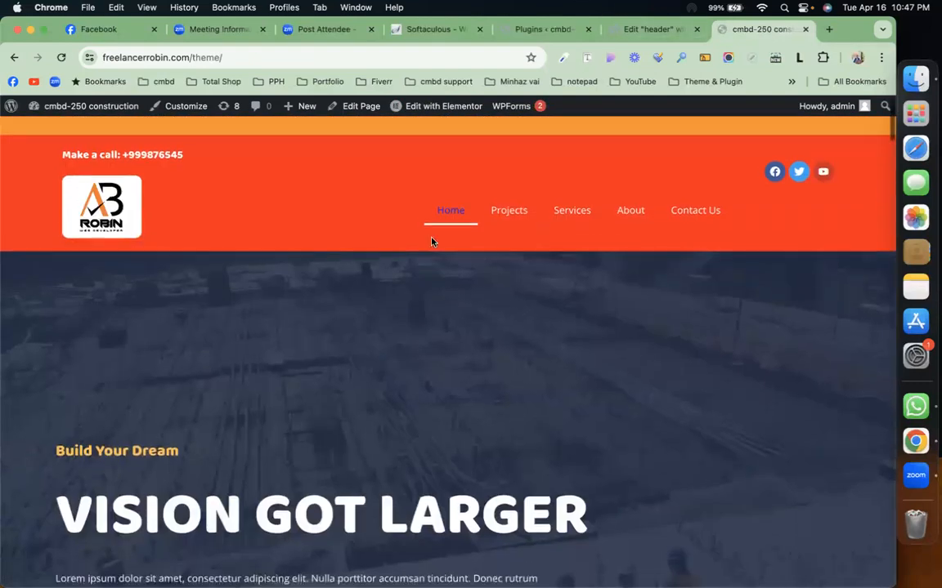
# Add a single-column container below the header template's menu and place an Image widget in it.
pyautogui.click(654, 30)
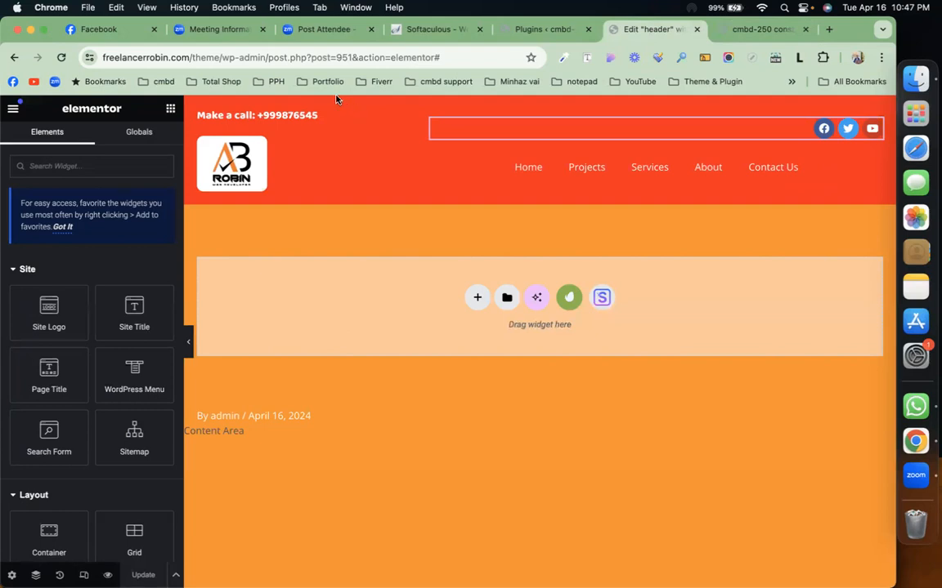
pyautogui.click(478, 298)
pyautogui.click(486, 331)
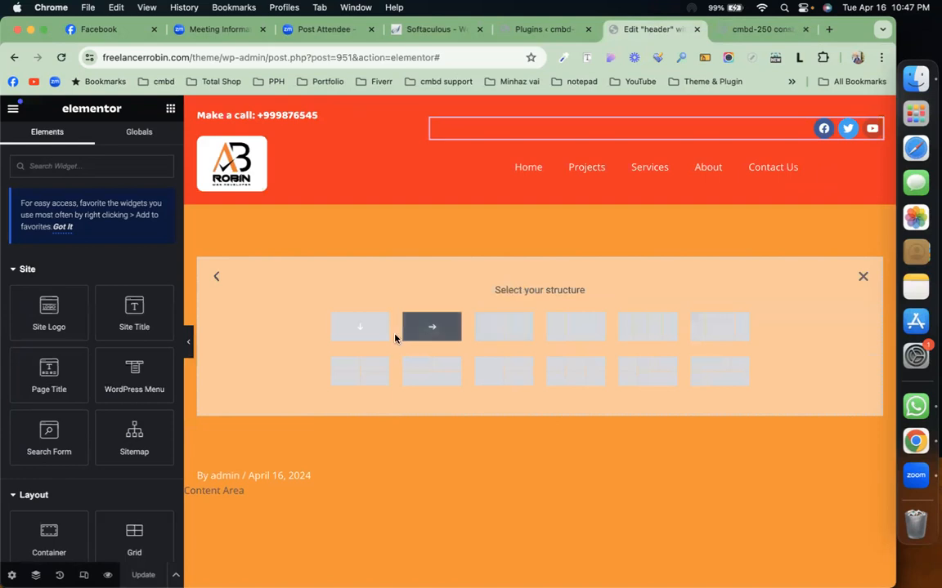
pyautogui.click(361, 331)
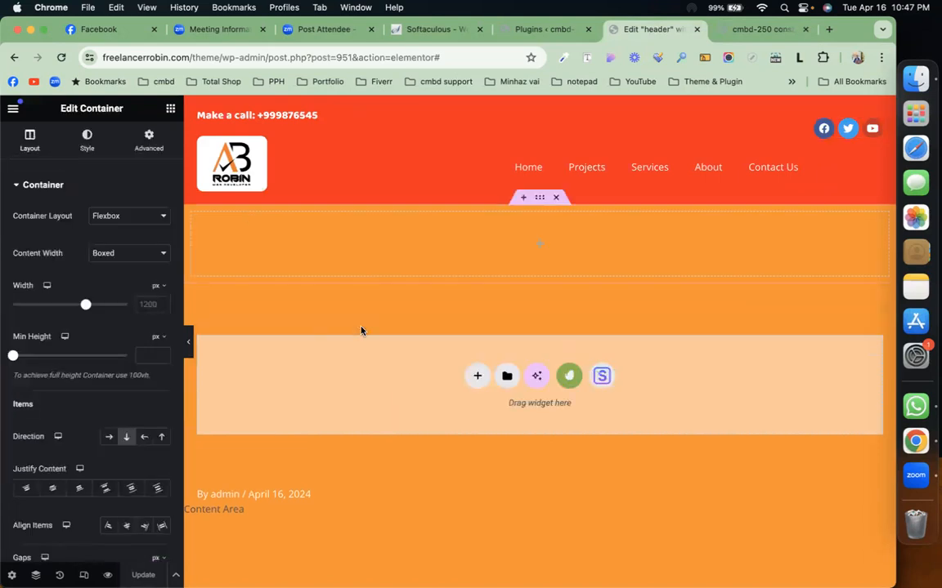
pyautogui.click(171, 109)
pyautogui.scroll(-5, 106, 259)
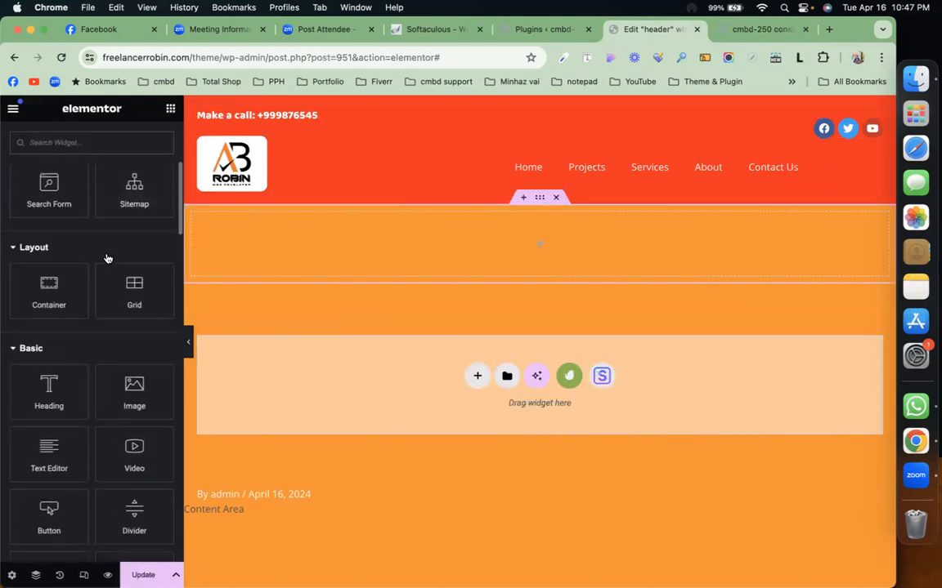
pyautogui.scroll(-2, 105, 258)
pyautogui.moveTo(132, 272); pyautogui.dragTo(527, 261)
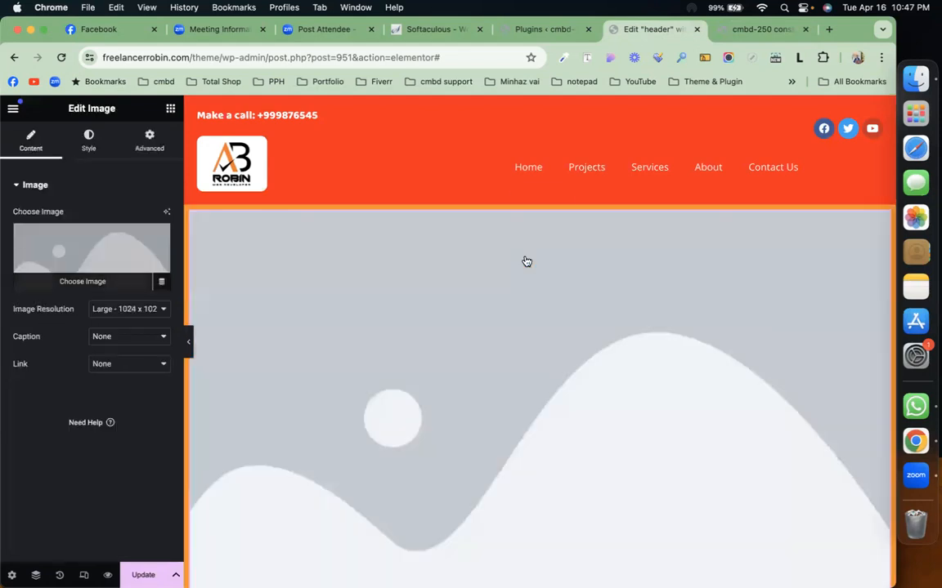
# Set the image widget to the media library's gym photo of rowers with an orange-capped athlete, and update the header template.
pyautogui.click(63, 252)
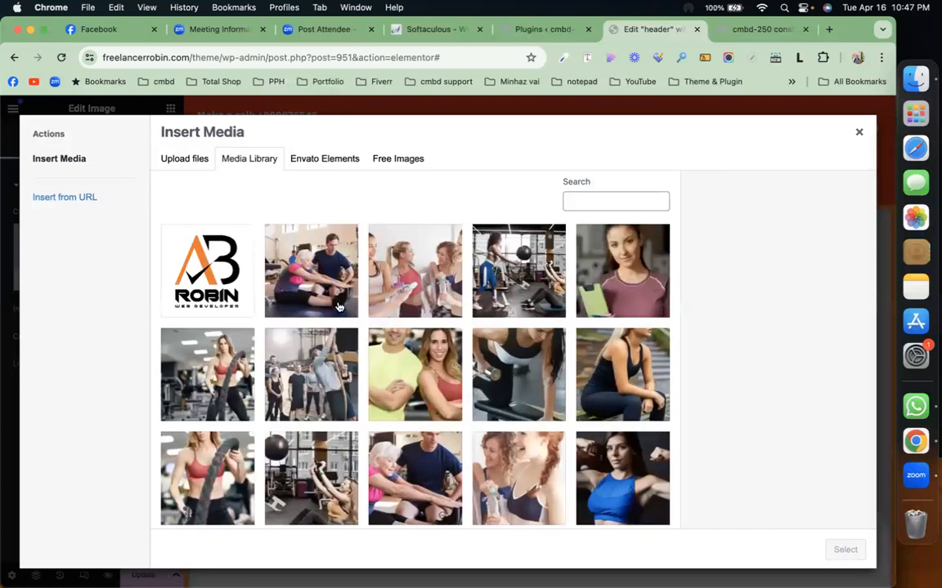
pyautogui.scroll(-5, 339, 306)
pyautogui.scroll(-1, 340, 307)
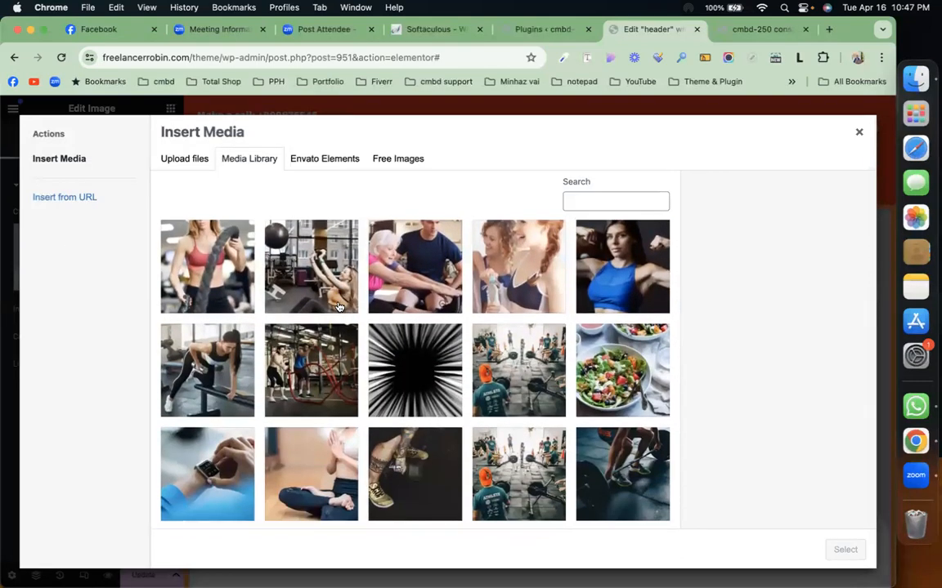
pyautogui.scroll(-3, 458, 286)
pyautogui.click(514, 278)
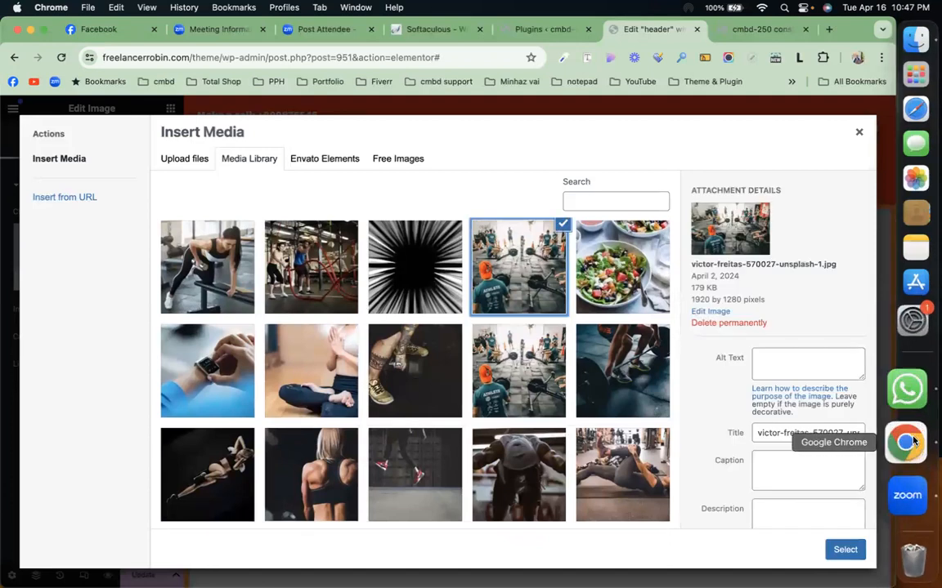
pyautogui.click(847, 549)
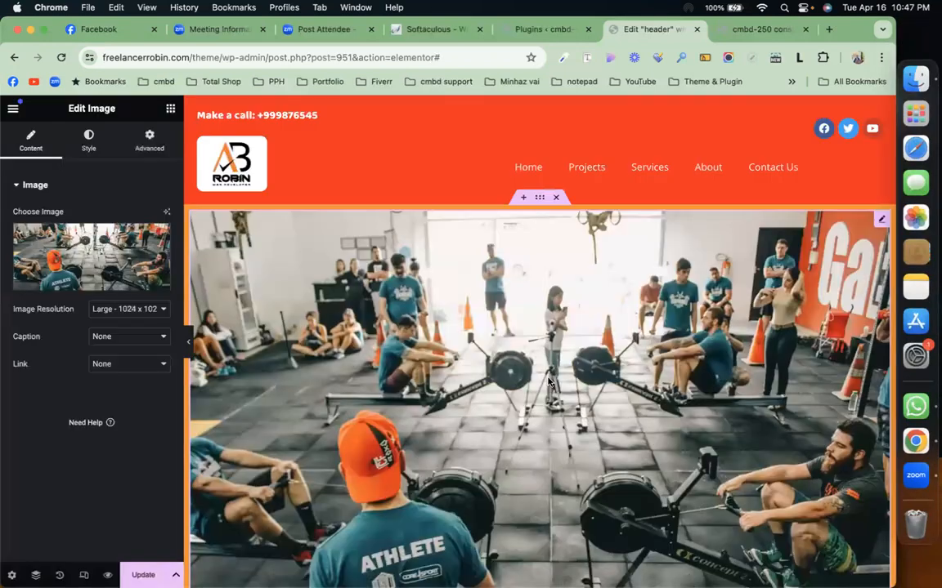
pyautogui.scroll(-10, 548, 380)
pyautogui.press('super+s')
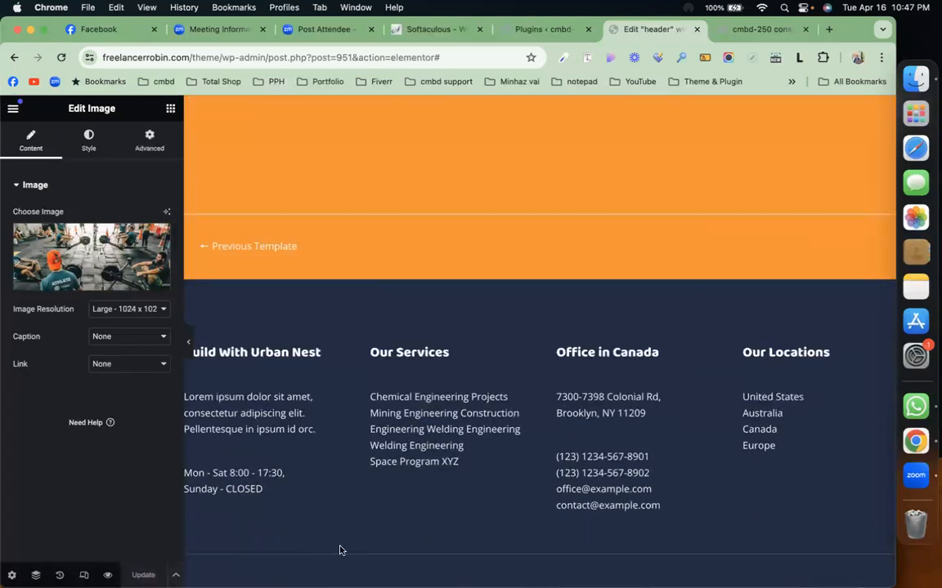
# Reload the live site and check the header's added image on the Home, Projects and Services pages.
pyautogui.click(732, 33)
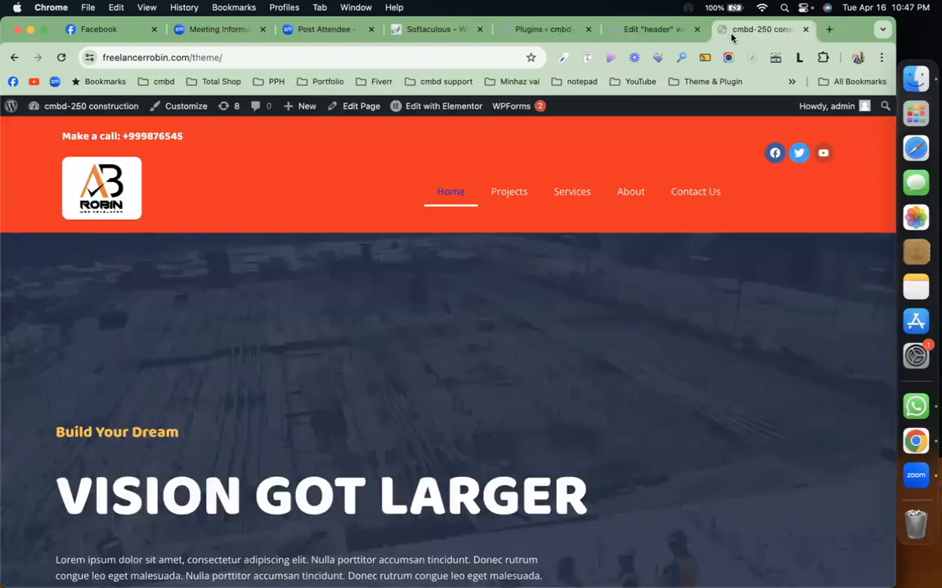
pyautogui.press('super+r')
pyautogui.scroll(-5, 481, 348)
pyautogui.scroll(5, 481, 348)
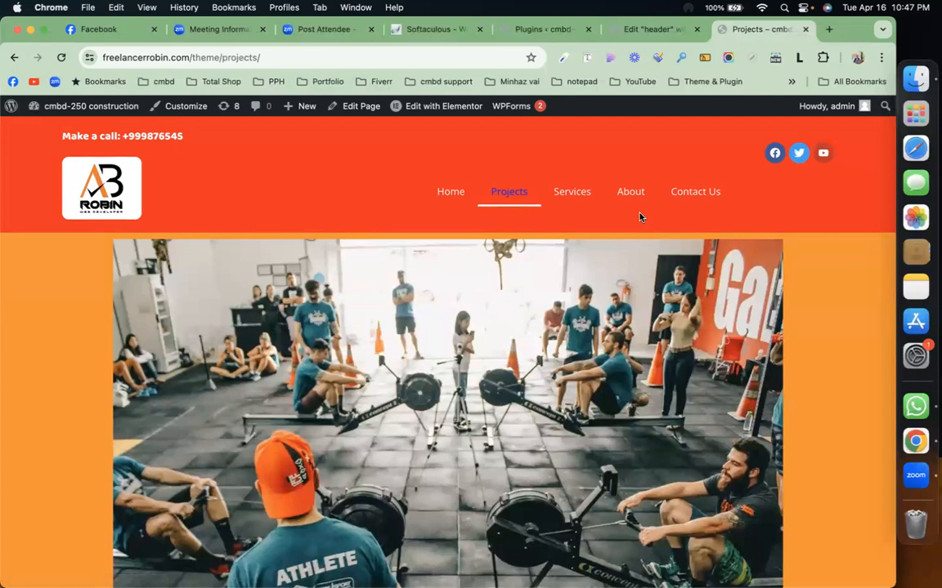
pyautogui.click(578, 194)
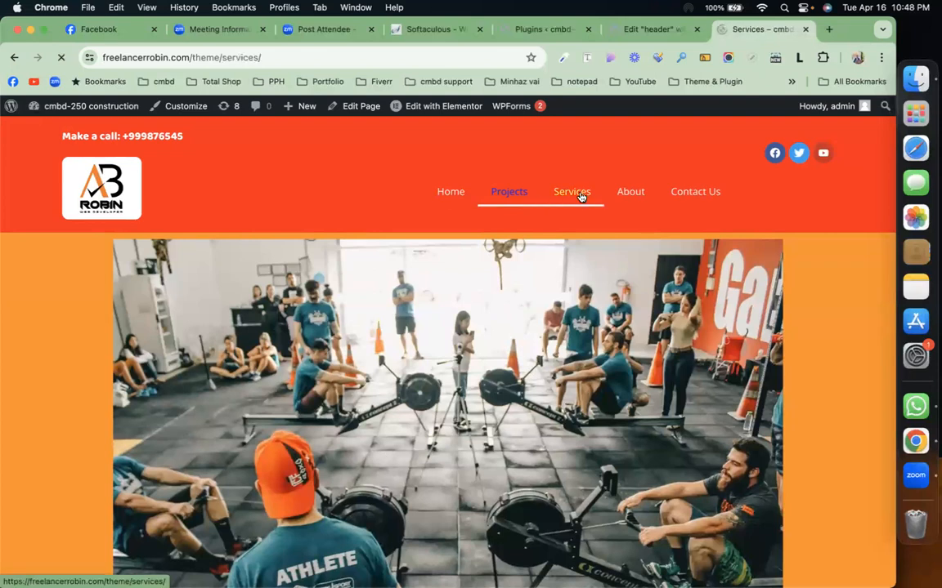
pyautogui.scroll(-5, 439, 368)
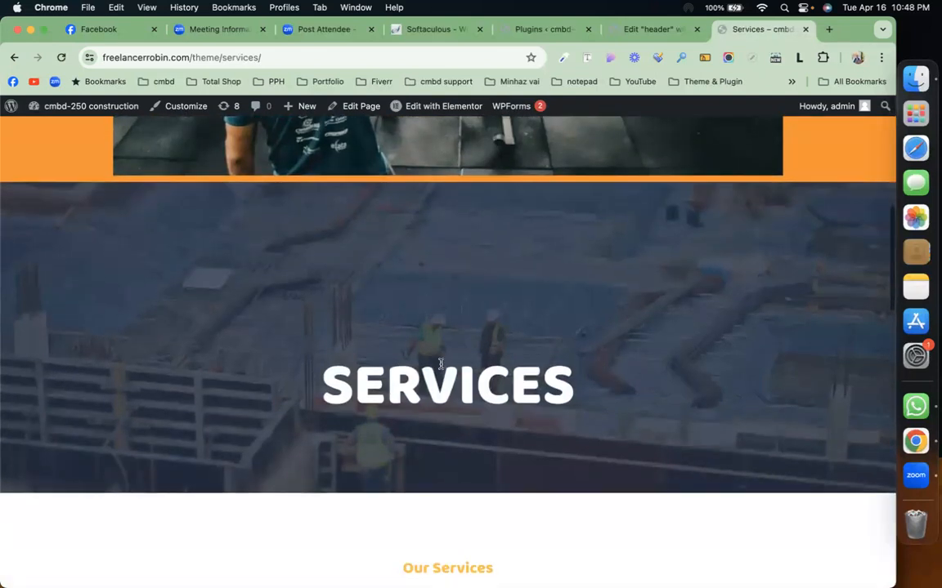
pyautogui.scroll(10, 439, 361)
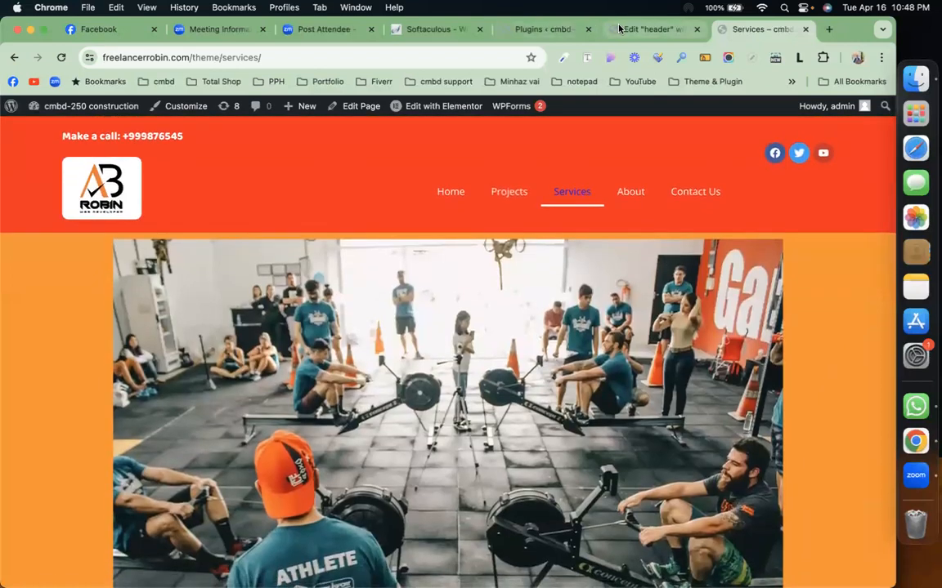
# Delete the gym image container from the header template, save, and reload the live Services page.
pyautogui.click(650, 30)
pyautogui.scroll(5, 478, 212)
pyautogui.scroll(10, 478, 212)
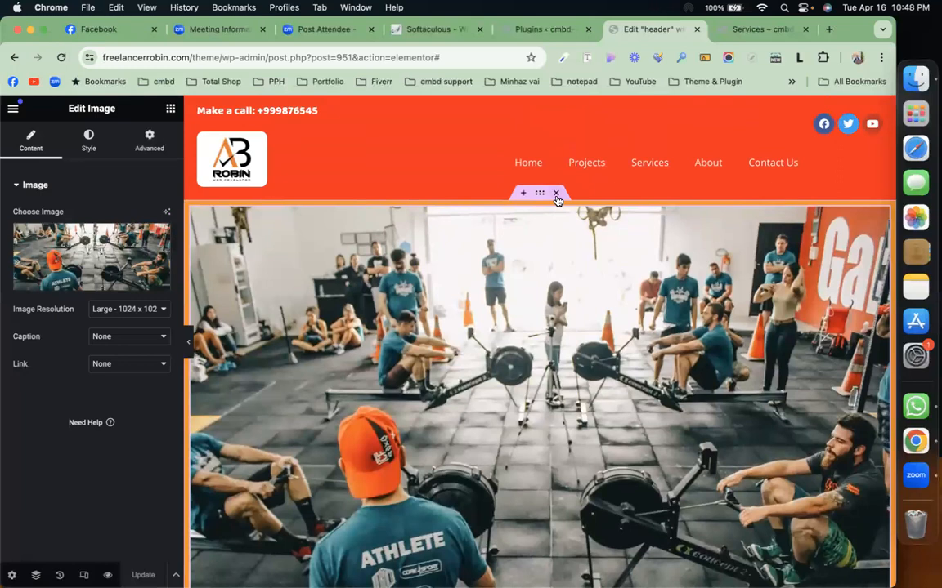
pyautogui.click(557, 195)
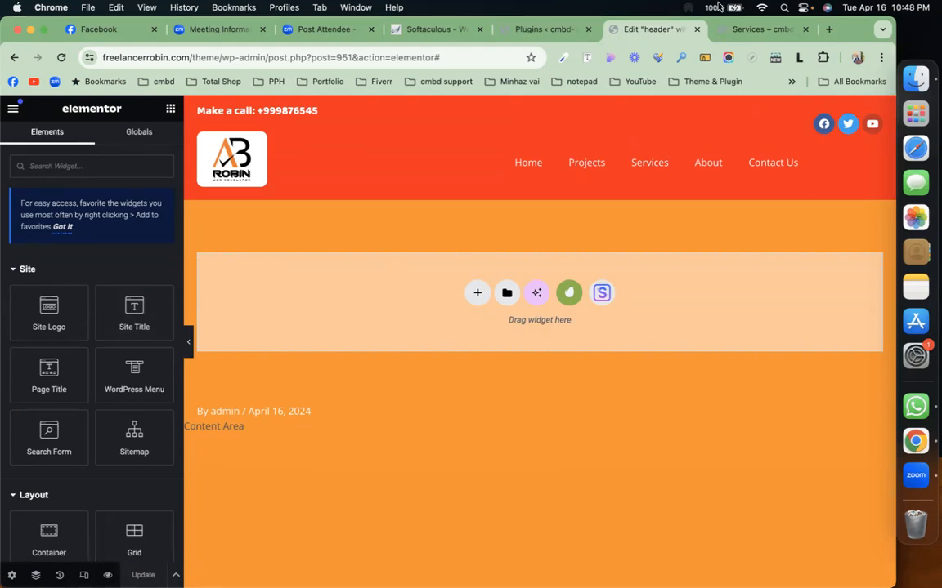
pyautogui.click(756, 29)
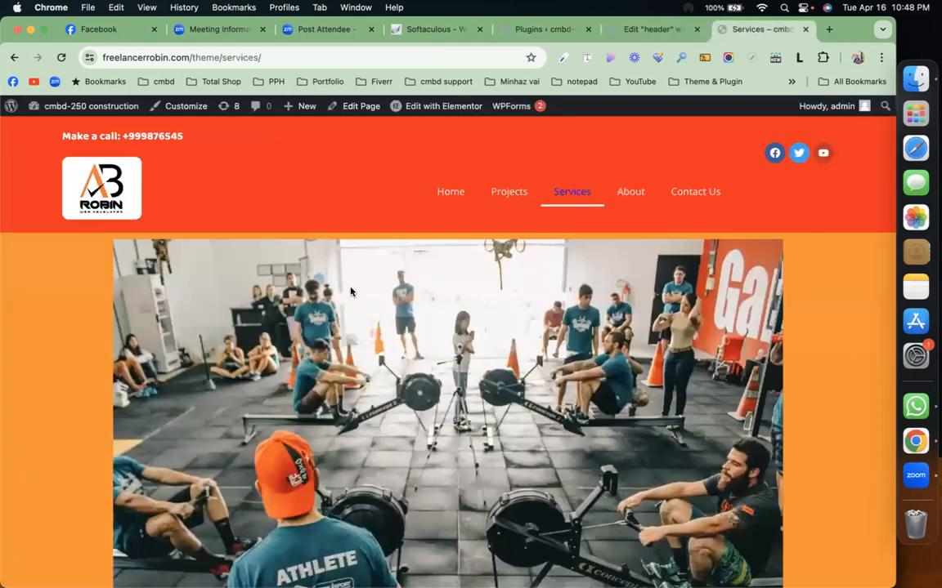
pyautogui.click(60, 57)
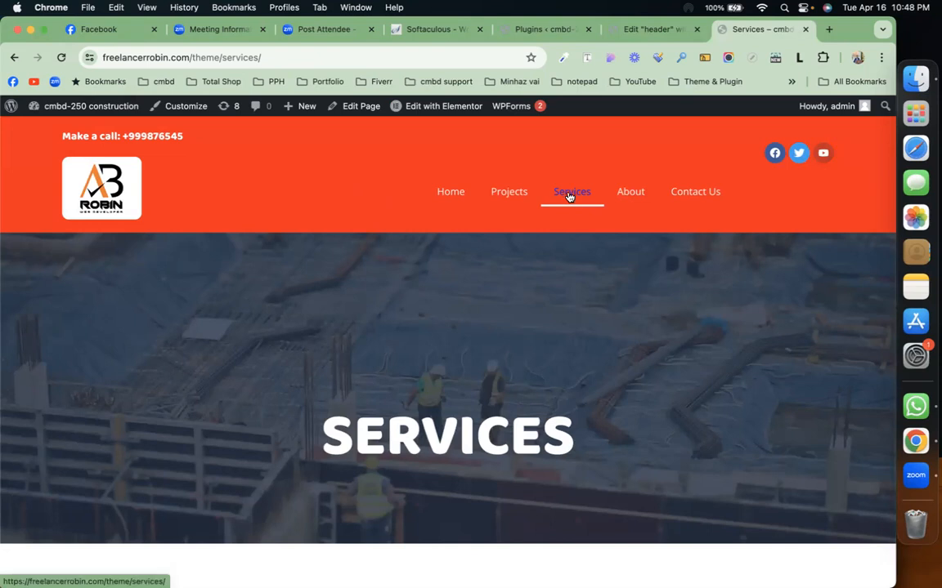
# View the published Elementor templates in the WordPress dashboard and locate the header template.
pyautogui.click(549, 31)
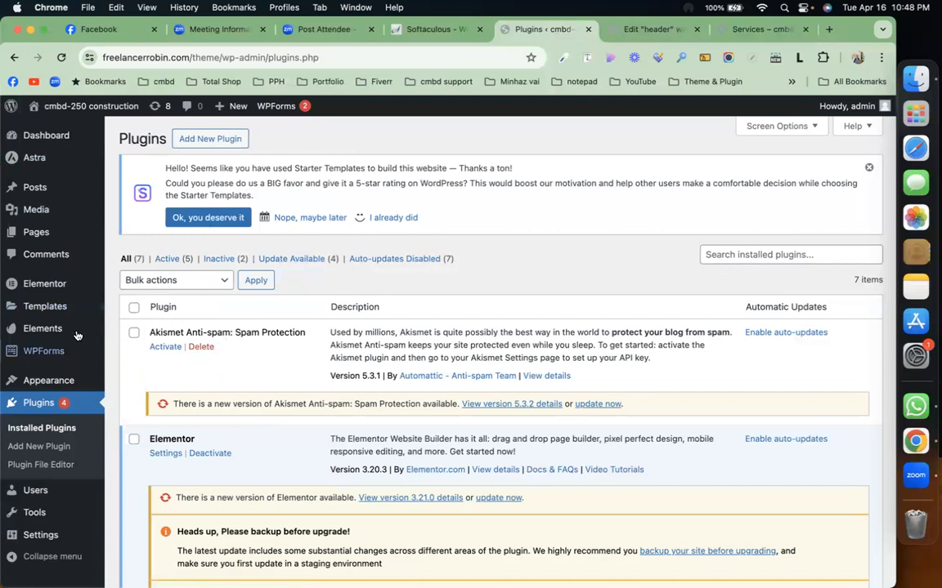
pyautogui.moveTo(50, 311)
pyautogui.click(141, 308)
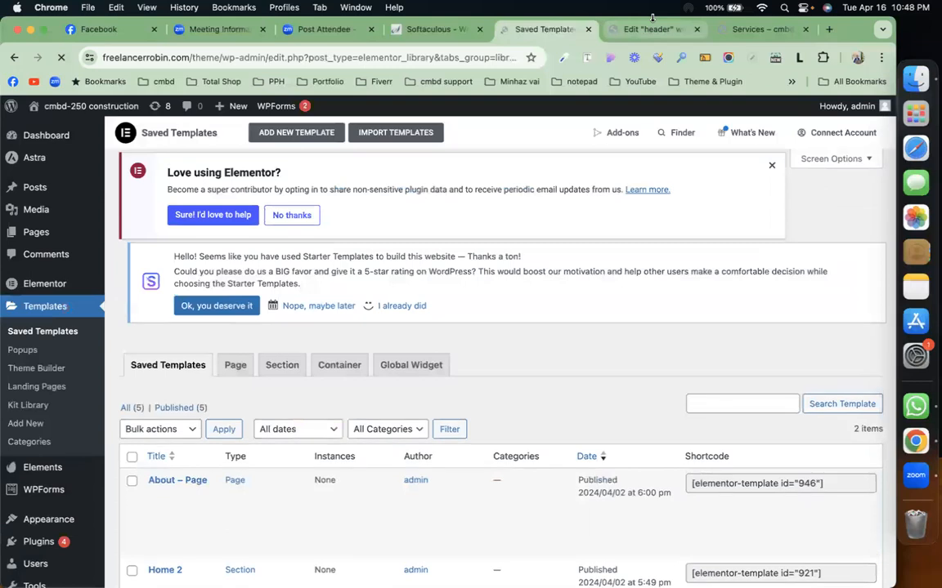
pyautogui.scroll(-5, 443, 354)
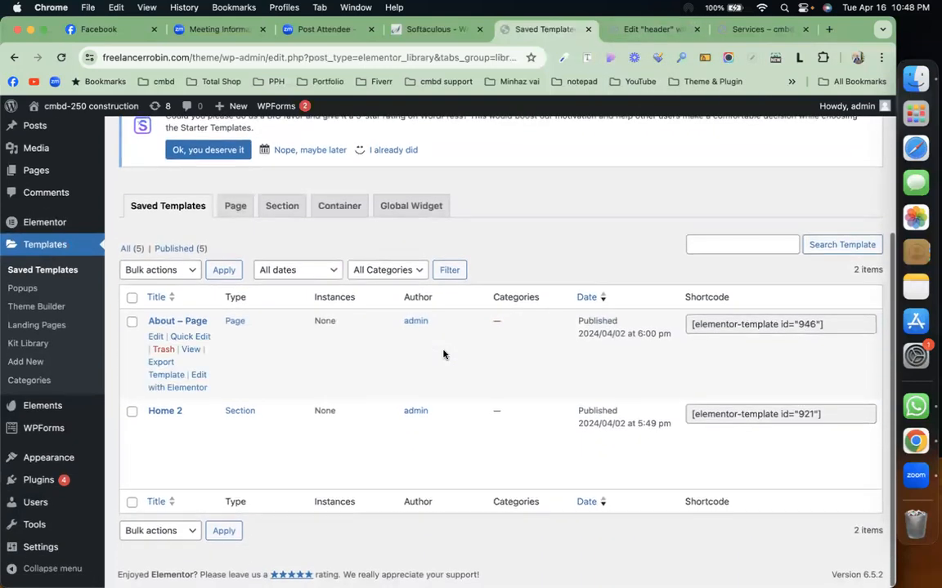
pyautogui.click(186, 251)
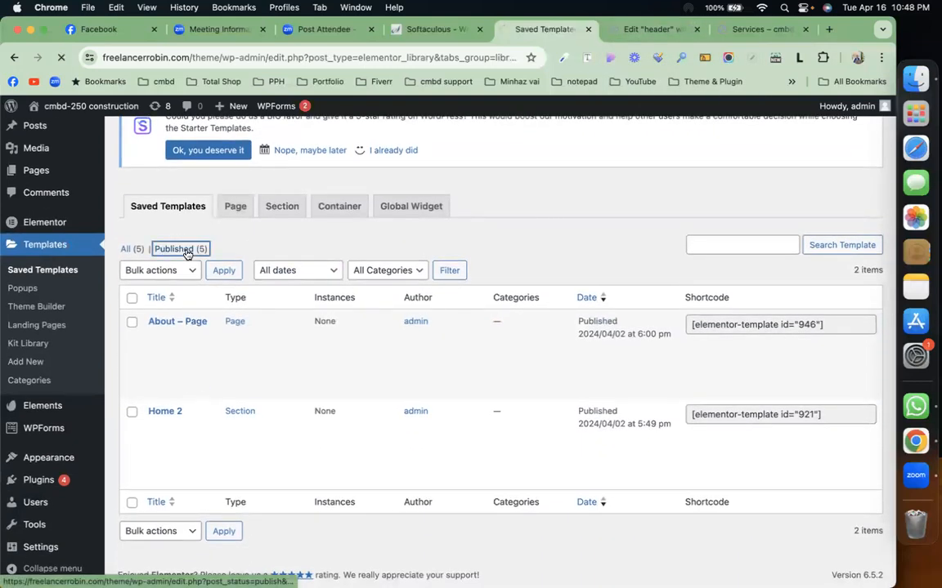
pyautogui.scroll(-7, 183, 253)
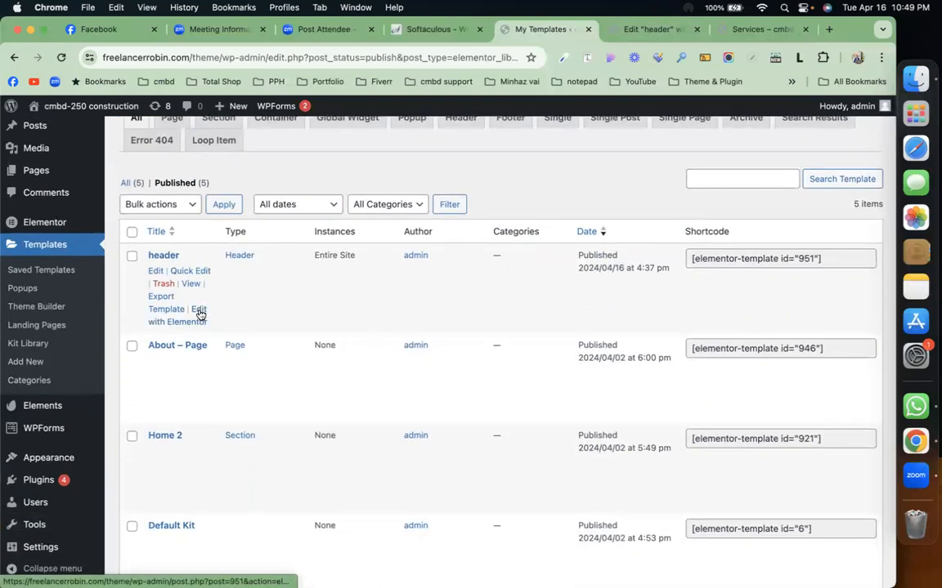
# Set the WordPress Menu widget's active text color to green #00FF41 and update the header template.
pyautogui.click(646, 29)
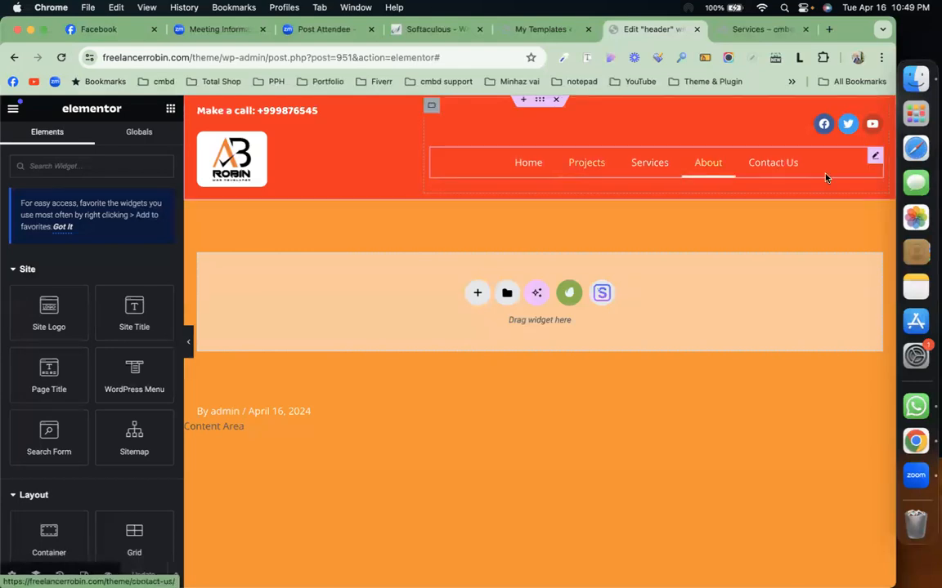
pyautogui.click(875, 156)
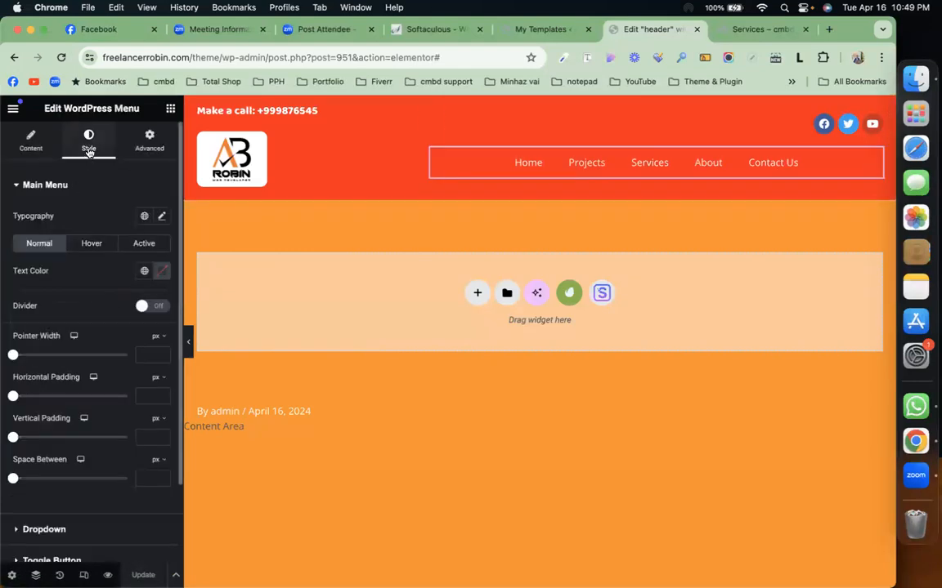
pyautogui.click(135, 243)
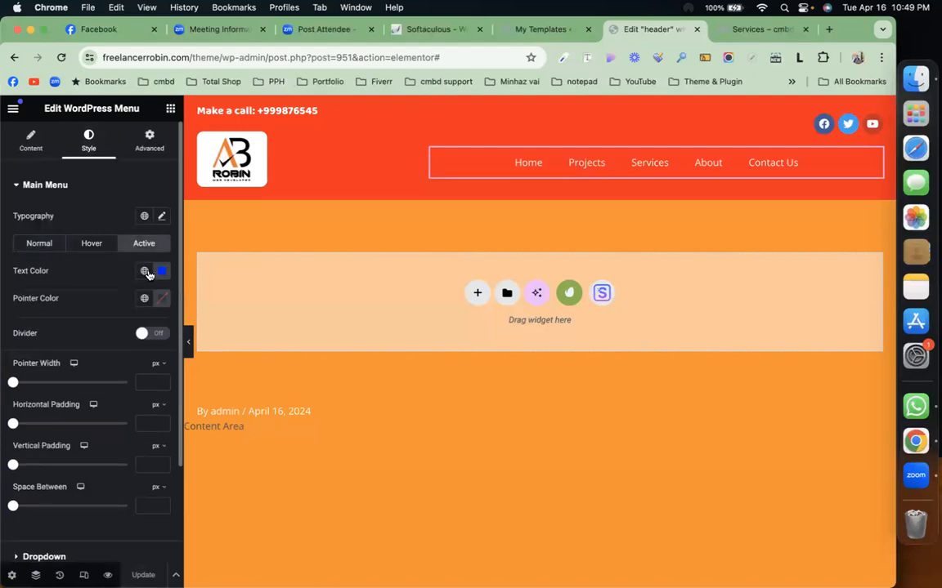
pyautogui.click(164, 272)
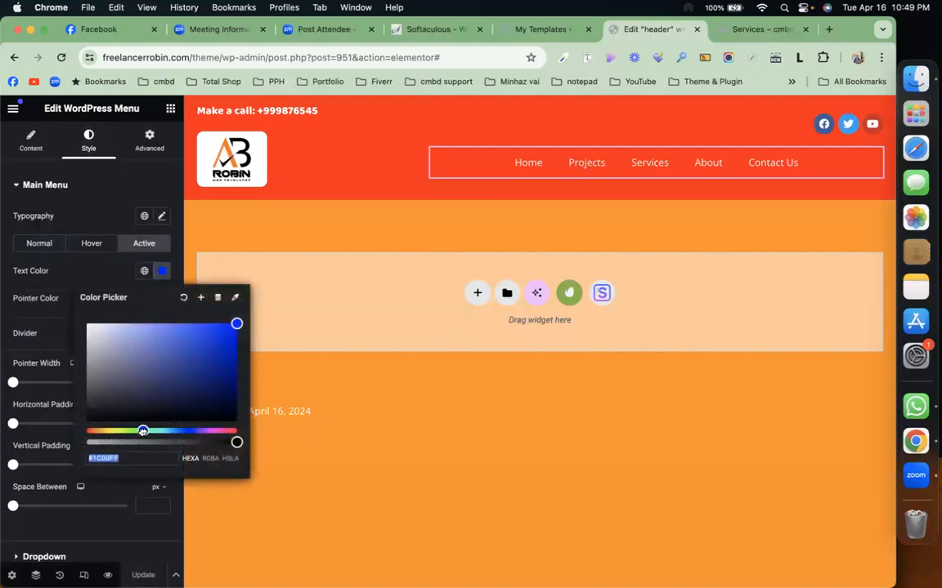
pyautogui.click(143, 431)
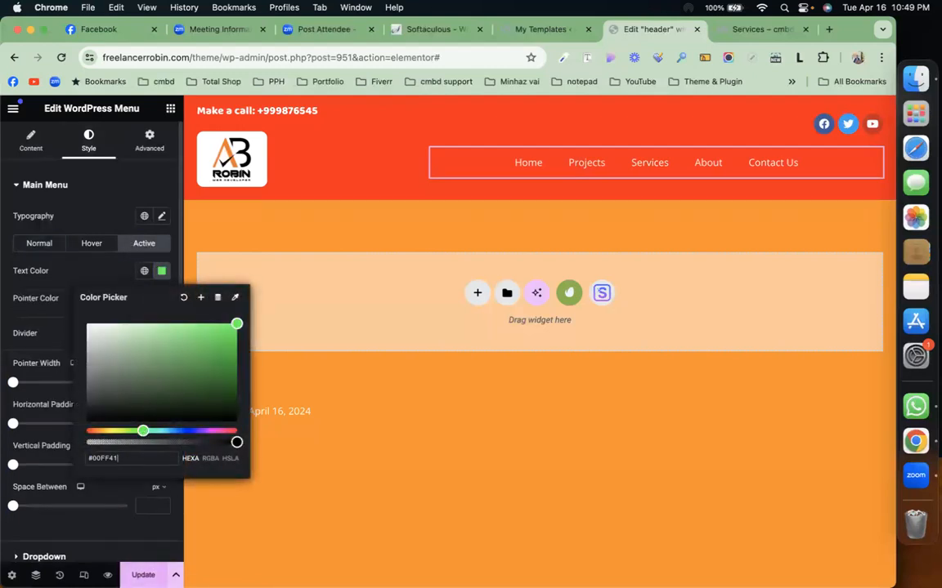
pyautogui.click(144, 575)
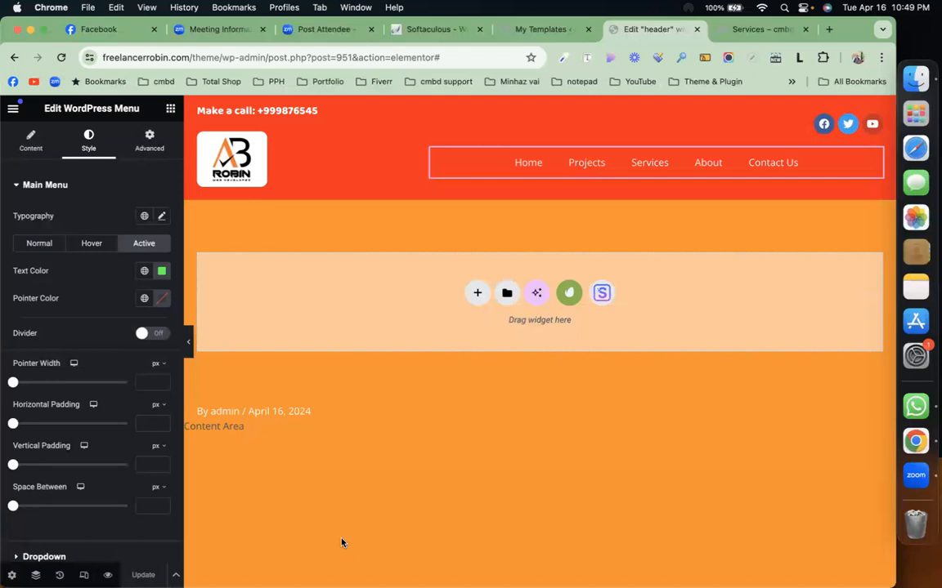
# Open the form for adding a new Elementor template in a separate browser tab from the dashboard's template list.
pyautogui.click(535, 28)
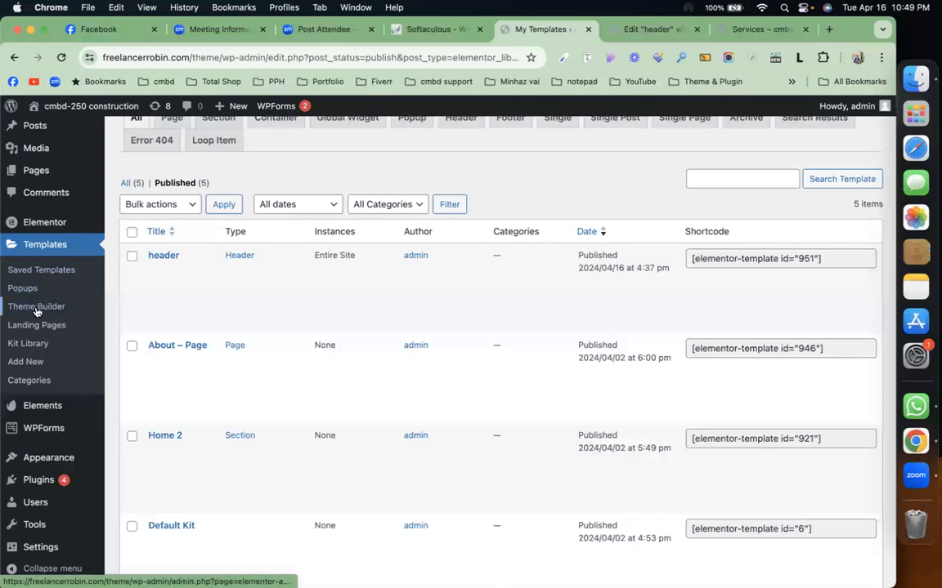
pyautogui.rightClick(36, 360)
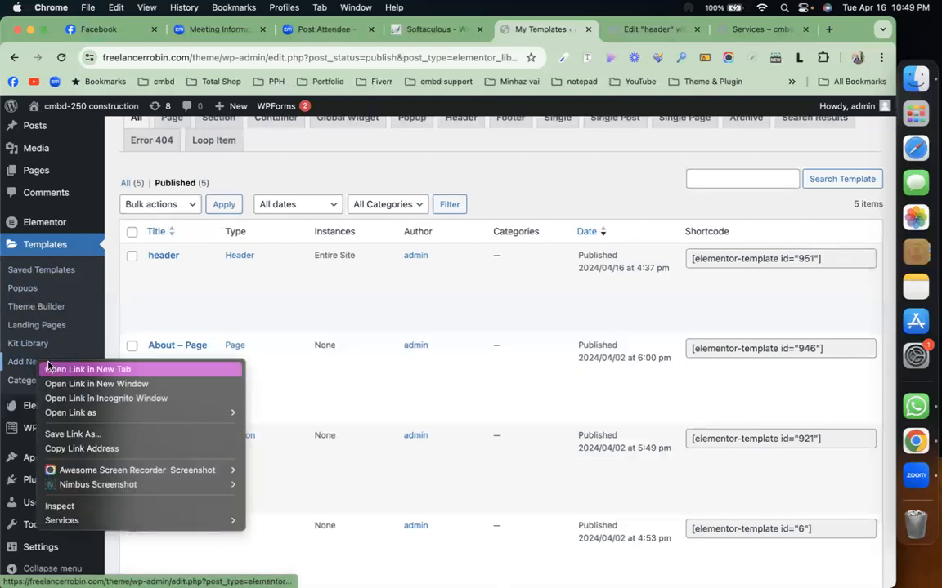
pyautogui.click(72, 370)
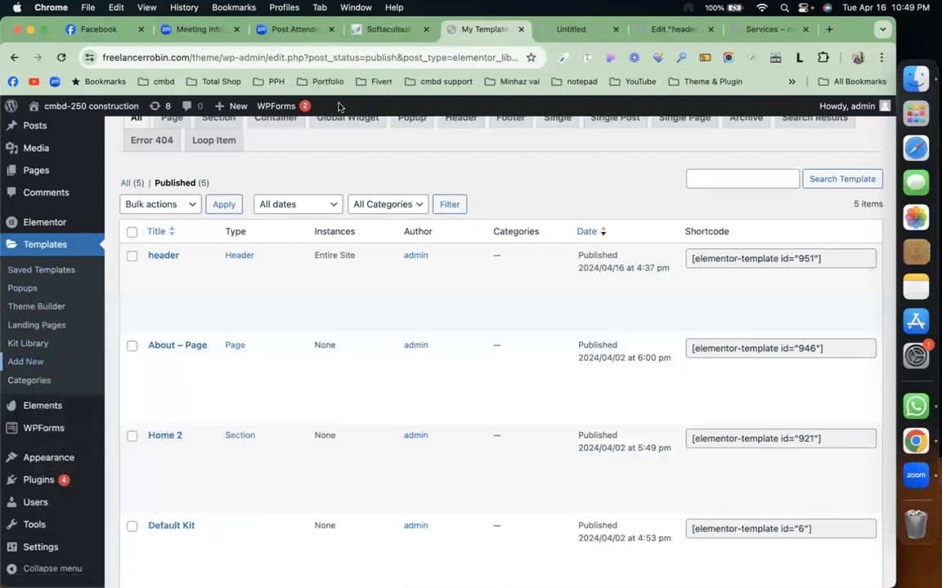
pyautogui.click(569, 29)
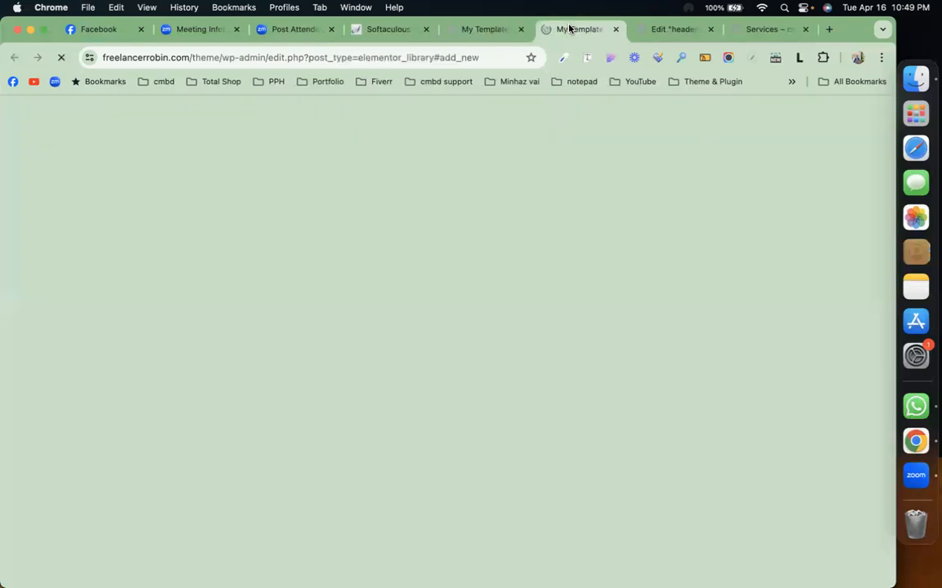
# Examine the existing footer on the live Services and Home pages.
pyautogui.click(740, 28)
pyautogui.scroll(-15, 321, 409)
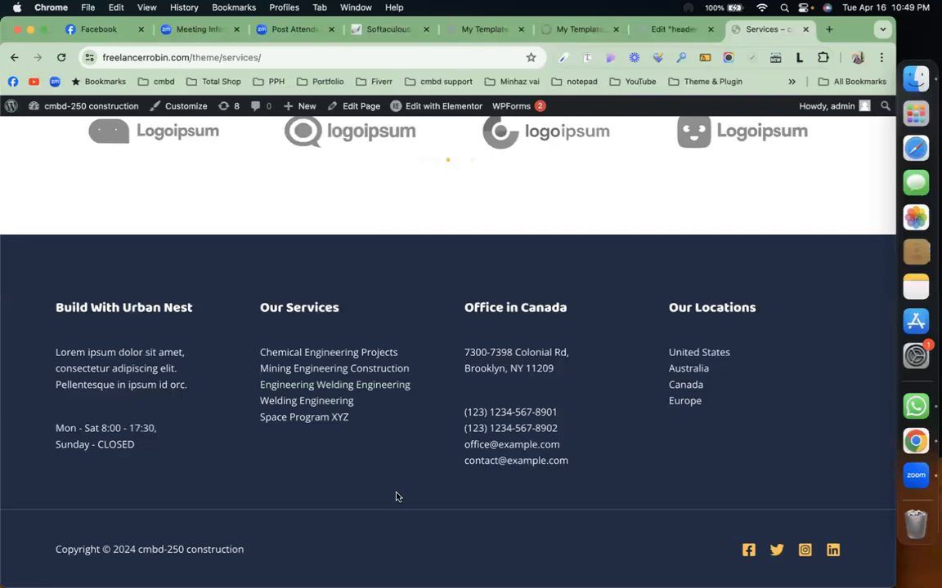
pyautogui.scroll(15, 396, 497)
pyautogui.click(452, 193)
pyautogui.scroll(-15, 459, 365)
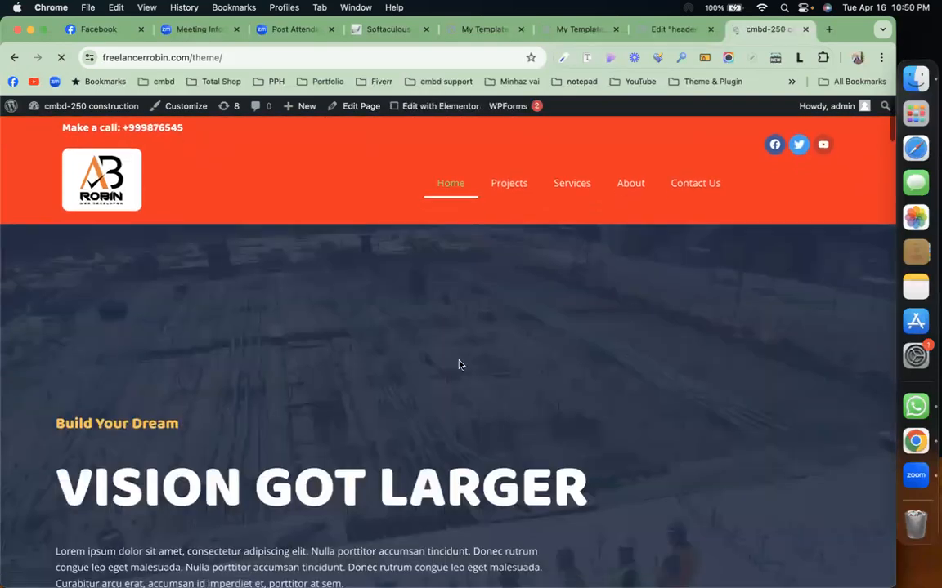
pyautogui.scroll(-10, 459, 365)
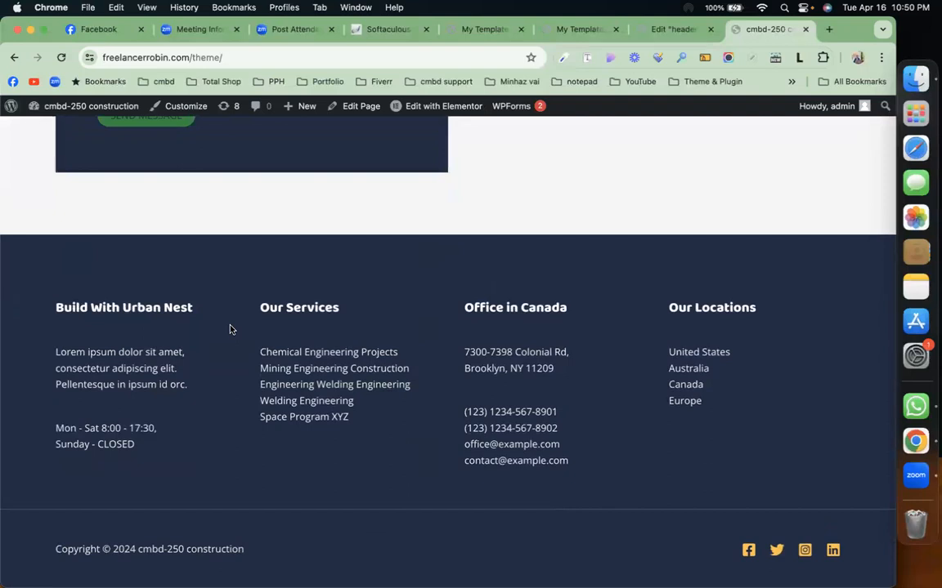
pyautogui.scroll(3, 292, 320)
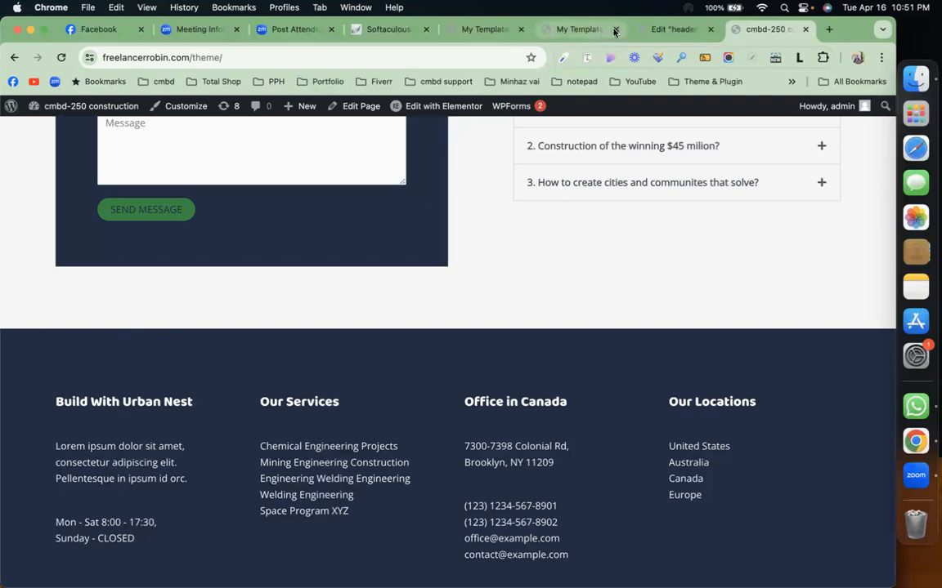
# Create a new template of type Footer named footer and dismiss the block library.
pyautogui.click(579, 30)
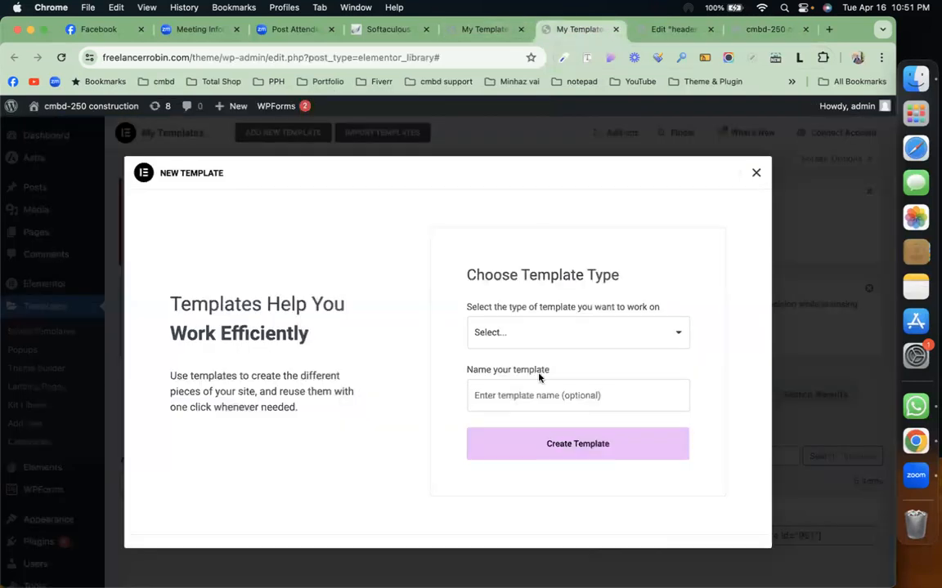
pyautogui.click(553, 329)
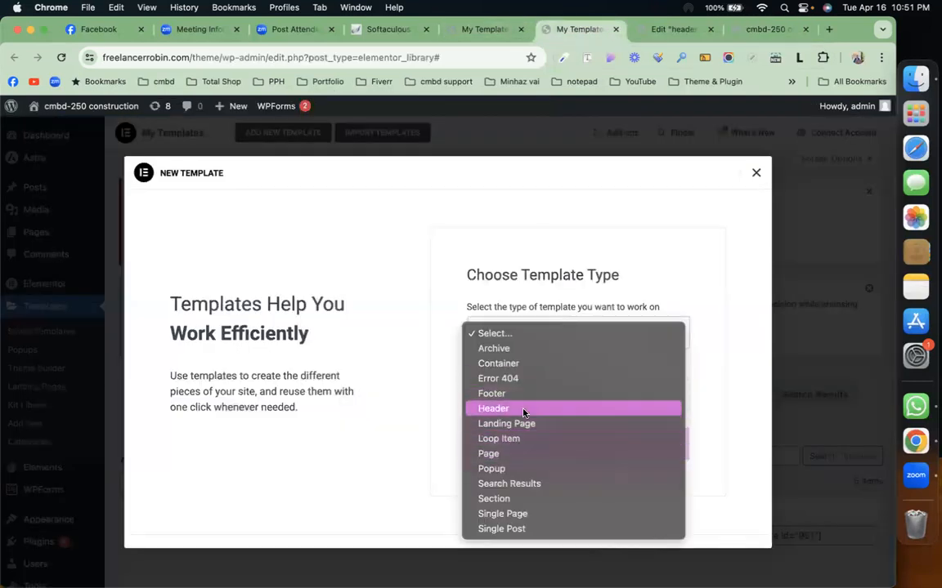
pyautogui.click(538, 394)
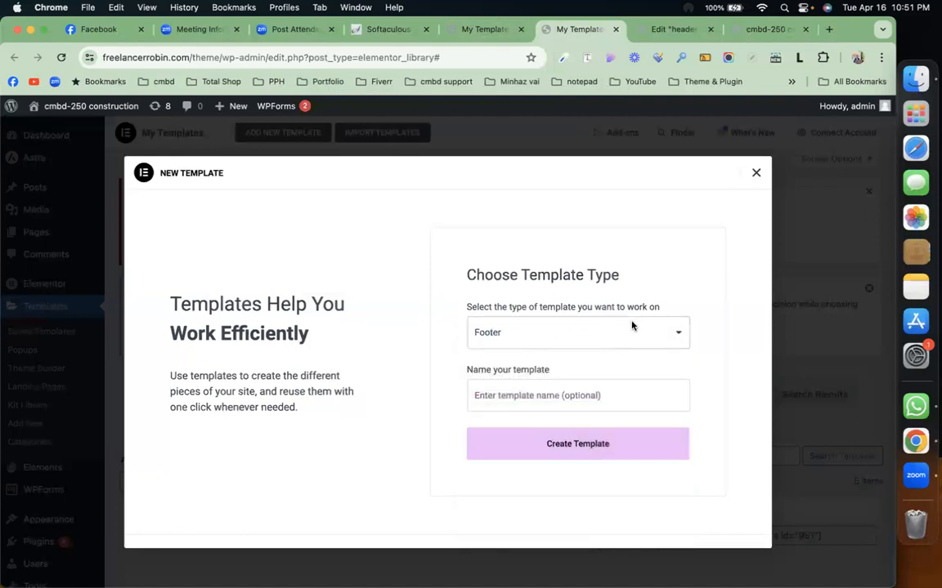
pyautogui.click(567, 397)
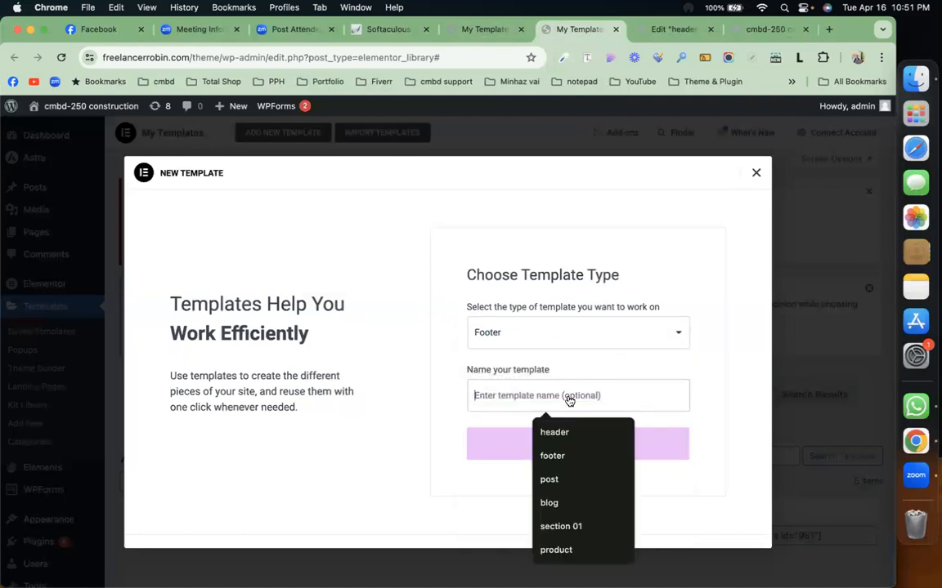
pyautogui.click(560, 454)
pyautogui.click(558, 447)
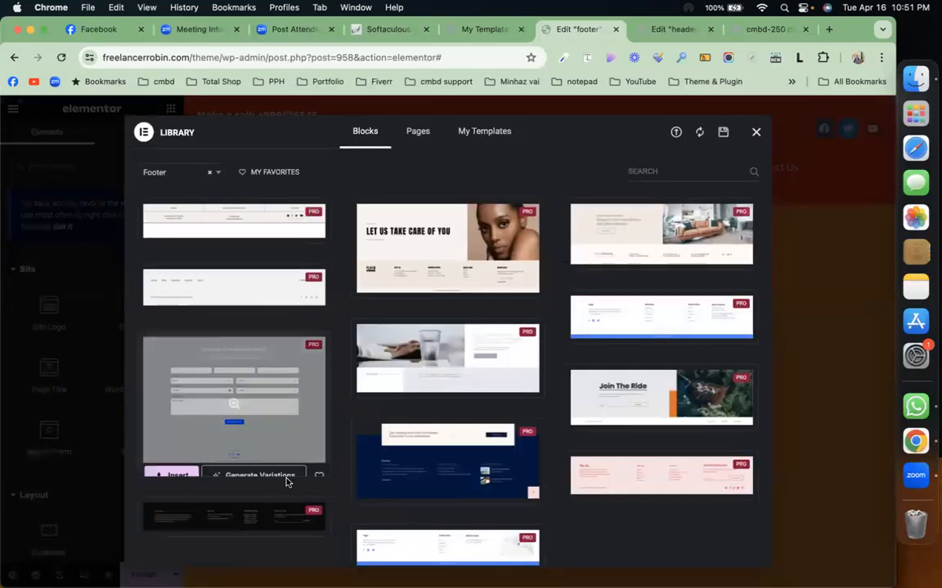
pyautogui.click(755, 131)
# Add a Flexbox container with two equal columns to the footer template.
pyautogui.scroll(-3, 543, 338)
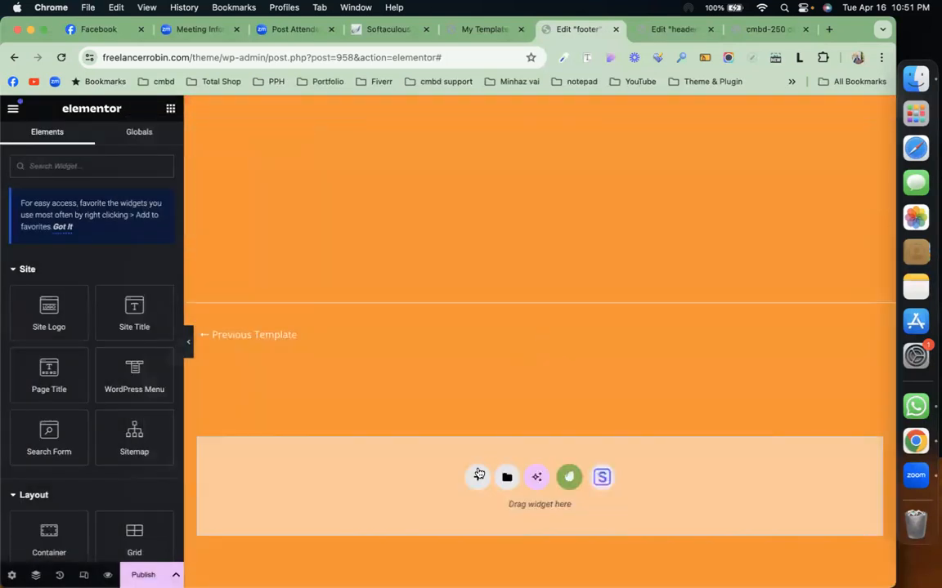
pyautogui.click(476, 479)
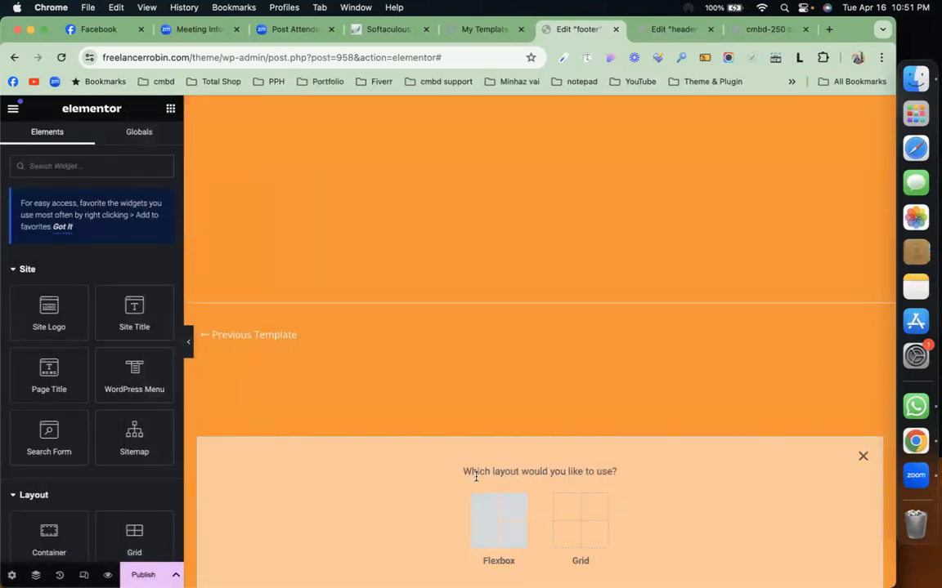
pyautogui.click(496, 519)
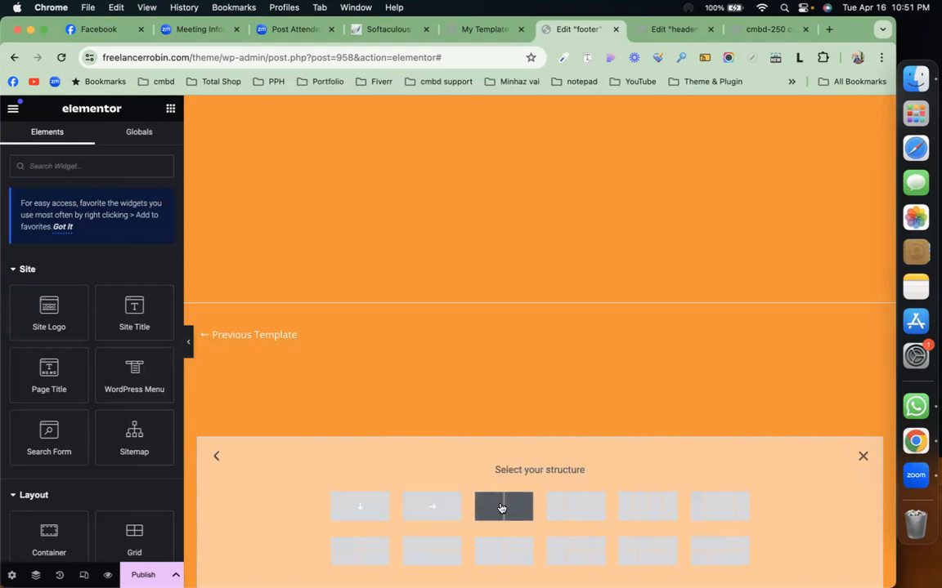
pyautogui.click(501, 509)
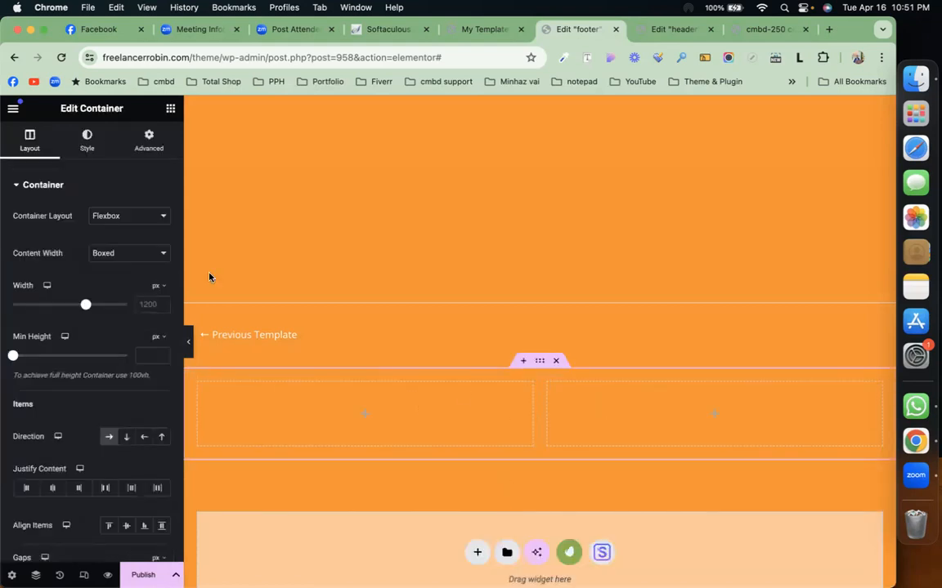
# Search the widgets for form and place the Form widget in the container's right column.
pyautogui.click(167, 108)
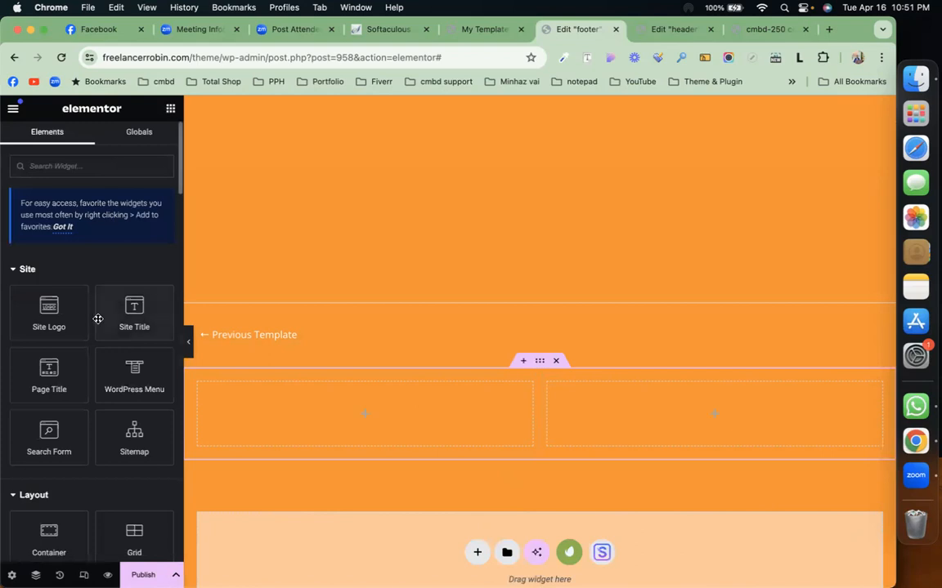
pyautogui.scroll(-2, 323, 439)
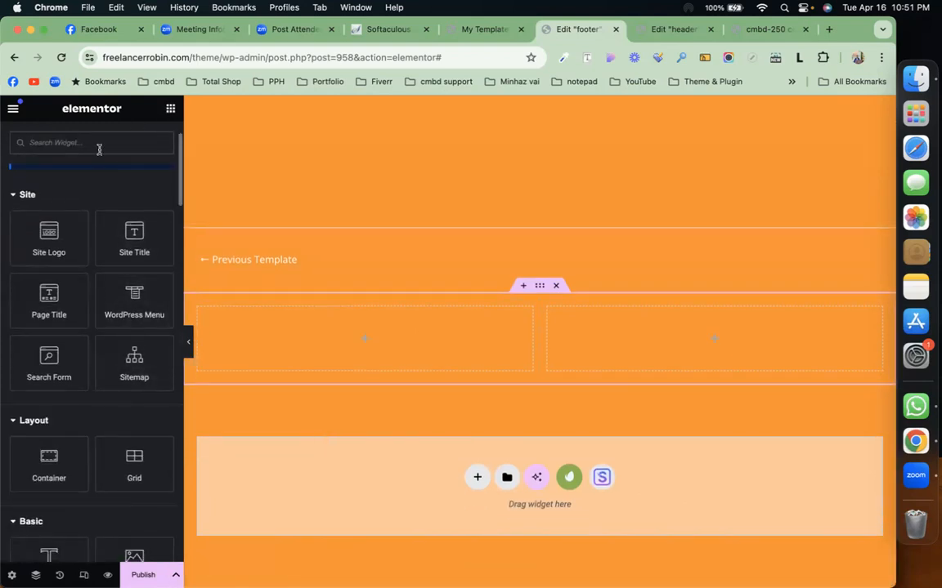
pyautogui.write('form')
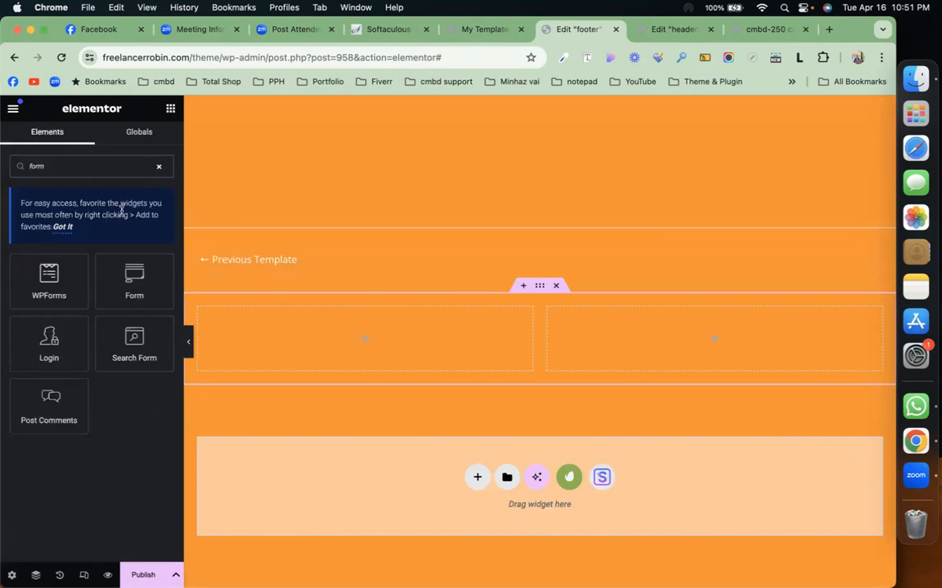
pyautogui.moveTo(130, 277); pyautogui.dragTo(687, 338)
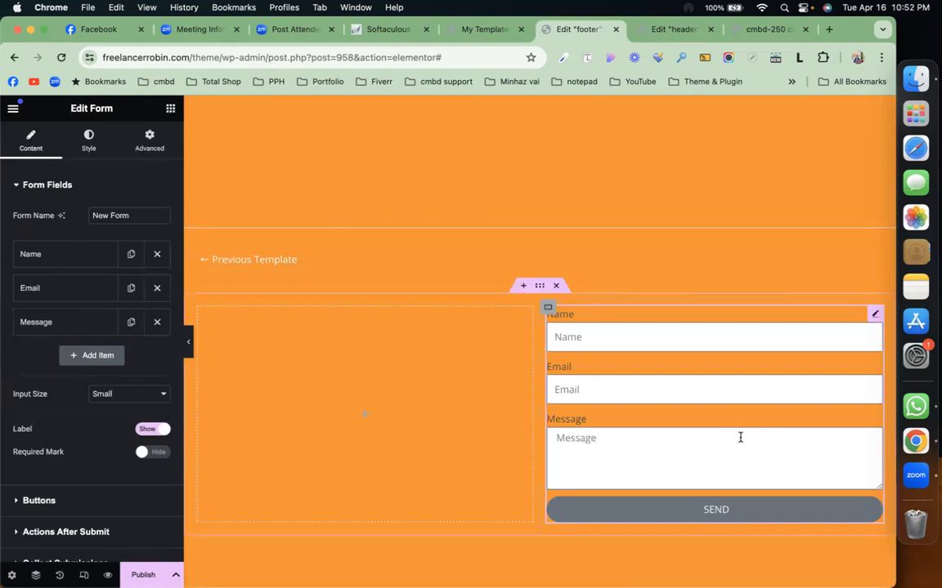
# Search the widgets for map and place the Google Maps widget in the container's left column.
pyautogui.click(171, 111)
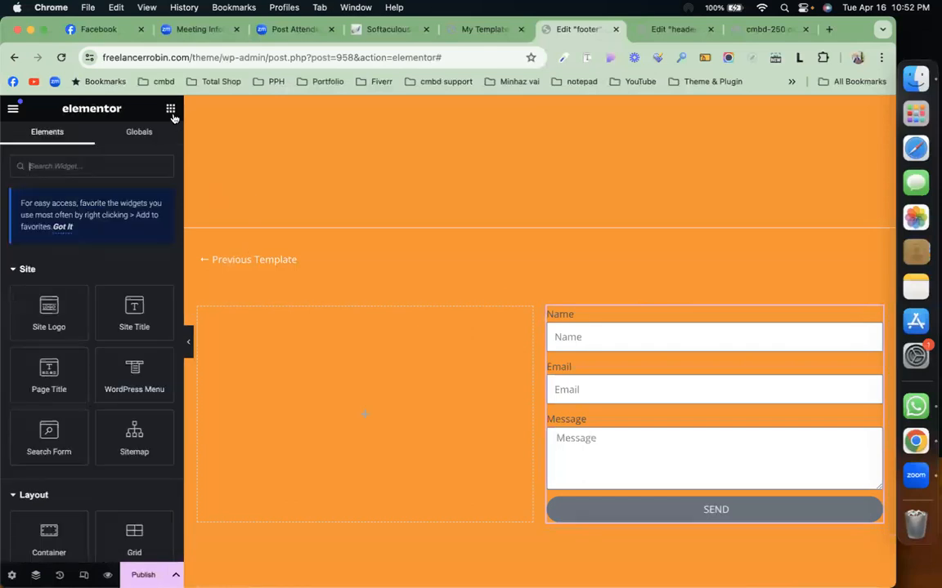
pyautogui.click(135, 162)
pyautogui.write('map')
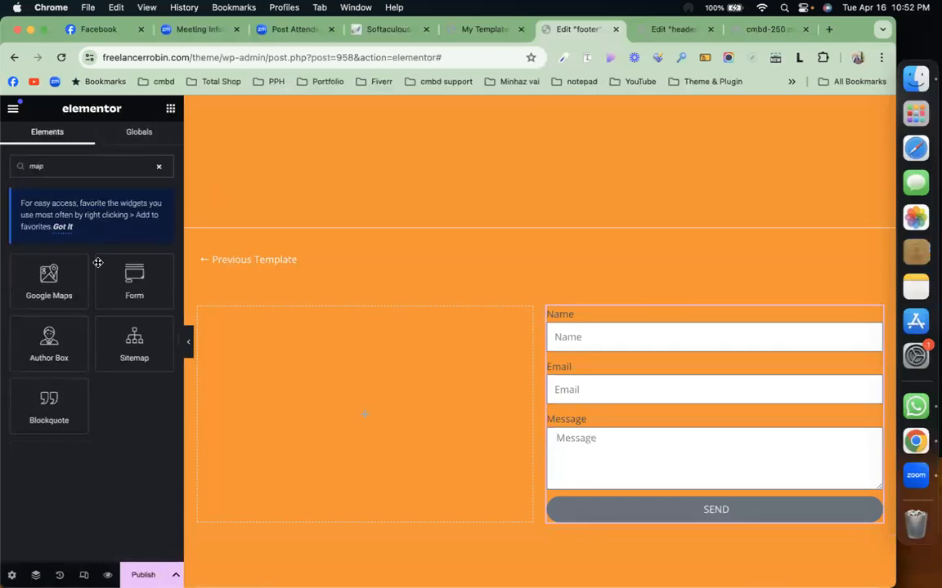
pyautogui.moveTo(49, 278); pyautogui.dragTo(332, 388)
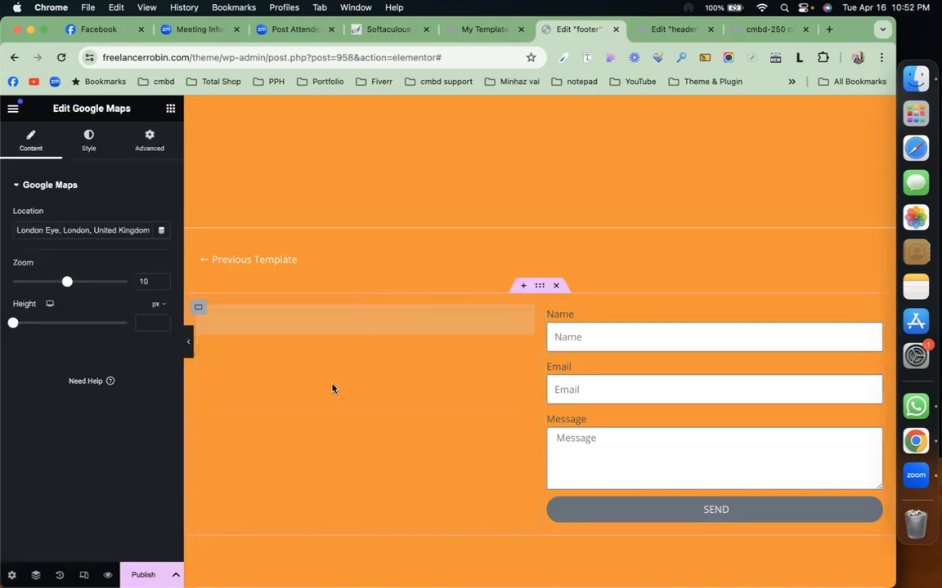
# Give the container holding the map and form a Classic background in red #FA0202.
pyautogui.click(540, 287)
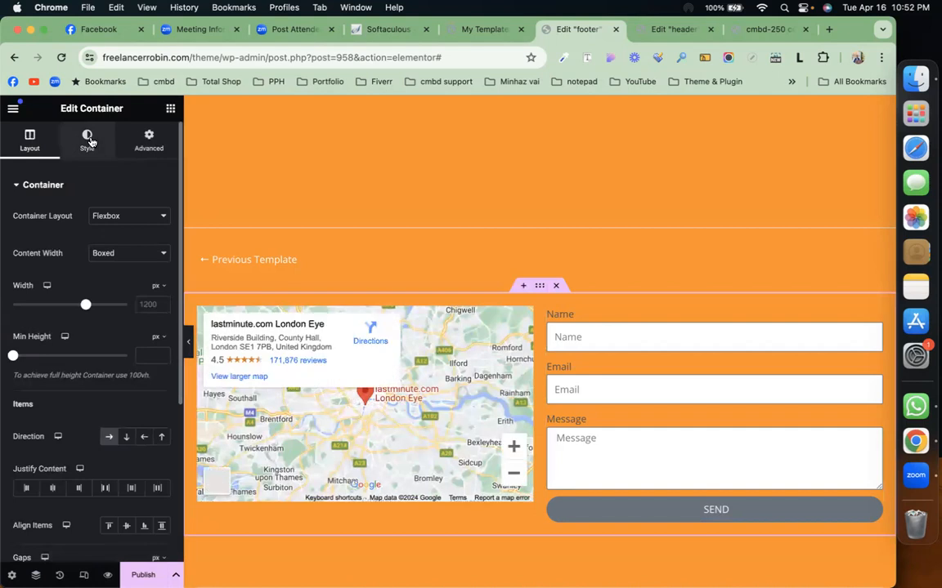
pyautogui.click(89, 139)
pyautogui.click(109, 244)
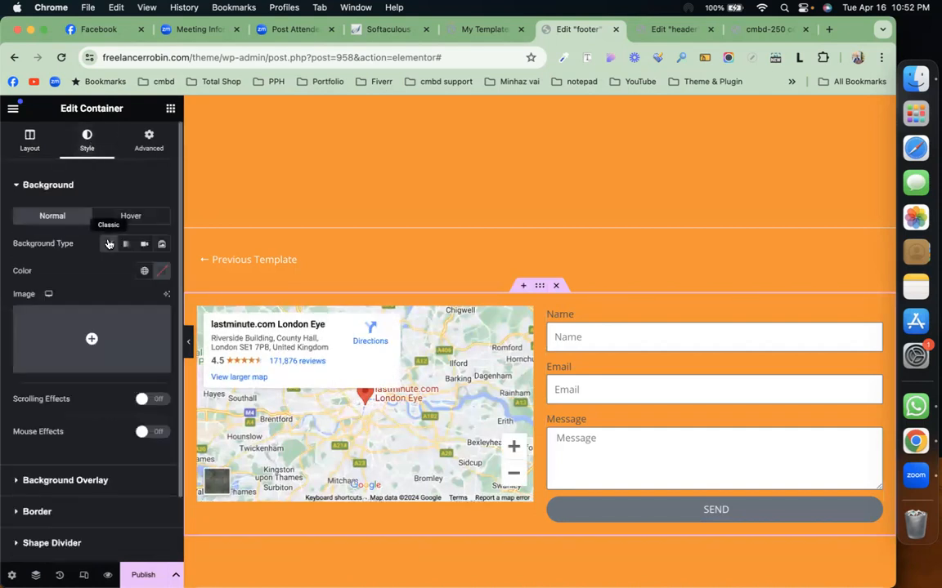
pyautogui.click(161, 271)
pyautogui.click(236, 326)
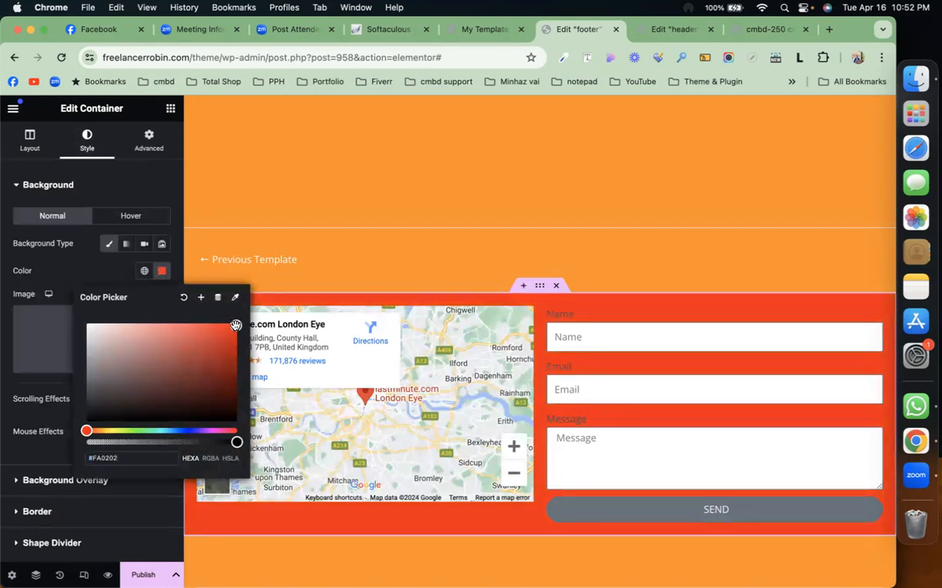
# Try inserting an extra container between the map and the form, and delete it.
pyautogui.click(171, 110)
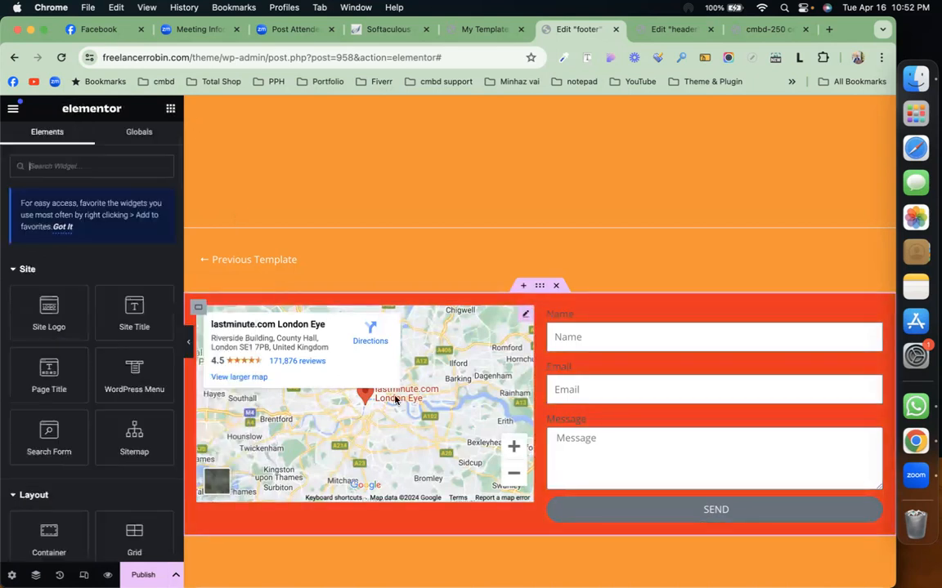
pyautogui.scroll(-4, 421, 350)
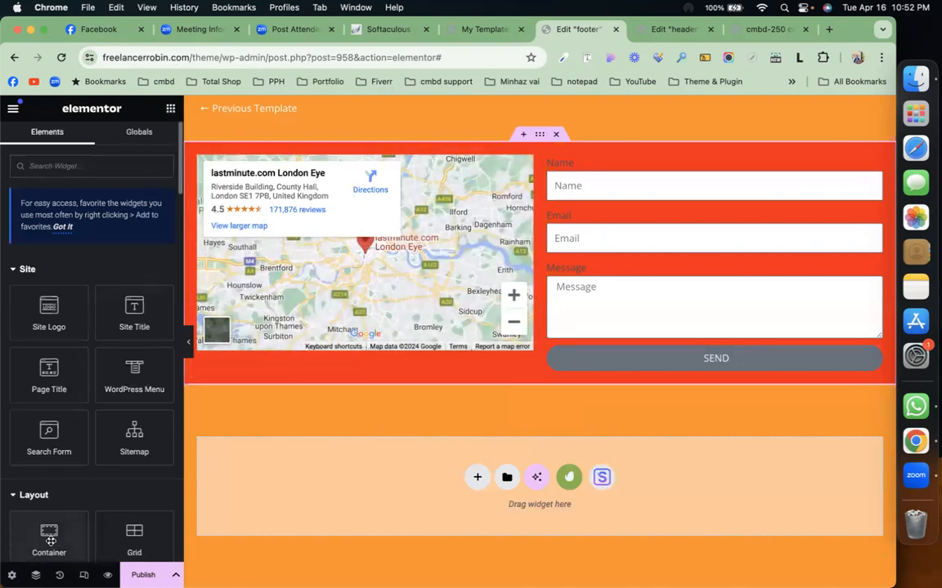
pyautogui.scroll(-5, 49, 527)
pyautogui.moveTo(52, 370); pyautogui.dragTo(6, 460)
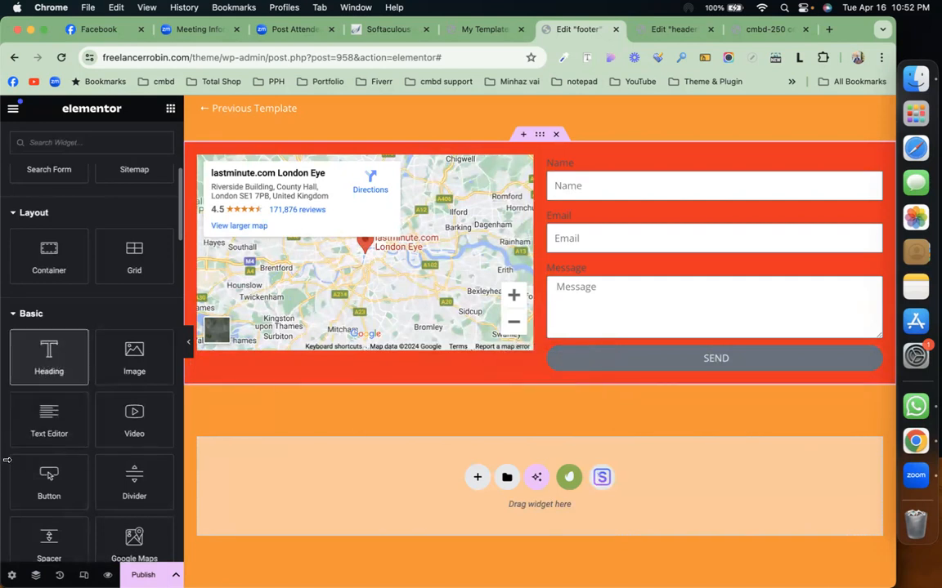
pyautogui.scroll(3, 49, 408)
pyautogui.moveTo(49, 406); pyautogui.dragTo(466, 374)
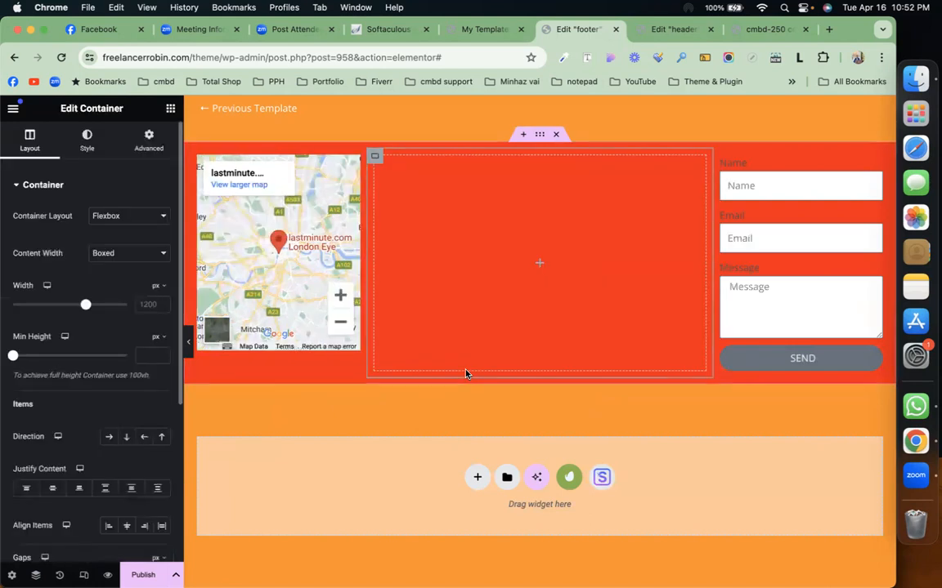
pyautogui.rightClick(375, 159)
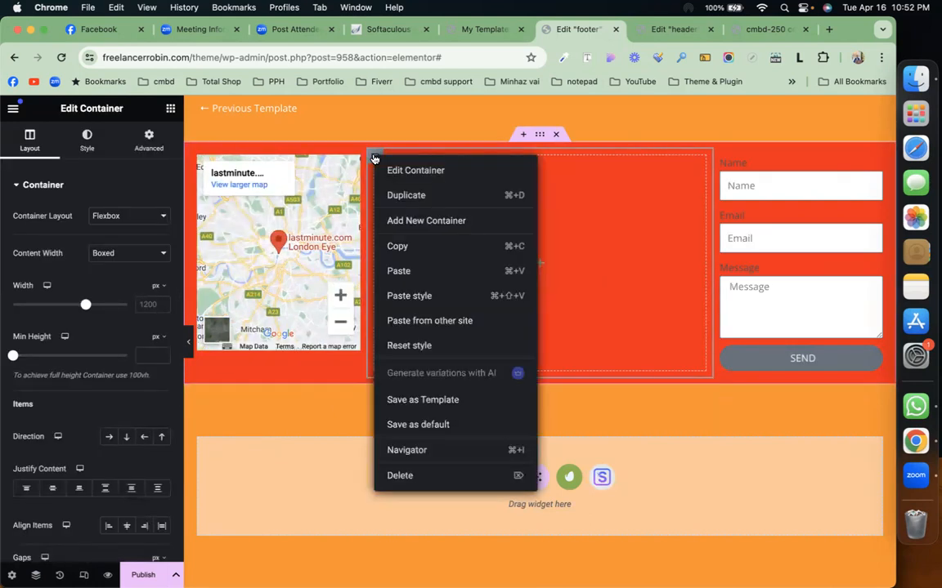
pyautogui.click(417, 476)
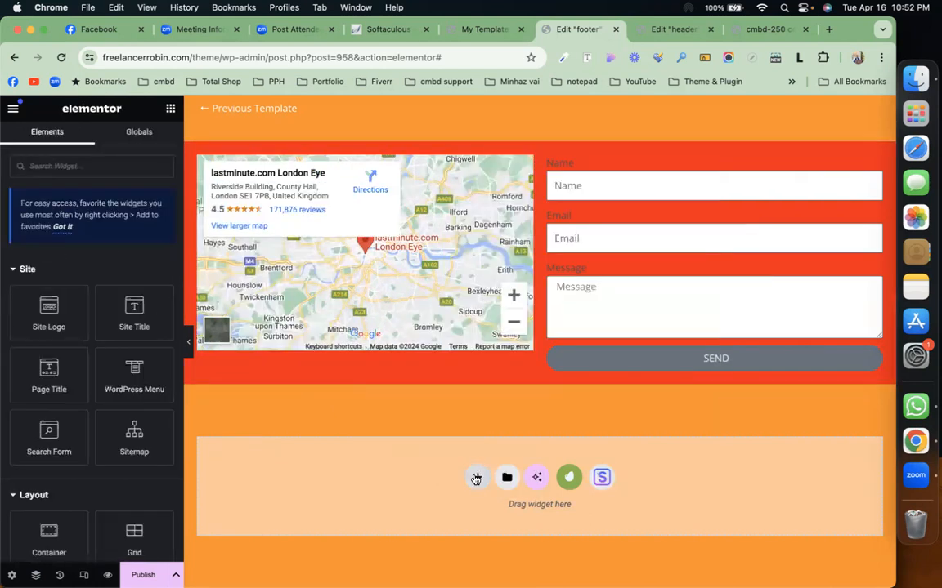
# Add a single-column Flexbox container with downward direction below the map and form section.
pyautogui.click(475, 478)
pyautogui.click(493, 509)
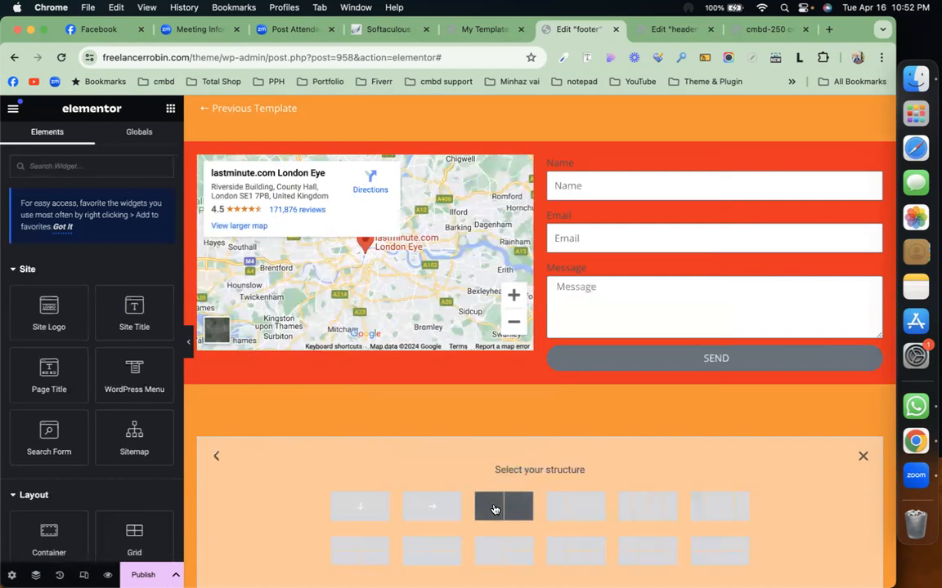
pyautogui.click(365, 508)
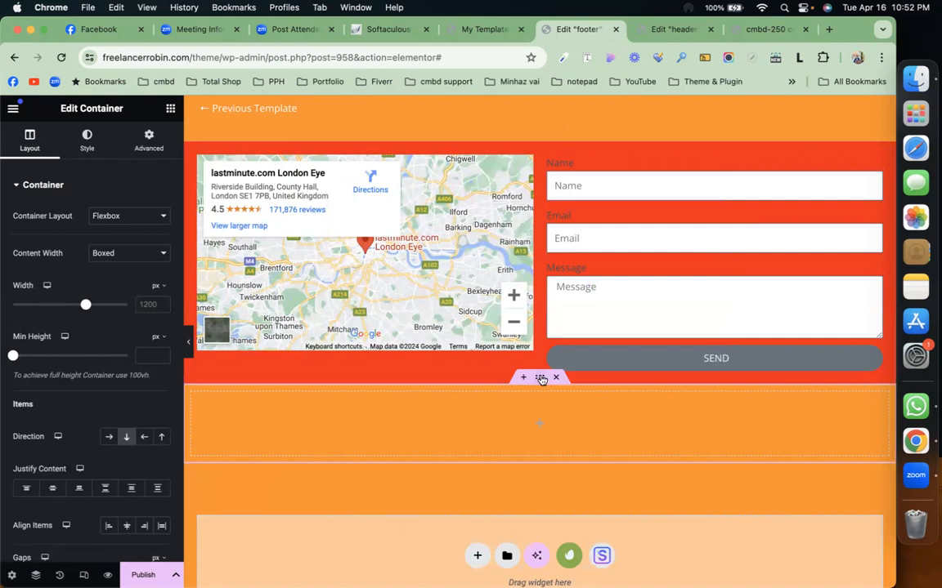
# Try a Classic background in #FF6363 on the single-column container below the map and form section, and delete the container.
pyautogui.click(85, 144)
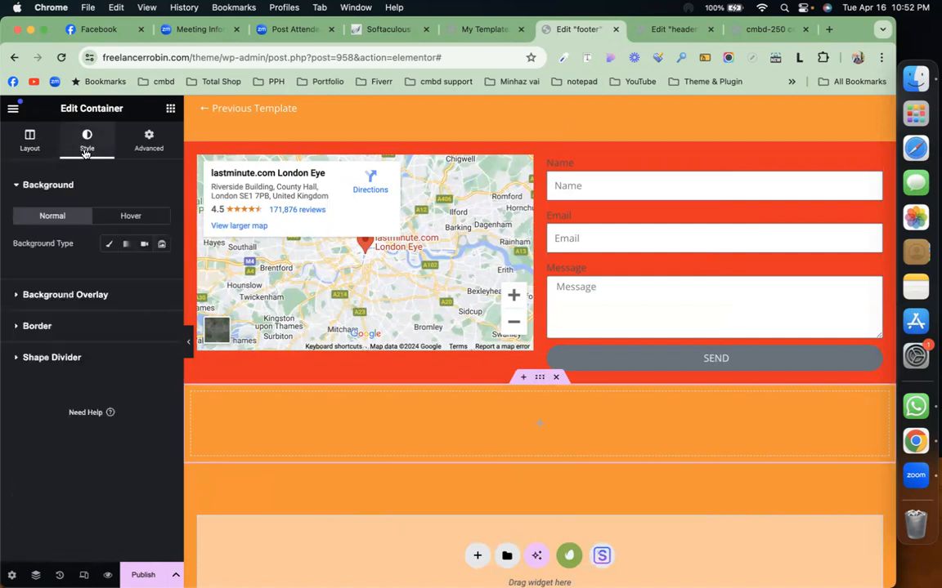
pyautogui.click(108, 244)
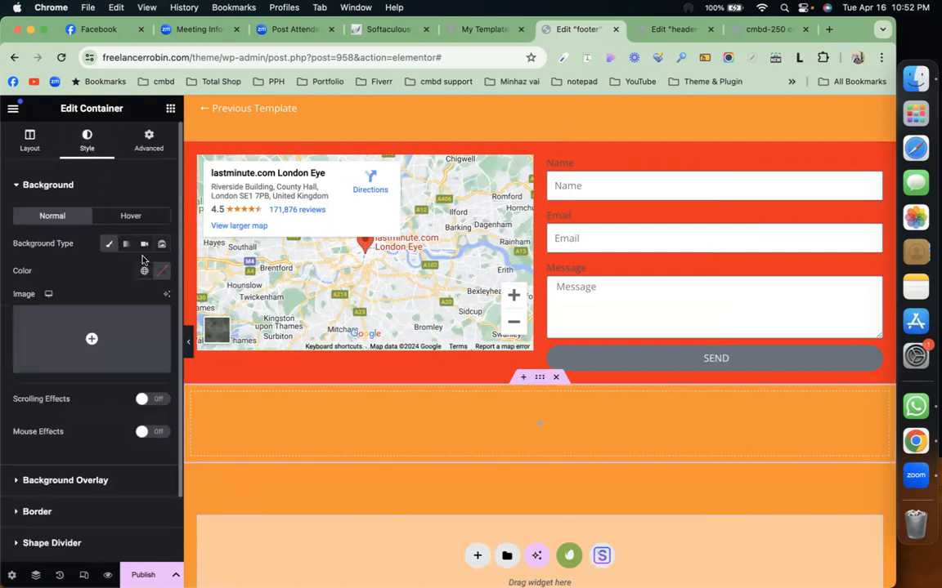
pyautogui.click(161, 271)
pyautogui.click(223, 330)
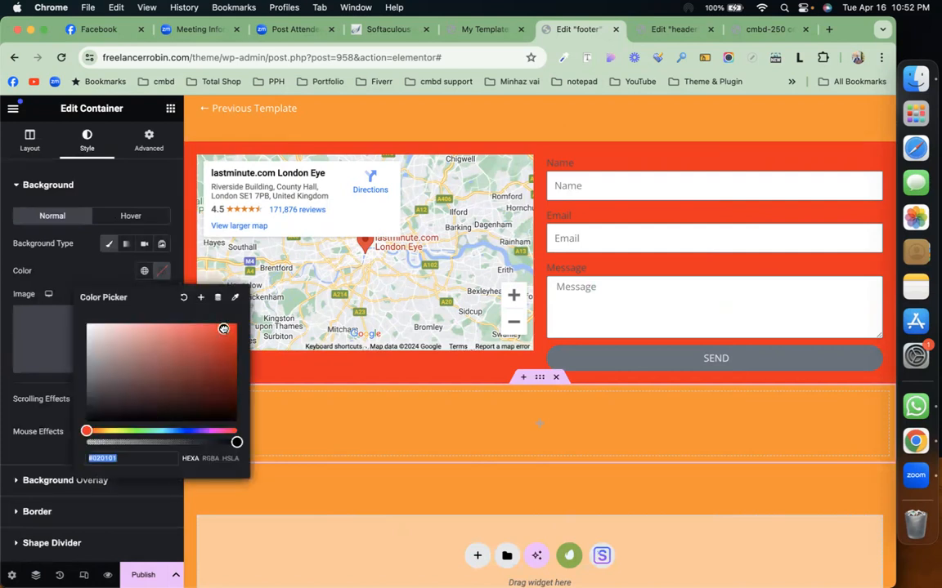
pyautogui.moveTo(224, 329); pyautogui.dragTo(179, 321)
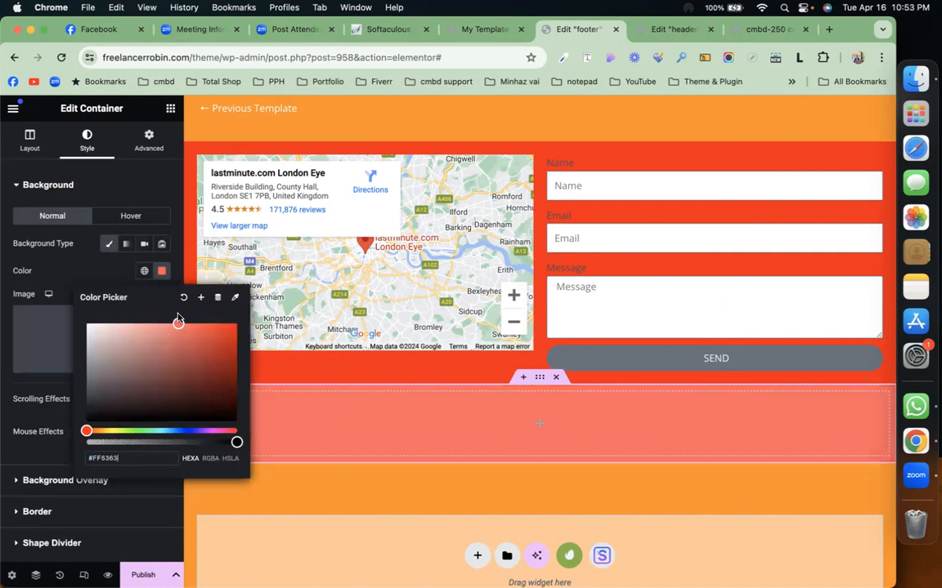
pyautogui.click(170, 108)
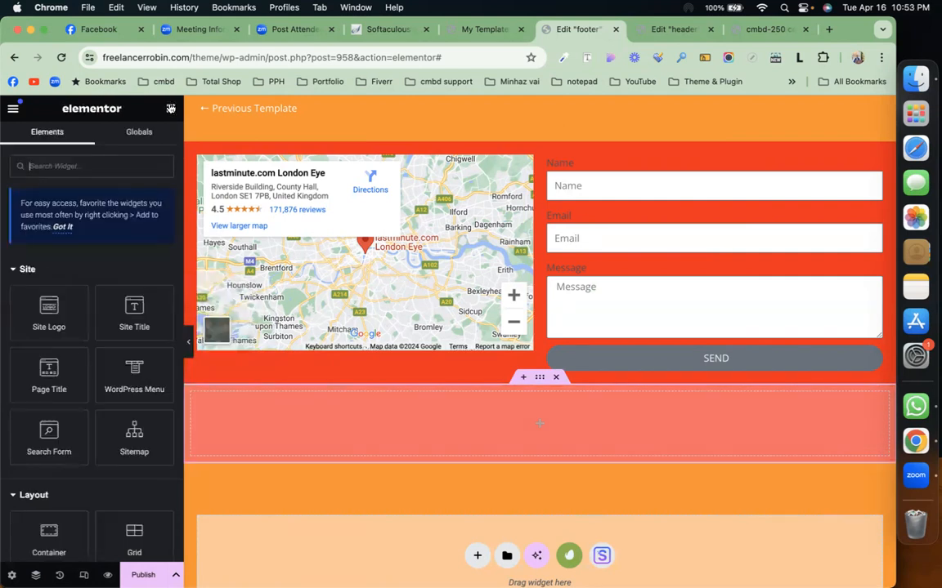
pyautogui.click(554, 379)
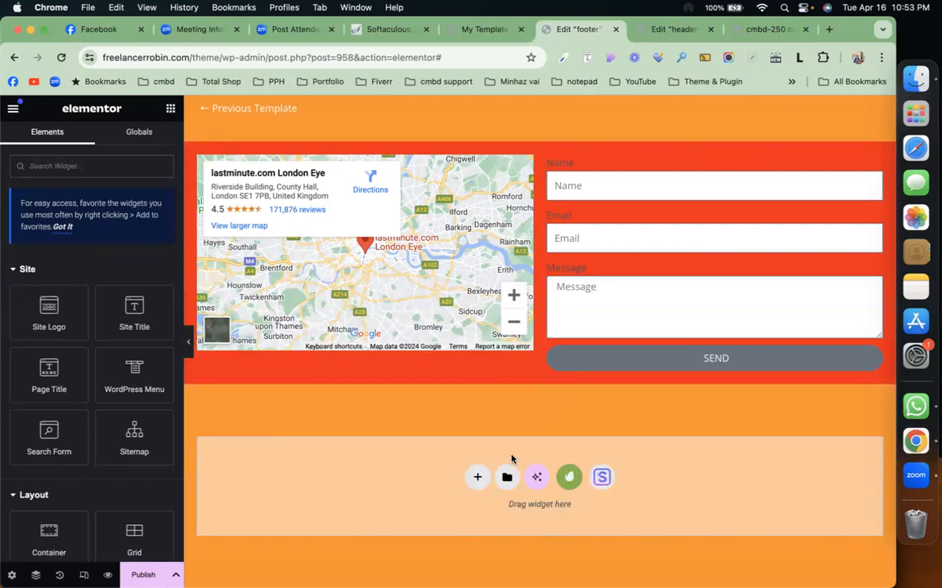
# Add a two-column Flexbox container below the map and form section and set its background type to Classic.
pyautogui.click(479, 476)
pyautogui.click(500, 513)
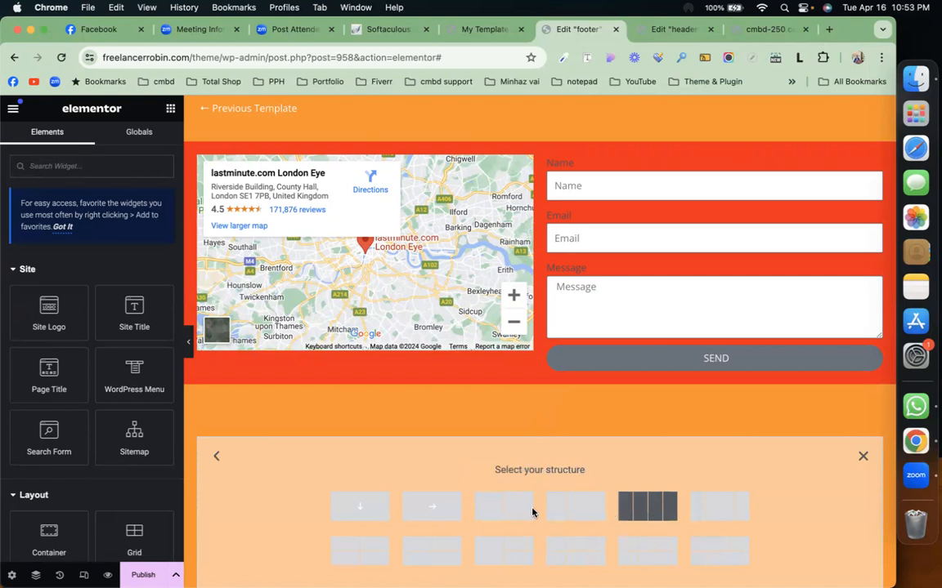
pyautogui.click(495, 516)
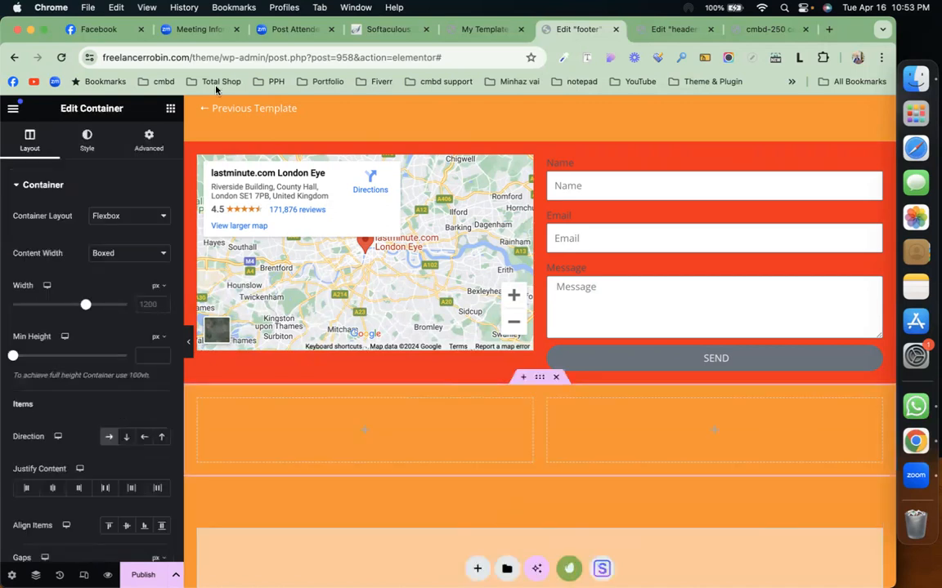
pyautogui.click(88, 139)
pyautogui.click(108, 243)
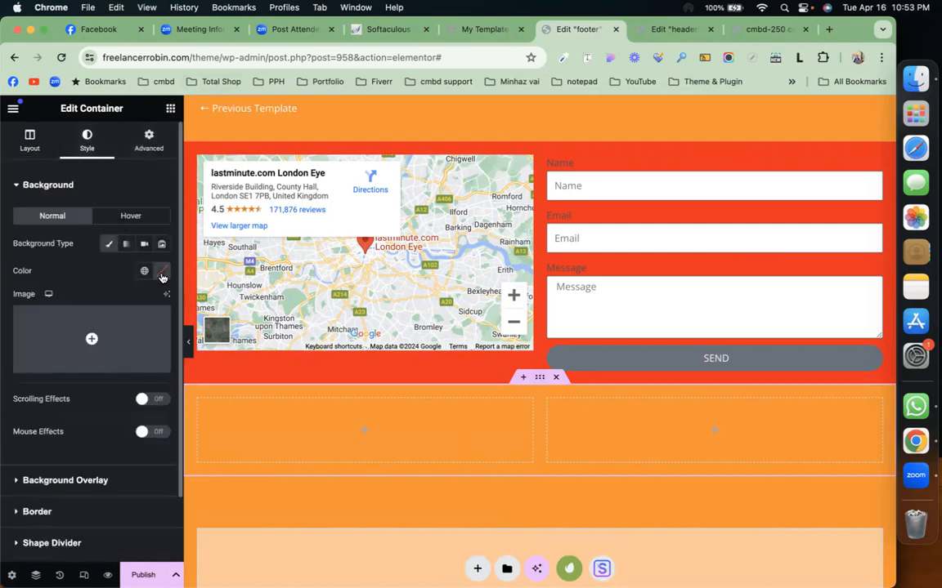
pyautogui.click(162, 274)
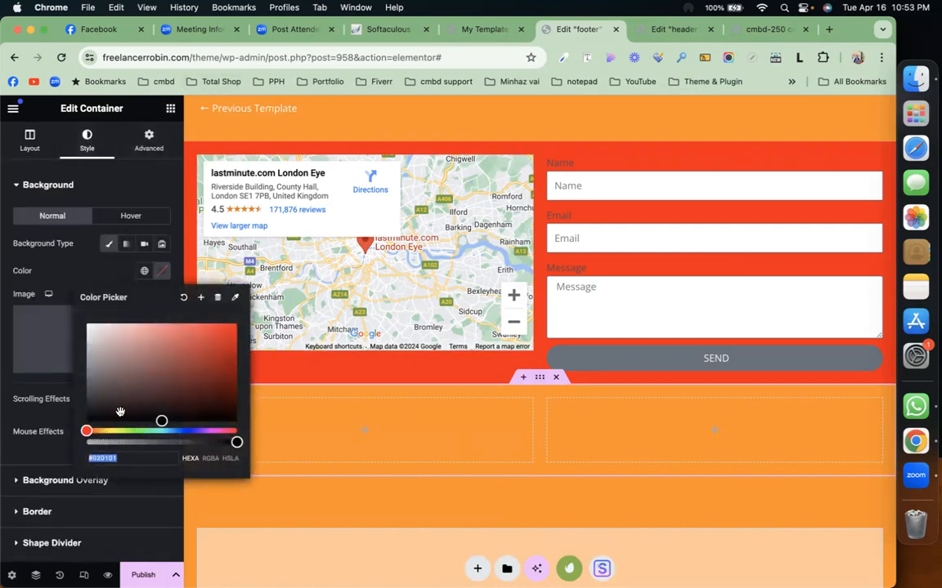
pyautogui.click(331, 394)
# Place a Heading widget directly below the map in the left column and delete the empty two-column container.
pyautogui.click(171, 110)
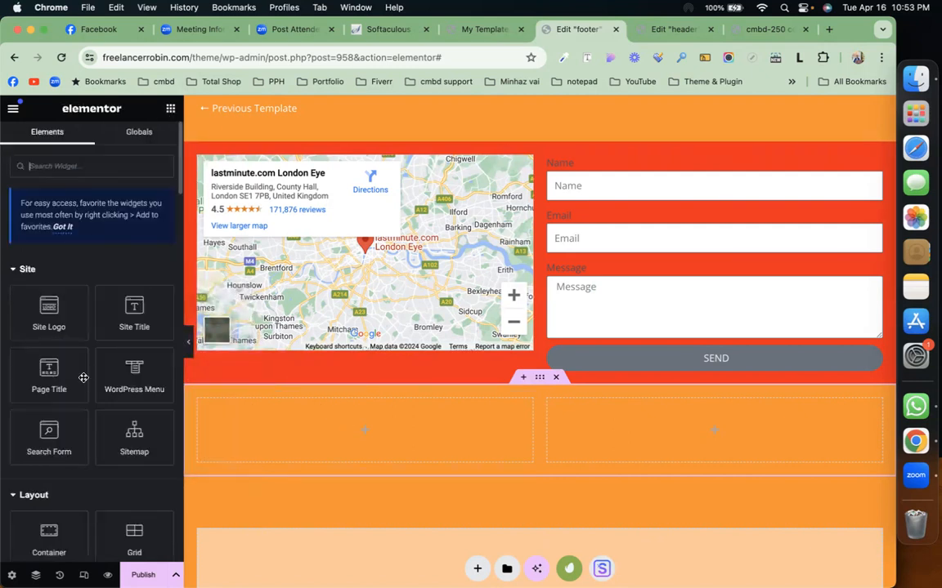
pyautogui.scroll(-5, 82, 311)
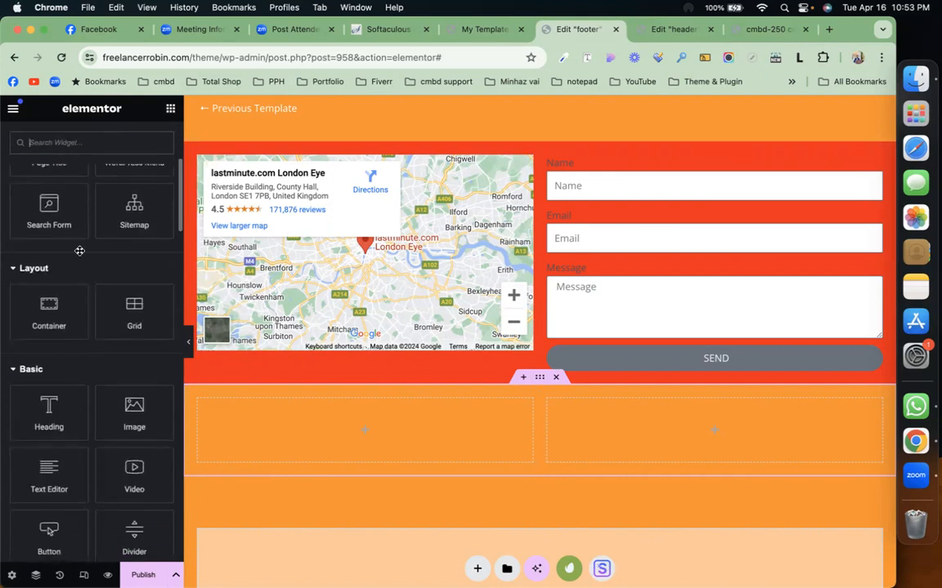
pyautogui.moveTo(50, 408); pyautogui.dragTo(299, 334)
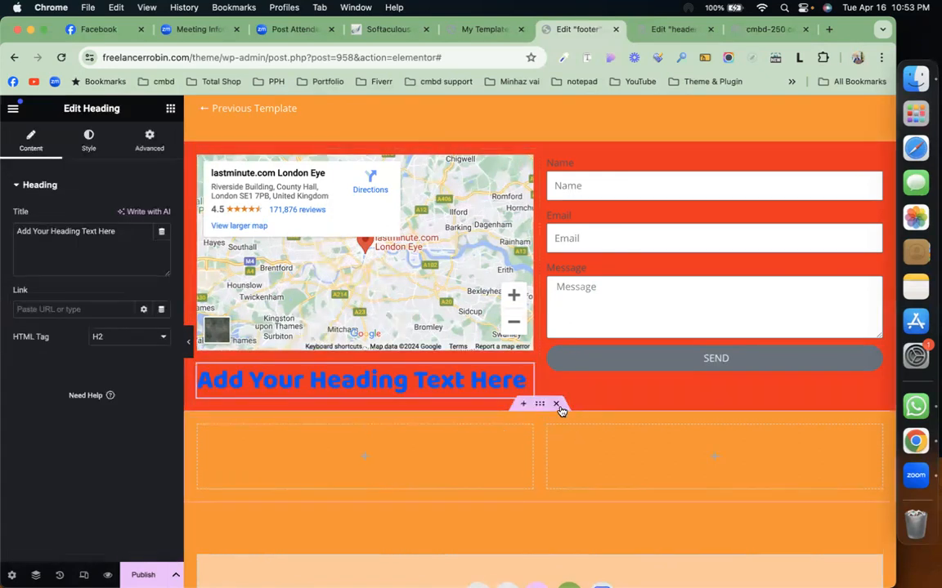
pyautogui.click(558, 406)
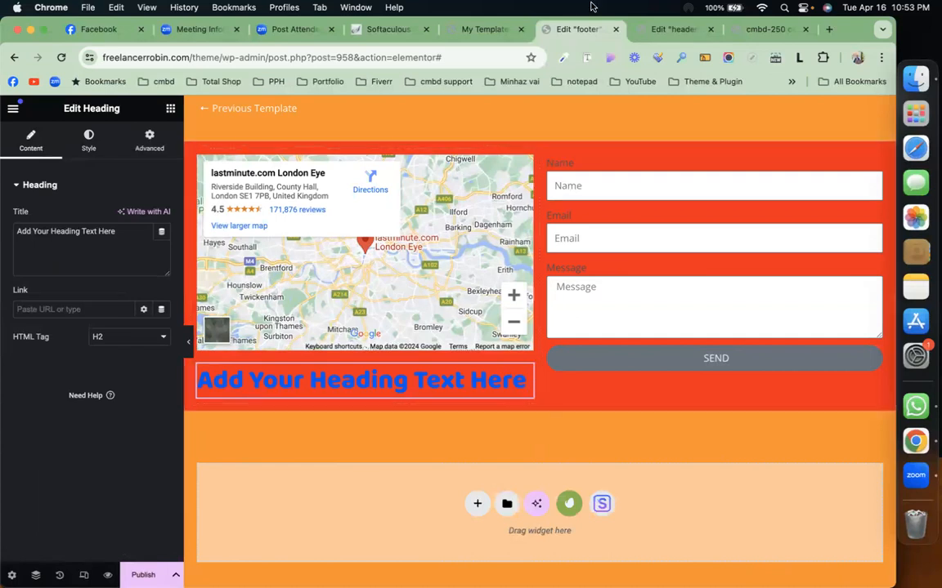
# Copy "Copyright © 2024 cmbd-250 construction" from the live site's footer and use it as the heading's title.
pyautogui.click(761, 29)
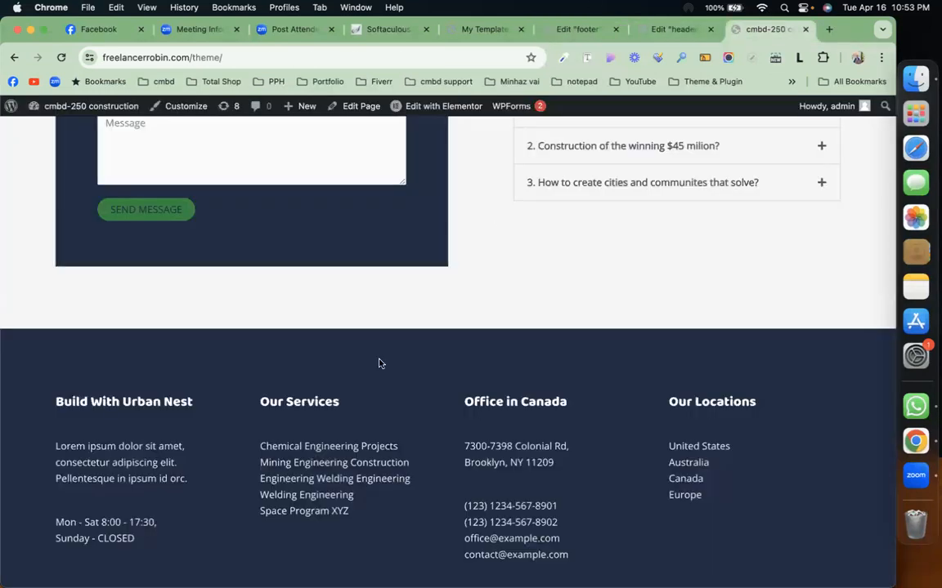
pyautogui.scroll(-3, 237, 498)
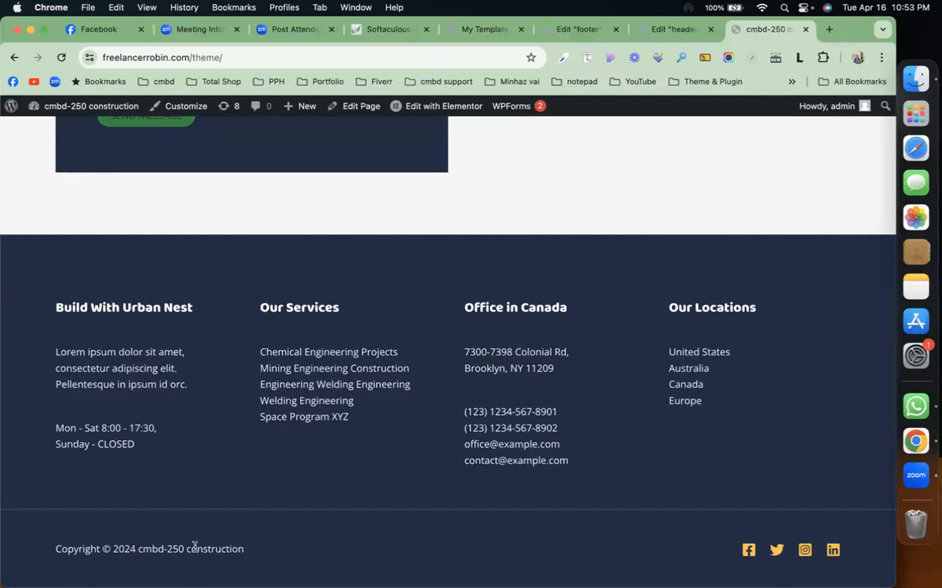
pyautogui.tripleClick(194, 546)
pyautogui.press('super+c')
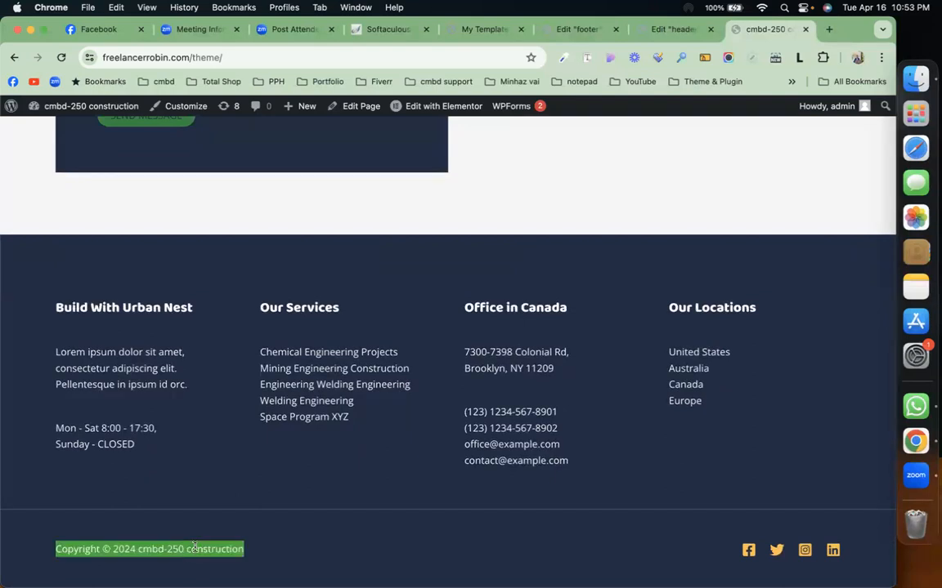
pyautogui.click(564, 32)
pyautogui.click(135, 238)
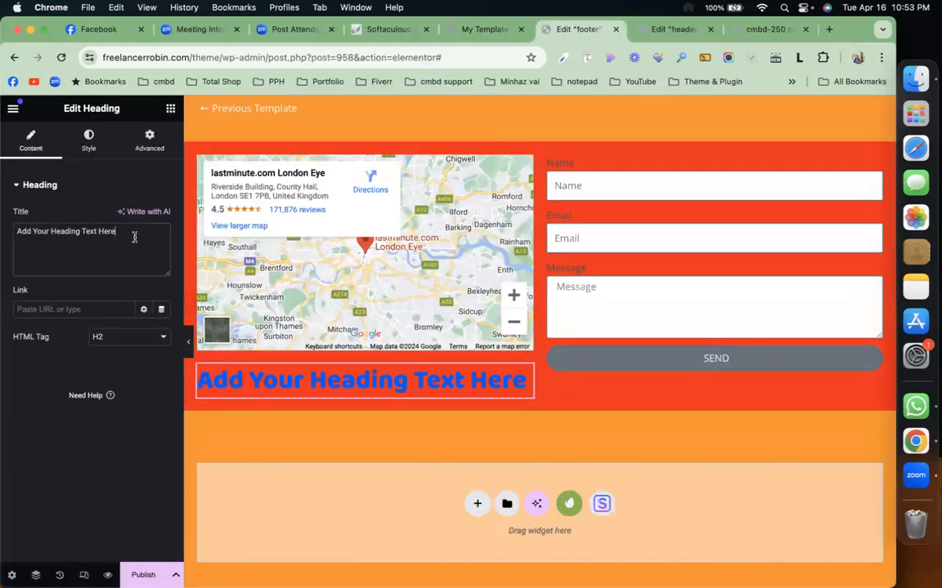
pyautogui.press('super+a')
pyautogui.press('super+v')
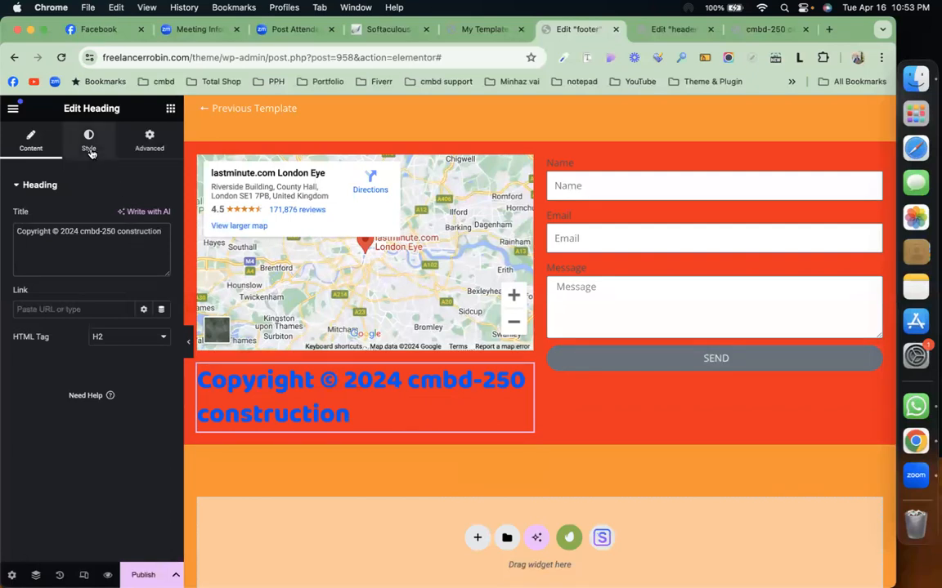
# Set the copyright heading's text color to #FFFFFF and reduce its typography size so it fits on one small line.
pyautogui.click(89, 141)
pyautogui.click(162, 244)
pyautogui.moveTo(108, 306); pyautogui.dragTo(69, 258)
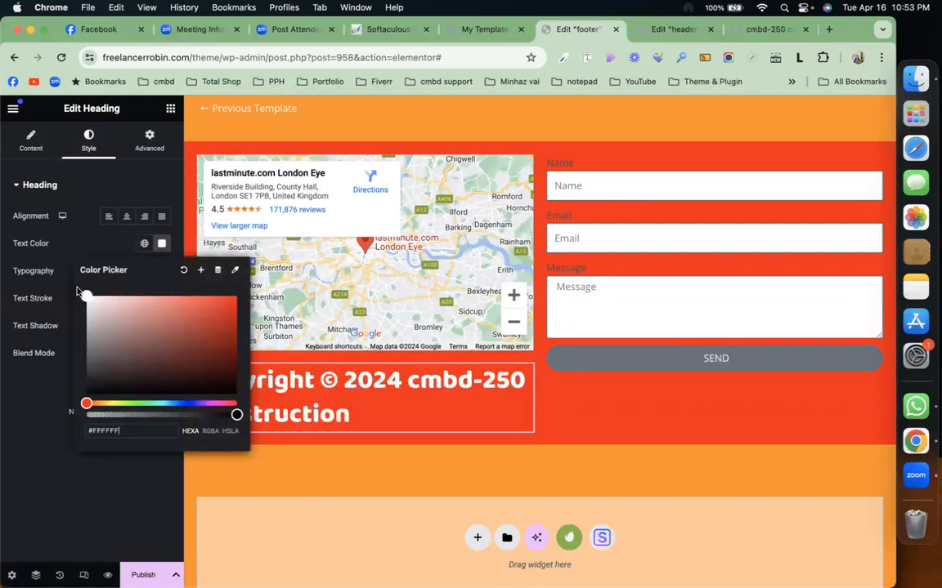
pyautogui.click(87, 189)
pyautogui.click(139, 183)
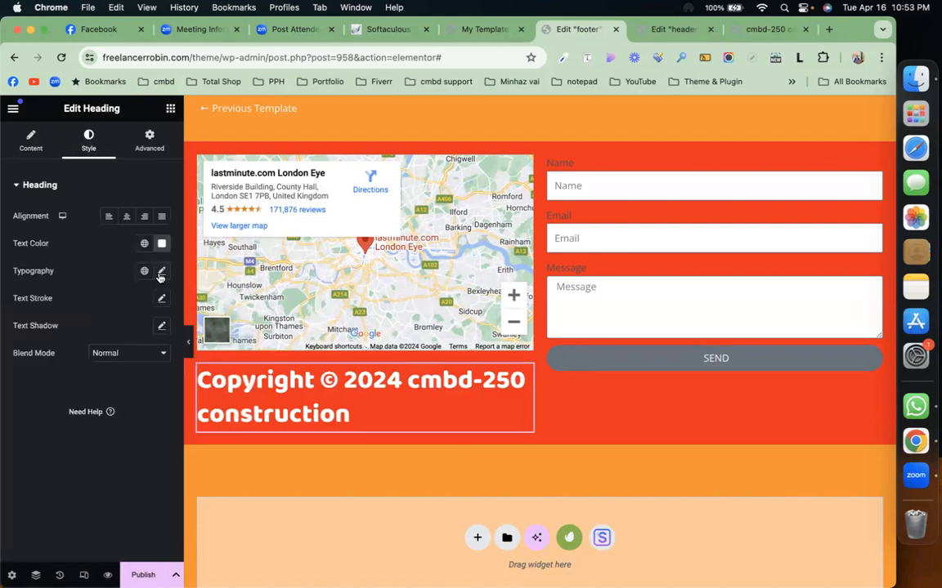
pyautogui.click(161, 273)
pyautogui.moveTo(21, 375); pyautogui.dragTo(28, 374)
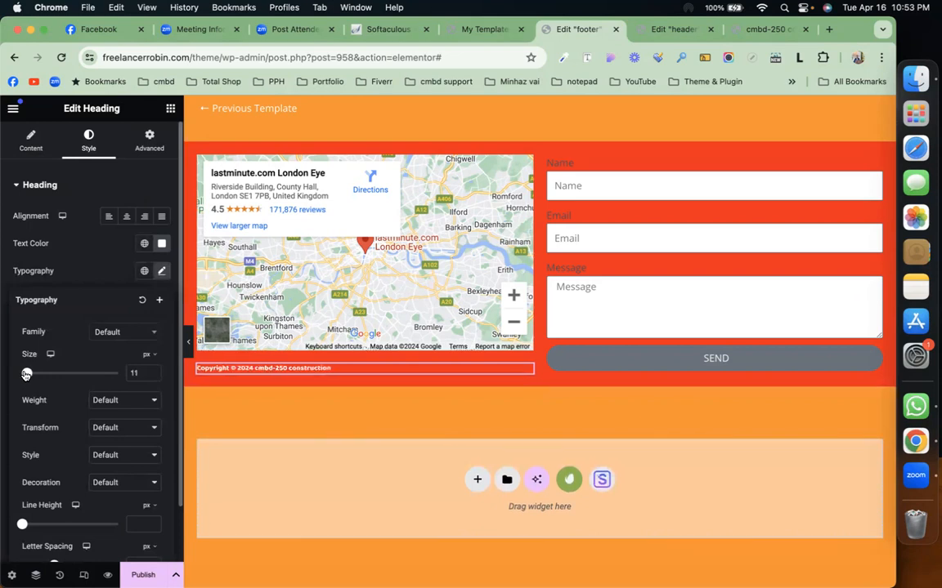
# Place a Spacer widget between the map and the copyright heading.
pyautogui.click(170, 108)
pyautogui.scroll(-3, 99, 424)
pyautogui.scroll(-4, 99, 424)
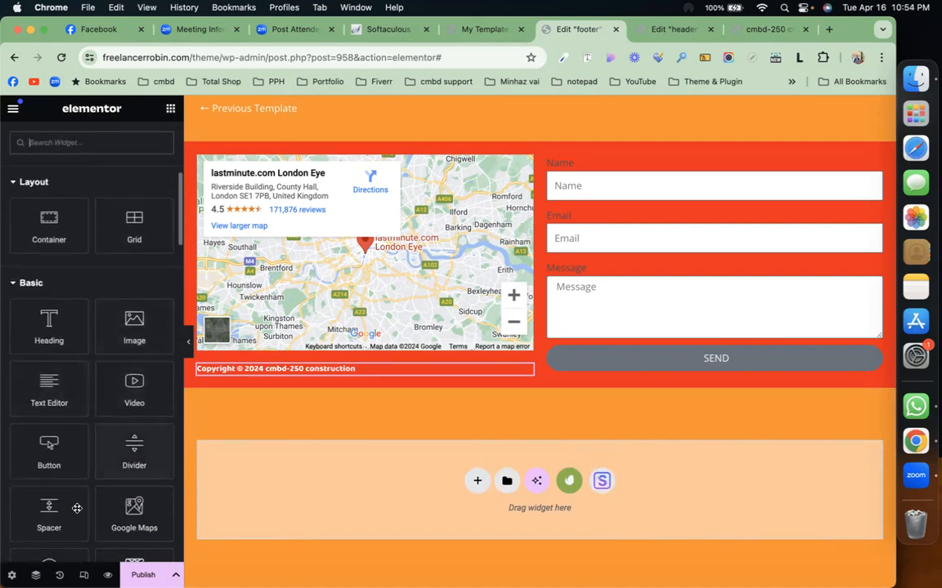
pyautogui.moveTo(77, 508); pyautogui.dragTo(434, 348)
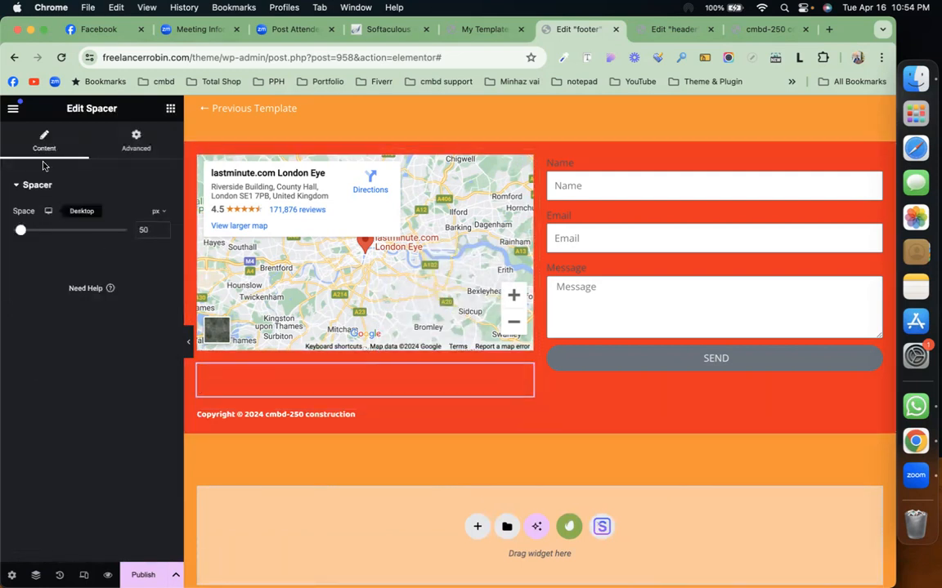
# Search the widgets for soc, place Social Icons below the form's Send button, and align them right.
pyautogui.click(172, 109)
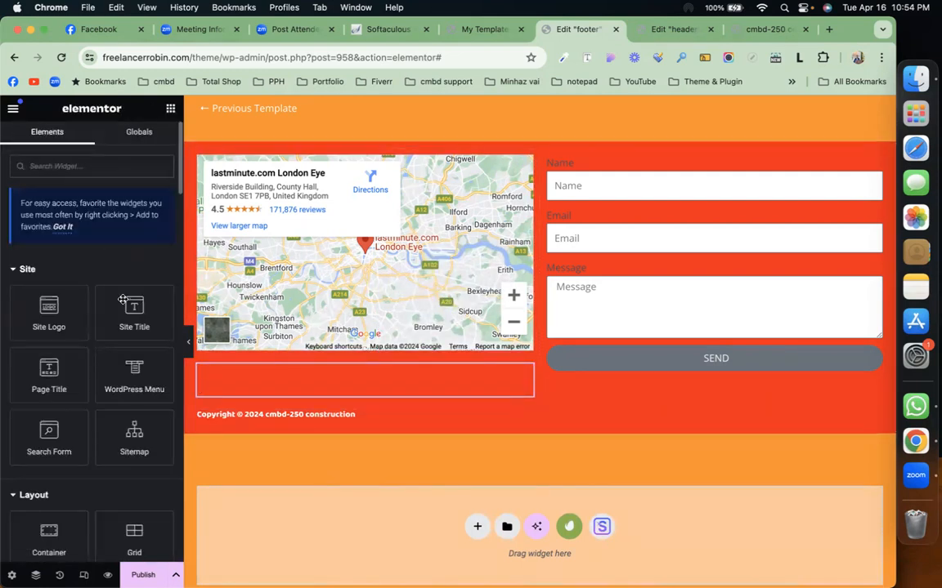
pyautogui.scroll(-1, 116, 377)
pyautogui.scroll(1, 115, 377)
pyautogui.write('soc')
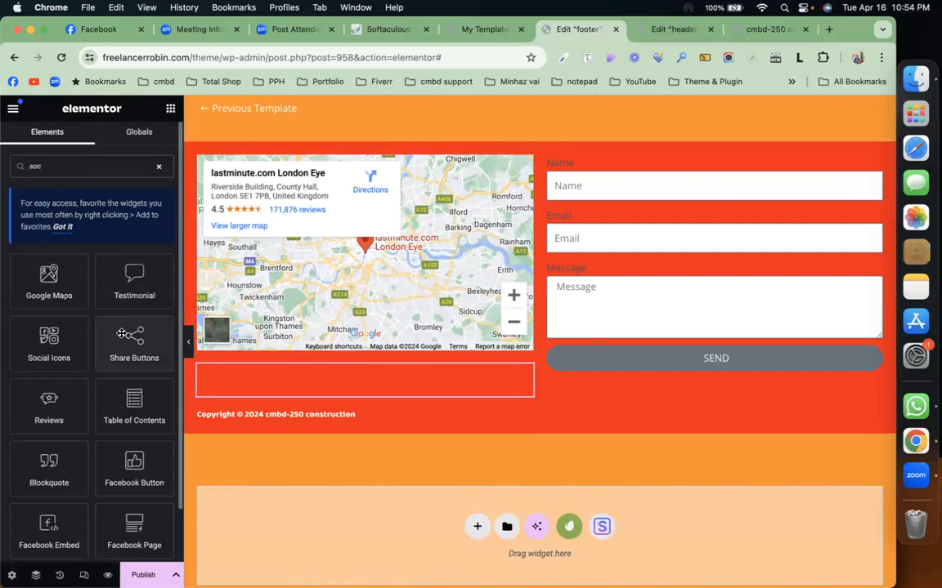
pyautogui.moveTo(49, 337); pyautogui.dragTo(720, 362)
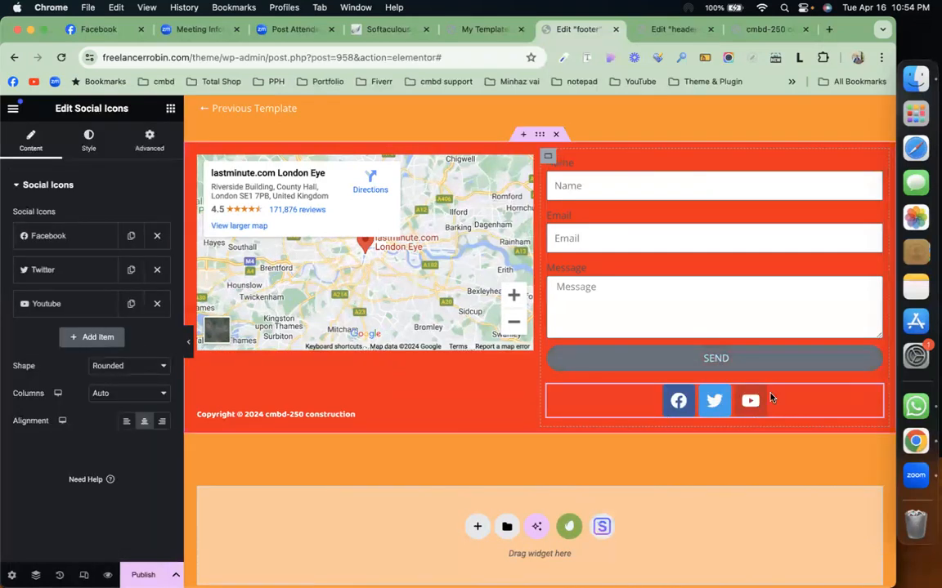
pyautogui.click(161, 421)
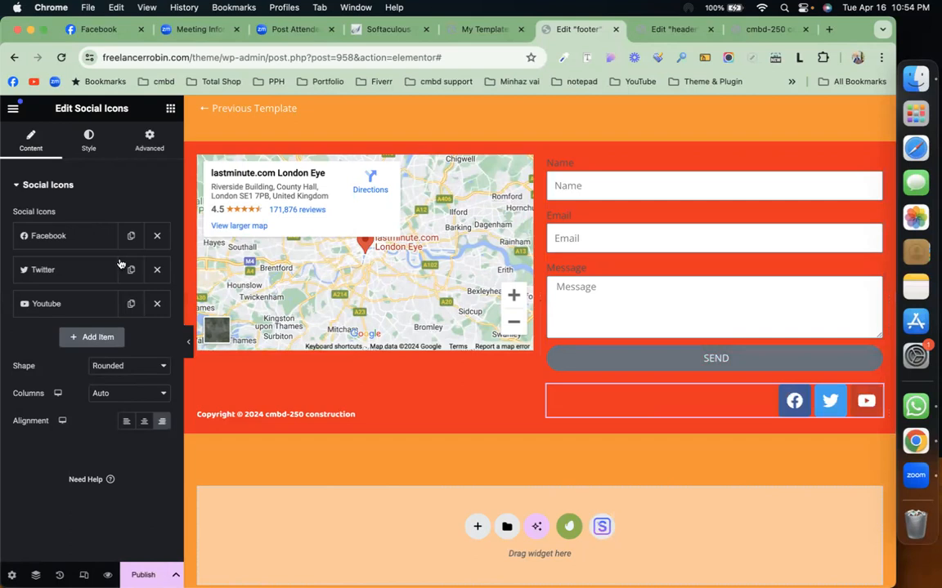
# Place a Divider widget between the contact form and the social icons.
pyautogui.click(169, 110)
pyautogui.scroll(-5, 97, 423)
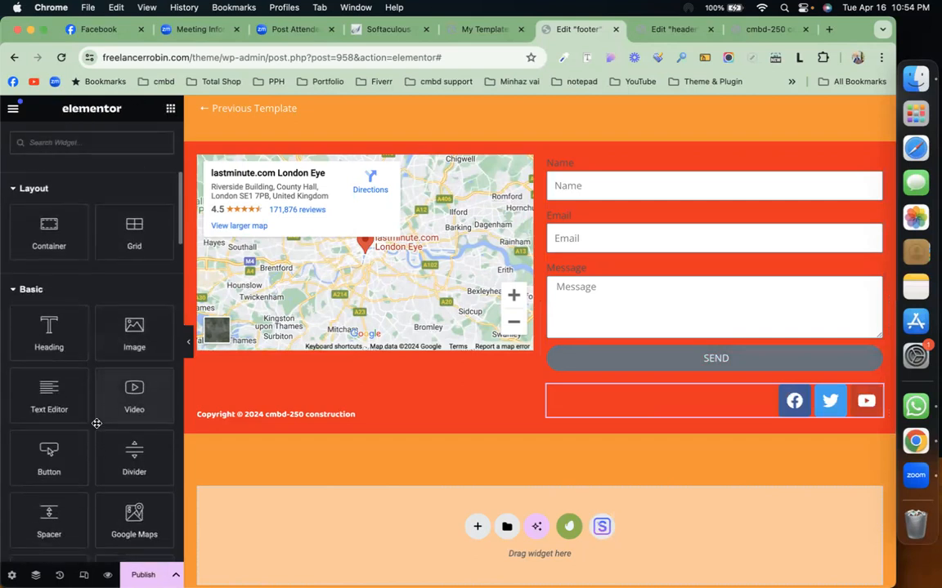
pyautogui.scroll(-1, 97, 425)
pyautogui.moveTo(140, 447); pyautogui.dragTo(679, 372)
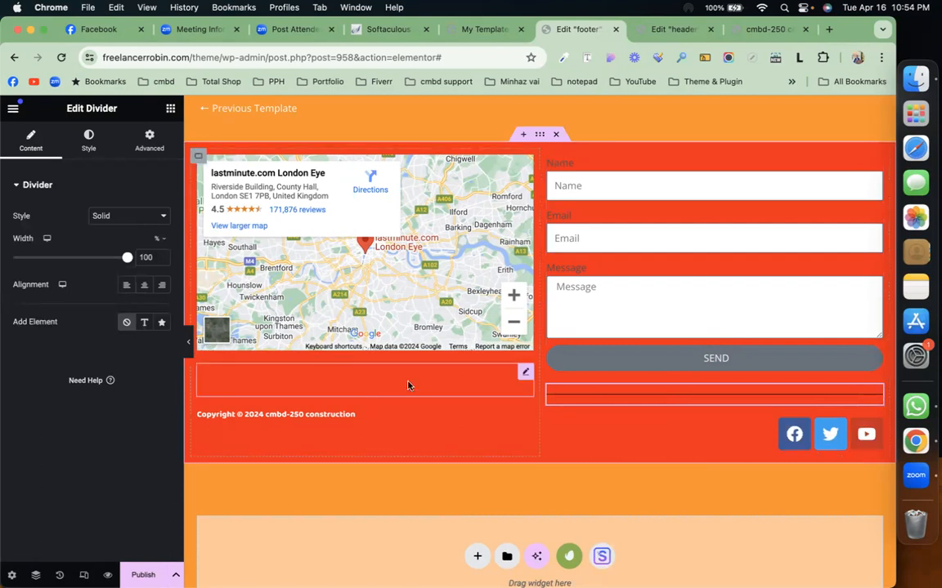
# Try a Divider widget between the spacer and the copyright heading, and delete it.
pyautogui.click(408, 386)
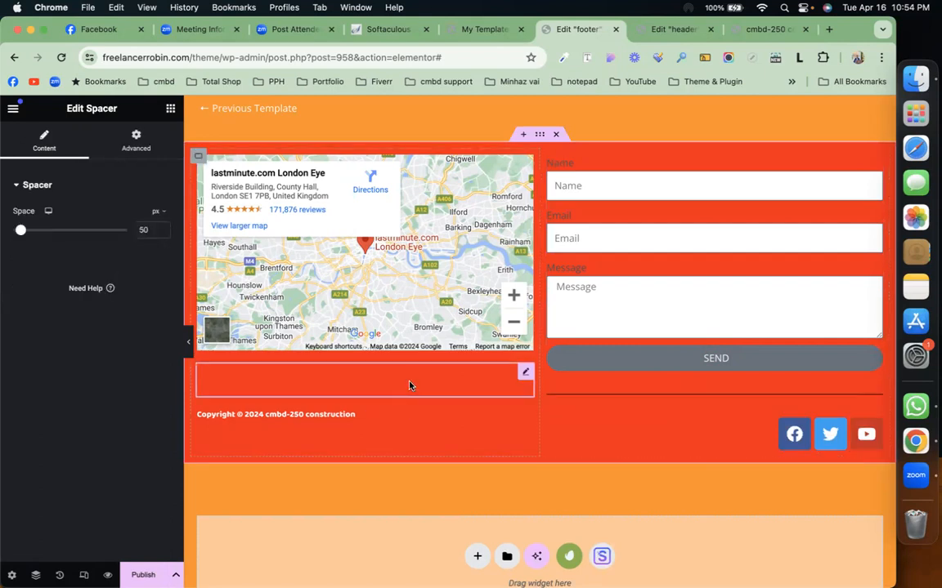
pyautogui.click(170, 110)
pyautogui.scroll(-5, 65, 433)
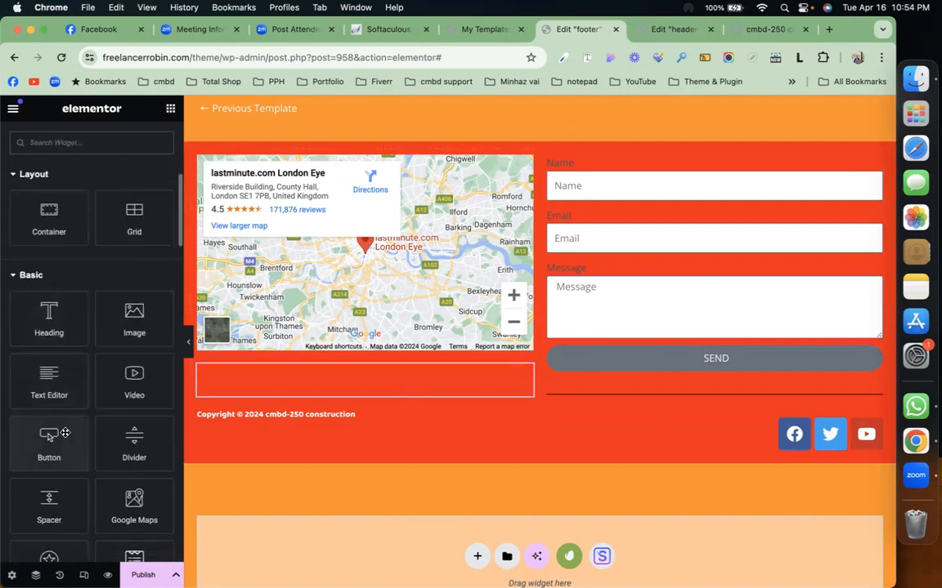
pyautogui.moveTo(139, 455); pyautogui.dragTo(292, 413)
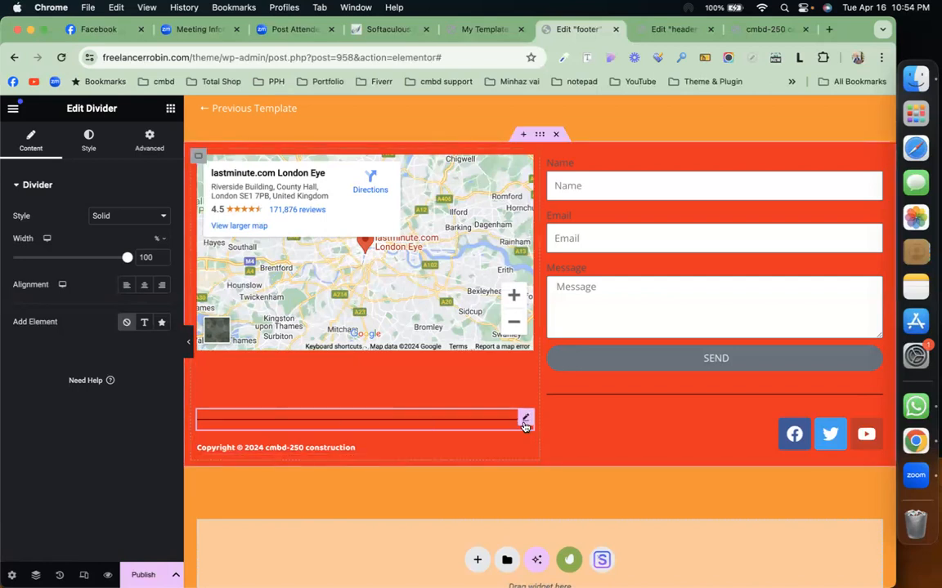
pyautogui.rightClick(526, 422)
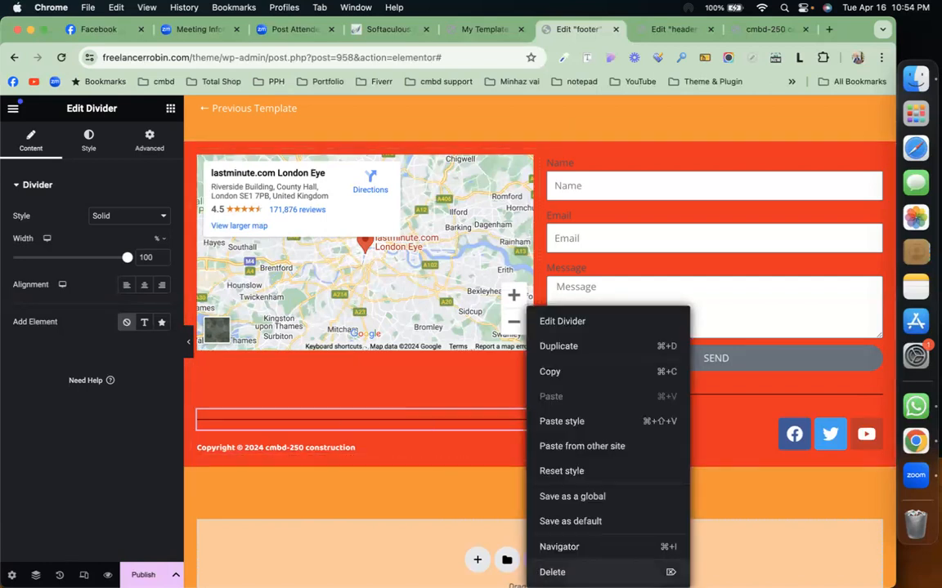
pyautogui.click(551, 570)
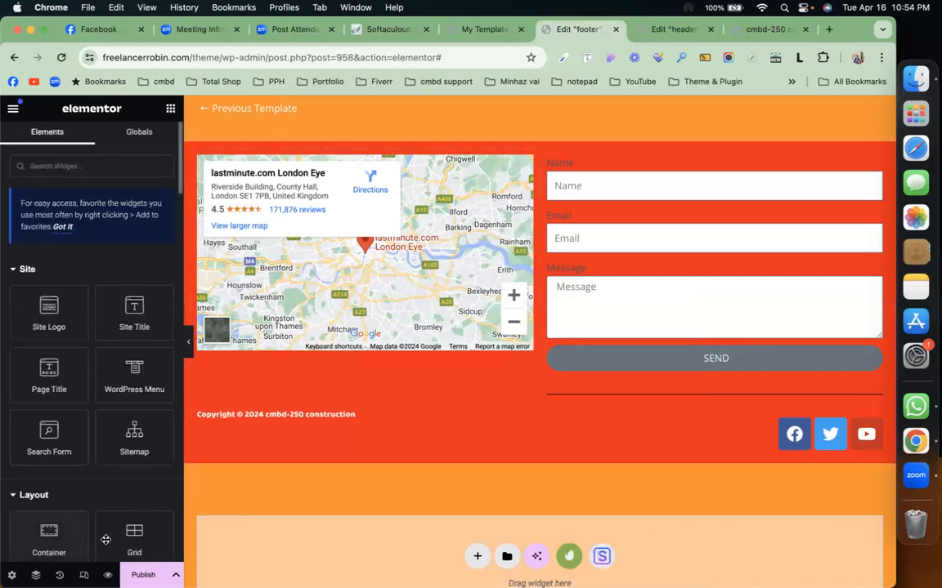
# Publish the footer template with an Include condition for the Entire Site.
pyautogui.click(143, 574)
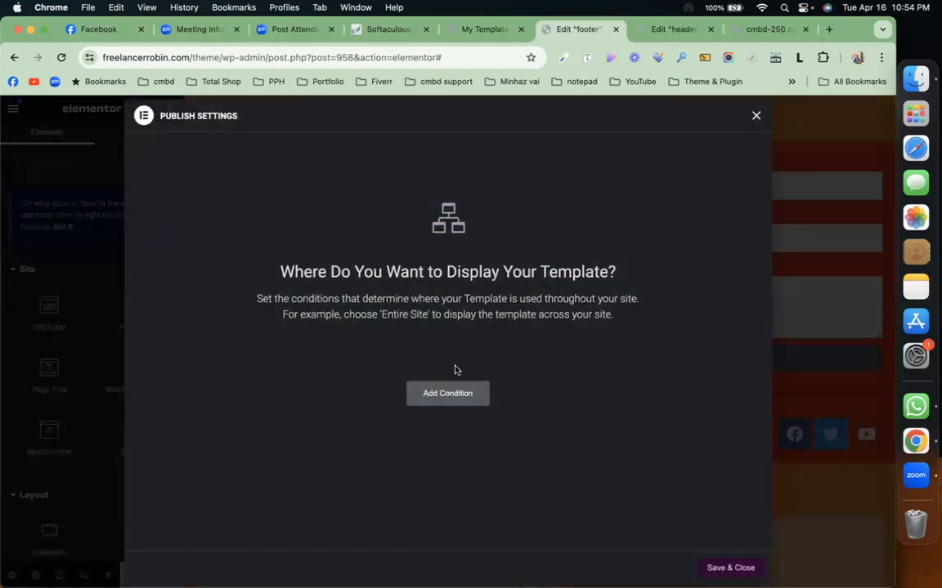
pyautogui.click(461, 401)
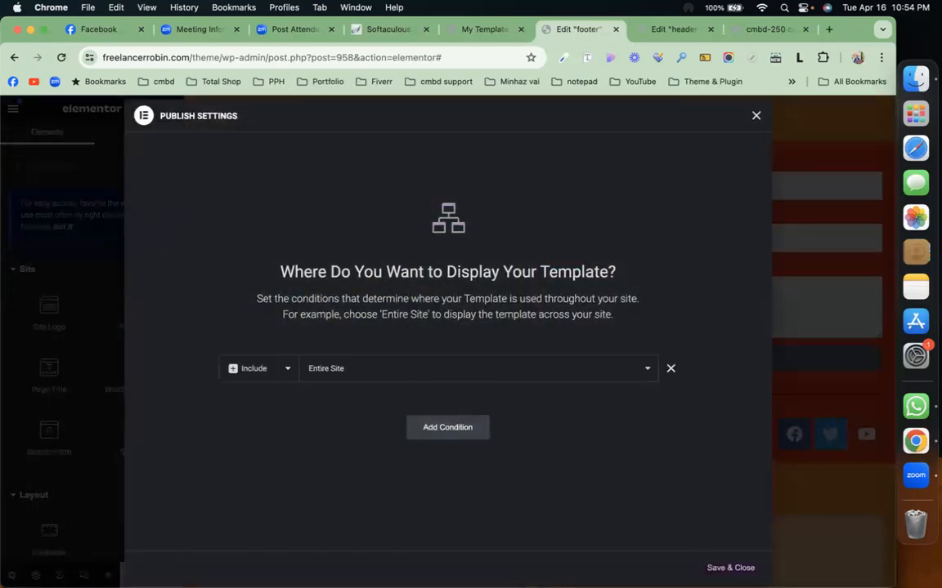
pyautogui.click(736, 574)
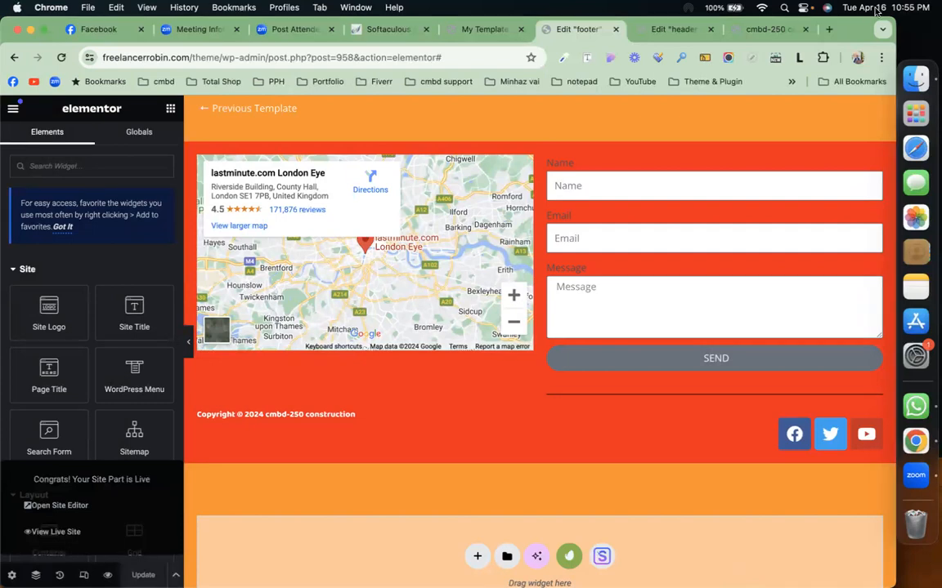
# Reload the live home page and check its new footer and header.
pyautogui.click(773, 31)
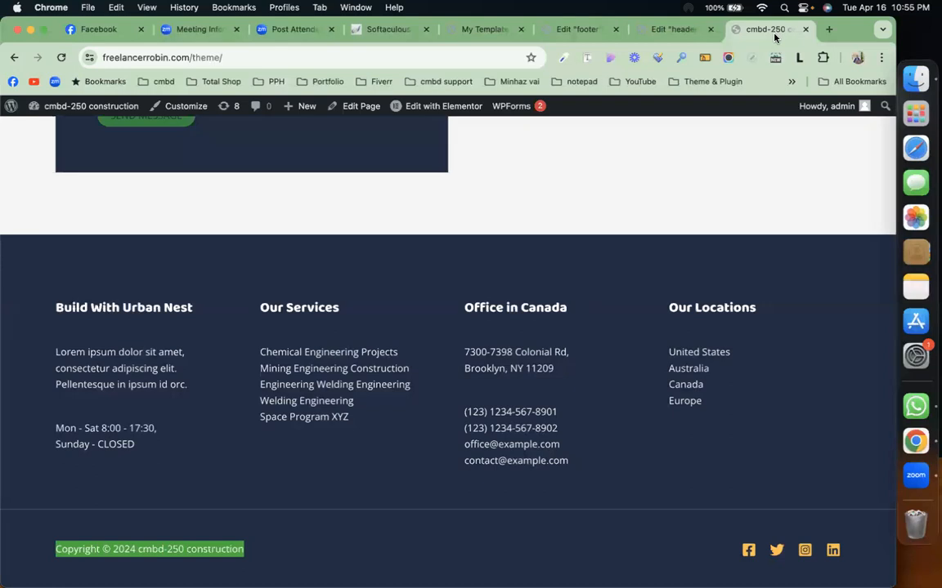
pyautogui.press('super+r')
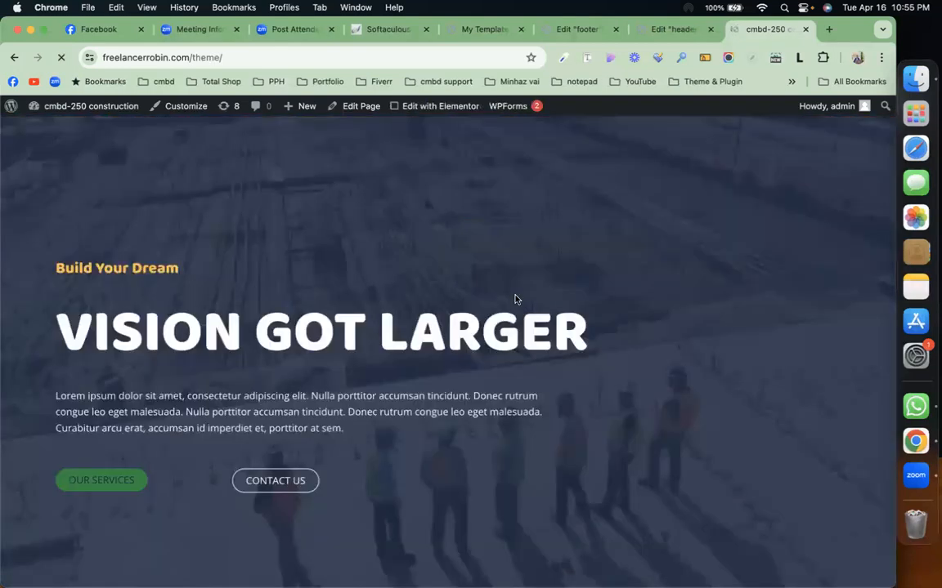
pyautogui.scroll(-15, 515, 299)
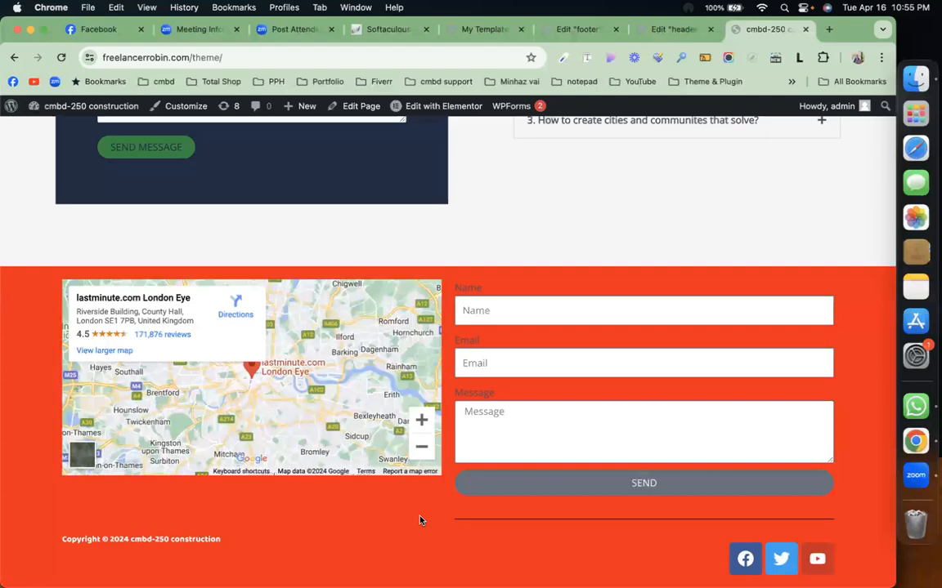
pyautogui.scroll(15, 419, 521)
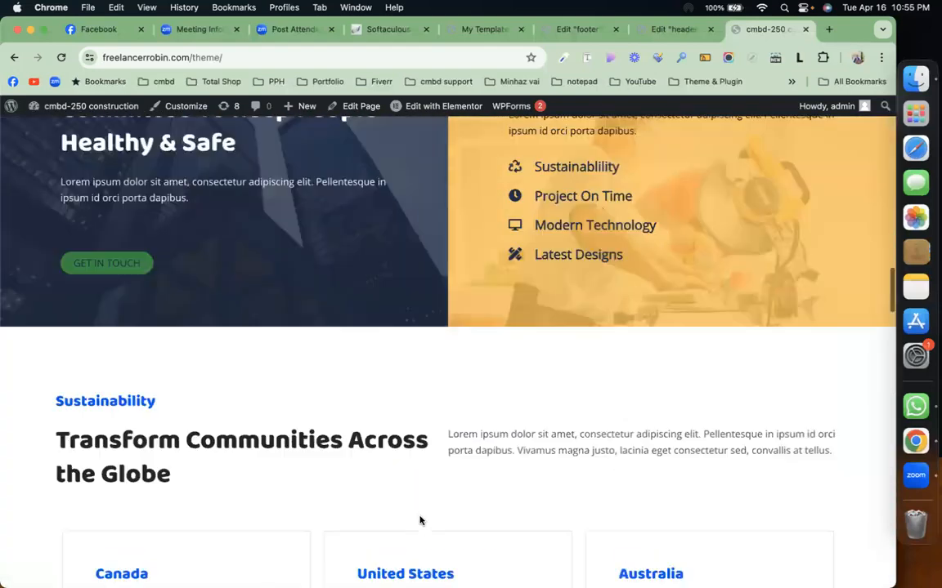
pyautogui.scroll(10, 419, 521)
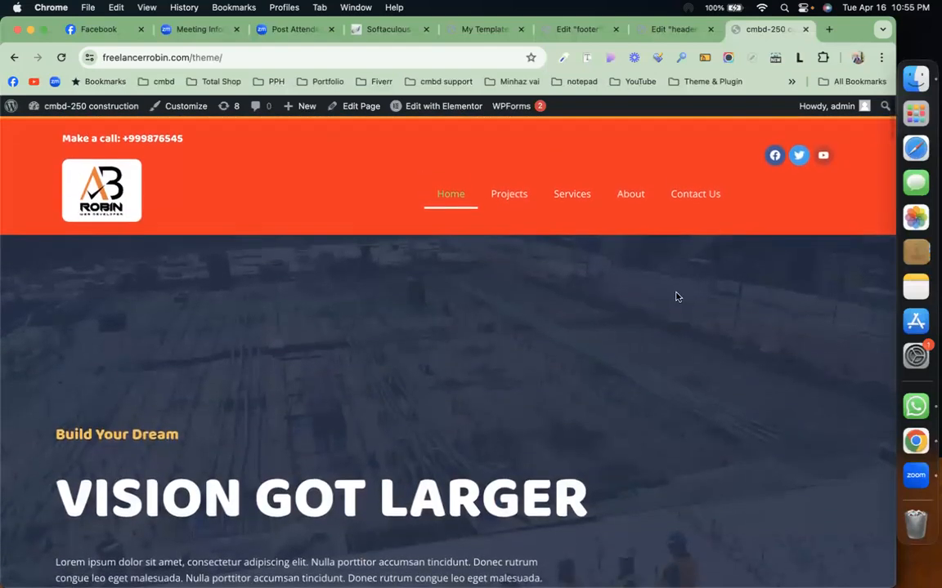
# Check the header and footer on the live Contact Us page, and return to the footer template.
pyautogui.click(693, 193)
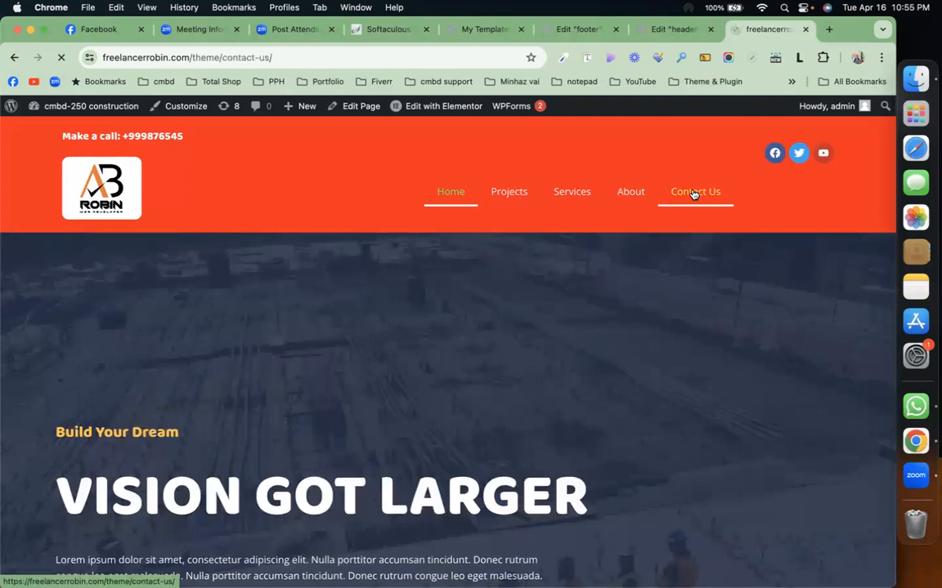
pyautogui.scroll(-15, 367, 521)
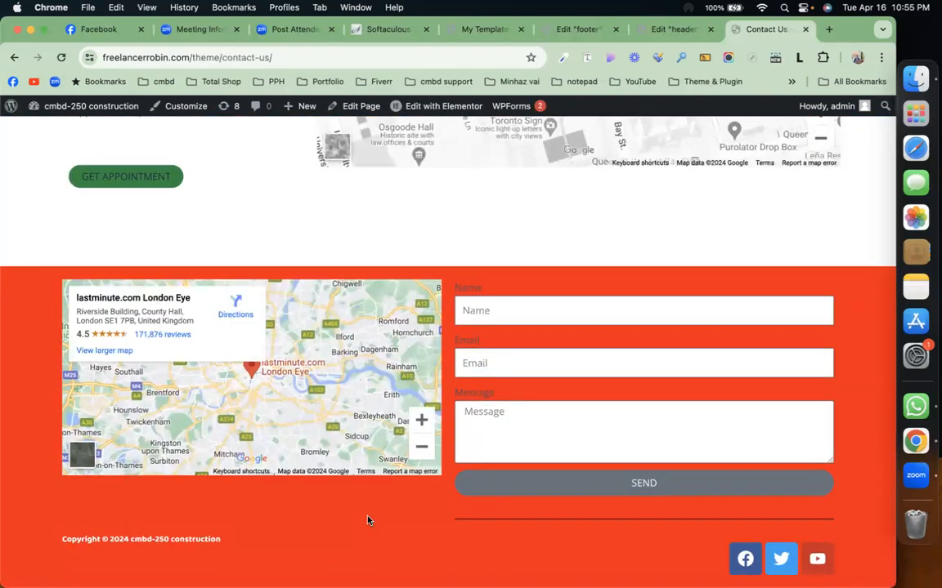
pyautogui.scroll(15, 367, 521)
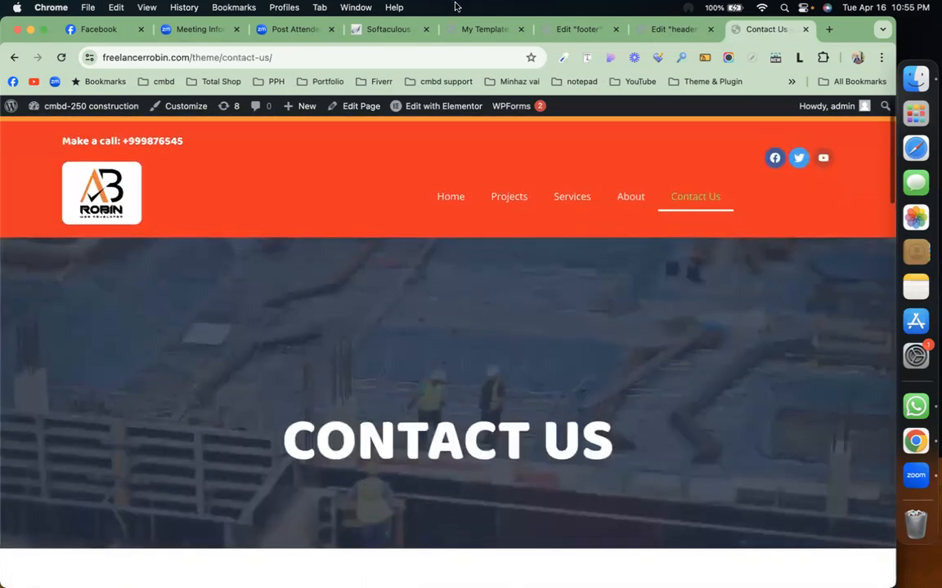
pyautogui.click(566, 29)
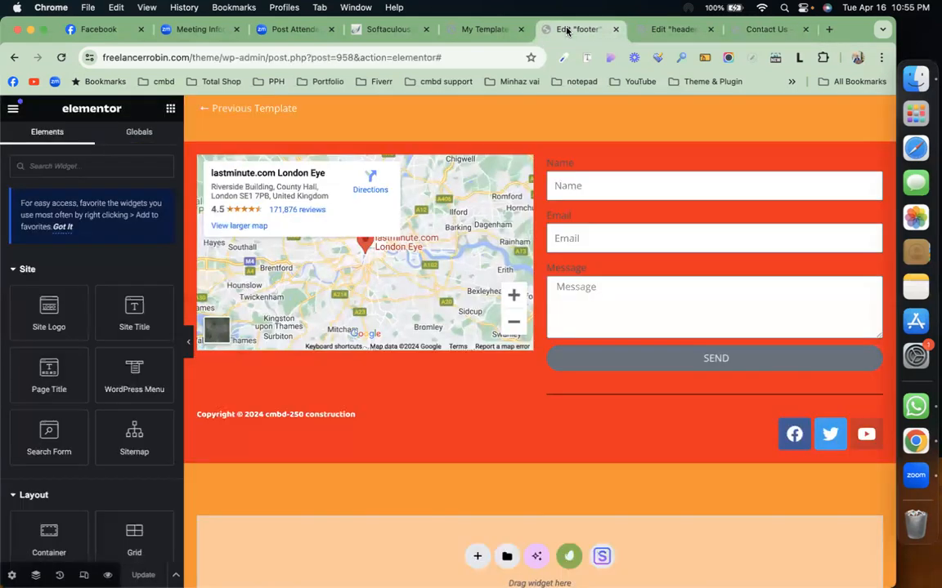
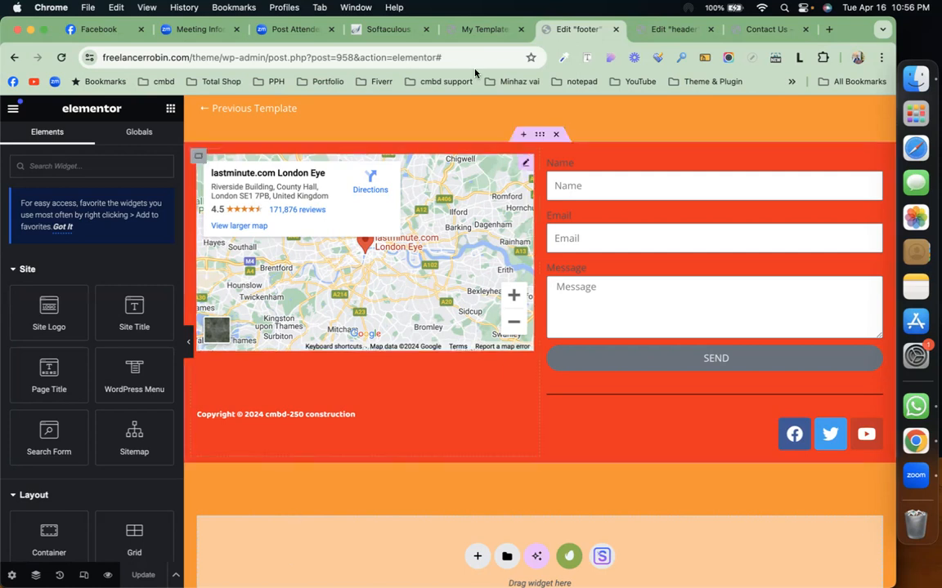
# Open the new template form in a separate browser tab and close the footer and header editors.
pyautogui.click(447, 35)
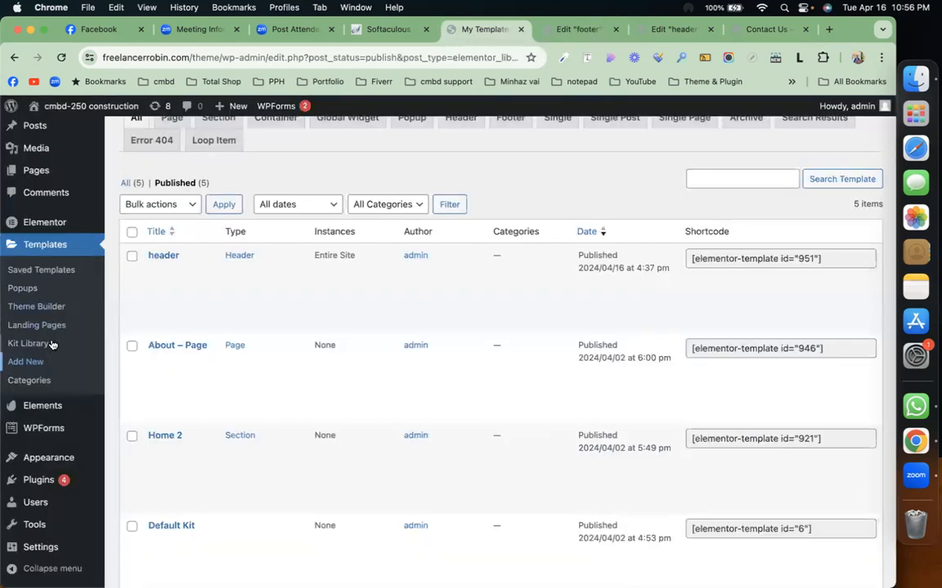
pyautogui.rightClick(24, 363)
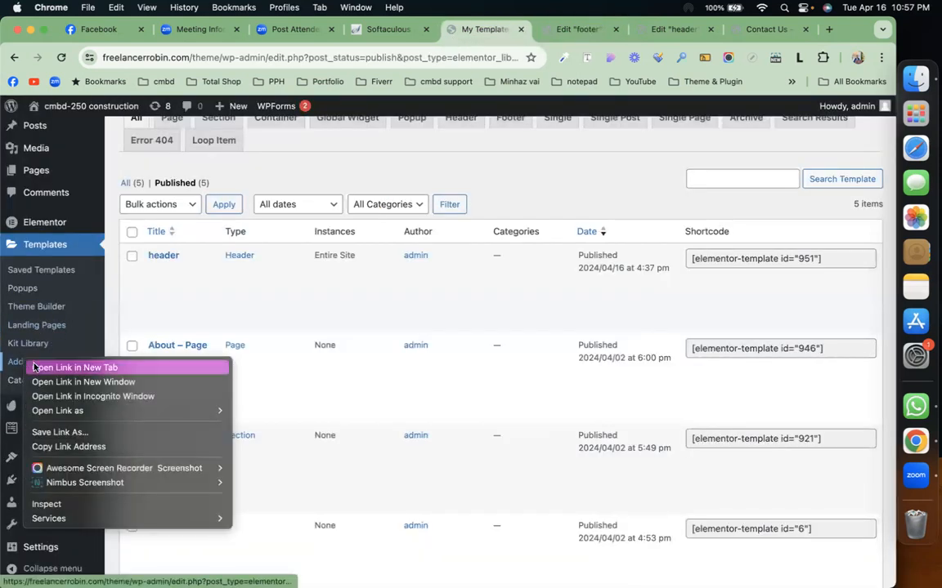
pyautogui.click(49, 370)
pyautogui.click(635, 30)
pyautogui.click(637, 30)
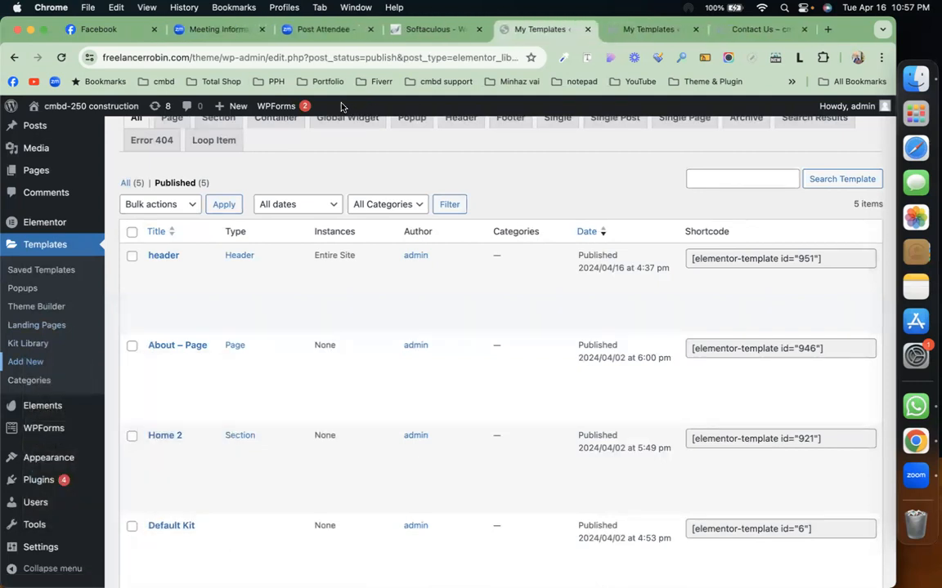
pyautogui.click(654, 31)
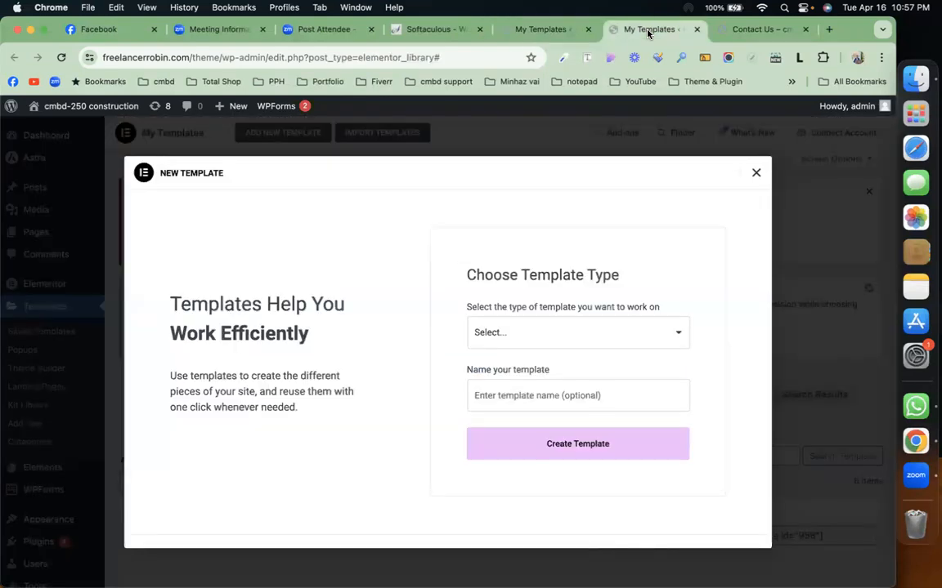
# Create a Section template named section 01.
pyautogui.click(545, 332)
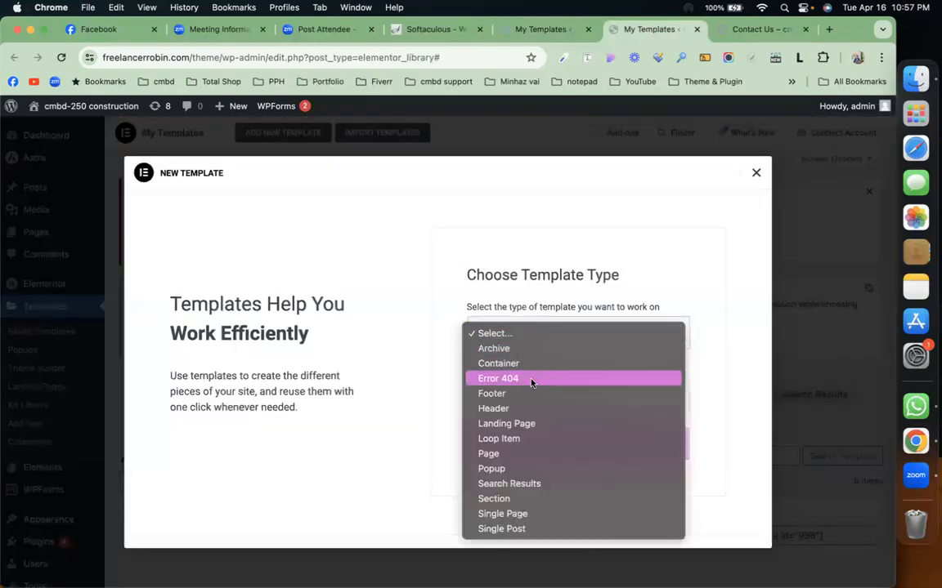
pyautogui.click(521, 501)
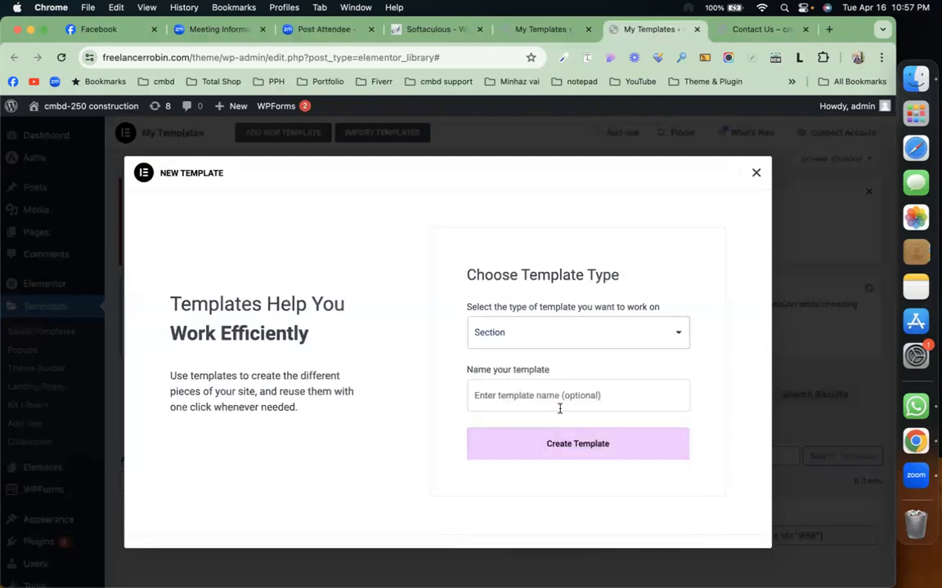
pyautogui.click(575, 397)
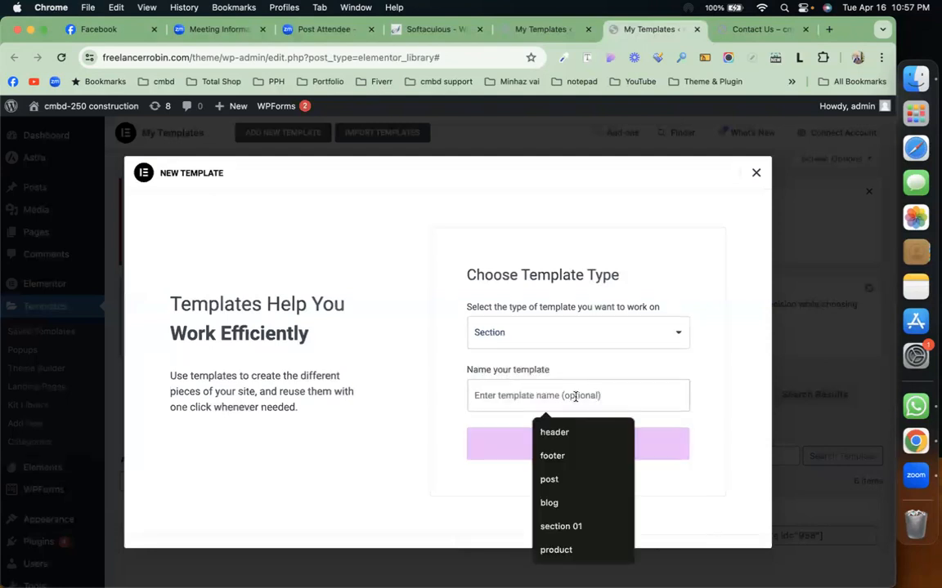
pyautogui.click(590, 527)
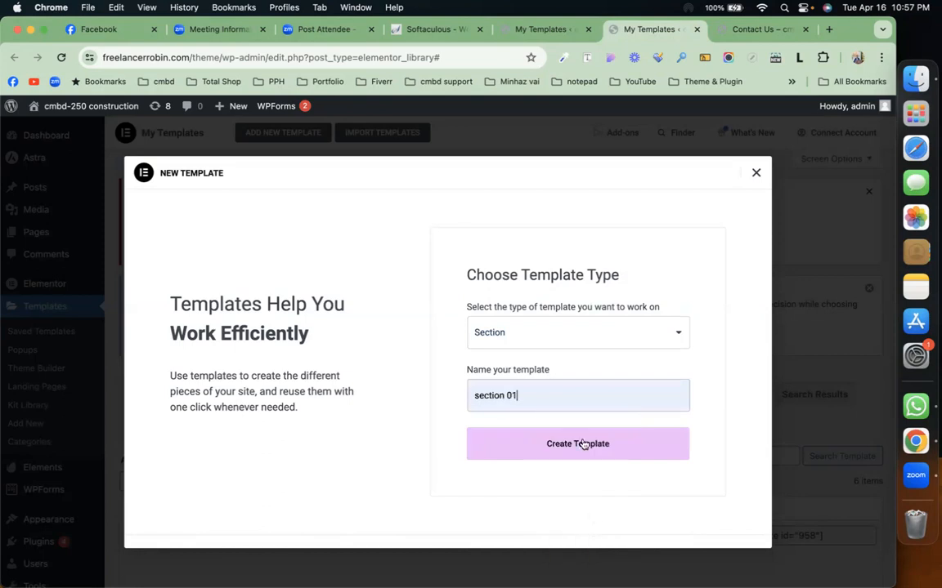
pyautogui.click(580, 446)
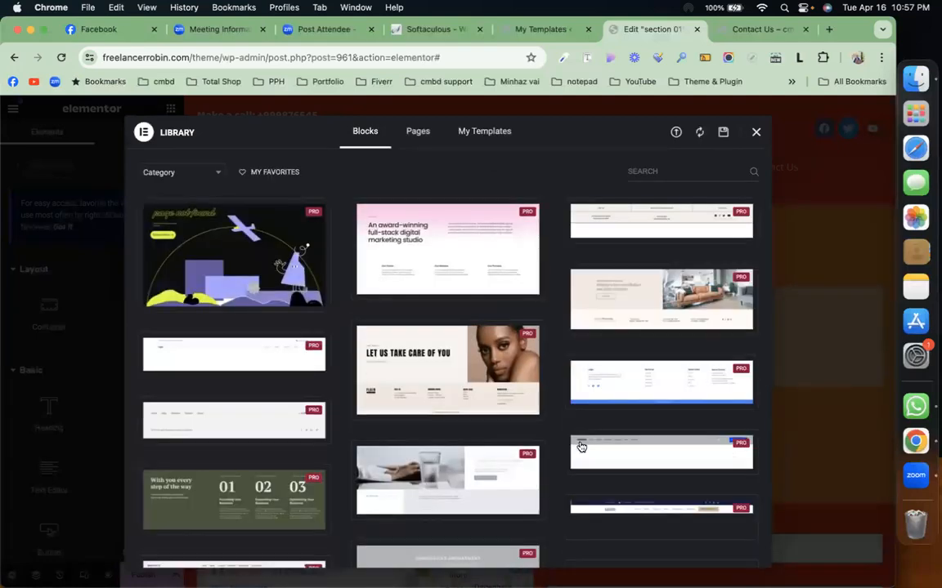
# Dismiss the template library and add a Flexbox container with two equal columns.
pyautogui.click(756, 133)
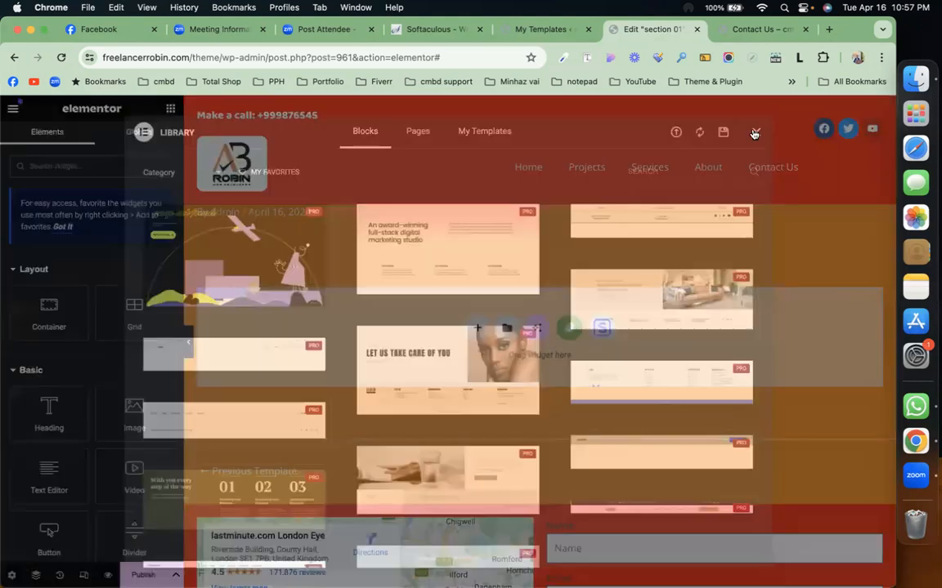
pyautogui.click(477, 328)
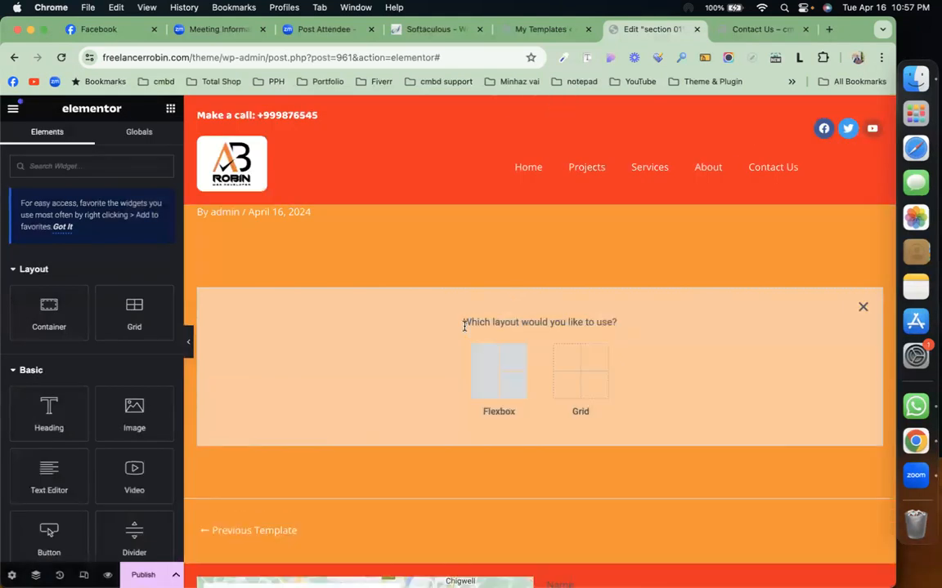
pyautogui.click(491, 376)
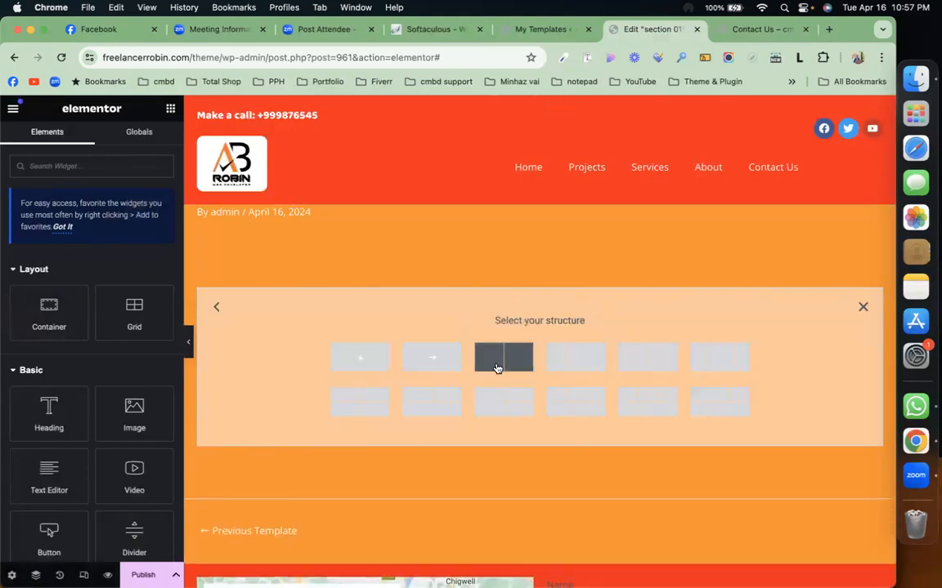
pyautogui.click(496, 368)
# Place a Text Editor widget in the container's left column and copy its placeholder paragraph.
pyautogui.click(170, 107)
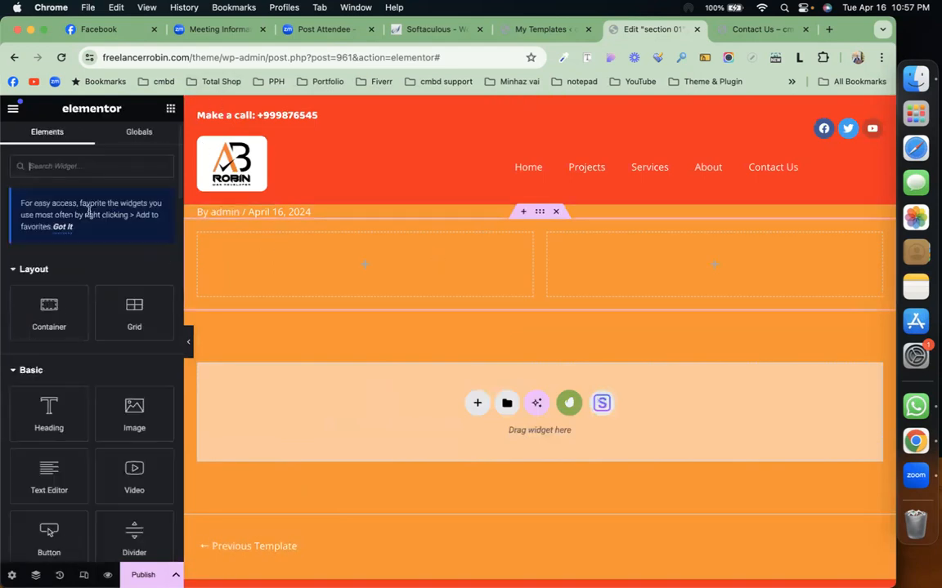
pyautogui.scroll(-3, 69, 375)
pyautogui.moveTo(121, 285); pyautogui.dragTo(344, 266)
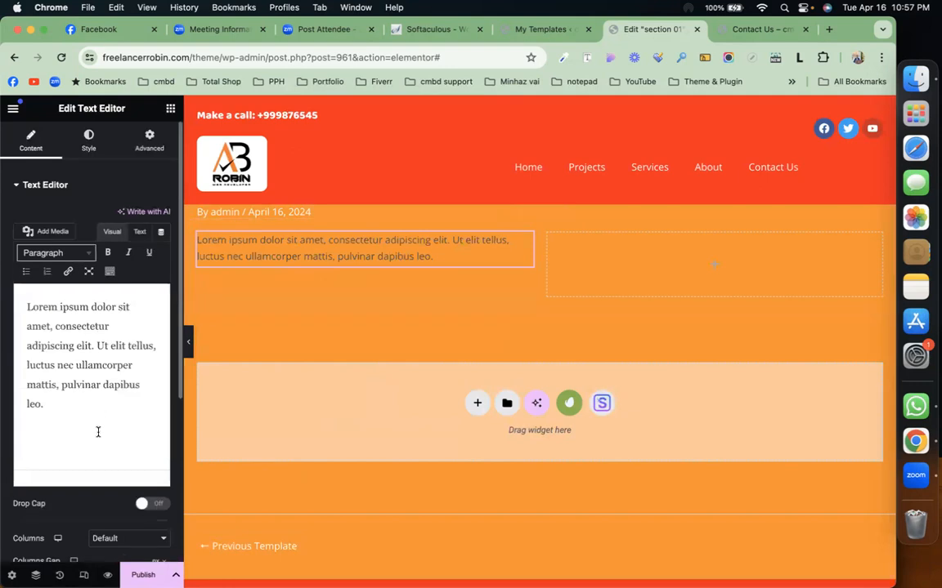
pyautogui.press('super+a')
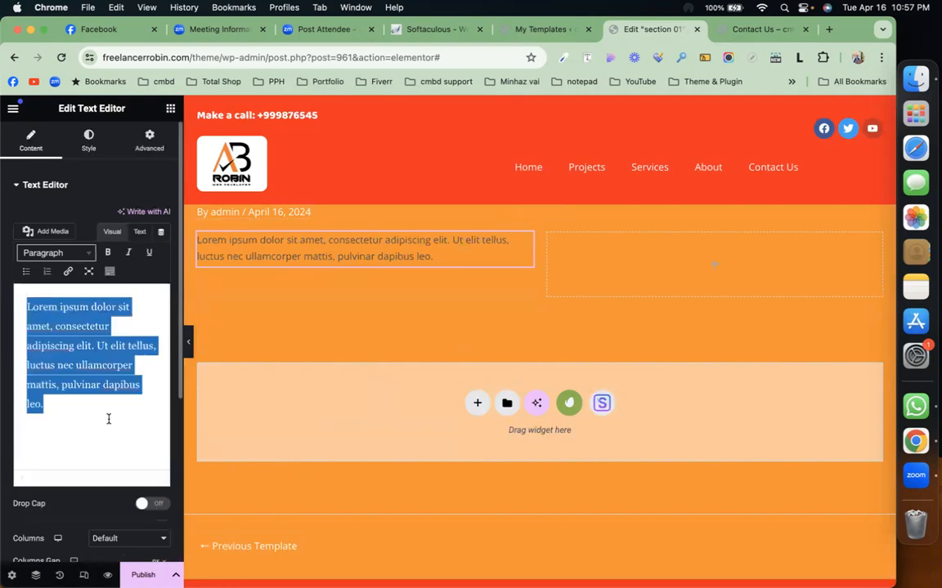
pyautogui.press('super+c')
pyautogui.click(109, 418)
pyautogui.press('super+v')
pyautogui.press('super+v')
pyautogui.press('super+v')
pyautogui.press('super+v')
pyautogui.press('super+v')
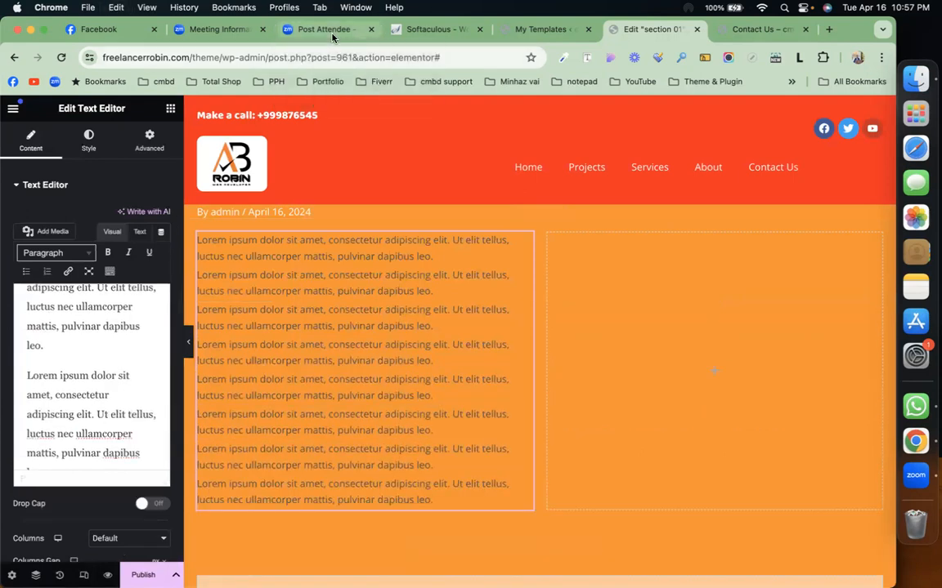
pyautogui.press('super+z')
pyautogui.press('super+z')
pyautogui.press('super+z')
pyautogui.press('super+z')
pyautogui.press('super+z')
pyautogui.press('super+z')
pyautogui.press('super+z')
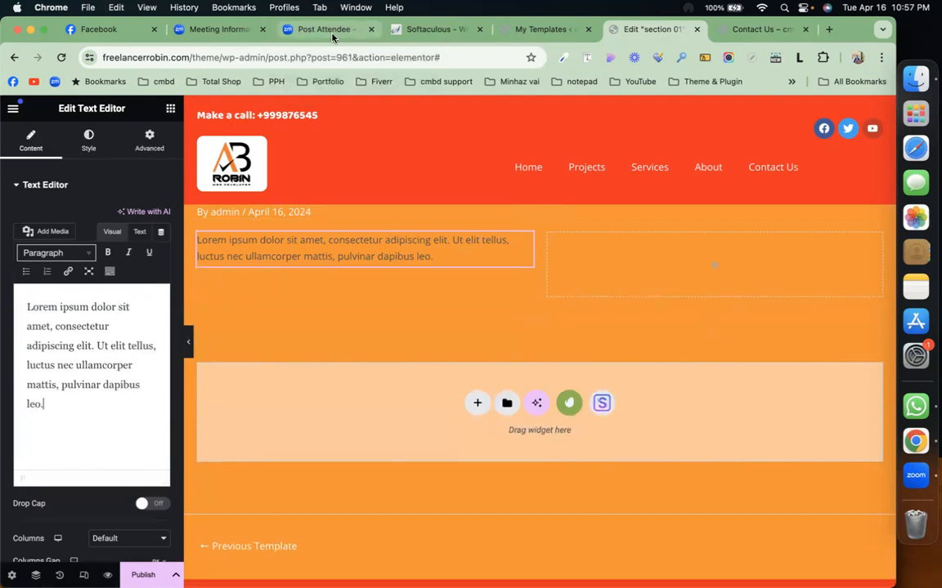
# Paste the copied placeholder text once more and join both copies into a single paragraph.
pyautogui.press('super+v')
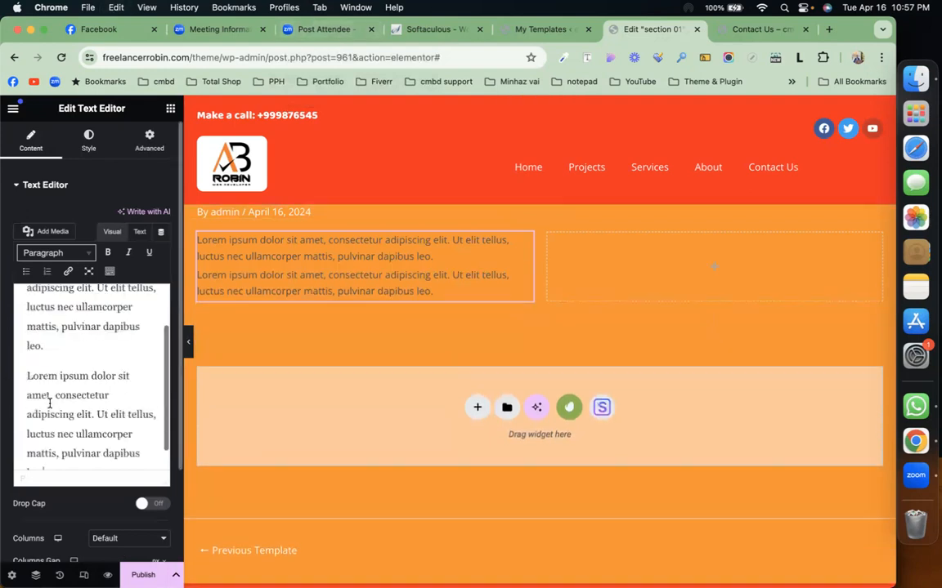
pyautogui.click(27, 375)
pyautogui.press('BackSpace')
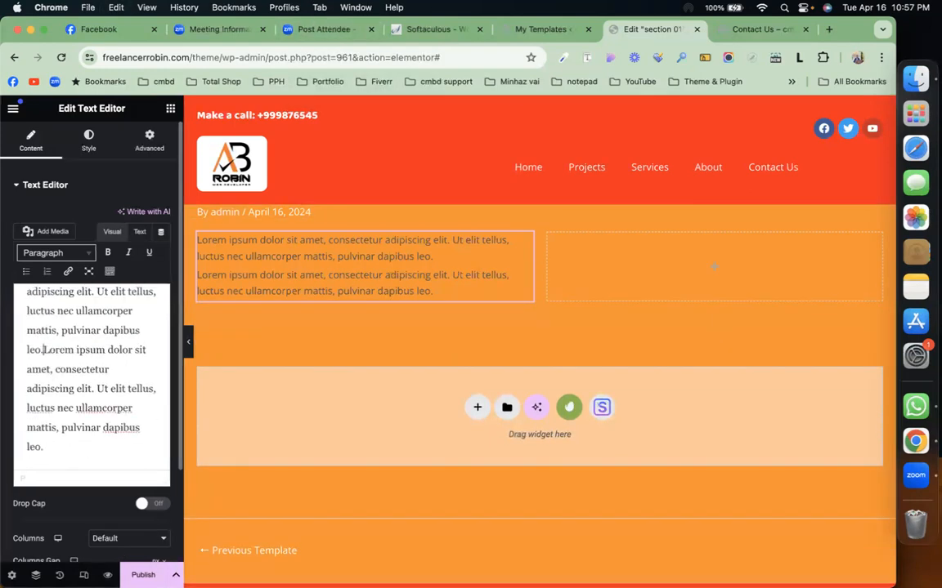
# Copy the joined paragraph and paste it again below as a second paragraph in the Text Editor.
pyautogui.press('super+a')
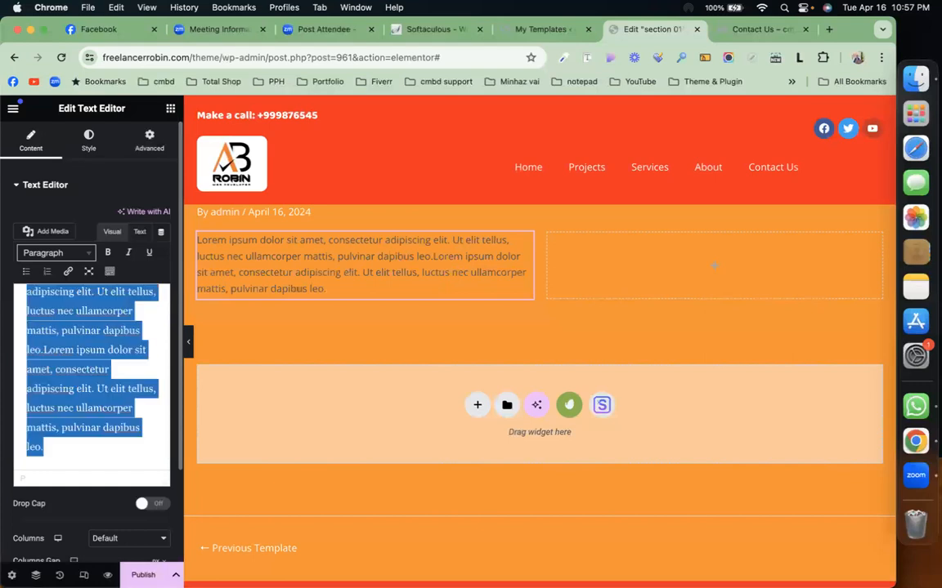
pyautogui.press('super+c')
pyautogui.click(60, 445)
pyautogui.press('super+v')
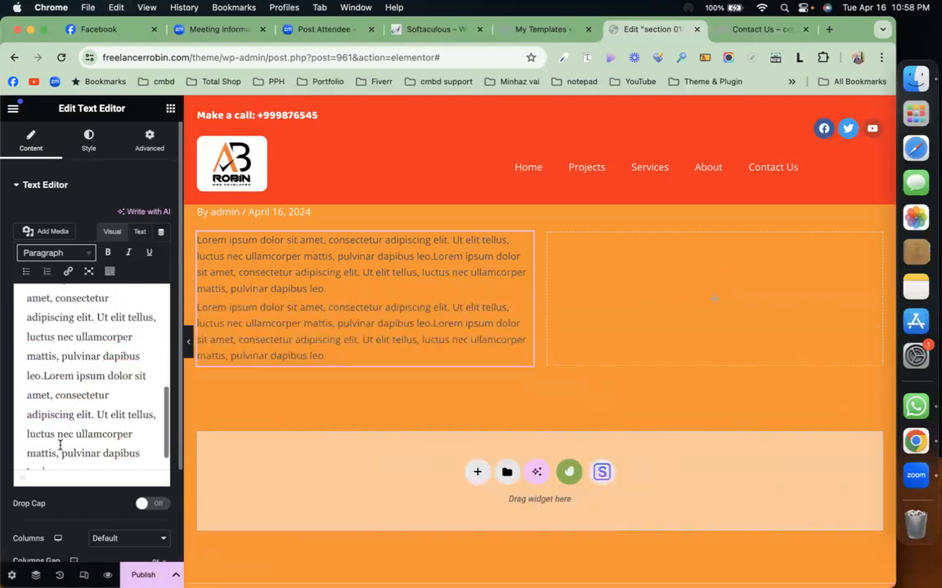
pyautogui.scroll(3, 60, 445)
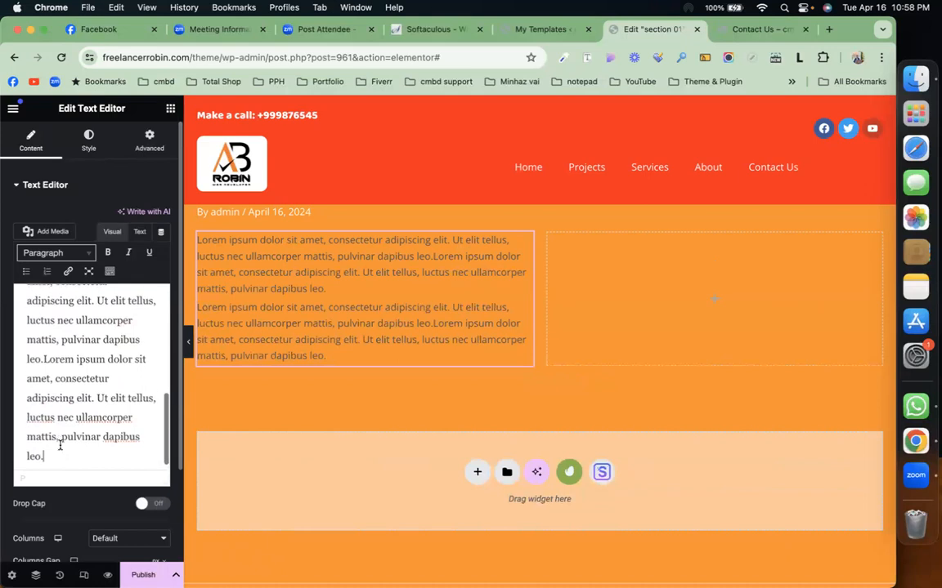
# Join the second placeholder paragraph onto the first so the Text Editor holds one continuous paragraph.
pyautogui.scroll(2, 60, 446)
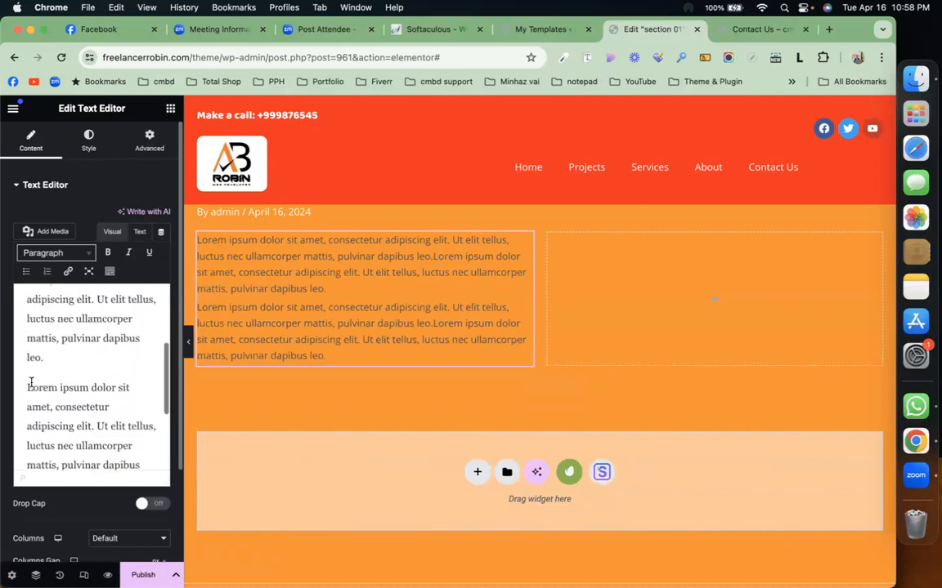
pyautogui.click(28, 385)
pyautogui.press('BackSpace')
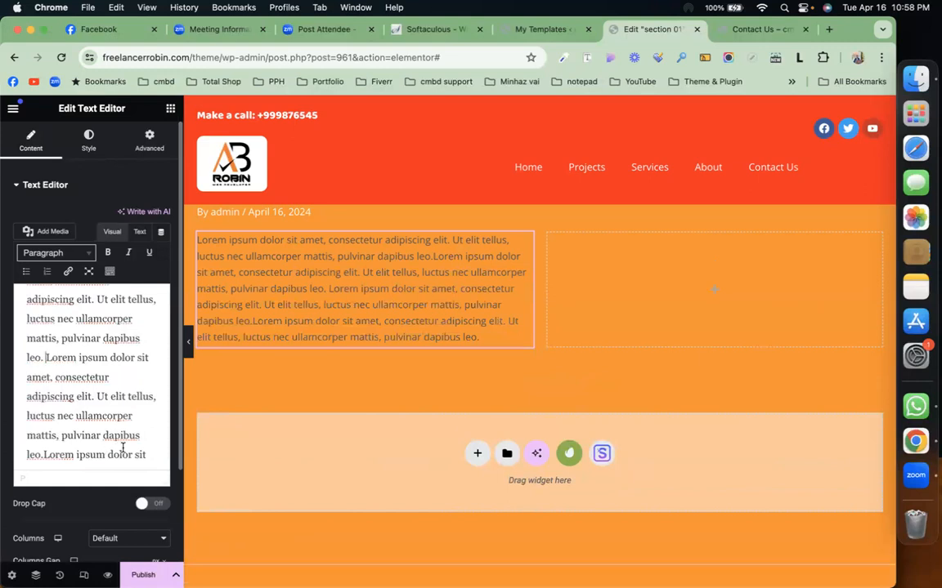
# Copy the entire joined paragraph and paste it at its end to double the length of the placeholder text.
pyautogui.press('super+a')
pyautogui.scroll(-3, 115, 447)
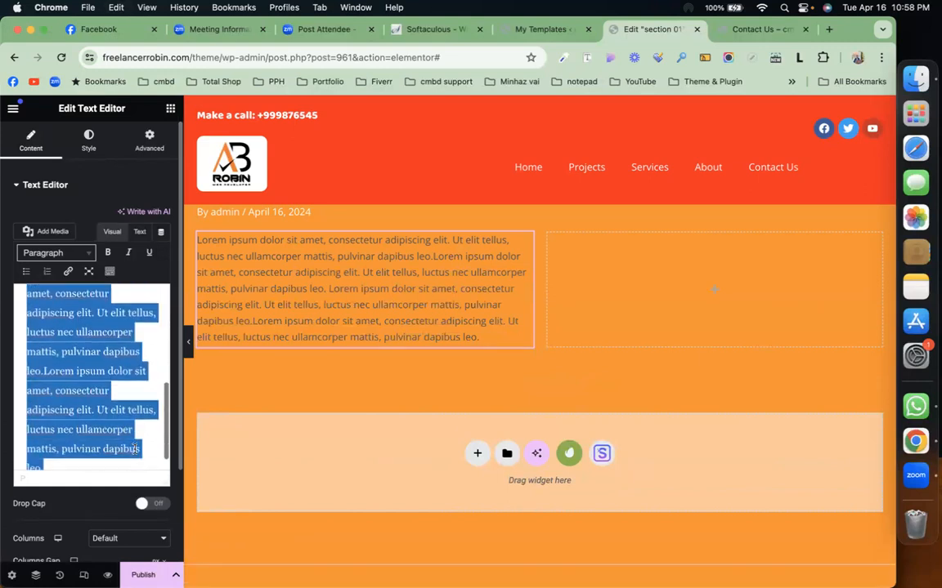
pyautogui.press('super+c')
pyautogui.click(116, 447)
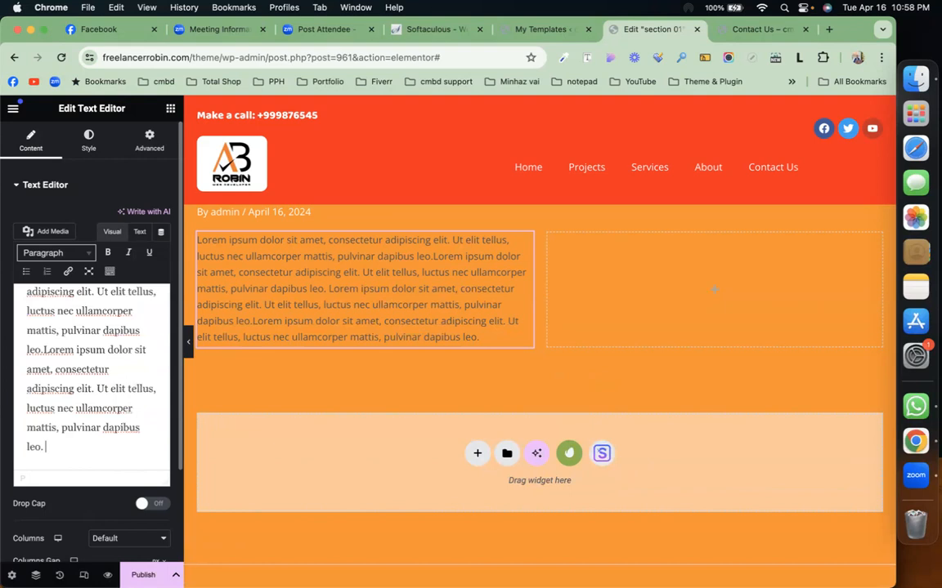
pyautogui.press('super+v')
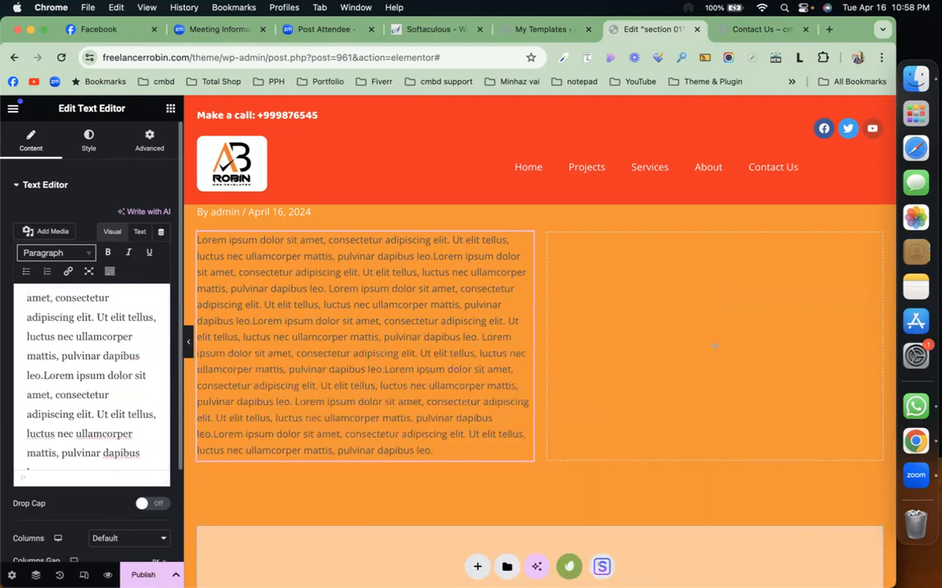
# Place an Image widget in the container's empty right column.
pyautogui.click(170, 109)
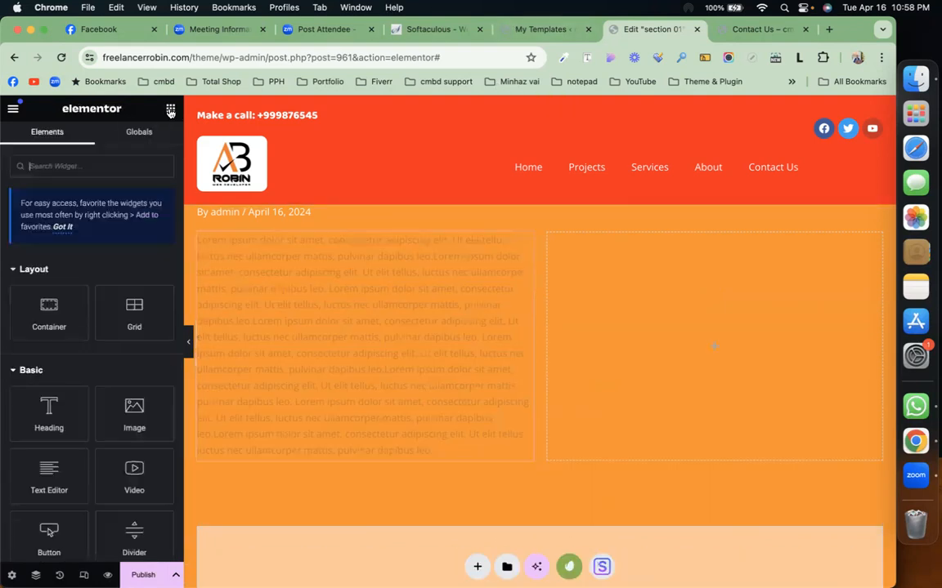
pyautogui.scroll(-5, 114, 412)
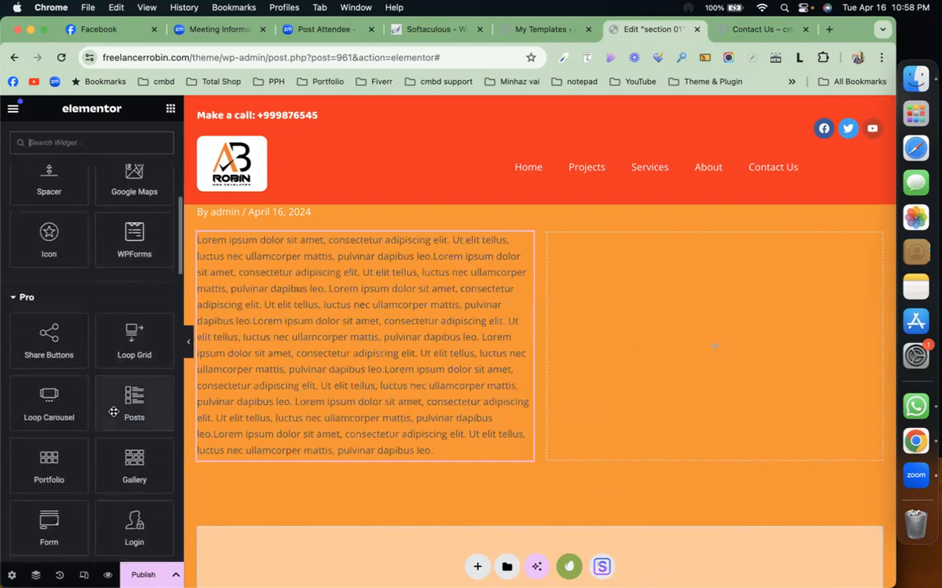
pyautogui.scroll(5, 114, 412)
pyautogui.moveTo(132, 372); pyautogui.dragTo(743, 336)
# Set the Image widget's picture to the construction site photo about-us-min.jpg from the media library.
pyautogui.click(77, 248)
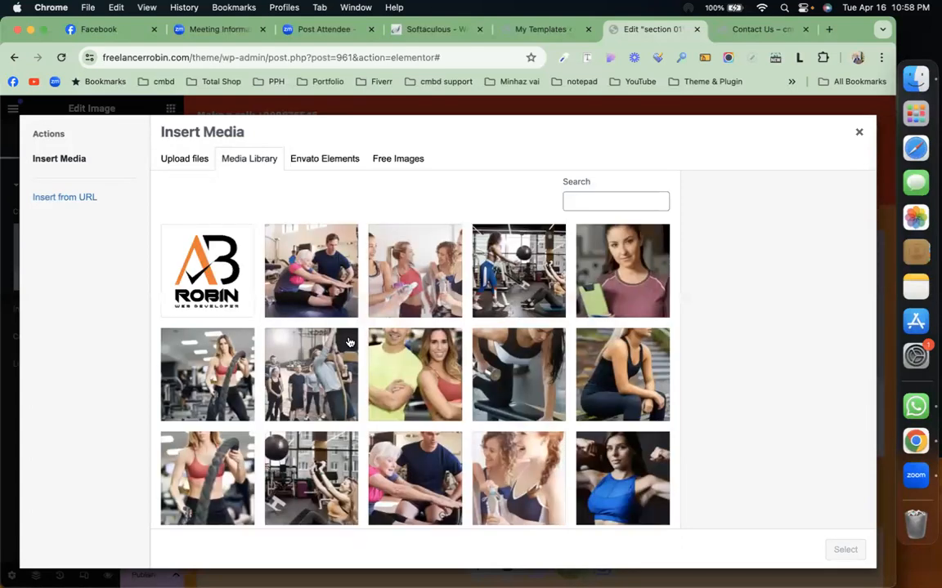
pyautogui.scroll(-10, 364, 351)
pyautogui.scroll(-8, 363, 352)
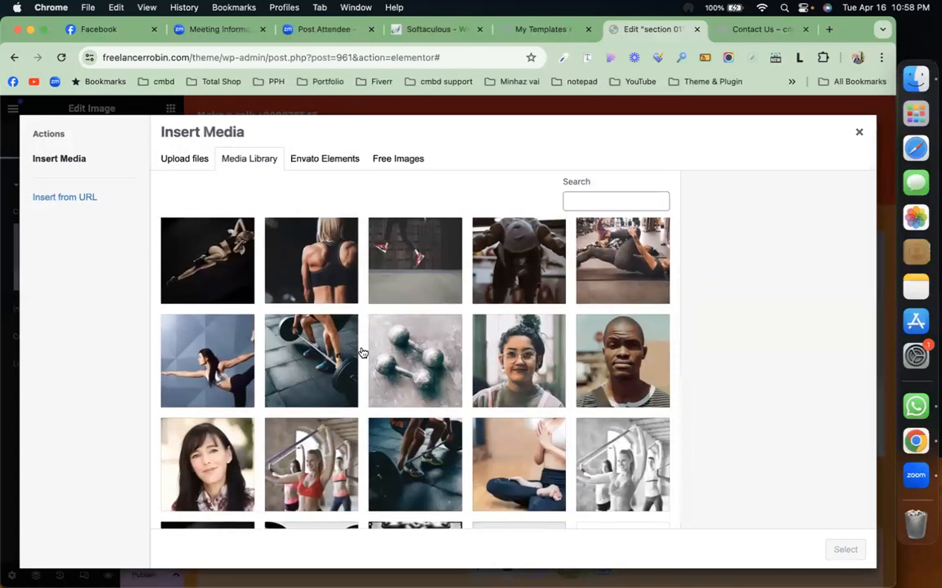
pyautogui.scroll(-5, 363, 352)
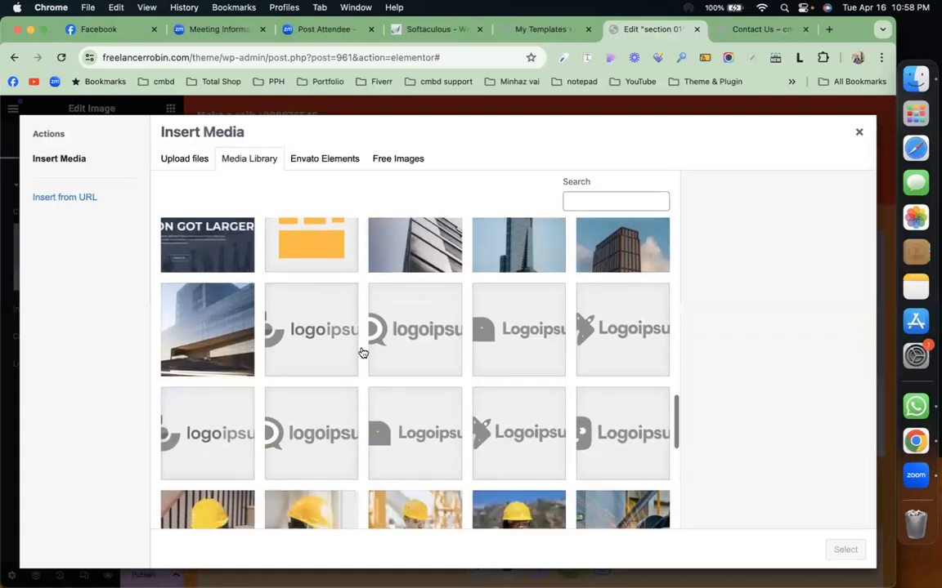
pyautogui.scroll(-5, 363, 352)
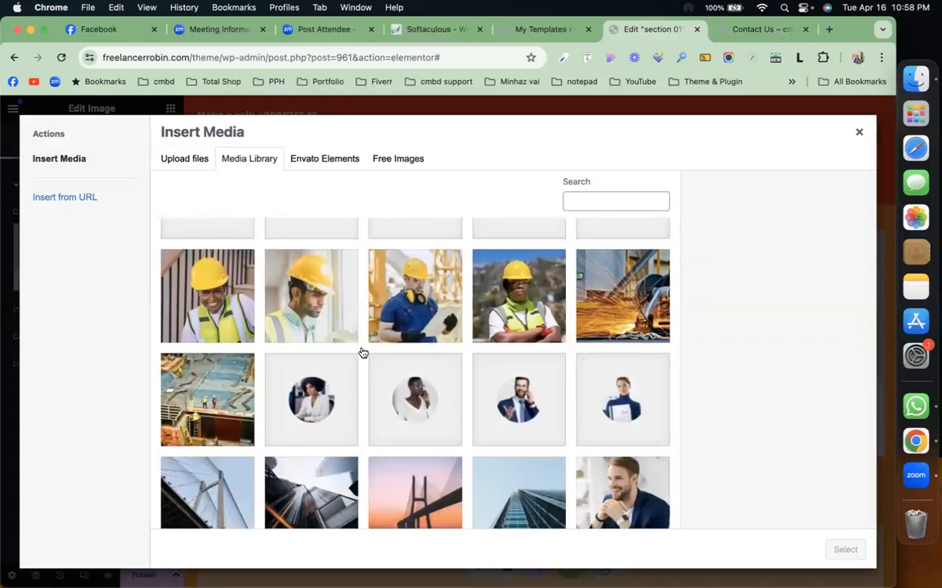
pyautogui.click(200, 369)
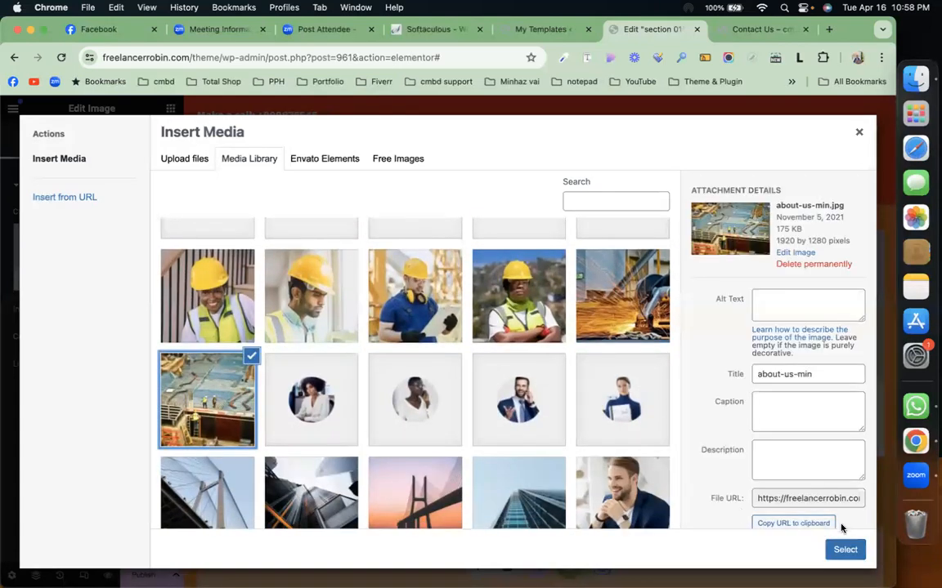
pyautogui.click(841, 551)
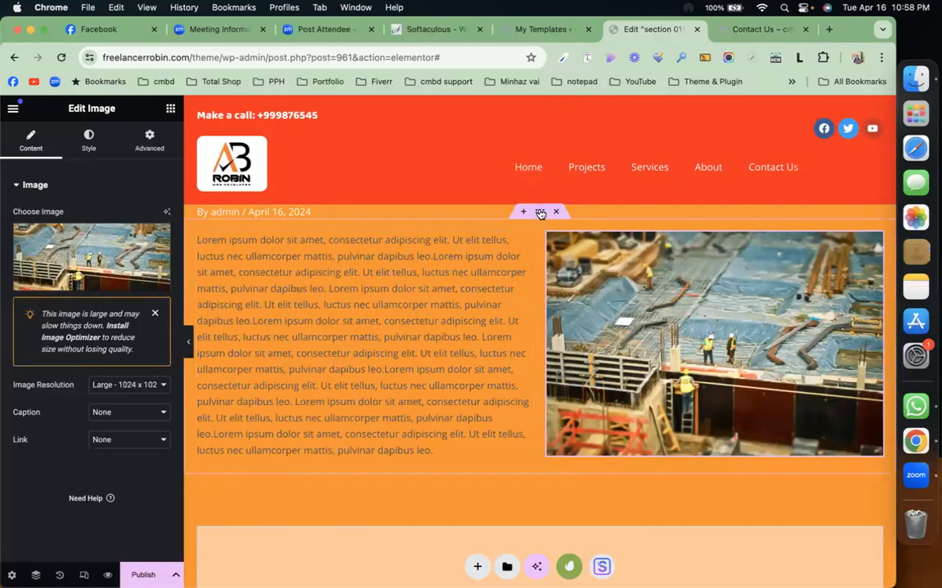
# Give the outer container a classic background in light pink #FFDFDF and publish the section template.
pyautogui.click(488, 215)
pyautogui.click(85, 139)
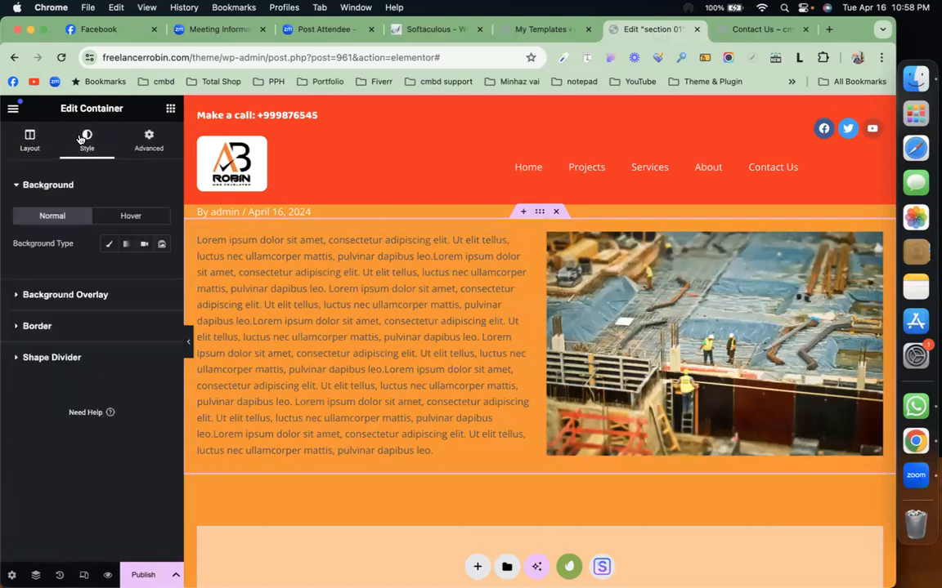
pyautogui.click(108, 243)
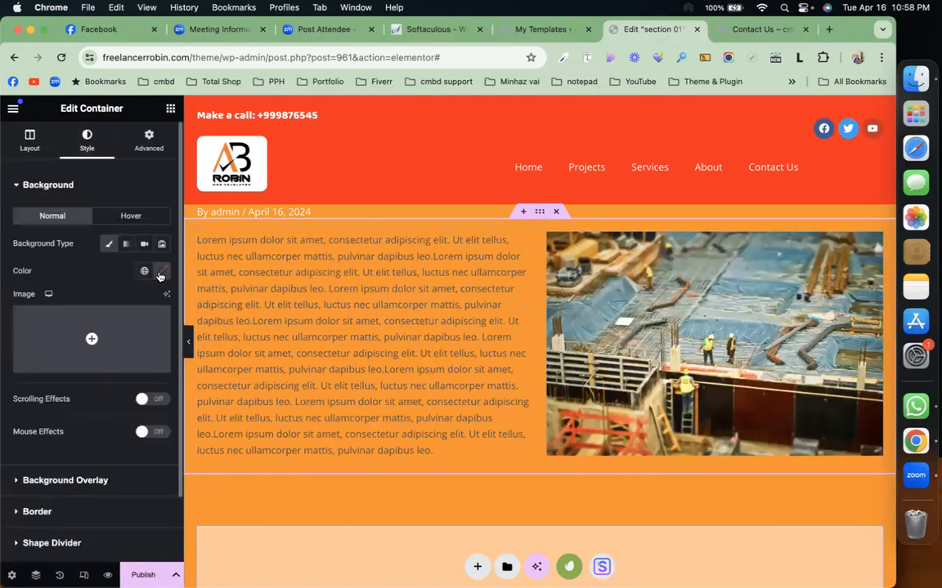
pyautogui.click(162, 270)
pyautogui.click(103, 328)
pyautogui.moveTo(103, 328); pyautogui.dragTo(104, 319)
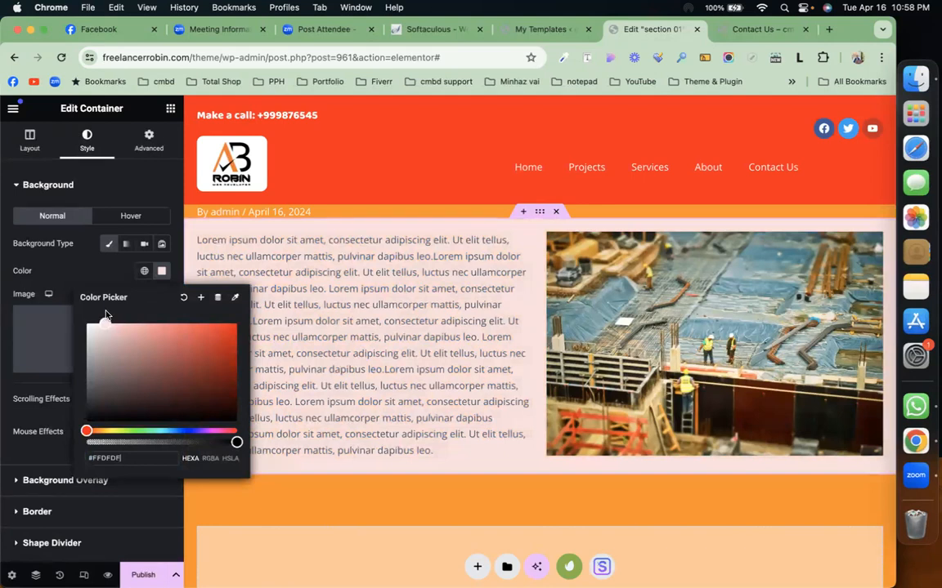
pyautogui.click(143, 575)
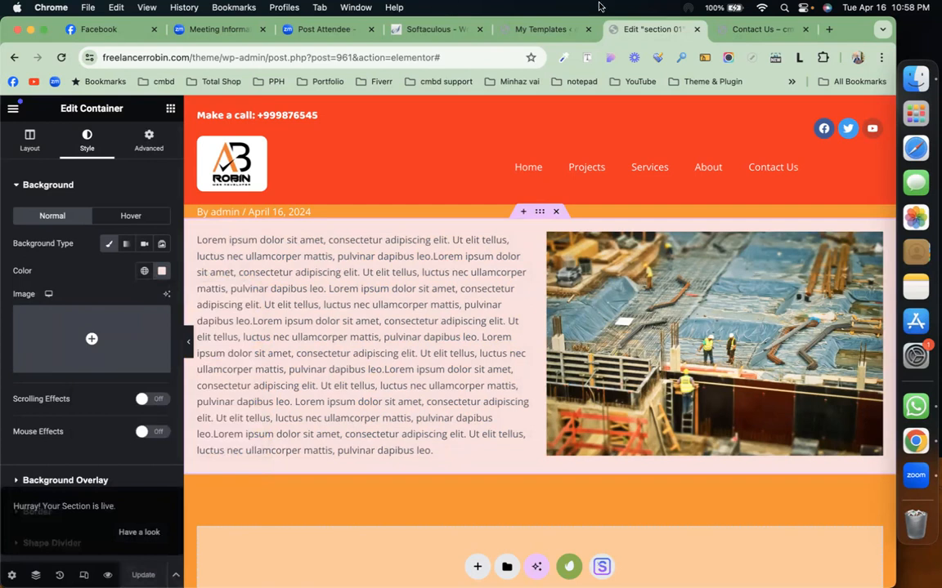
# From the WordPress list of pages, open the About and Contact Us pages for Elementor editing in separate new tabs.
pyautogui.click(535, 29)
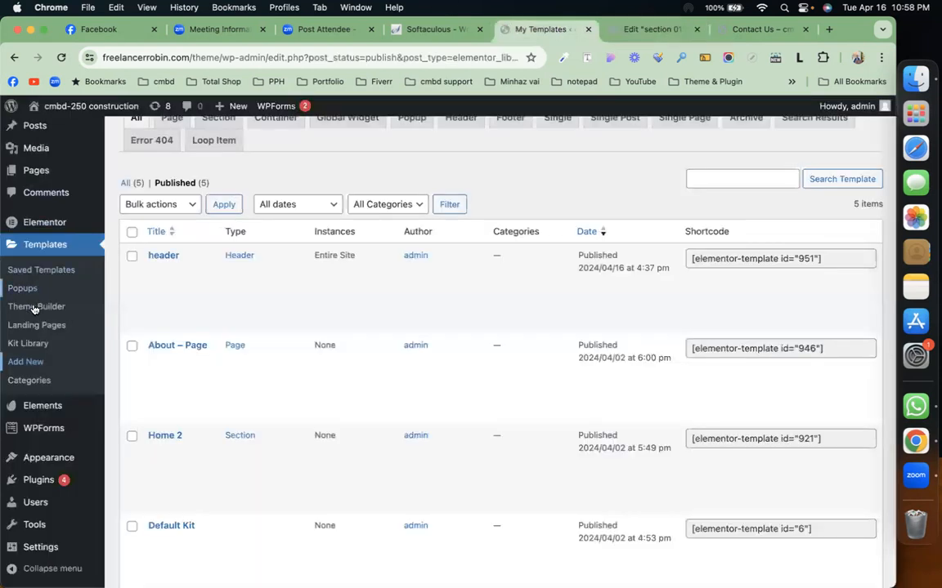
pyautogui.scroll(5, 35, 309)
pyautogui.click(33, 233)
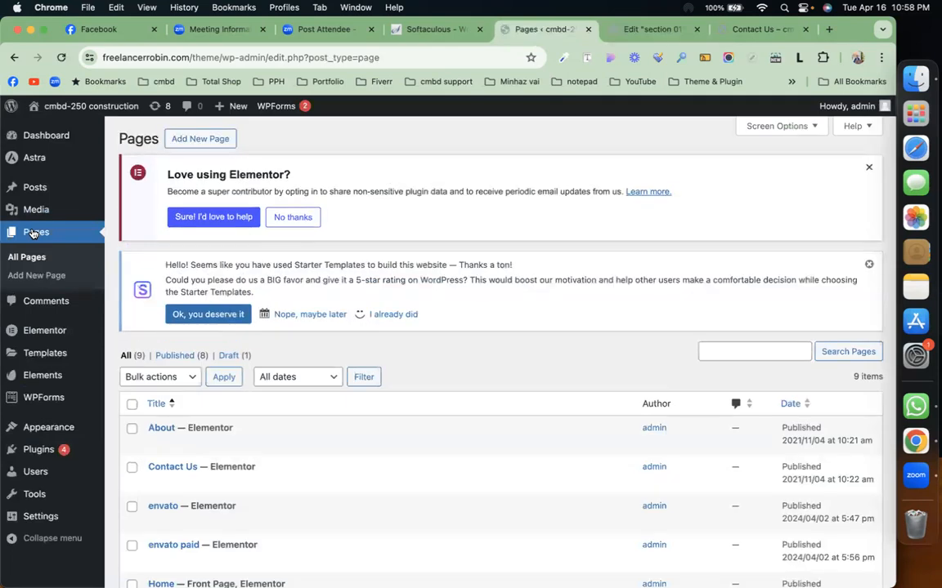
pyautogui.scroll(-3, 380, 379)
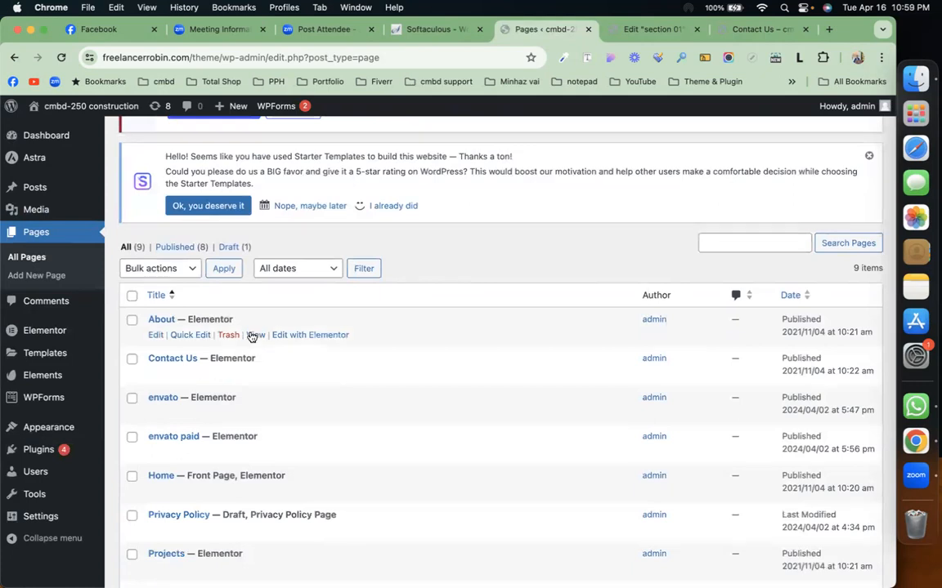
pyautogui.rightClick(292, 335)
pyautogui.click(351, 296)
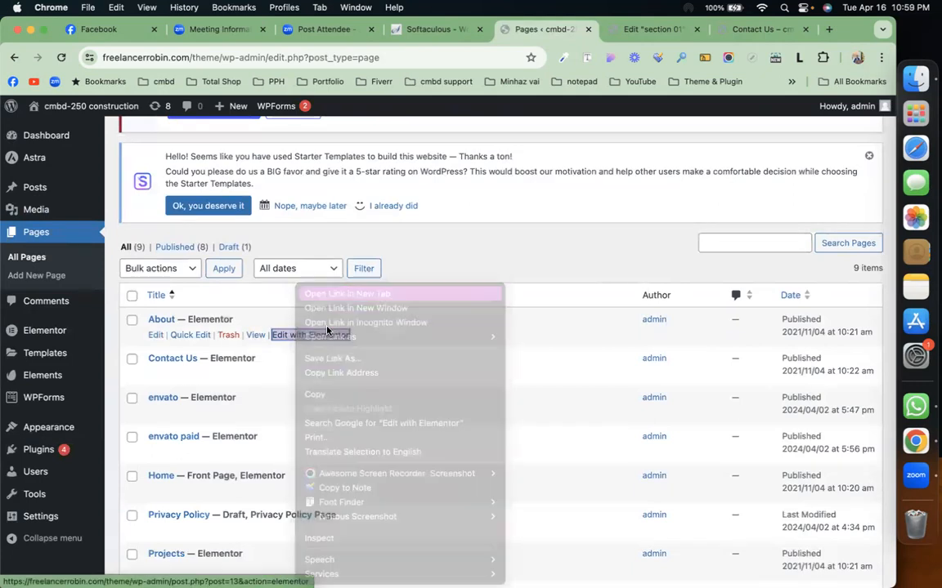
pyautogui.rightClick(314, 374)
pyautogui.click(386, 296)
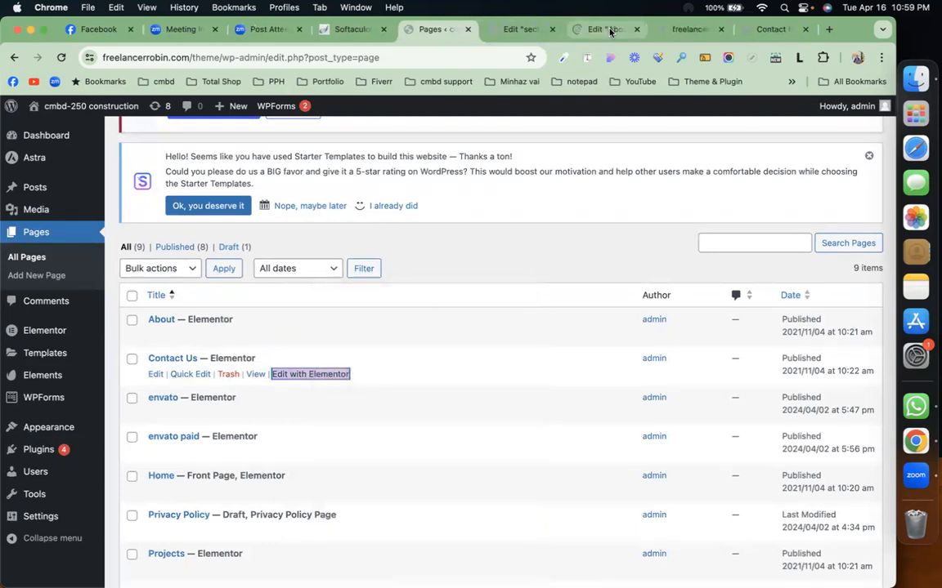
# On the About page, insert the saved section 01 template above the ABOUT US banner.
pyautogui.click(608, 29)
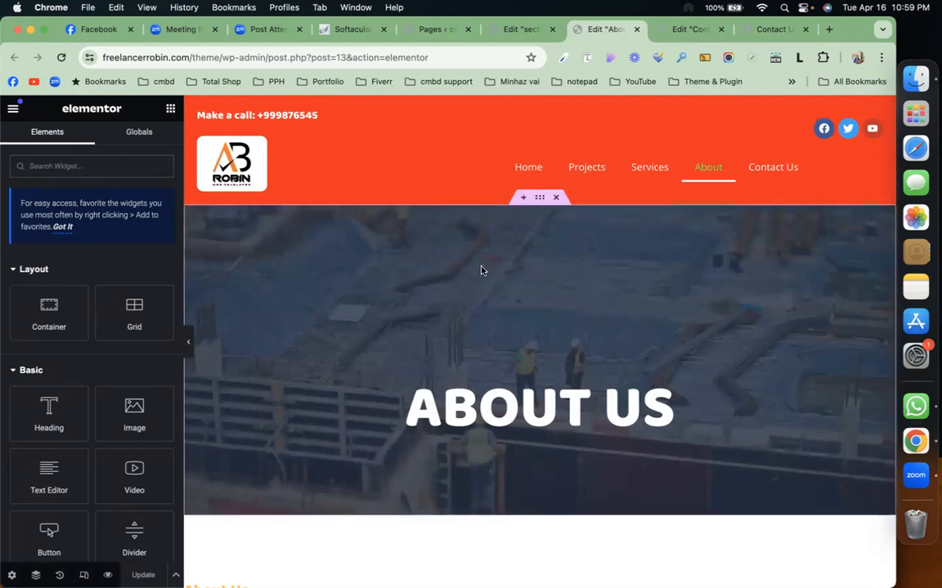
pyautogui.click(521, 202)
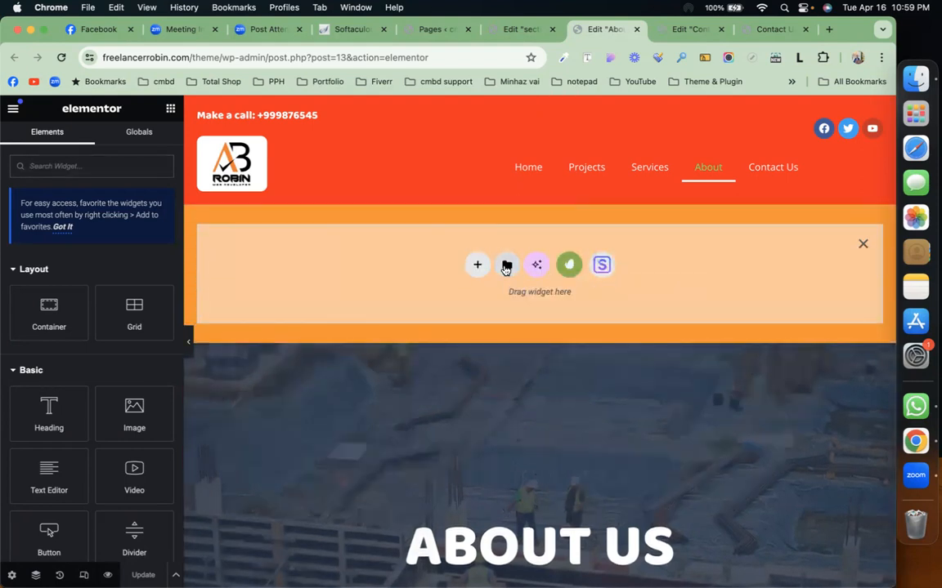
pyautogui.click(506, 266)
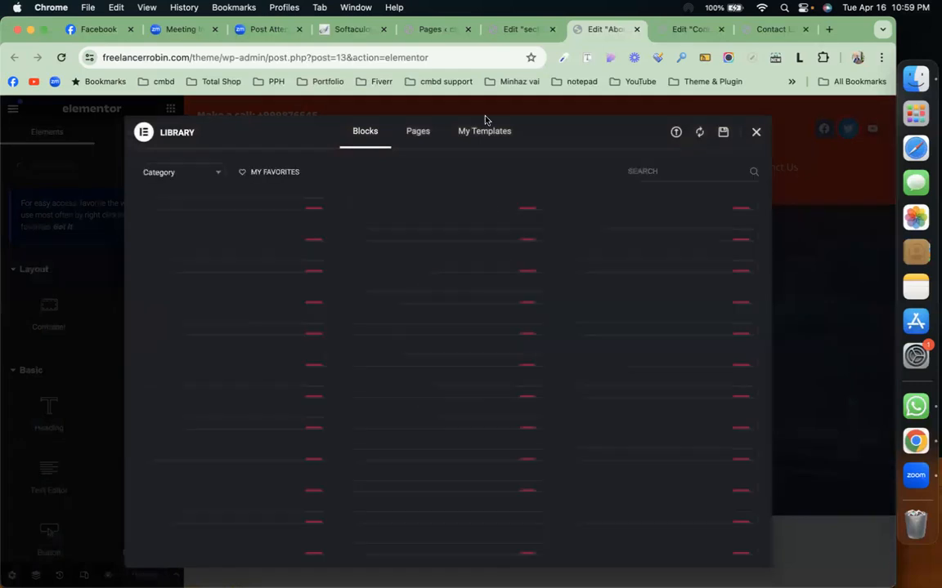
pyautogui.click(485, 133)
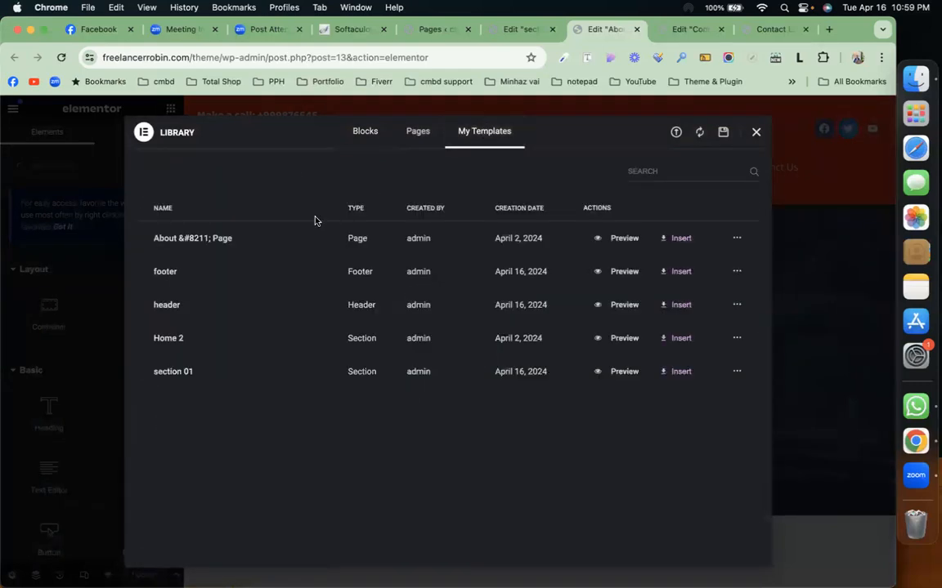
pyautogui.click(677, 373)
pyautogui.click(546, 372)
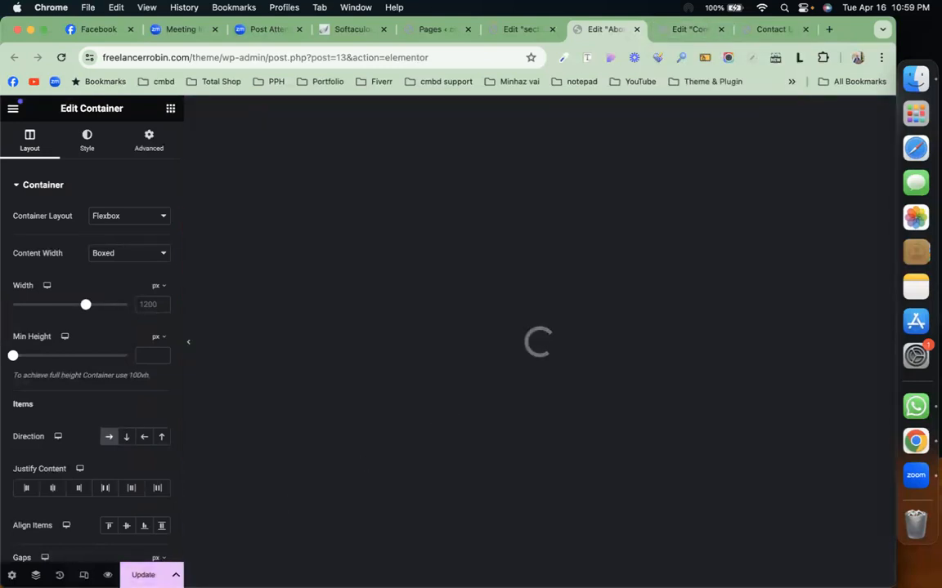
# Switch to the Contact Us page's Elementor editor and look through its office sections around the Denver Head Office block.
pyautogui.click(685, 31)
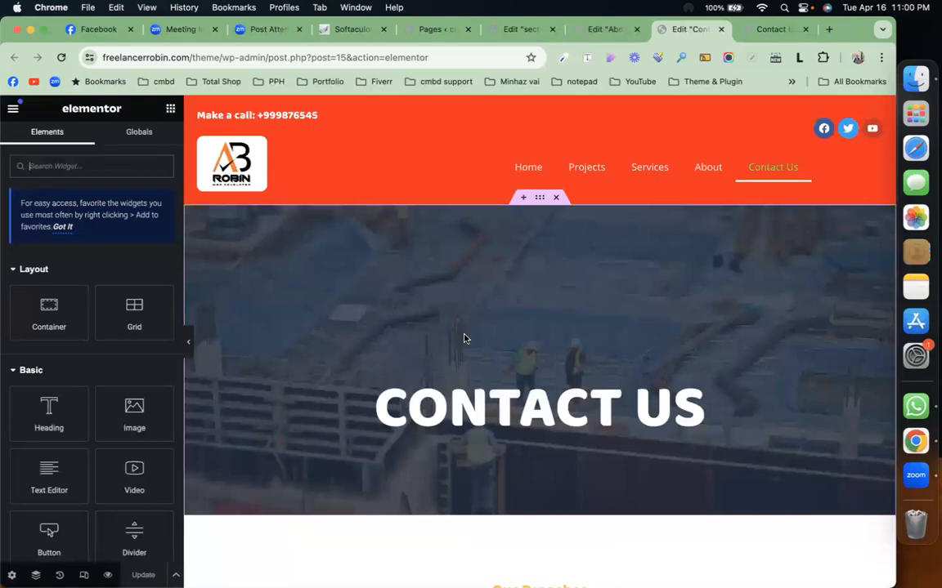
pyautogui.scroll(-15, 464, 339)
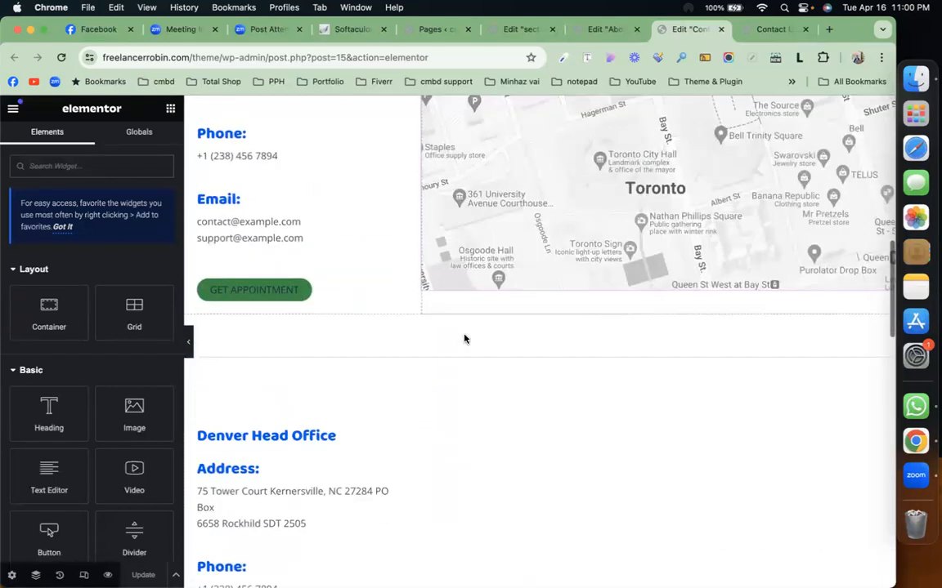
pyautogui.scroll(-2, 464, 338)
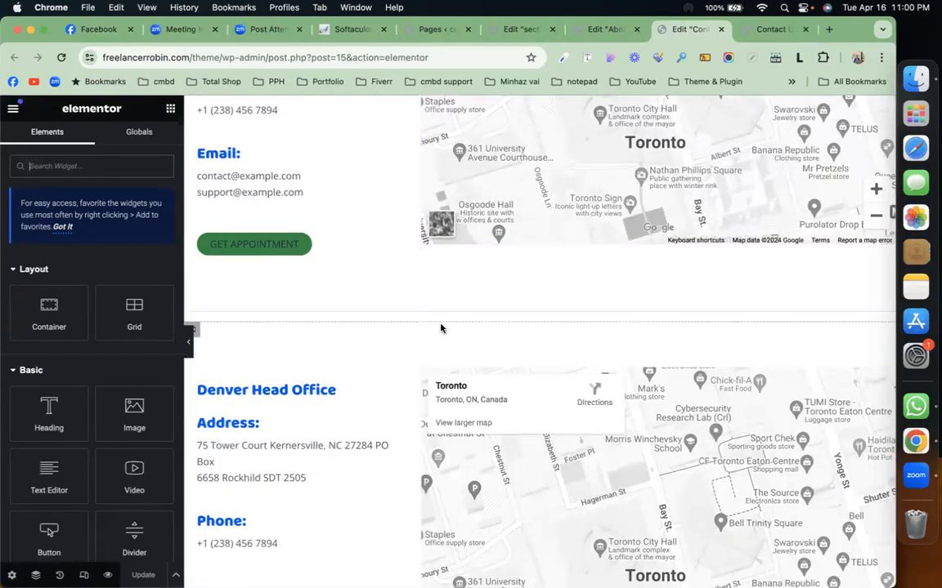
pyautogui.scroll(-15, 445, 326)
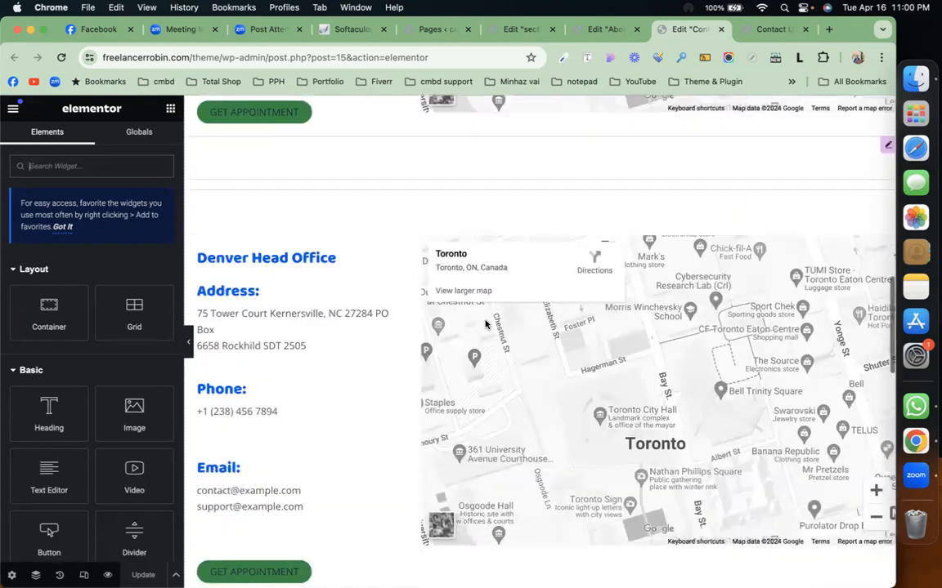
# Insert the saved "section 01" template into the empty container near the end of the Contact Us page, applying its settings.
pyautogui.scroll(-10, 490, 301)
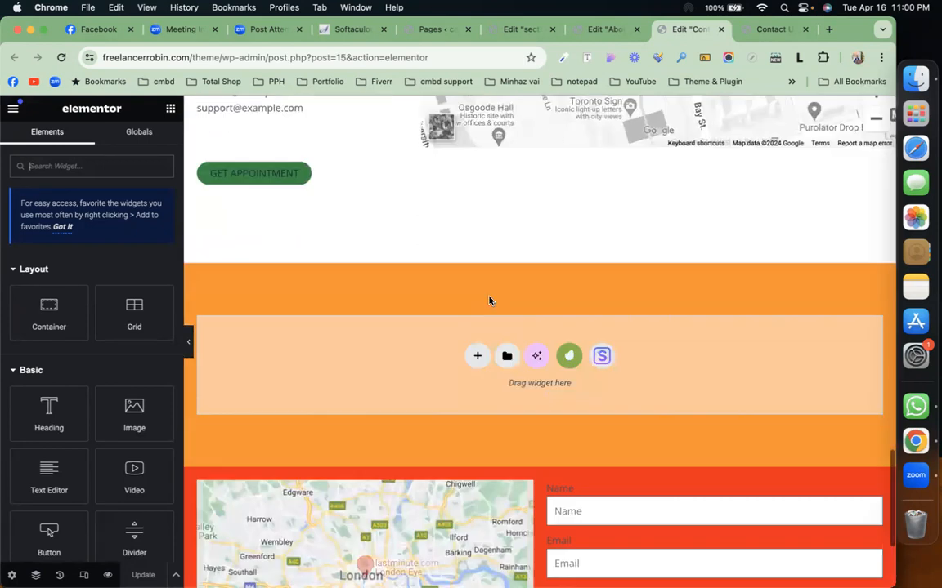
pyautogui.click(506, 356)
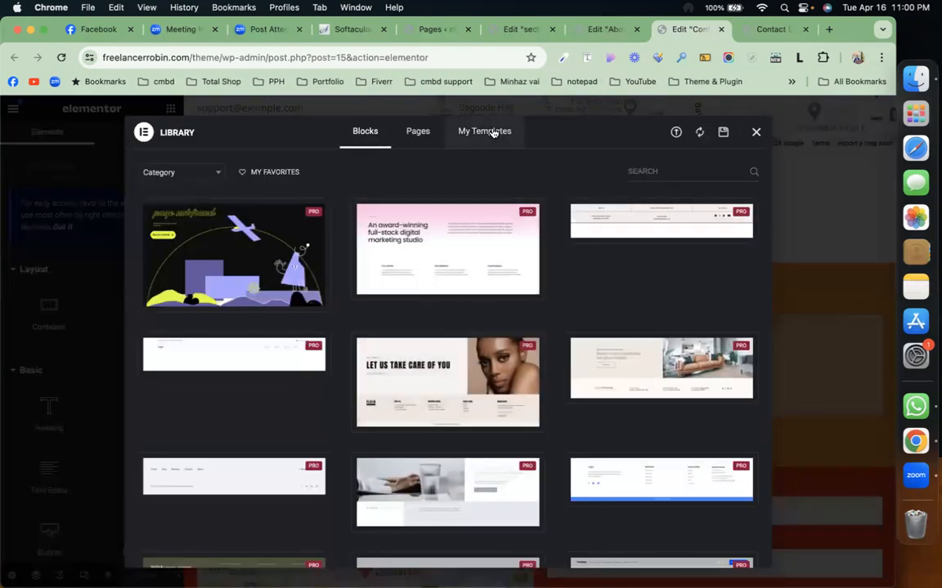
pyautogui.click(492, 132)
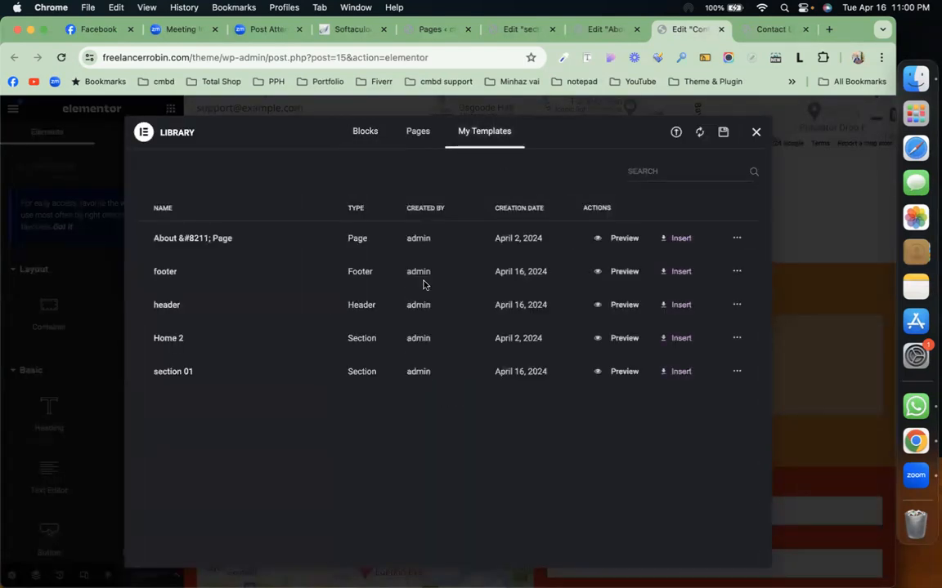
pyautogui.click(682, 373)
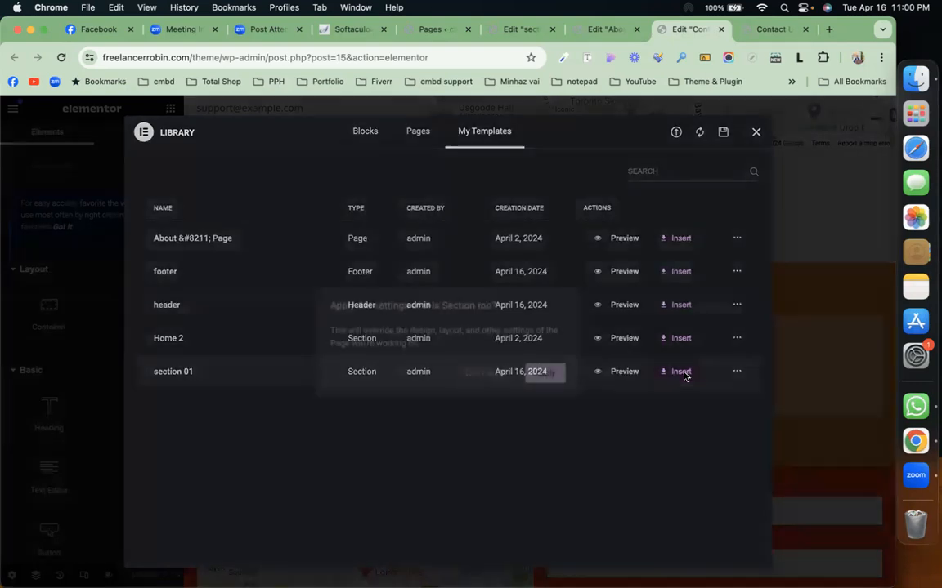
pyautogui.click(539, 377)
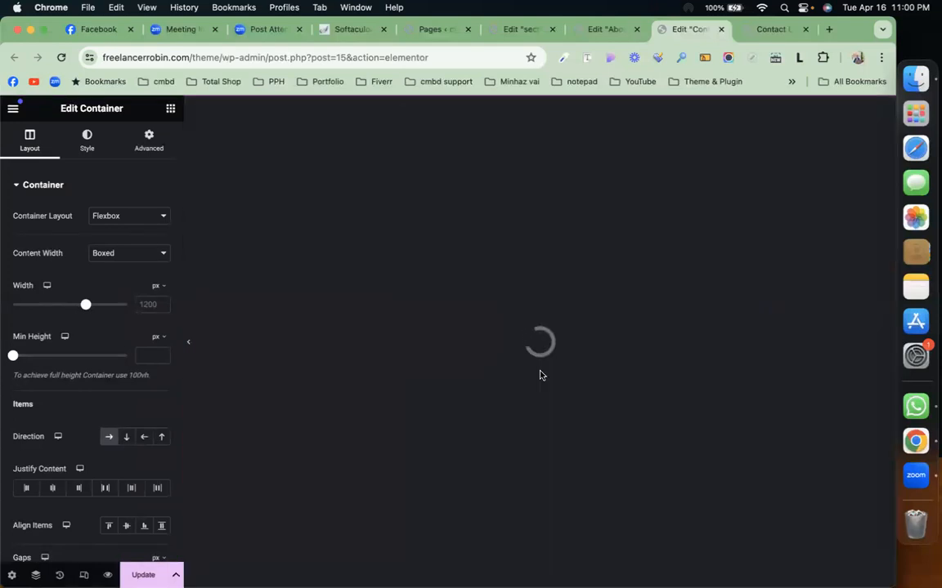
pyautogui.click(604, 32)
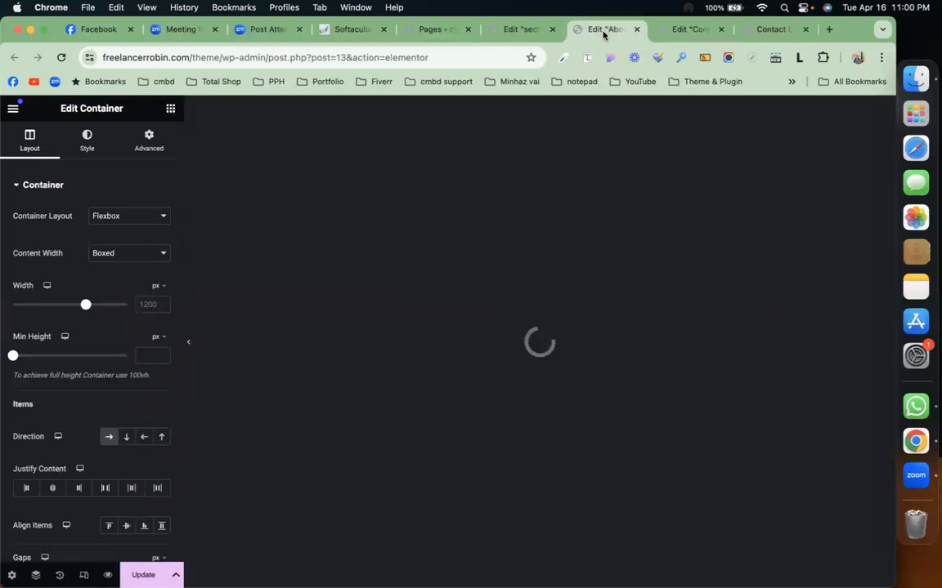
pyautogui.hotkey('ctrl', 'Tab')
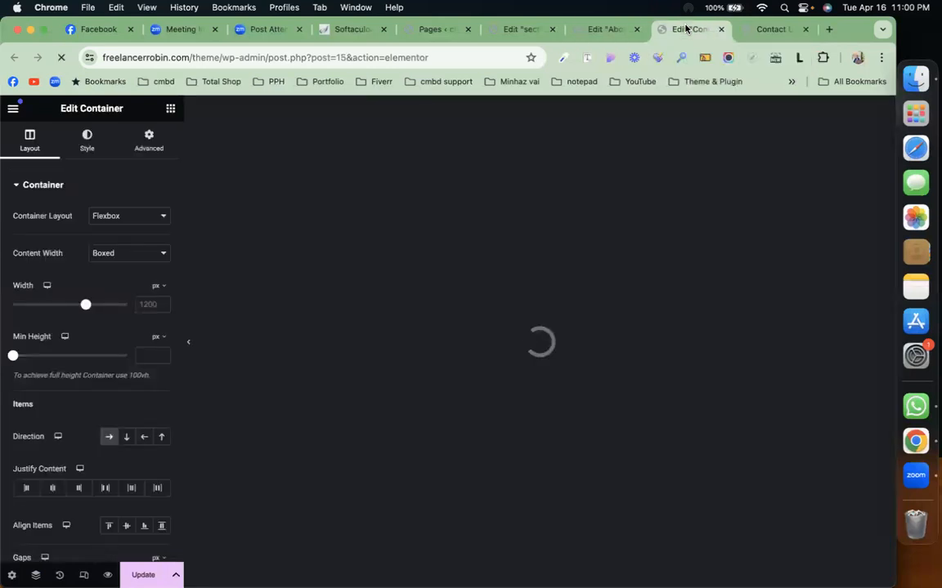
pyautogui.click(615, 30)
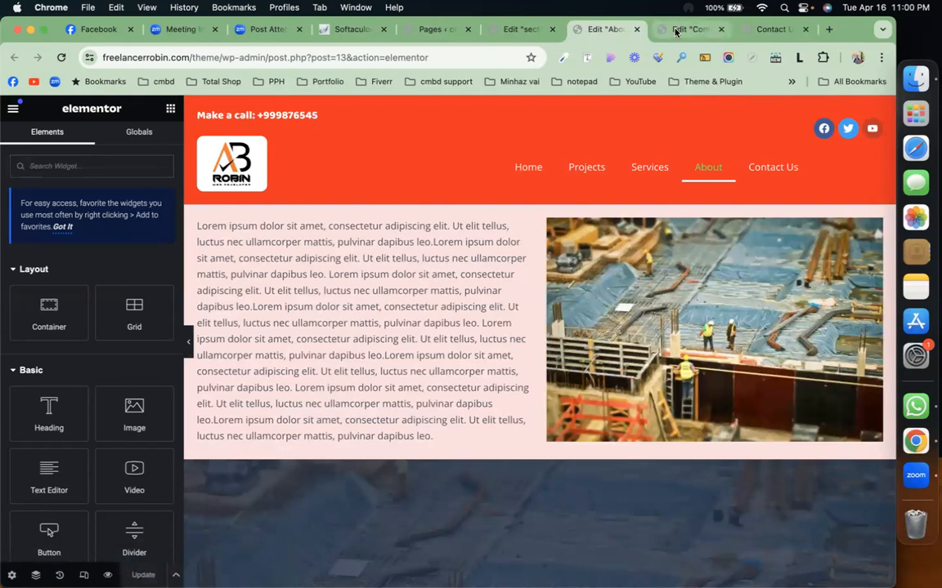
pyautogui.hotkey('ctrl', 'Tab')
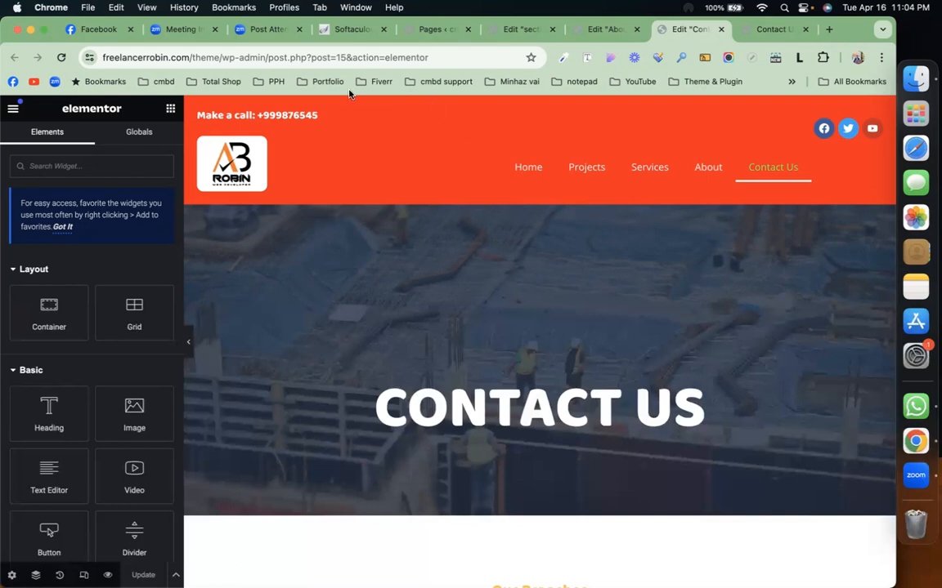
# Copy the "ABOUT US" banner container from the About page editor.
pyautogui.click(740, 33)
pyautogui.click(609, 30)
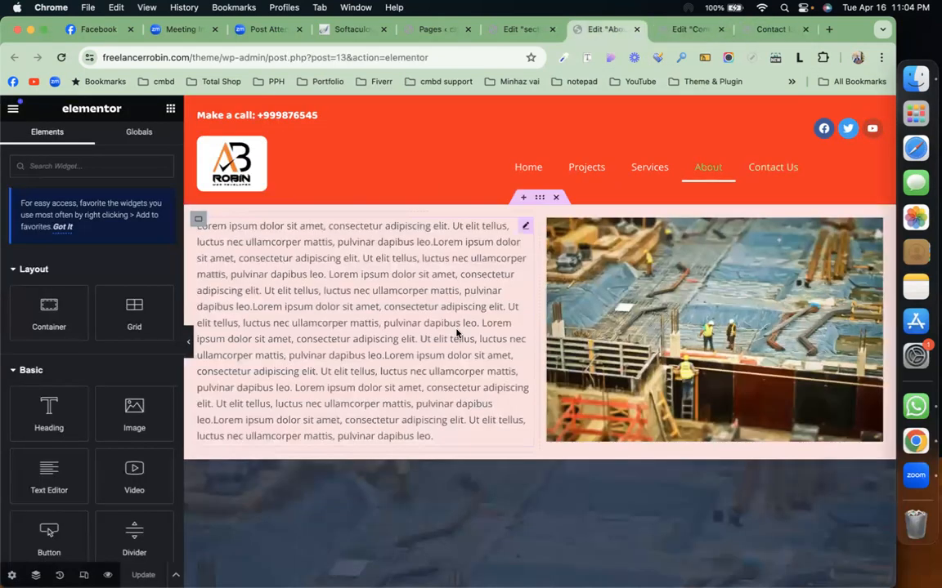
pyautogui.scroll(-3, 457, 332)
pyautogui.scroll(-3, 456, 332)
pyautogui.scroll(2, 482, 303)
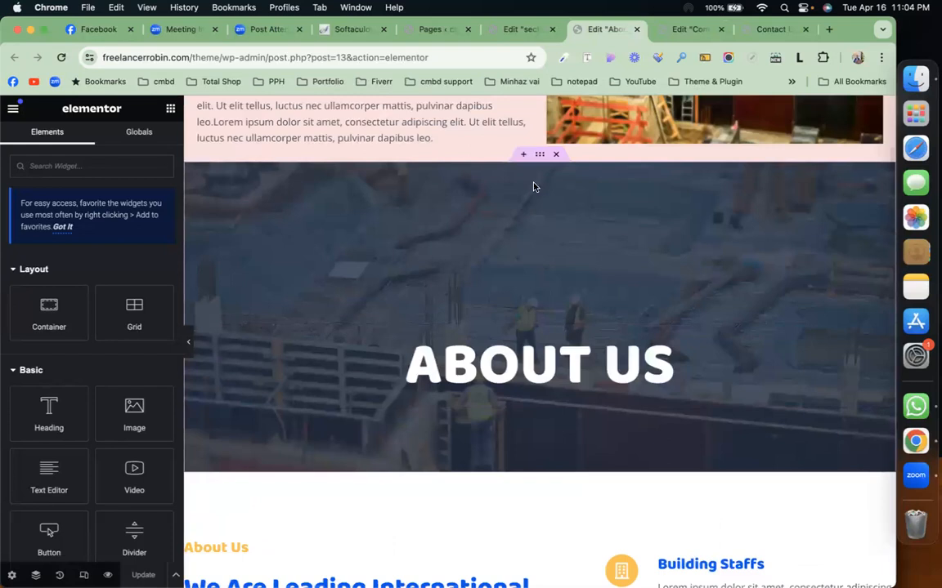
pyautogui.rightClick(538, 156)
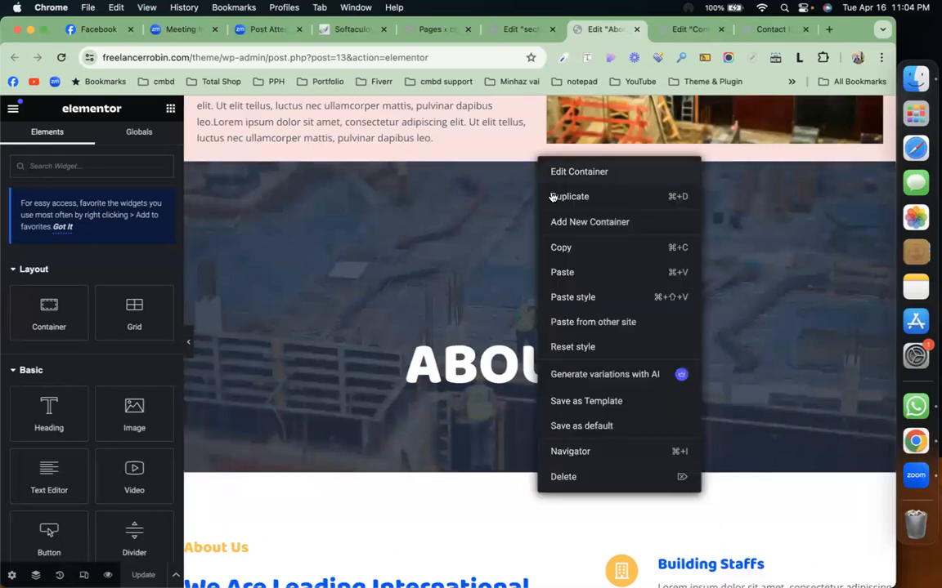
pyautogui.click(573, 249)
# Paste the copied "ABOUT US" banner into the "Our Branches" container in the Contact Us page editor.
pyautogui.click(658, 29)
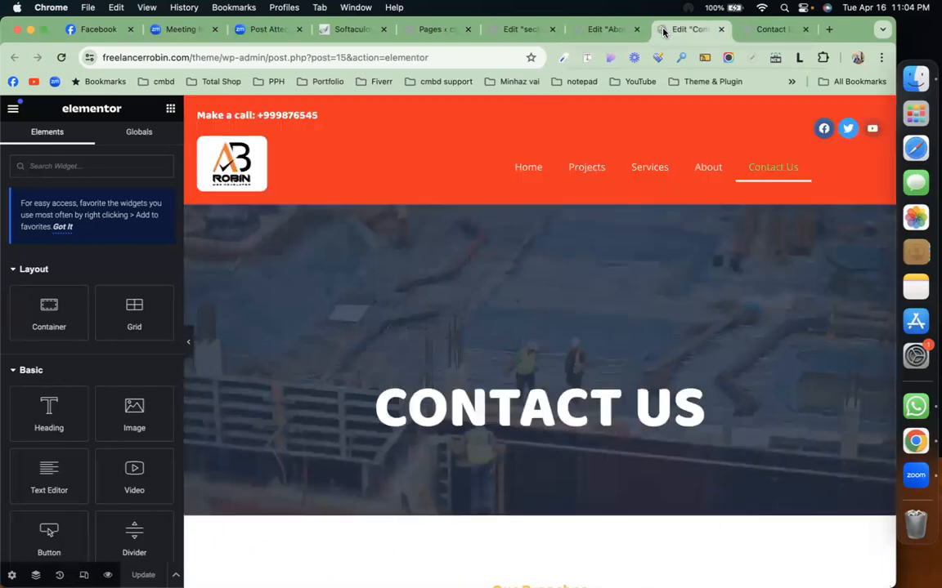
pyautogui.scroll(-3, 496, 346)
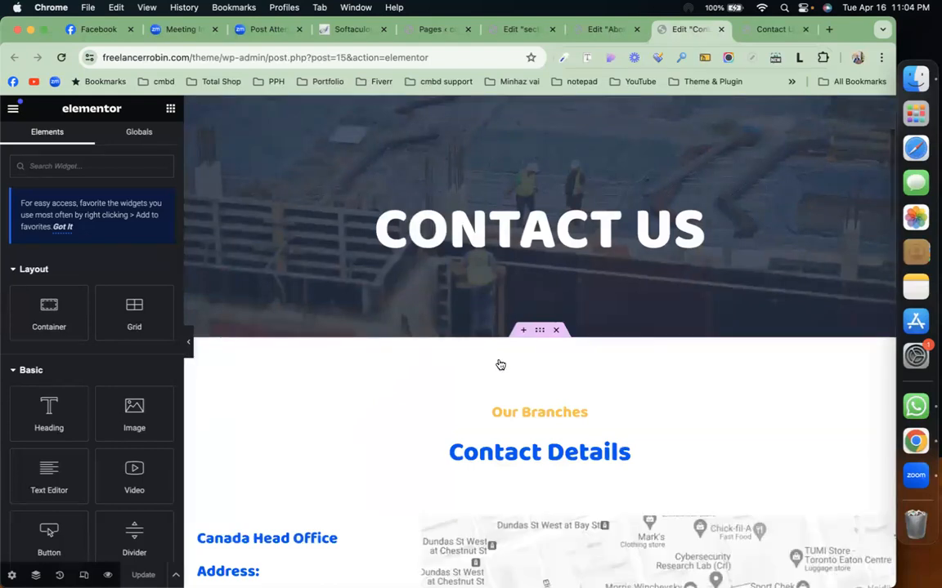
pyautogui.rightClick(500, 366)
pyautogui.click(530, 368)
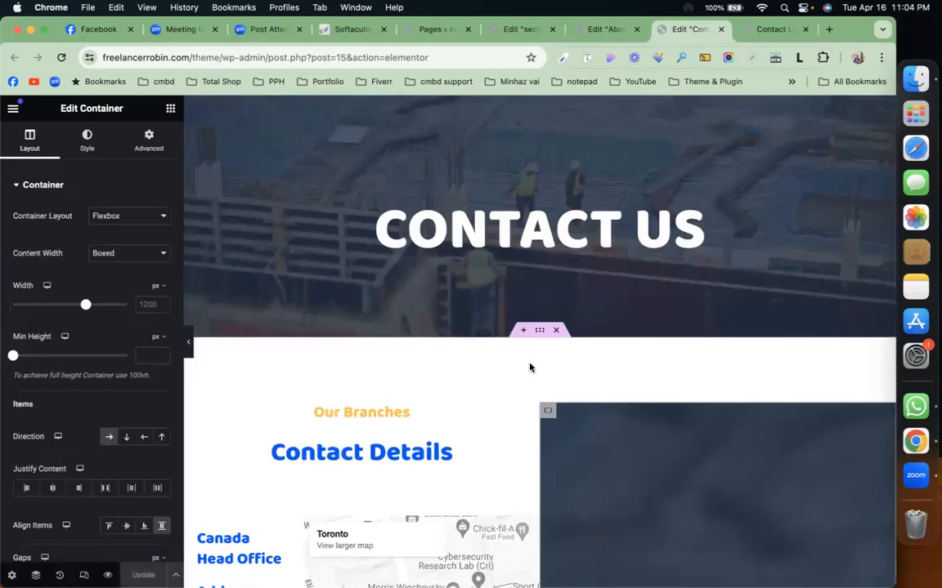
pyautogui.scroll(4, 530, 367)
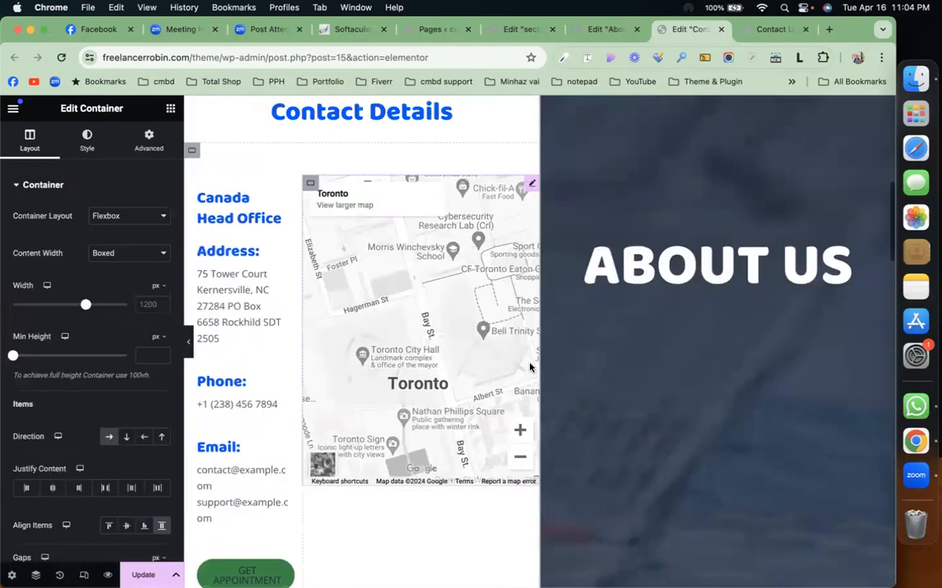
pyautogui.scroll(-5, 696, 429)
pyautogui.scroll(6, 695, 429)
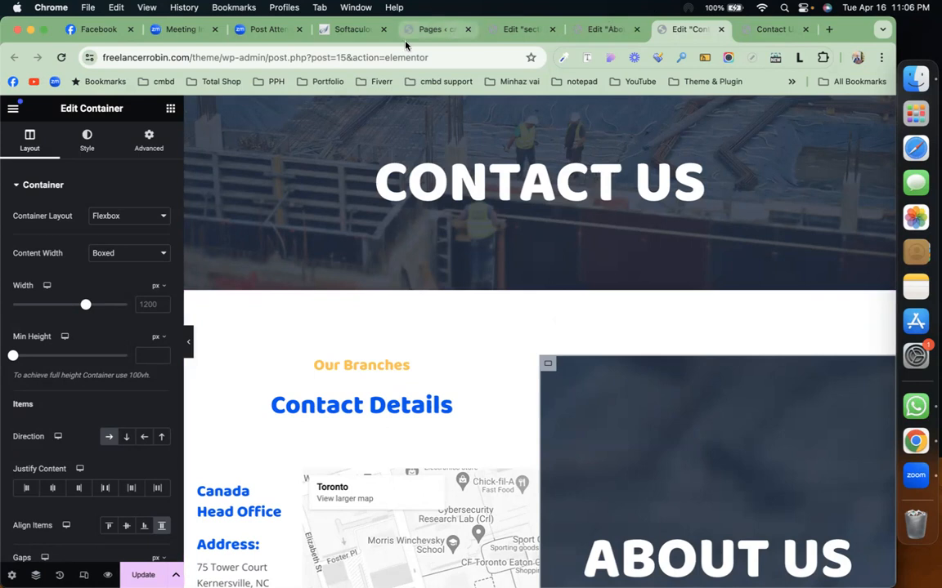
# Close the section, About and Contact Us editors, discarding unsaved Contact Us changes, and return to the WordPress pages list.
pyautogui.click(425, 31)
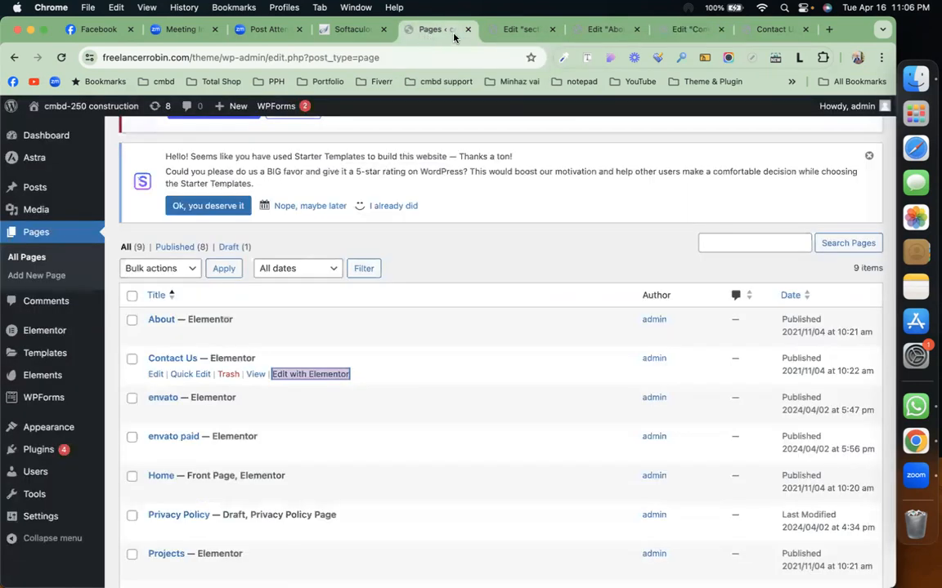
pyautogui.click(552, 30)
pyautogui.click(552, 30)
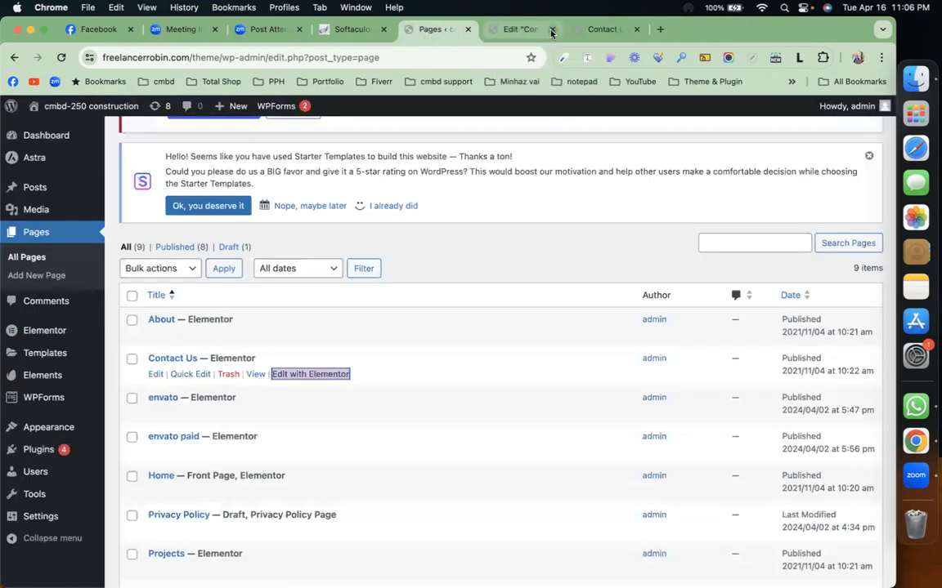
pyautogui.click(551, 31)
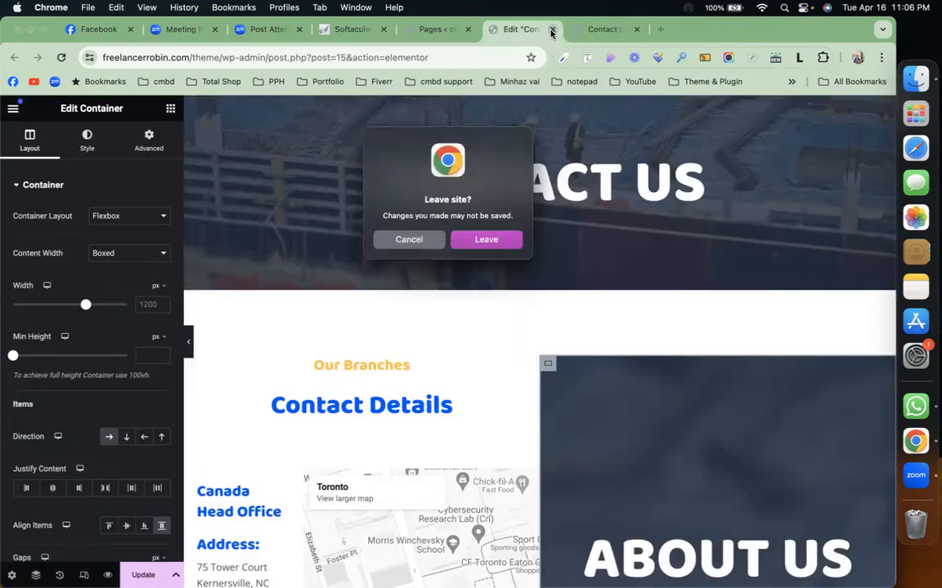
pyautogui.click(487, 239)
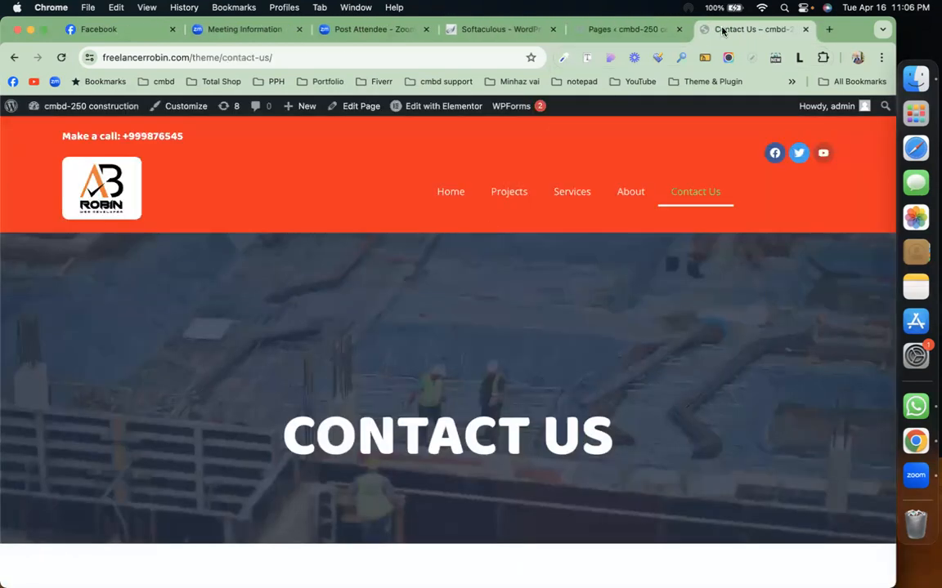
pyautogui.click(626, 34)
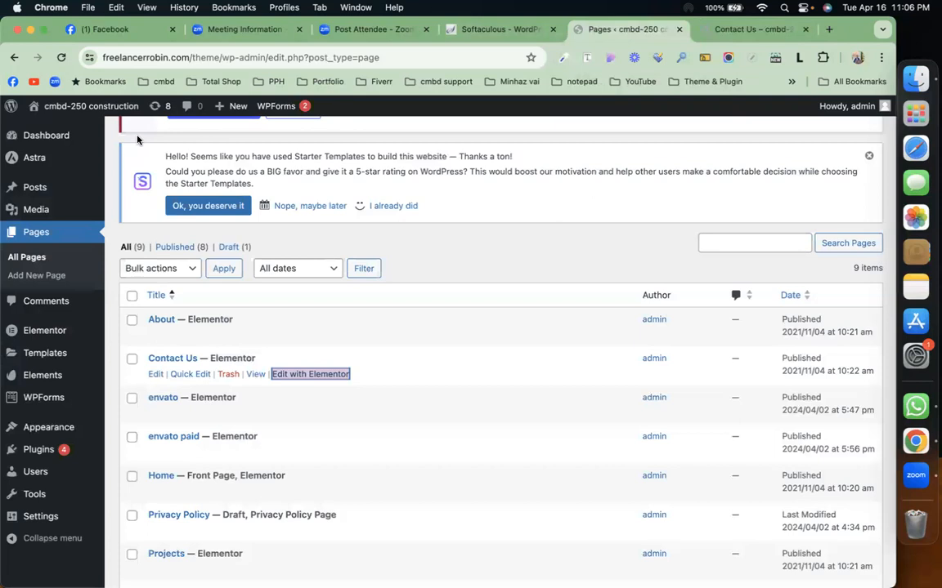
# Open the post categories page and add a category named "CMS" with no parent.
pyautogui.moveTo(82, 187)
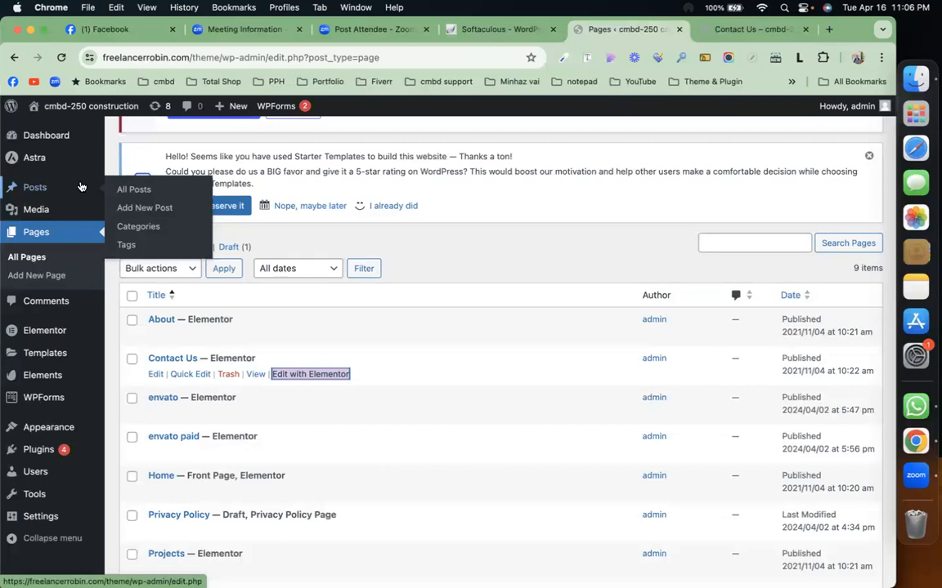
pyautogui.click(135, 227)
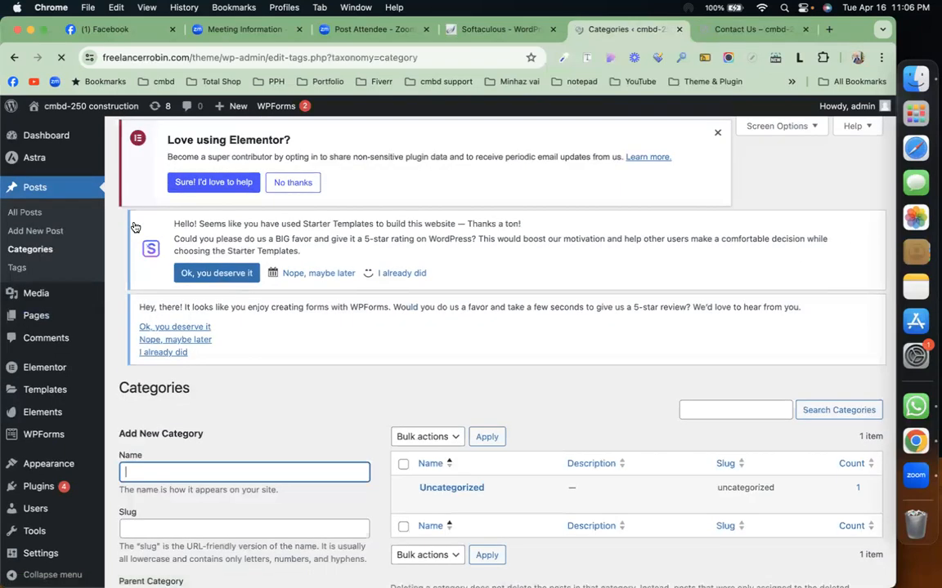
pyautogui.scroll(-5, 404, 331)
pyautogui.scroll(3, 405, 332)
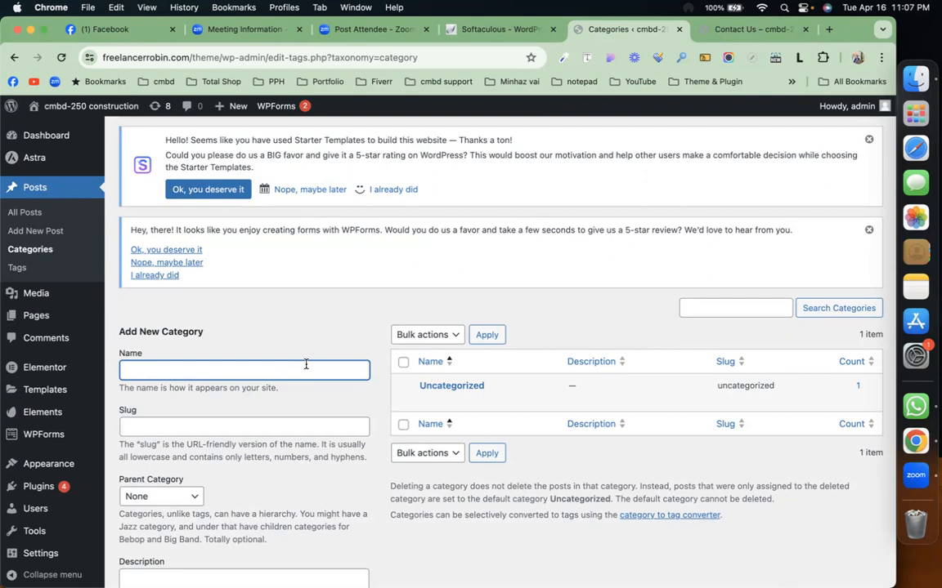
pyautogui.write('wordpress')
pyautogui.scroll(-3, 290, 377)
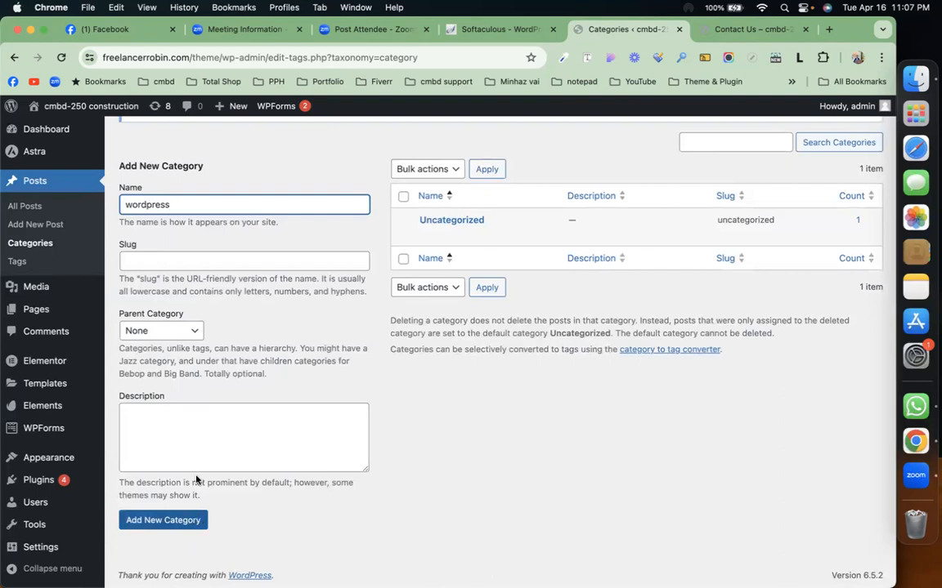
pyautogui.doubleClick(195, 204)
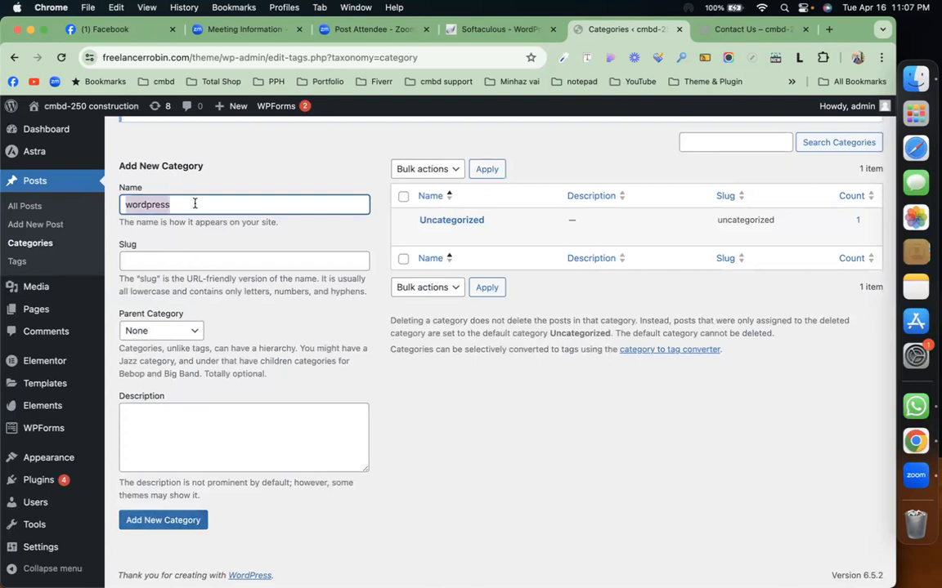
pyautogui.write('CMS')
pyautogui.click(173, 525)
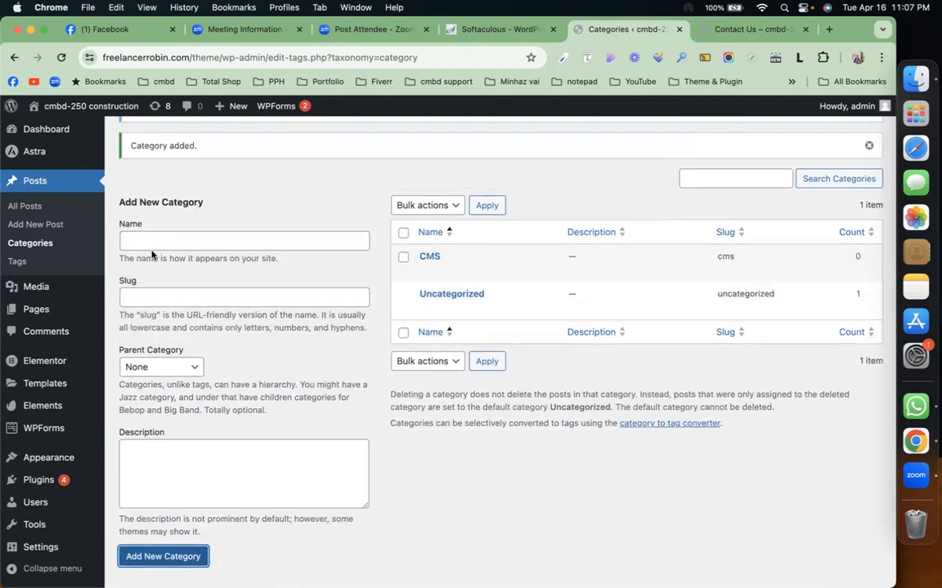
# Add a post category named "Wordpress" with "CMS" as its parent category.
pyautogui.click(205, 237)
pyautogui.write('Wordpress')
pyautogui.click(161, 368)
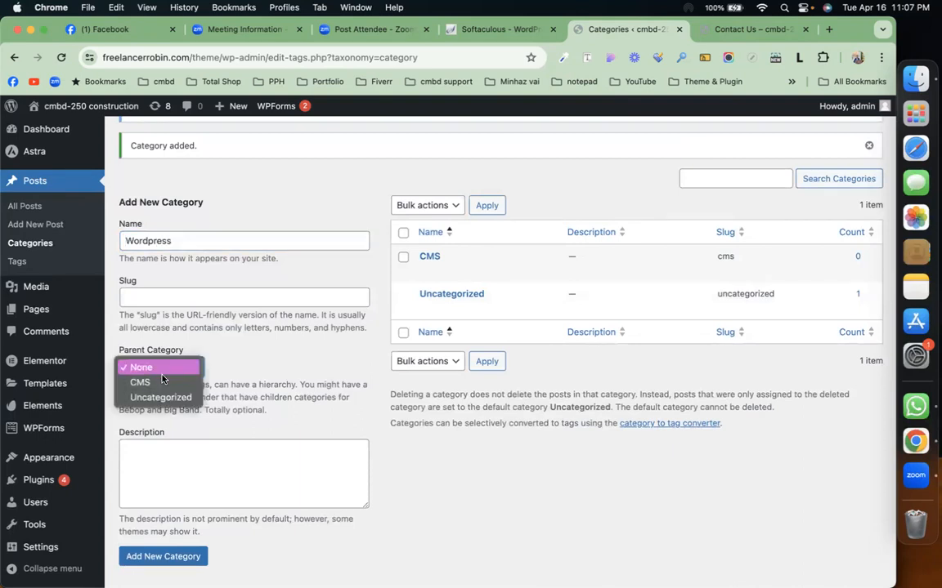
pyautogui.click(154, 381)
pyautogui.click(172, 558)
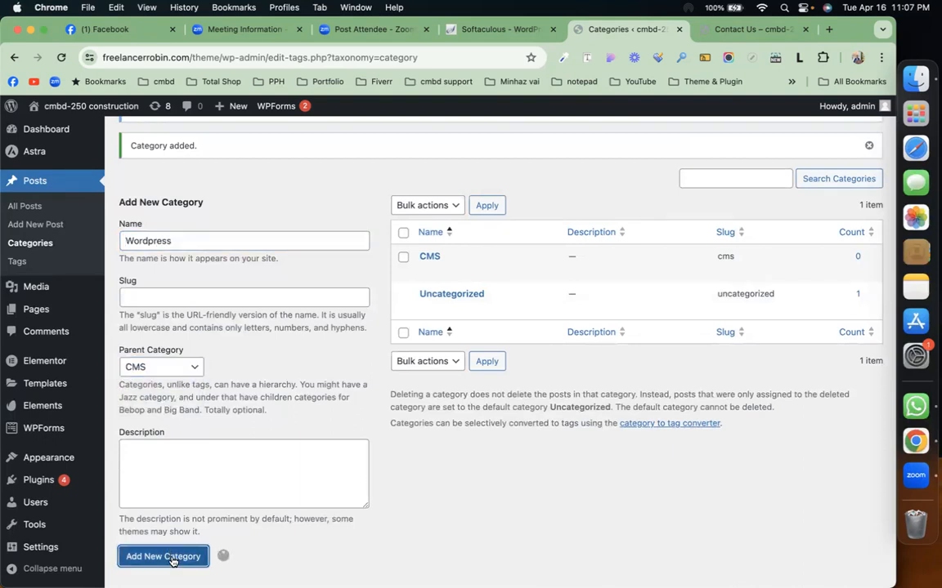
# Add a post category named "Digital Marketing" with the parent category set to None.
pyautogui.click(245, 238)
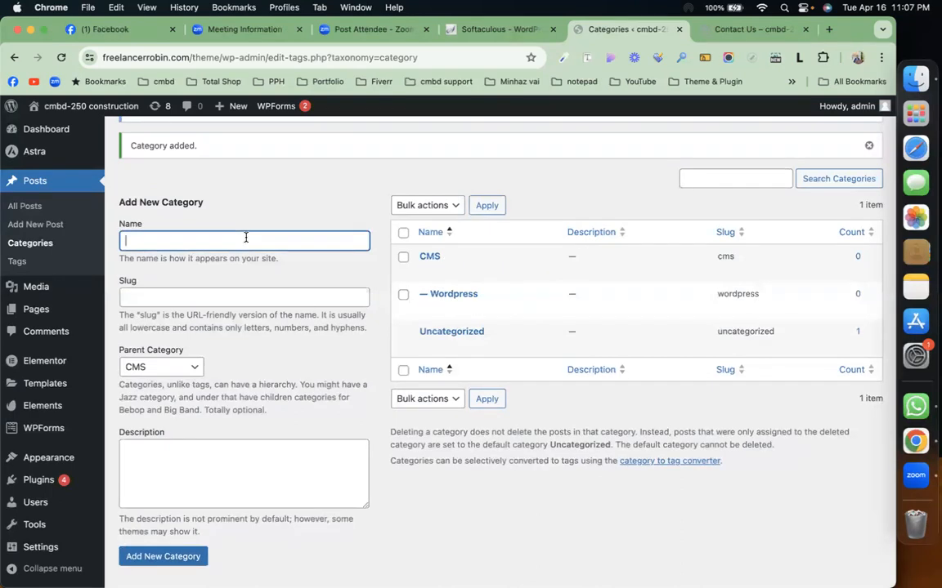
pyautogui.write('D')
pyautogui.write('igit')
pyautogui.write('al Marke')
pyautogui.write('timn')
pyautogui.press('BackSpace')
pyautogui.press('BackSpace')
pyautogui.write('ng')
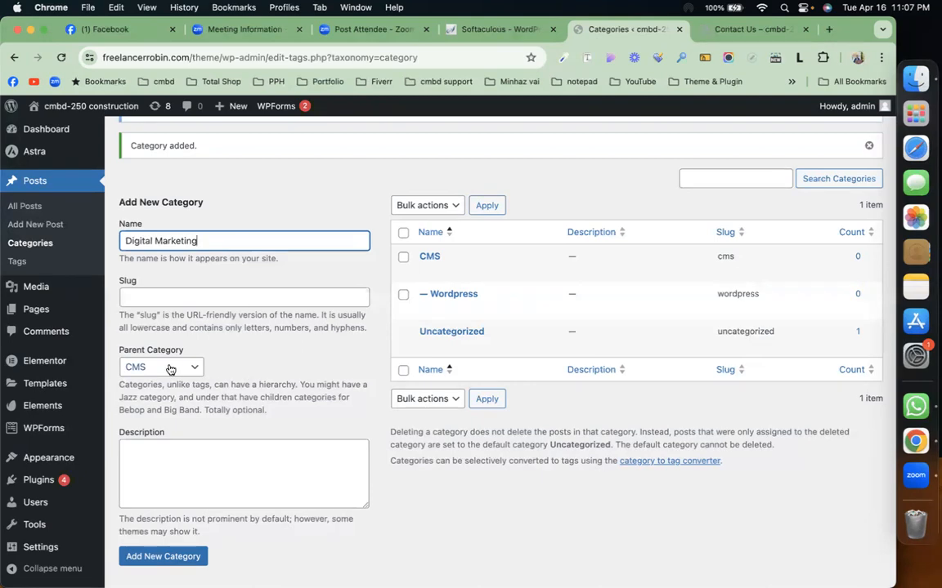
pyautogui.click(170, 370)
pyautogui.click(160, 317)
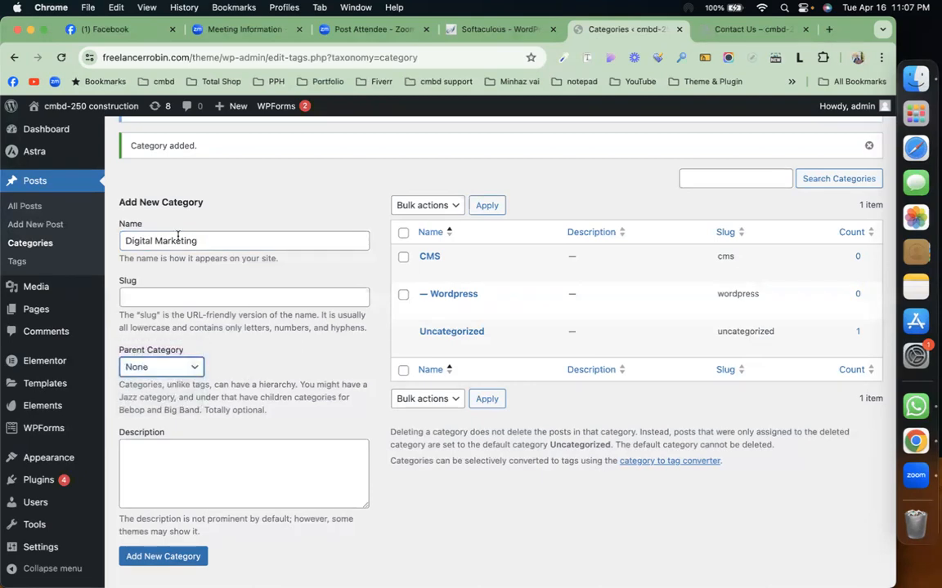
pyautogui.click(162, 559)
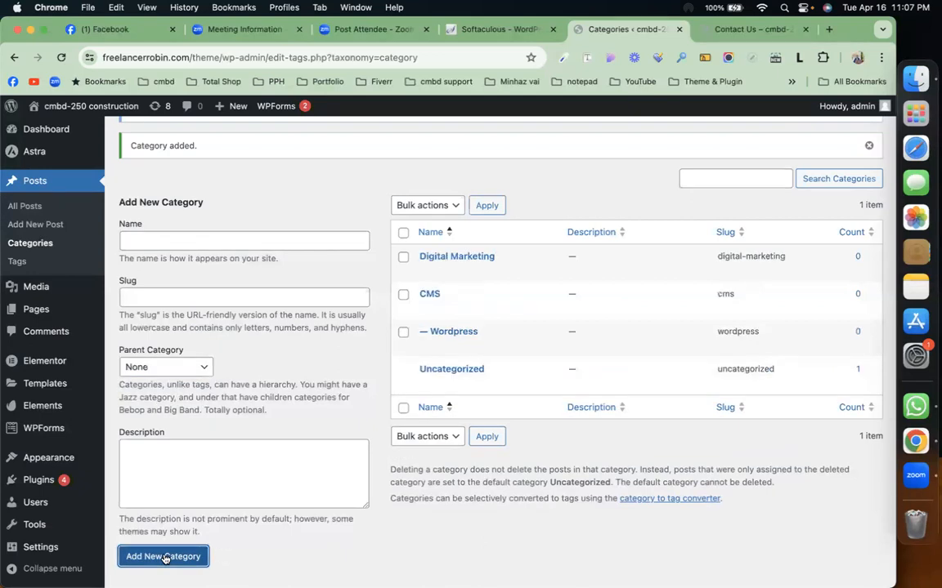
# Open the post tags page and add two tags named "wordpress" and "freelancing".
pyautogui.click(10, 263)
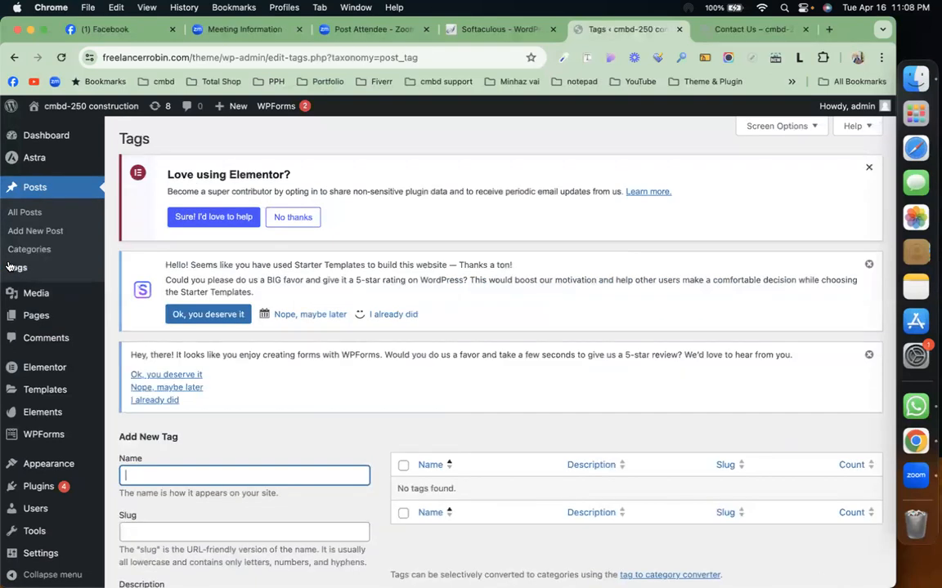
pyautogui.scroll(-3, 278, 311)
pyautogui.scroll(-1, 300, 334)
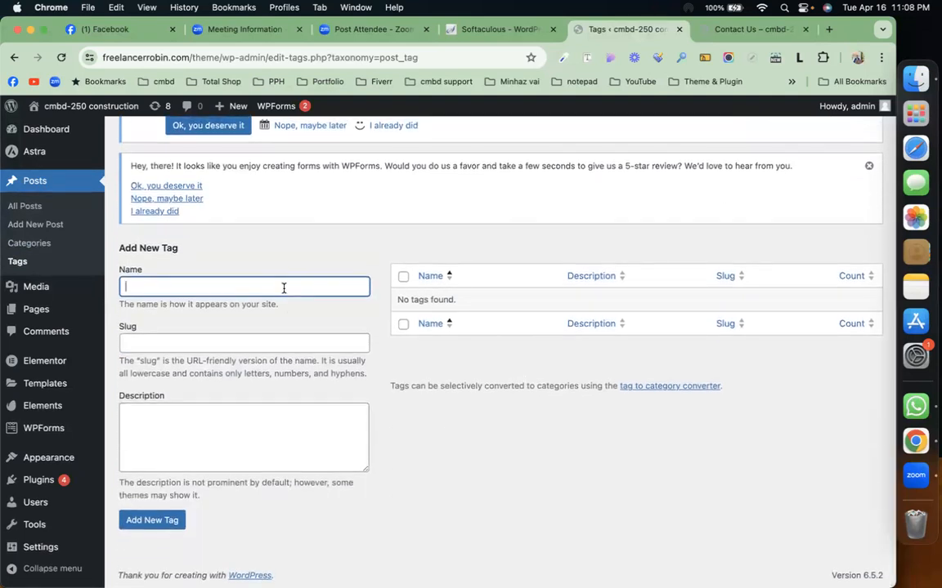
pyautogui.write('wordpress')
pyautogui.press('Return')
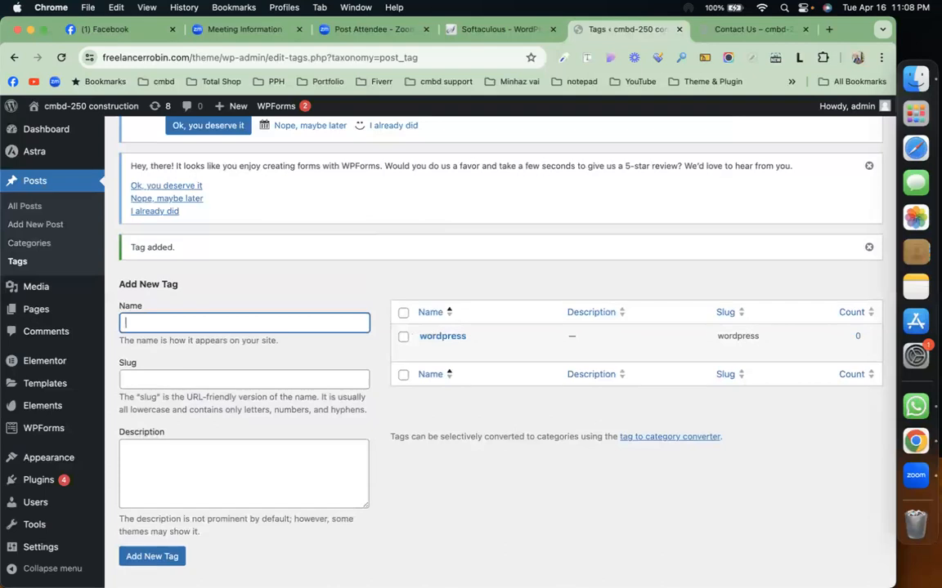
pyautogui.write('freelancing')
pyautogui.press('Return')
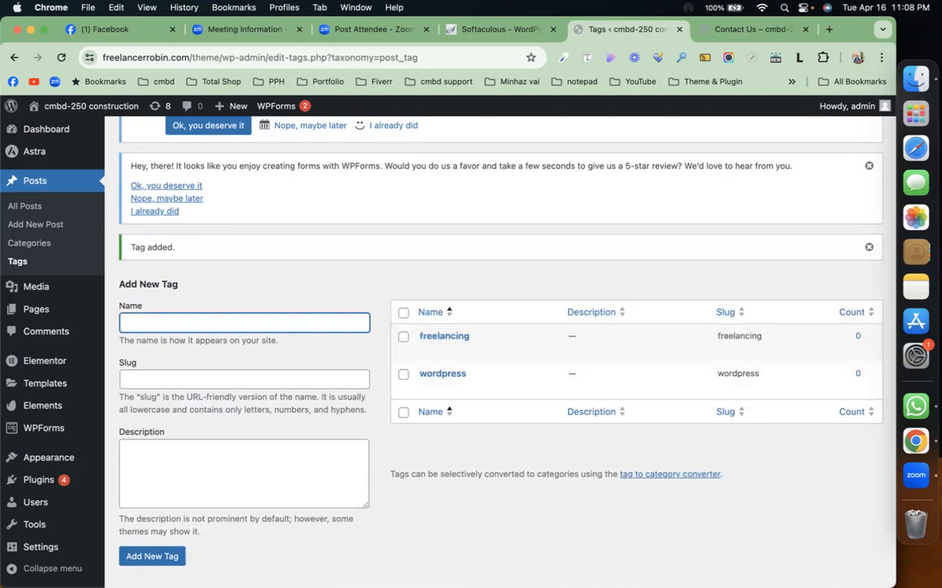
# Open the editor for adding a new post in a separate browser tab and switch to it.
pyautogui.rightClick(52, 227)
pyautogui.click(82, 233)
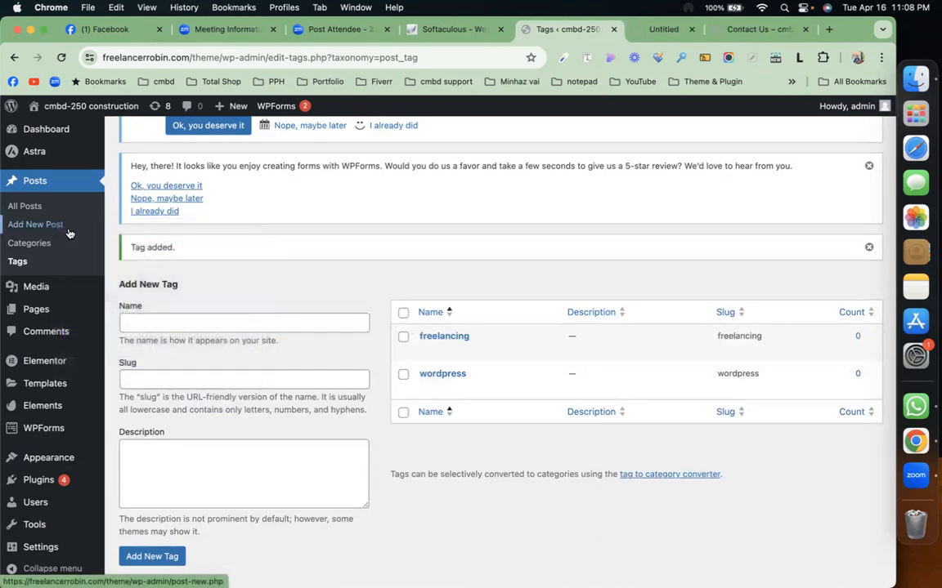
pyautogui.click(634, 29)
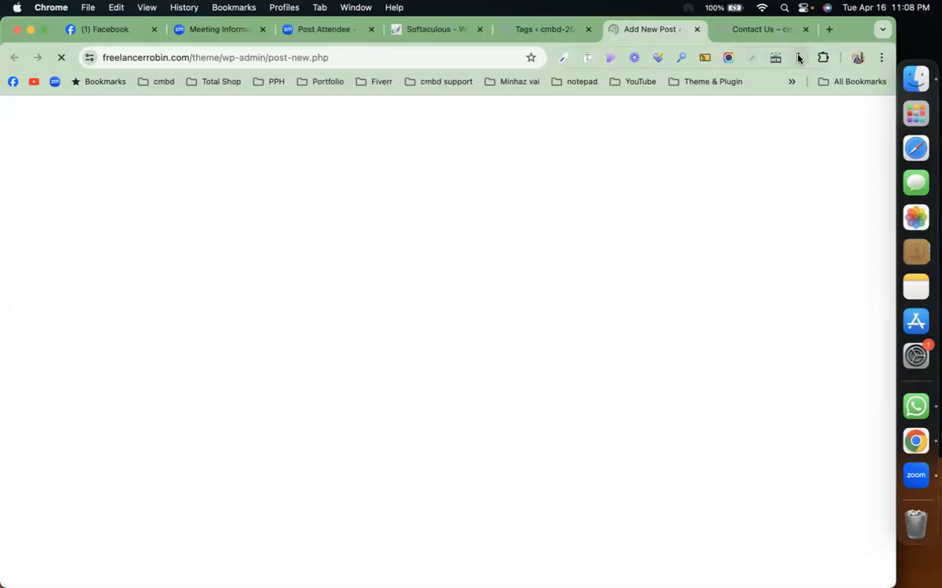
# Generate 300 words of placeholder text with the Lorem Ipsum browser extension.
pyautogui.click(798, 58)
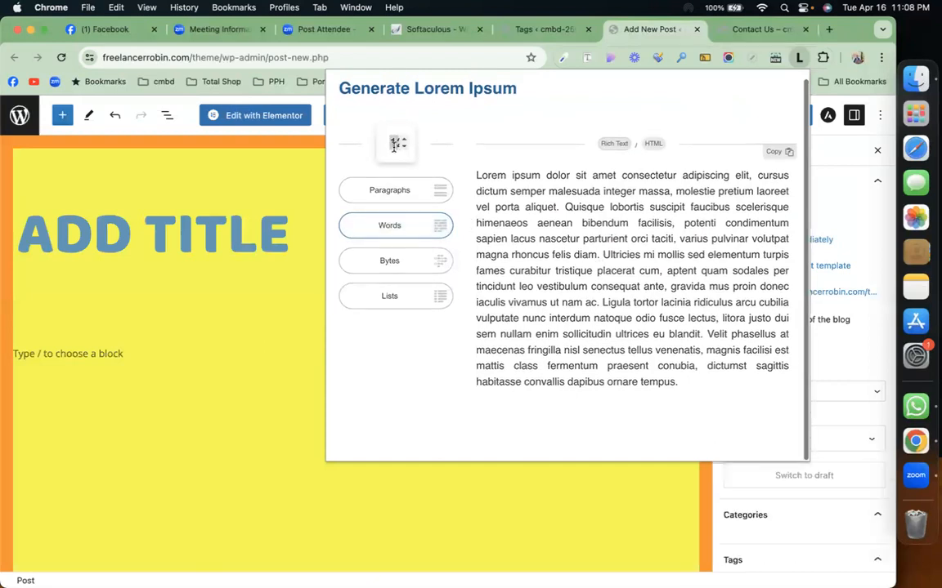
pyautogui.write('2')
pyautogui.press('BackSpace')
pyautogui.write('300')
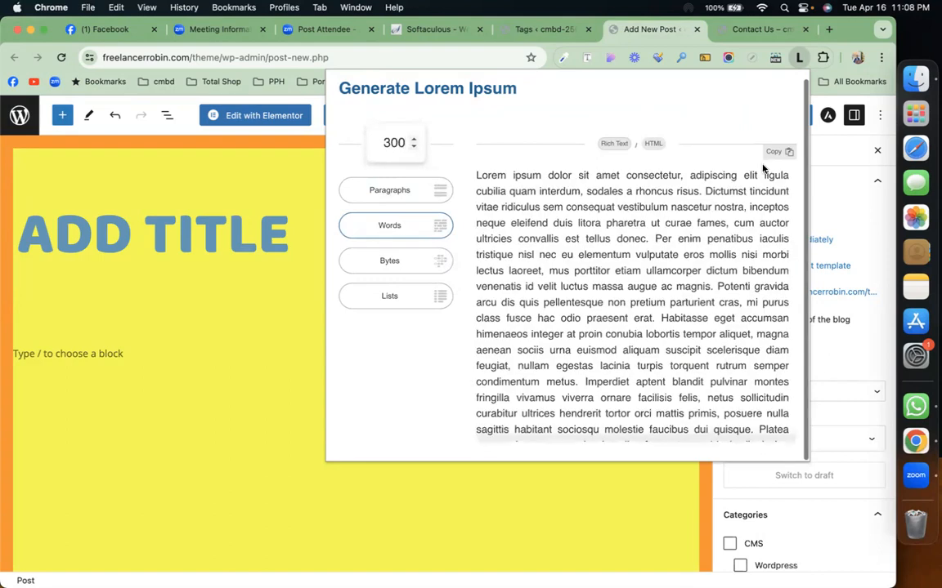
# Paste the generated Lorem Ipsum text into the post body twice, as two consecutive paragraphs.
pyautogui.click(204, 378)
pyautogui.click(280, 356)
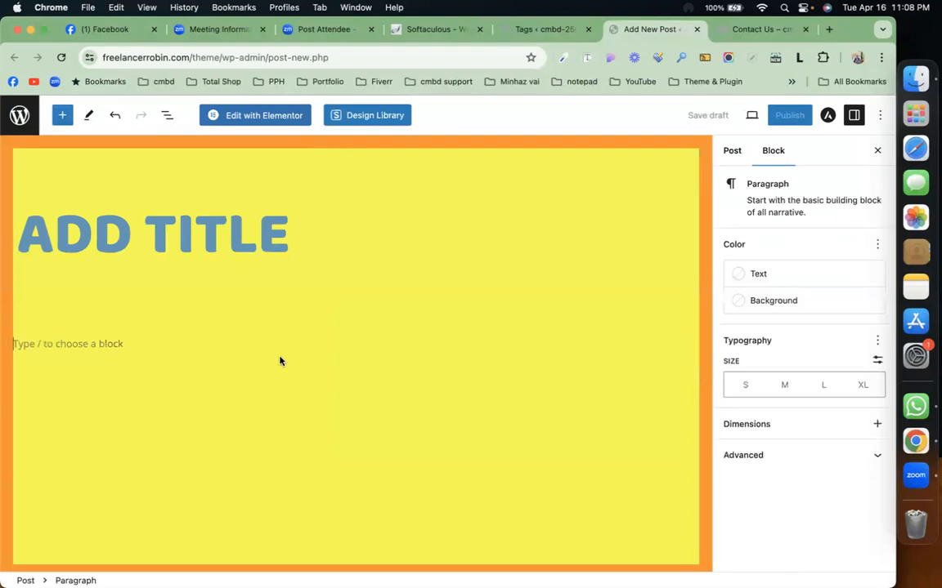
pyautogui.press('cmd+v')
pyautogui.scroll(-5, 277, 355)
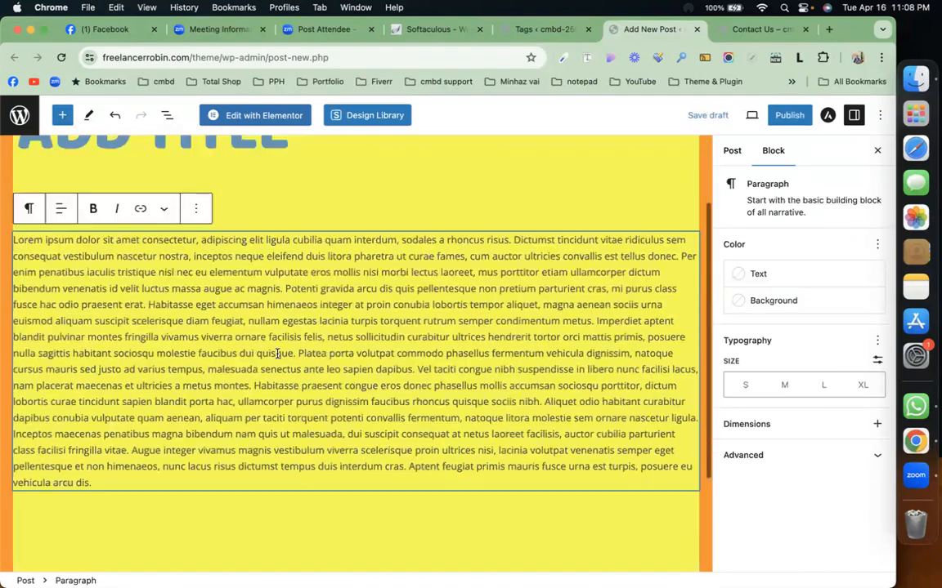
pyautogui.scroll(5, 277, 357)
pyautogui.scroll(-5, 258, 384)
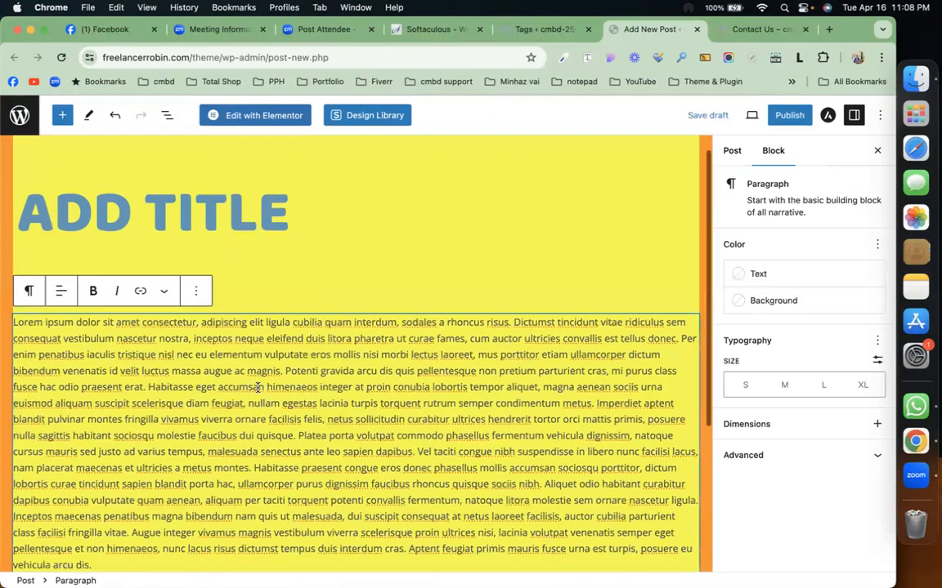
pyautogui.press('Return')
pyautogui.press('cmd+v')
pyautogui.scroll(10, 221, 246)
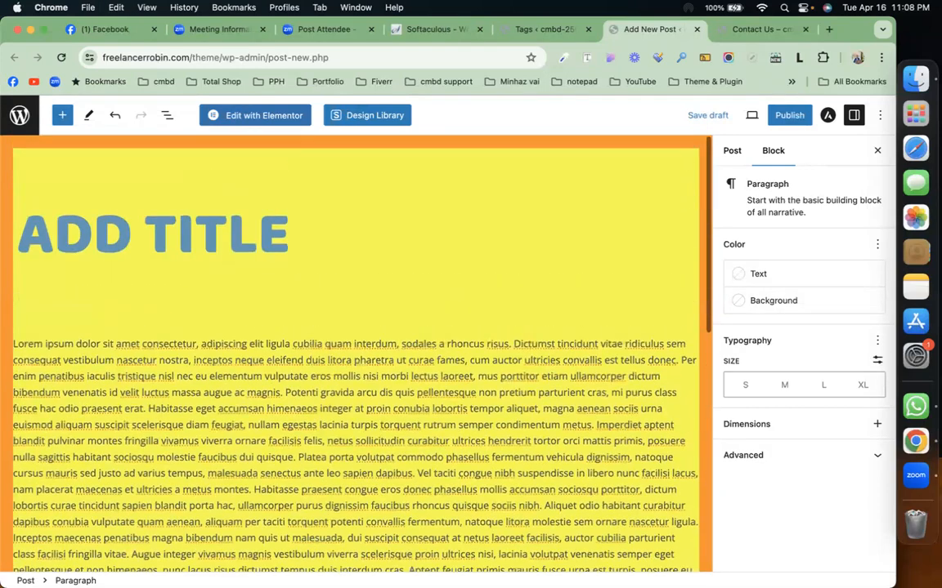
# Title the new post "what is wordpress?".
pyautogui.click(220, 235)
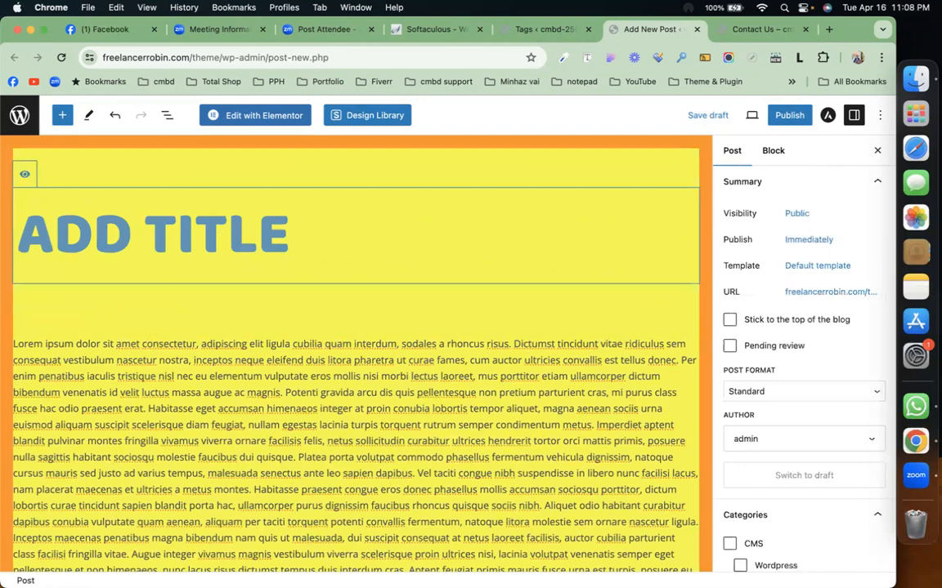
pyautogui.write('WHAT IS WO')
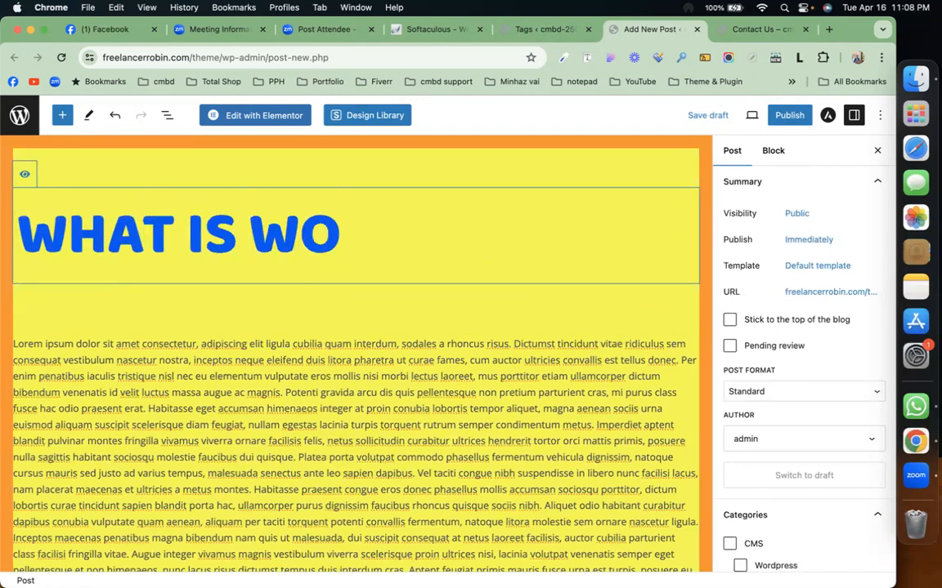
pyautogui.write('RDPRESS')
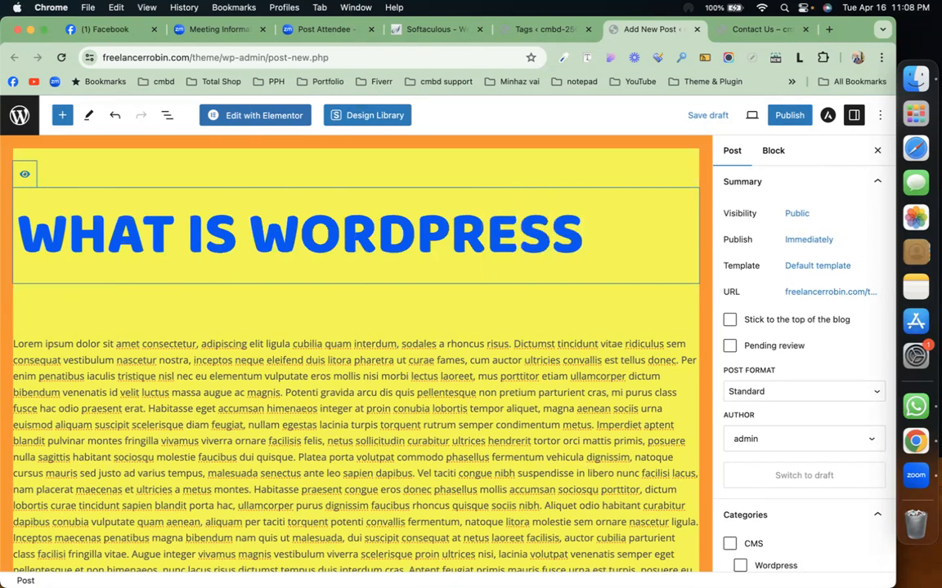
pyautogui.write('?')
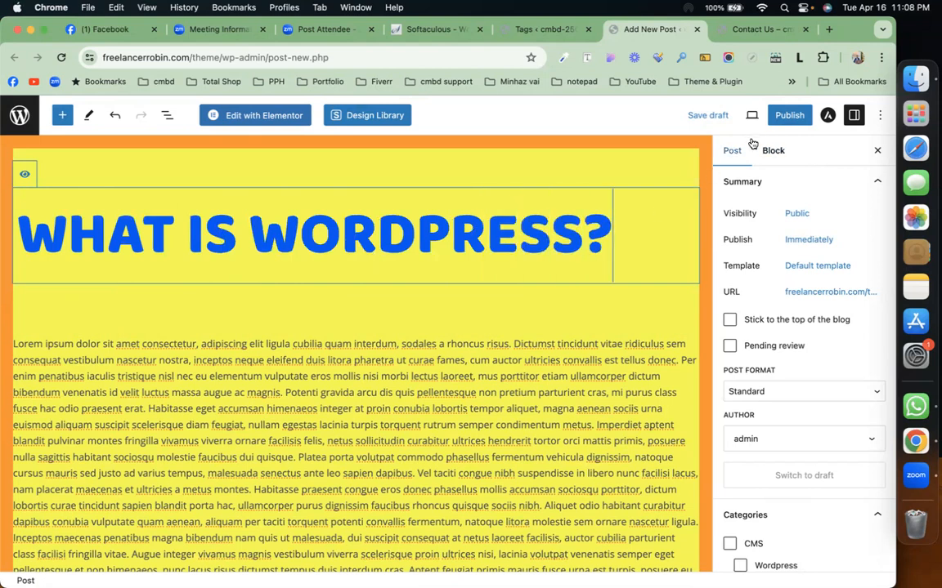
# Assign the post to the "CMS" category and its "Wordpress" subcategory.
pyautogui.scroll(-5, 767, 270)
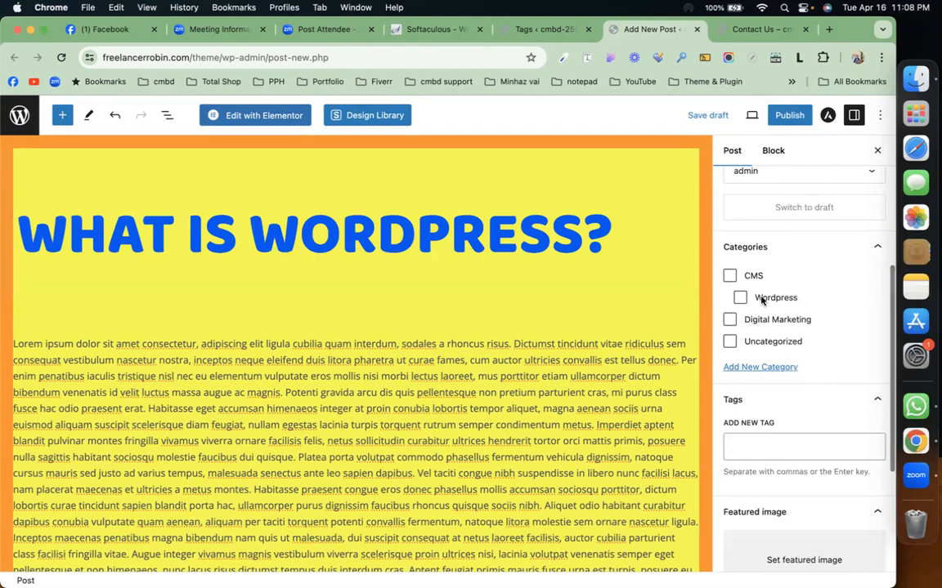
pyautogui.click(739, 298)
pyautogui.click(729, 276)
# Tag the post with the existing tag "wordpress" and a new tag "web design".
pyautogui.scroll(-5, 772, 327)
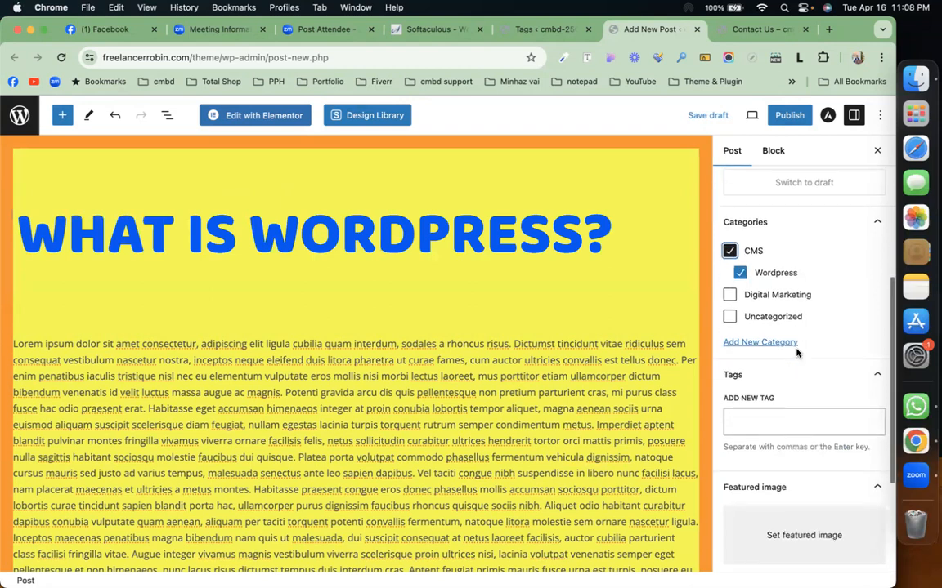
pyautogui.click(777, 236)
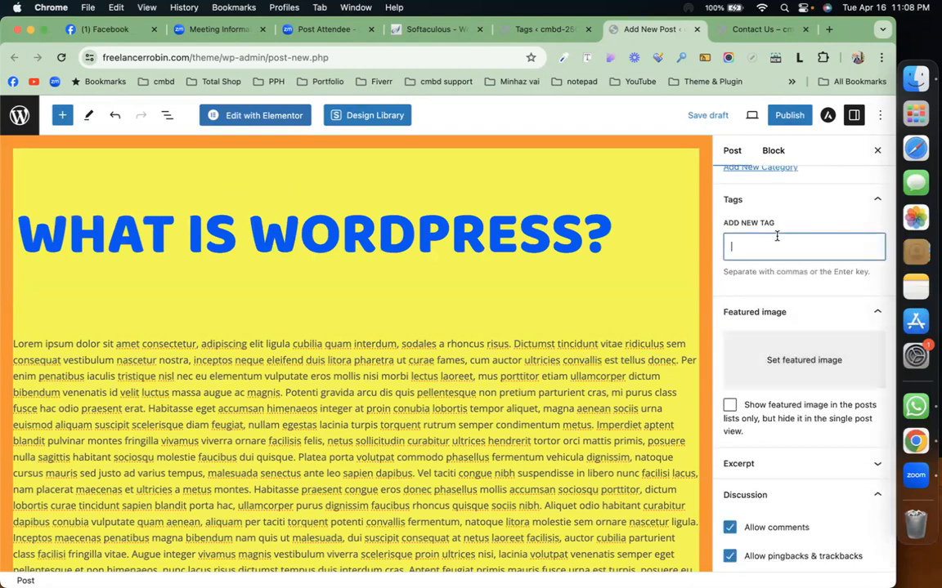
pyautogui.write('wordp')
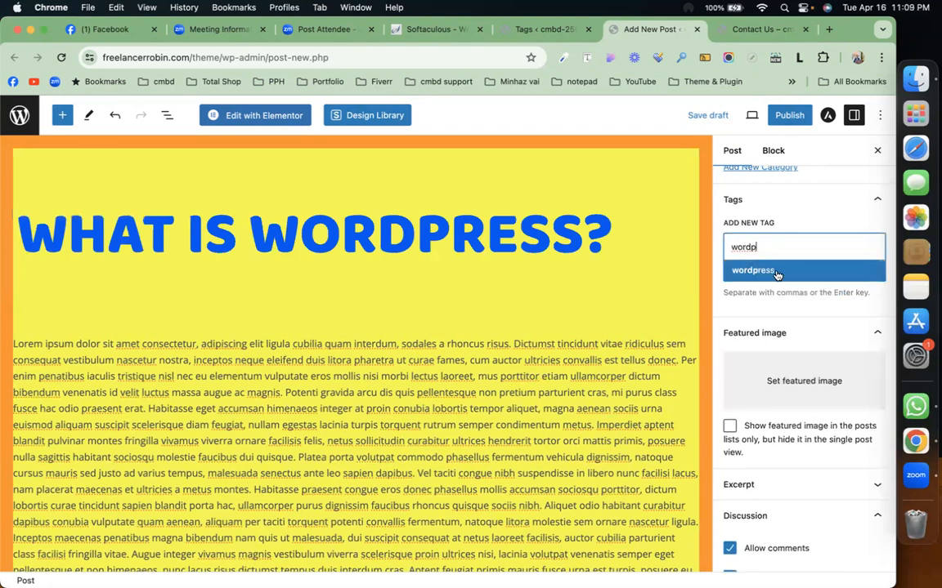
pyautogui.click(775, 269)
pyautogui.write('web de')
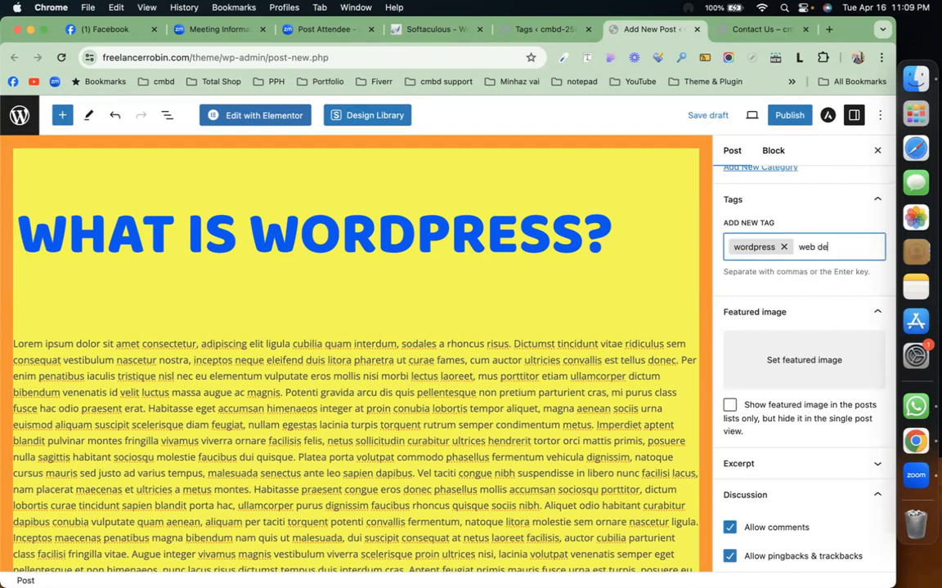
pyautogui.write('sign')
pyautogui.press('Return')
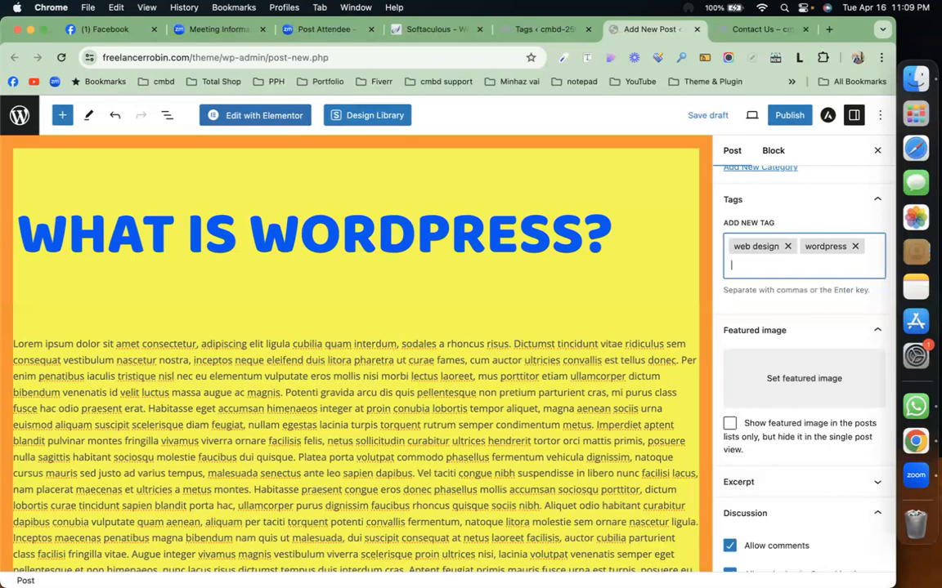
# Set the post's featured image to the dark "Vision Got Larger" website screenshot from the media library.
pyautogui.click(822, 356)
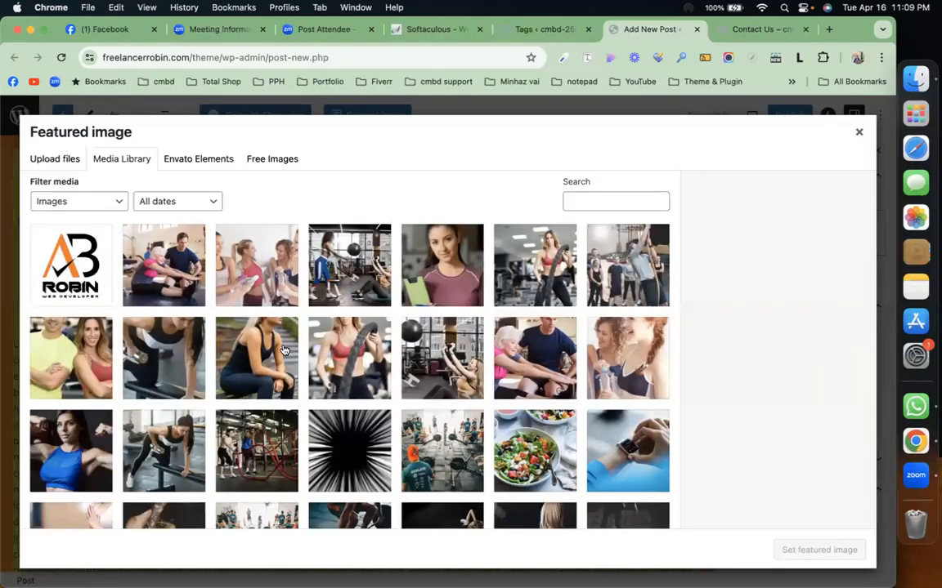
pyautogui.scroll(-5, 286, 346)
pyautogui.scroll(-5, 283, 350)
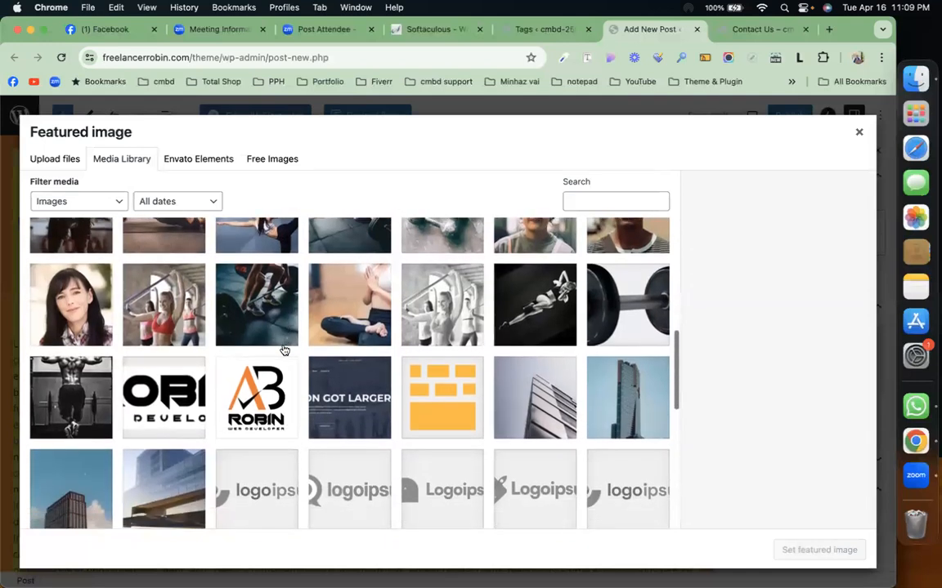
pyautogui.click(183, 352)
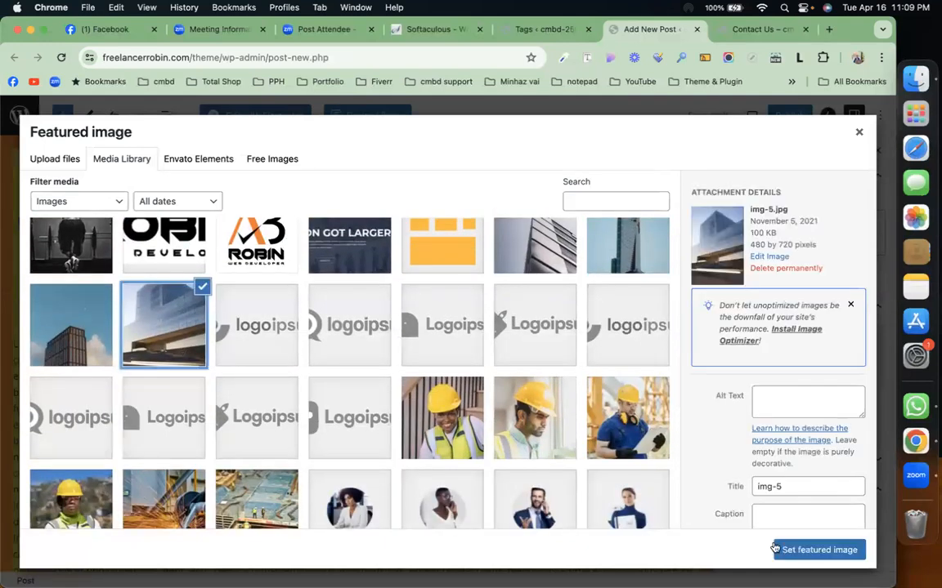
pyautogui.scroll(4, 82, 345)
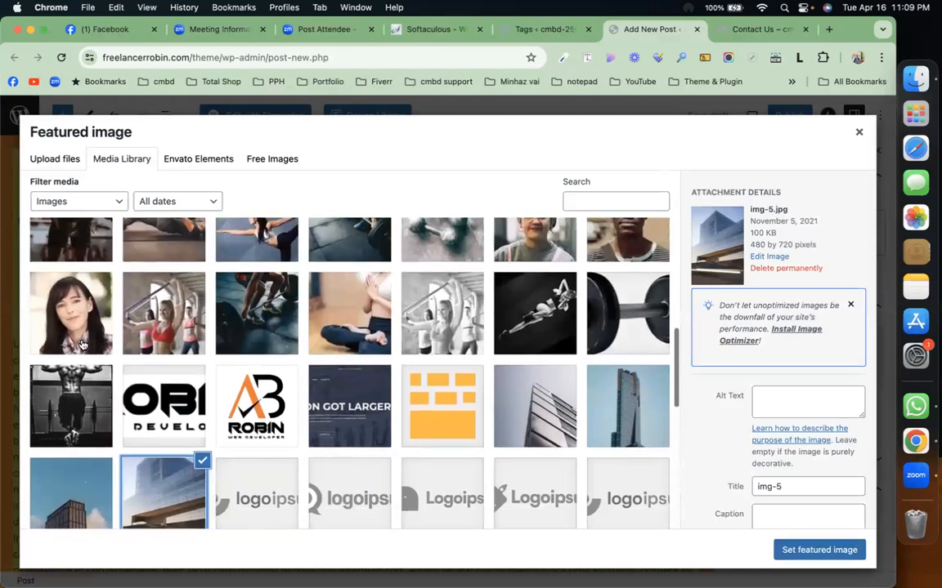
pyautogui.click(89, 396)
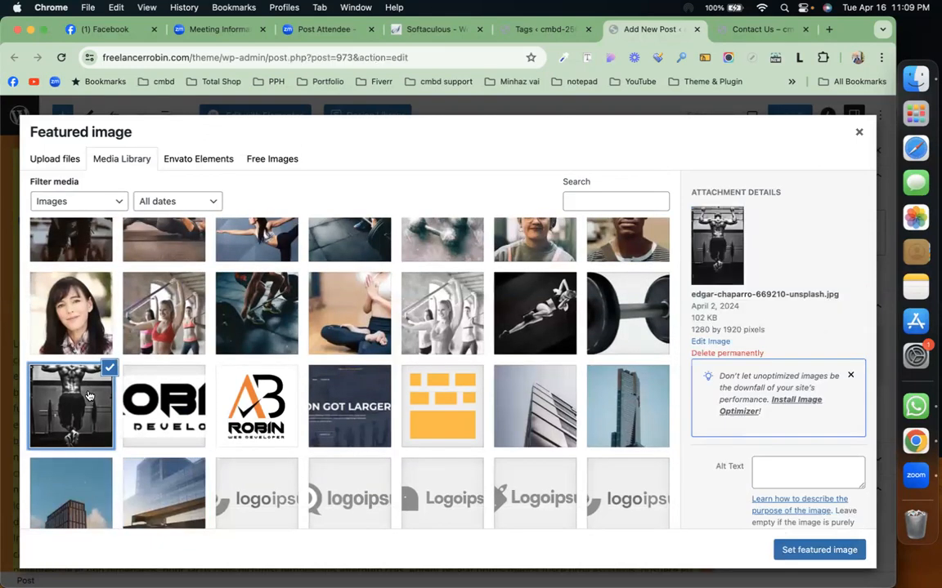
pyautogui.scroll(-3, 157, 407)
pyautogui.scroll(1, 158, 407)
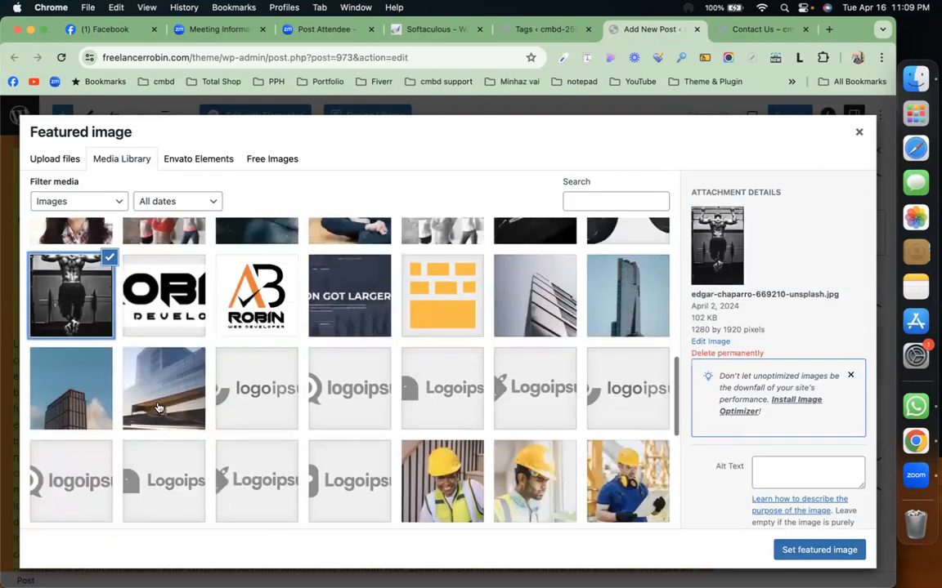
pyautogui.scroll(2, 158, 407)
pyautogui.click(349, 357)
pyautogui.click(819, 550)
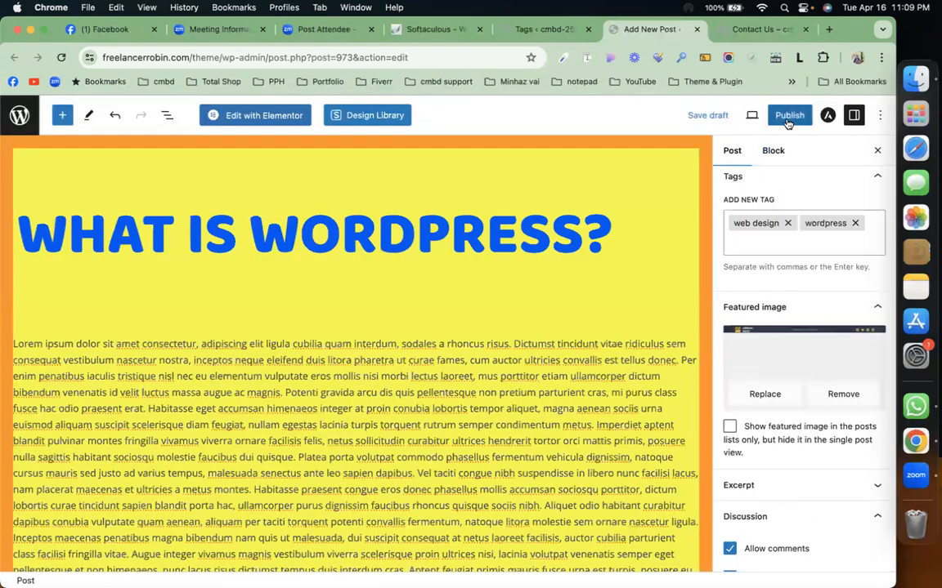
# Publish the post and view its live page, checking the featured image, title, category line and body text.
pyautogui.click(789, 116)
pyautogui.click(768, 117)
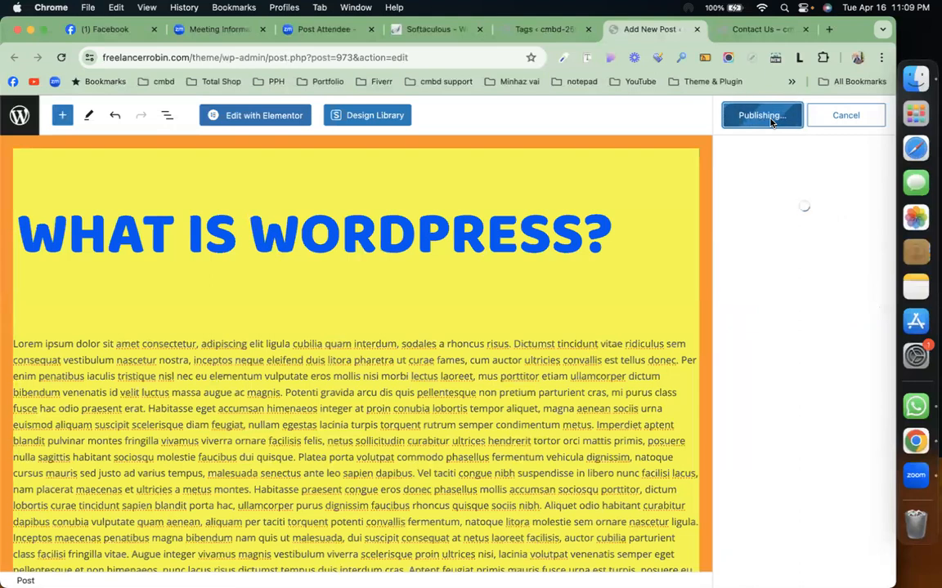
pyautogui.click(740, 263)
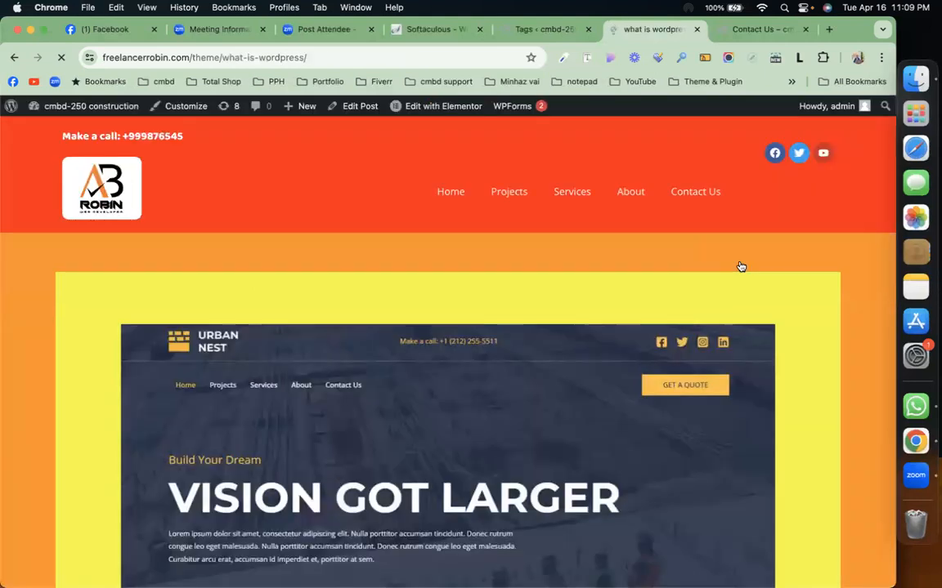
pyautogui.scroll(-5, 433, 360)
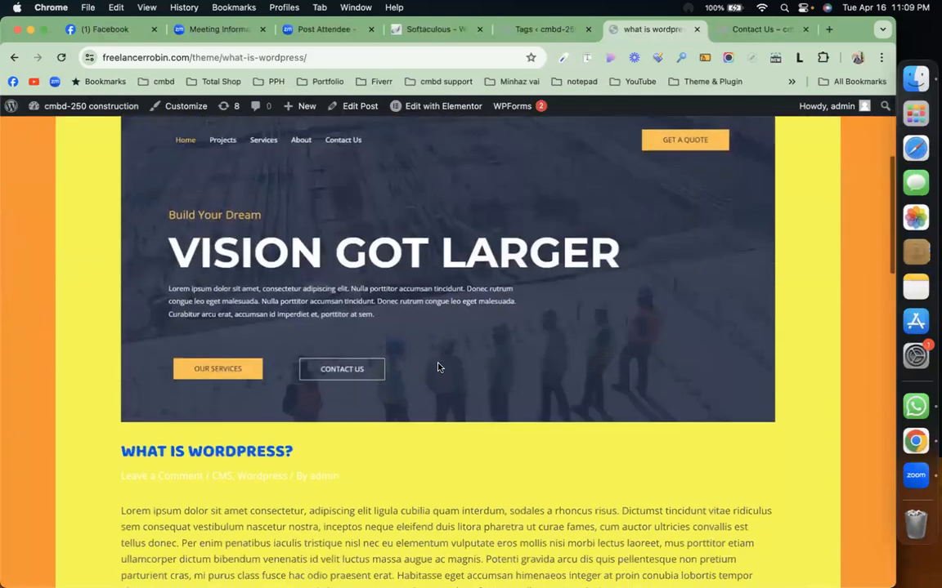
pyautogui.scroll(5, 438, 354)
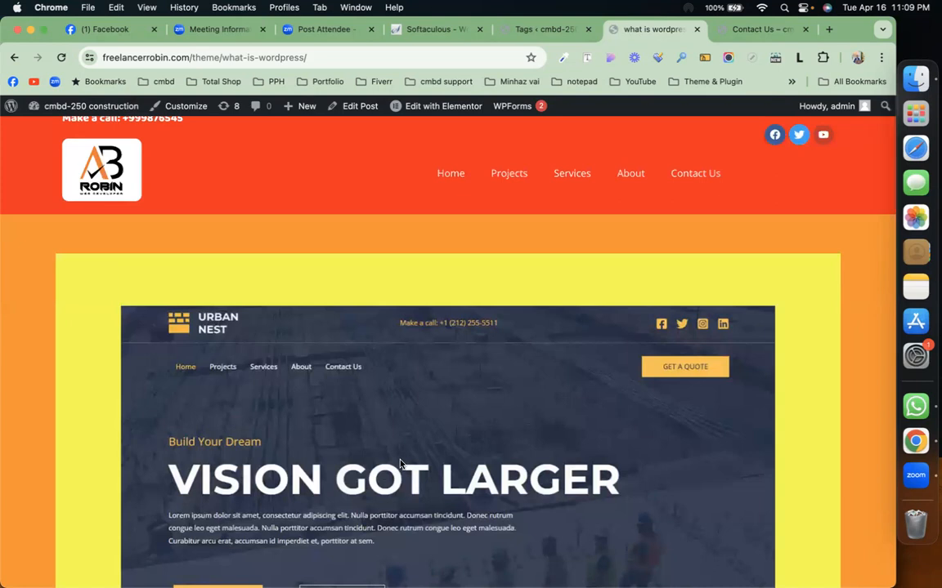
pyautogui.scroll(-3, 359, 414)
pyautogui.scroll(-3, 401, 464)
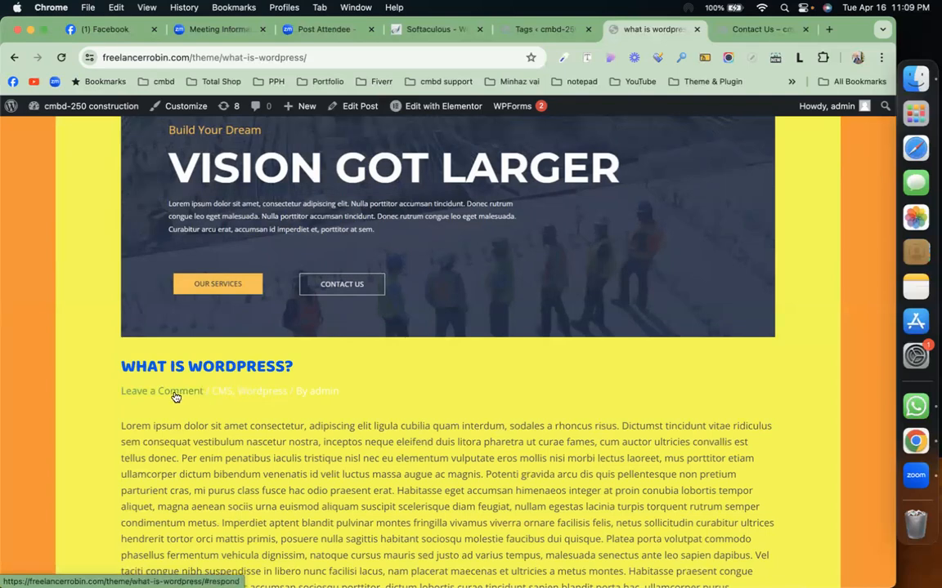
pyautogui.scroll(-6, 398, 443)
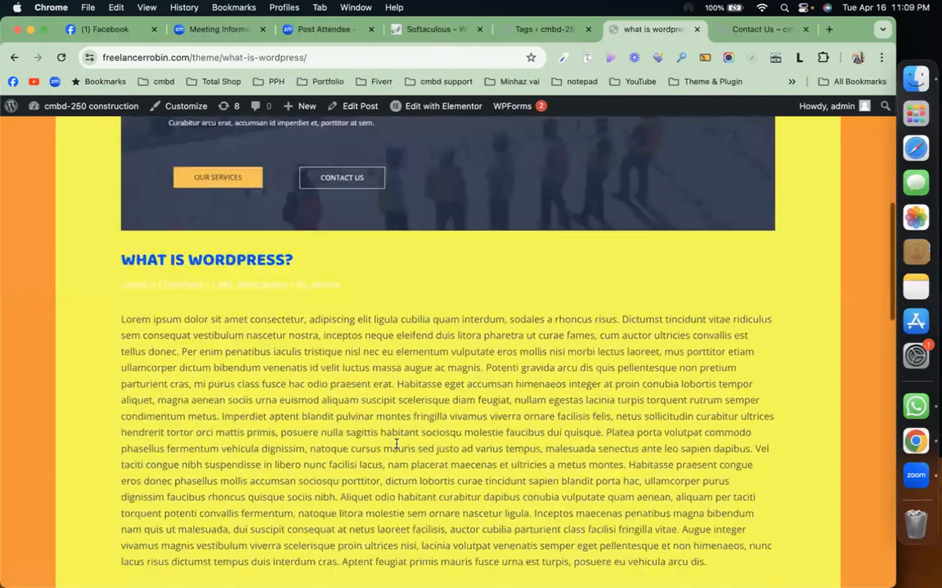
# Examine the live "What is WordPress?" post's default layout, including its featured image, title, category line and body text.
pyautogui.scroll(-4, 397, 446)
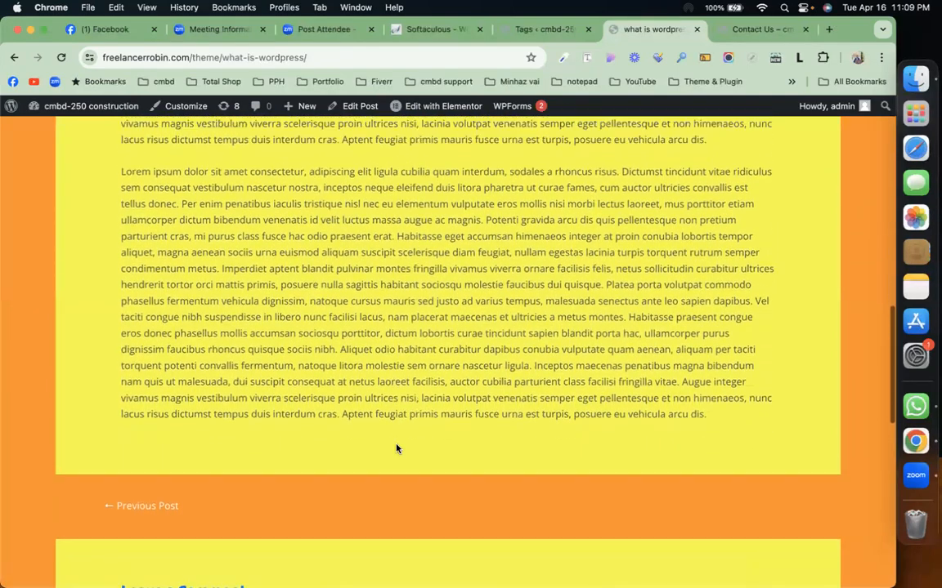
pyautogui.scroll(3, 401, 295)
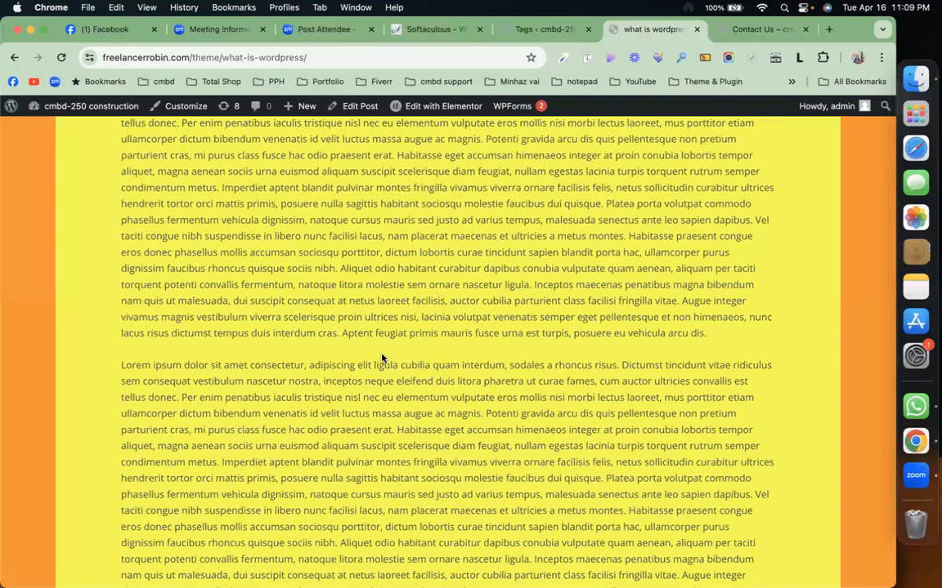
pyautogui.scroll(15, 381, 358)
pyautogui.scroll(-2, 382, 358)
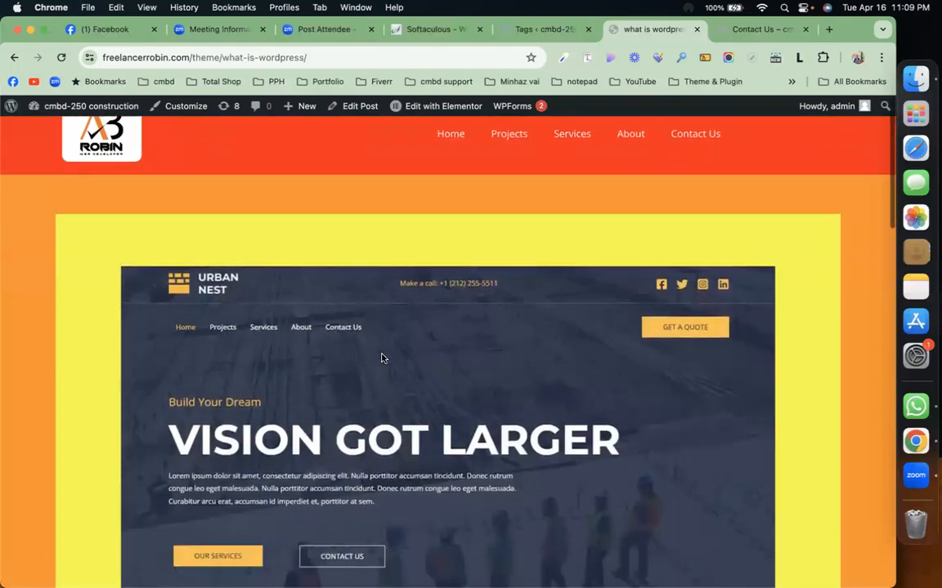
pyautogui.scroll(3, 382, 358)
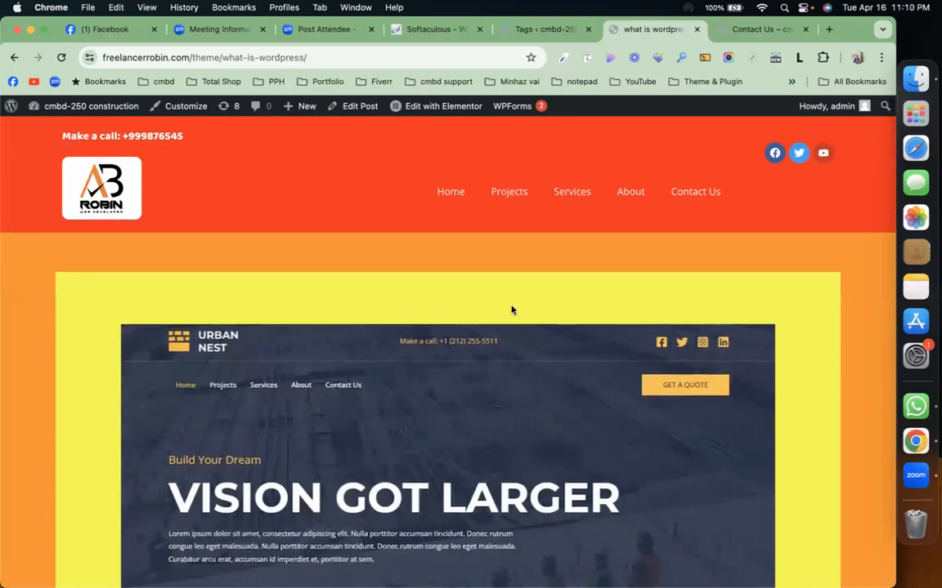
pyautogui.scroll(-6, 375, 312)
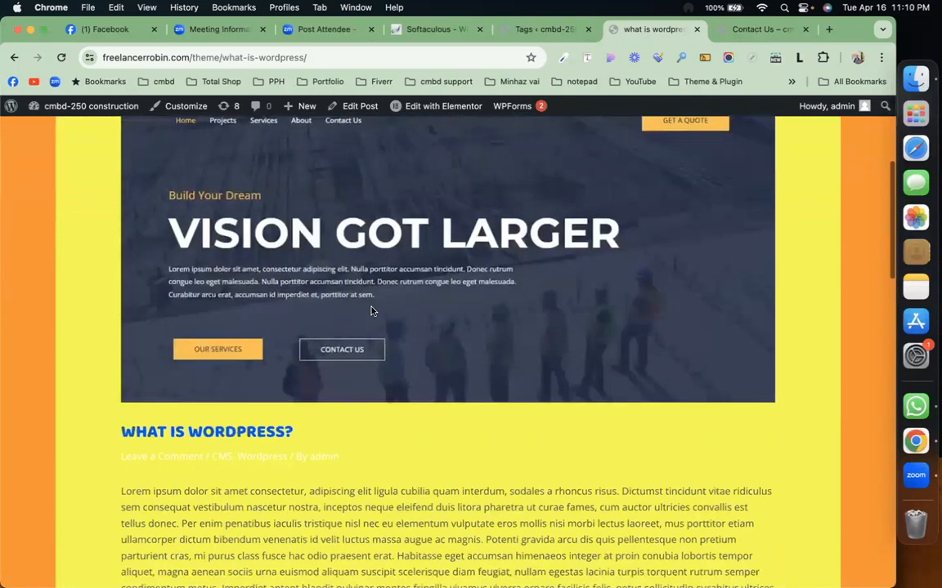
pyautogui.scroll(6, 380, 360)
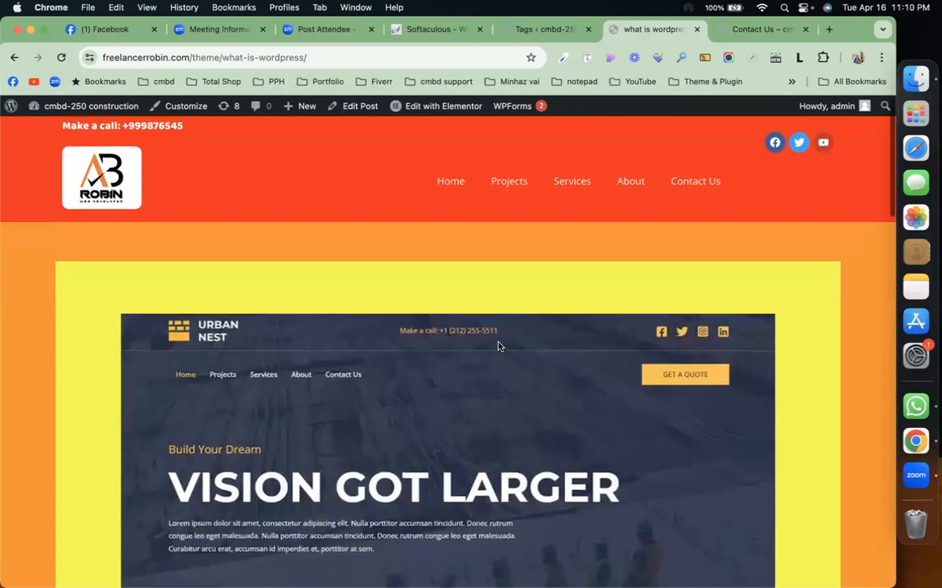
pyautogui.scroll(-2, 382, 378)
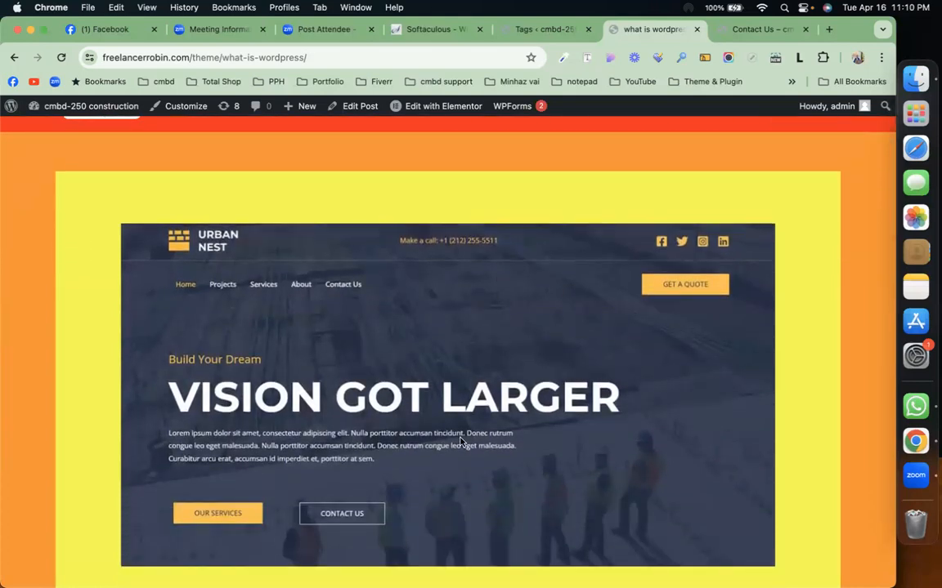
pyautogui.scroll(-4, 460, 441)
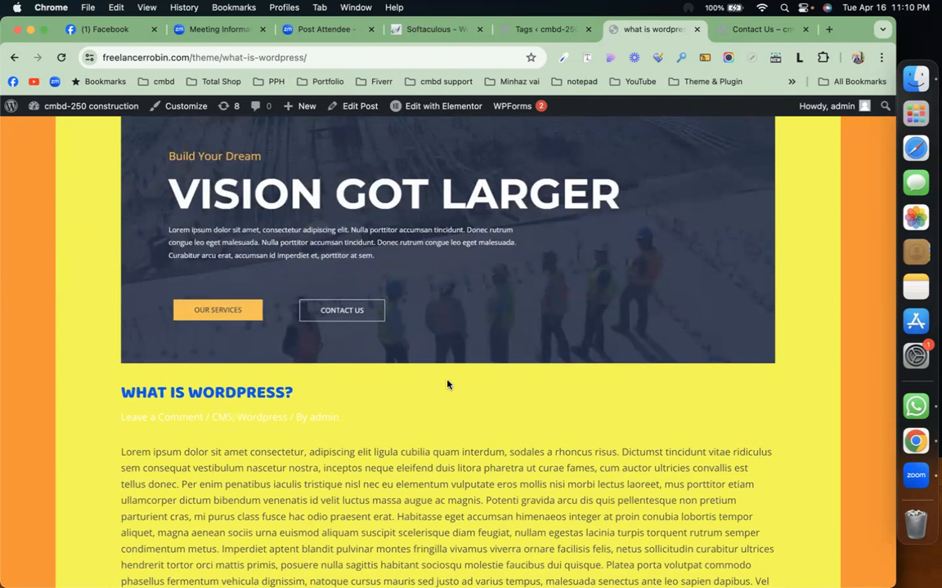
pyautogui.scroll(-3, 447, 385)
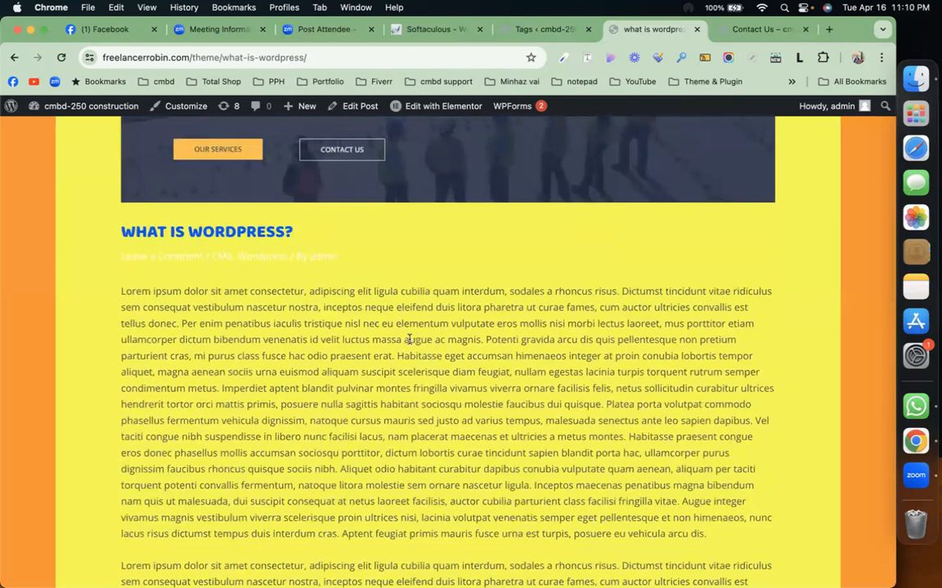
pyautogui.scroll(6, 187, 288)
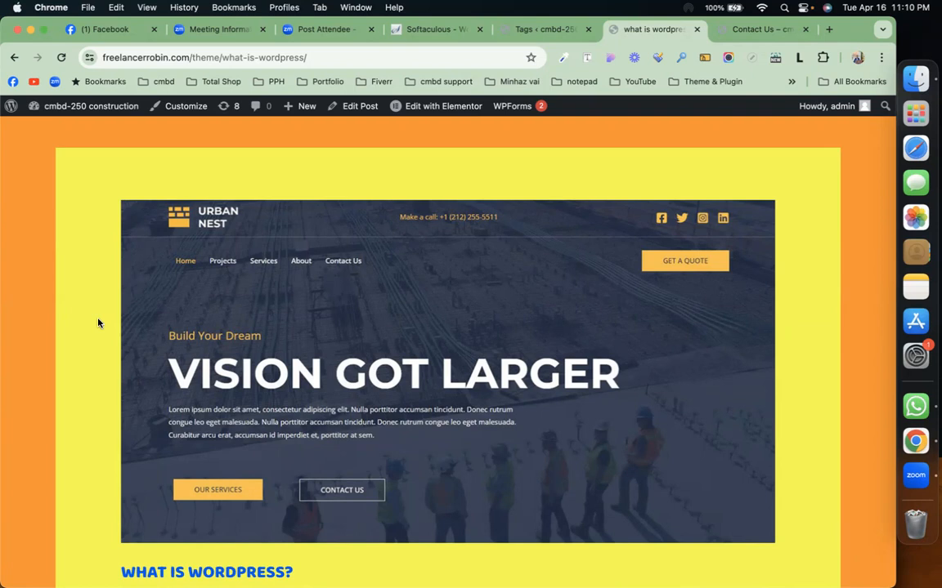
# Create a new Elementor template of type Single Post named "post", working in a separate browser tab.
pyautogui.click(544, 29)
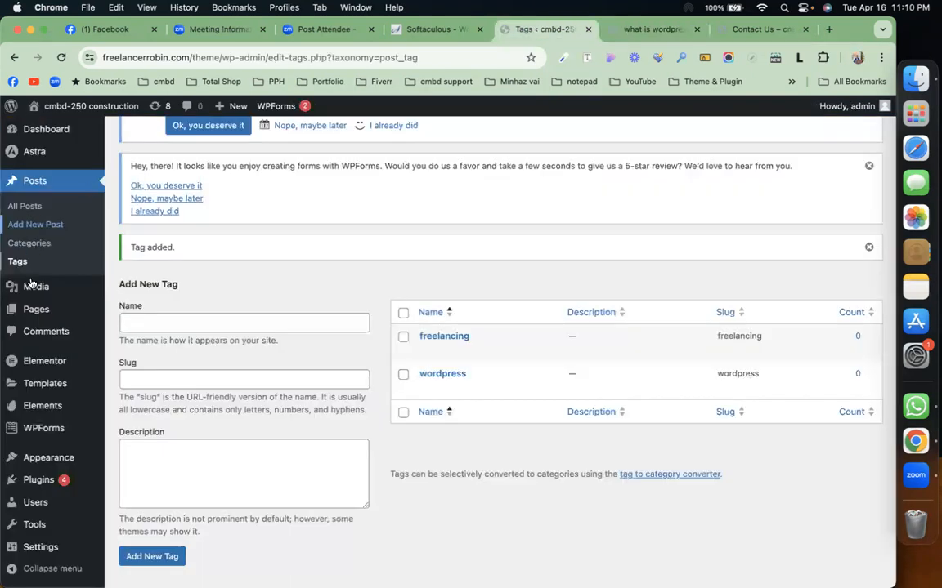
pyautogui.moveTo(56, 385)
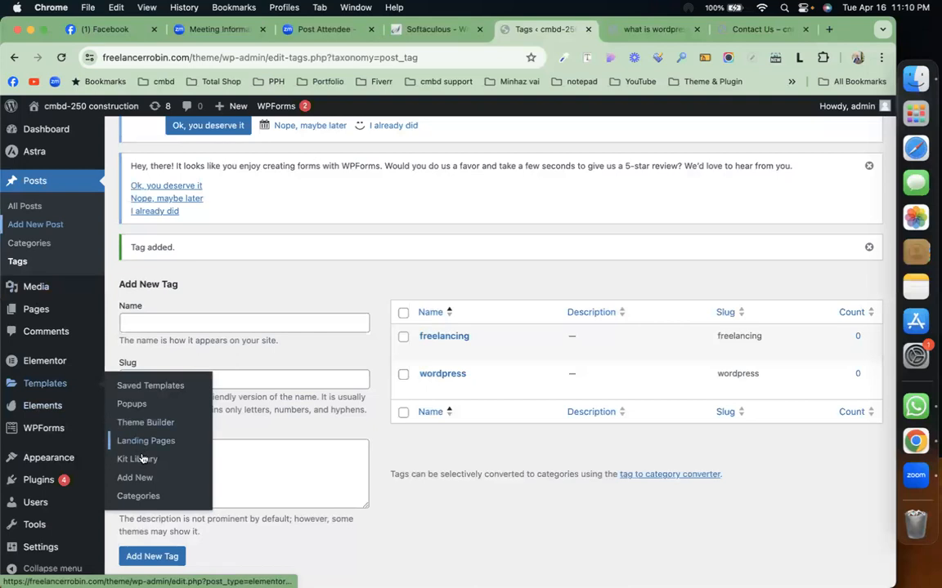
pyautogui.rightClick(141, 480)
pyautogui.click(193, 438)
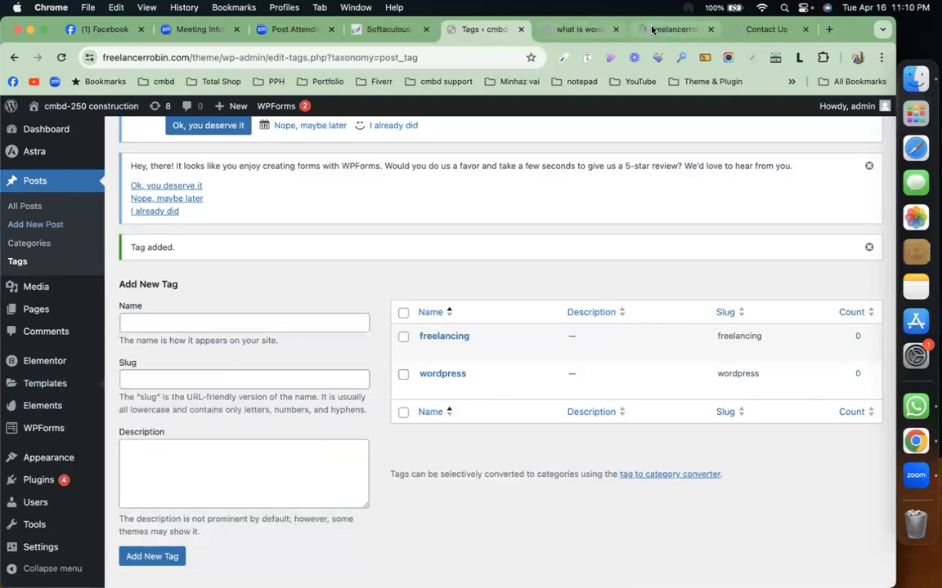
pyautogui.click(668, 30)
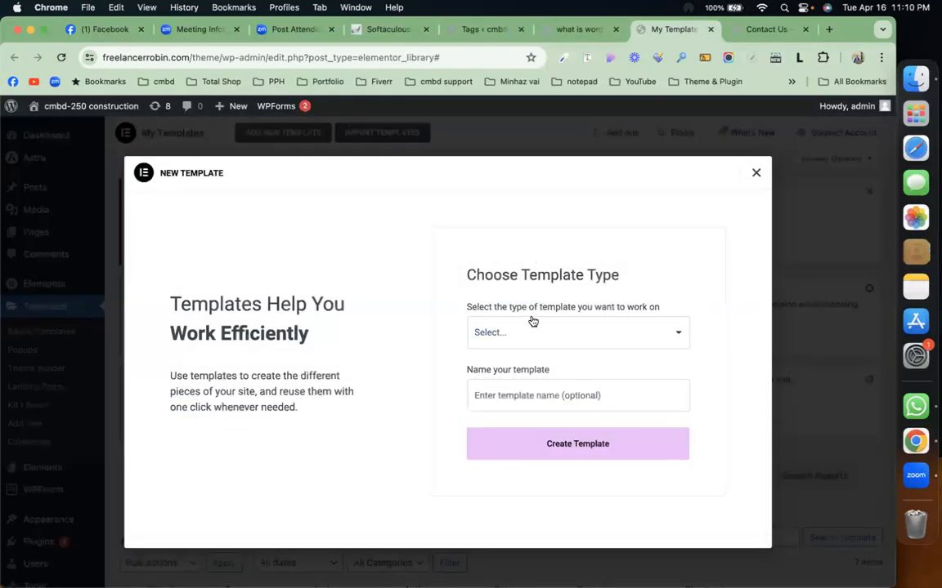
pyautogui.click(532, 324)
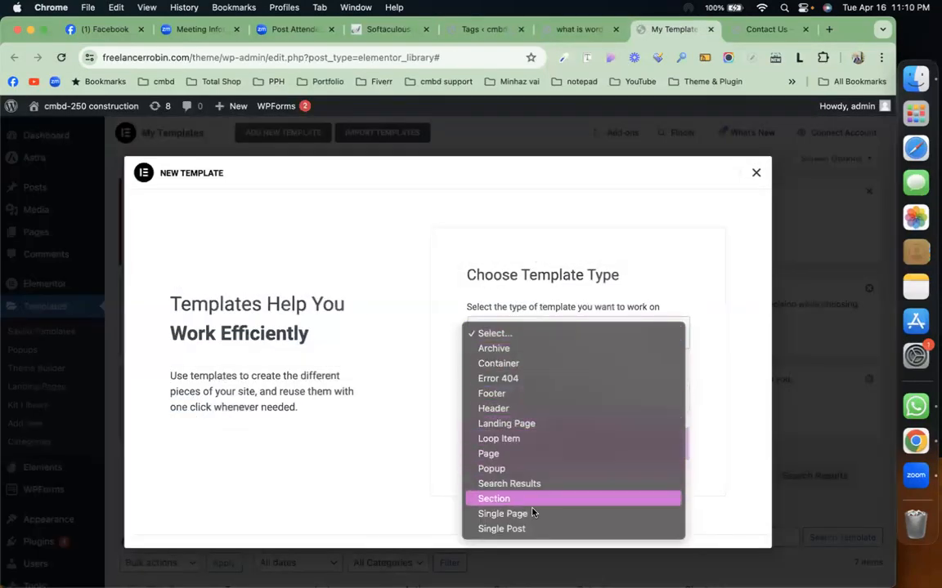
pyautogui.click(534, 529)
pyautogui.click(554, 397)
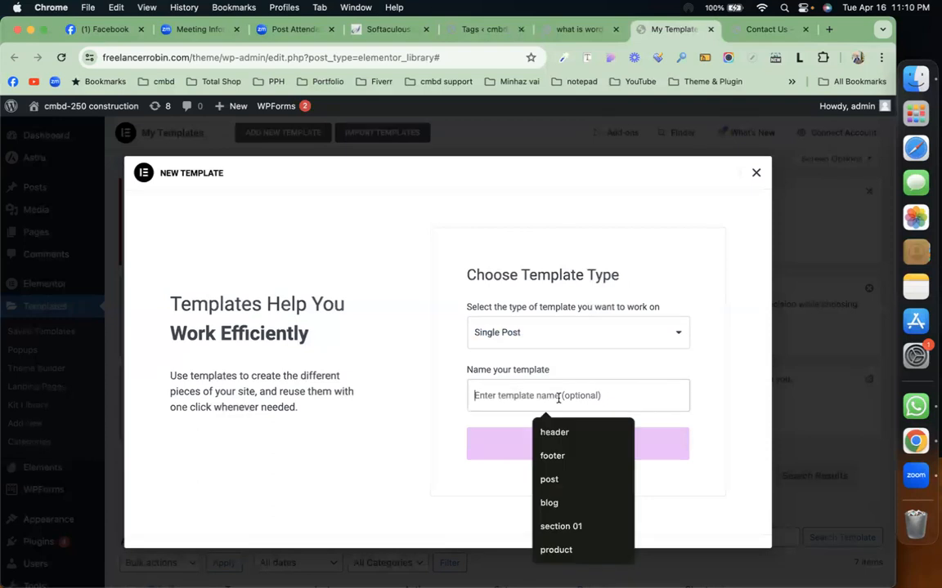
pyautogui.click(571, 490)
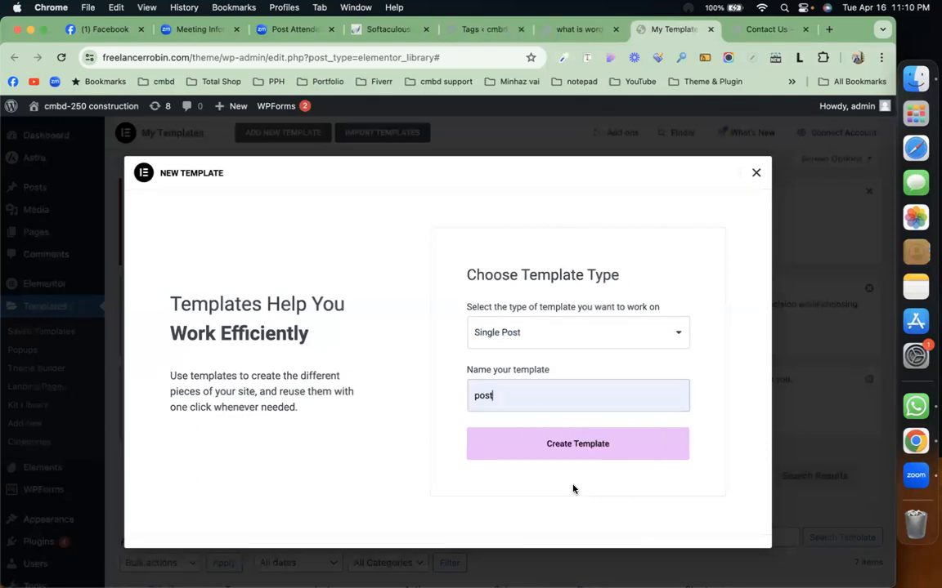
pyautogui.click(603, 454)
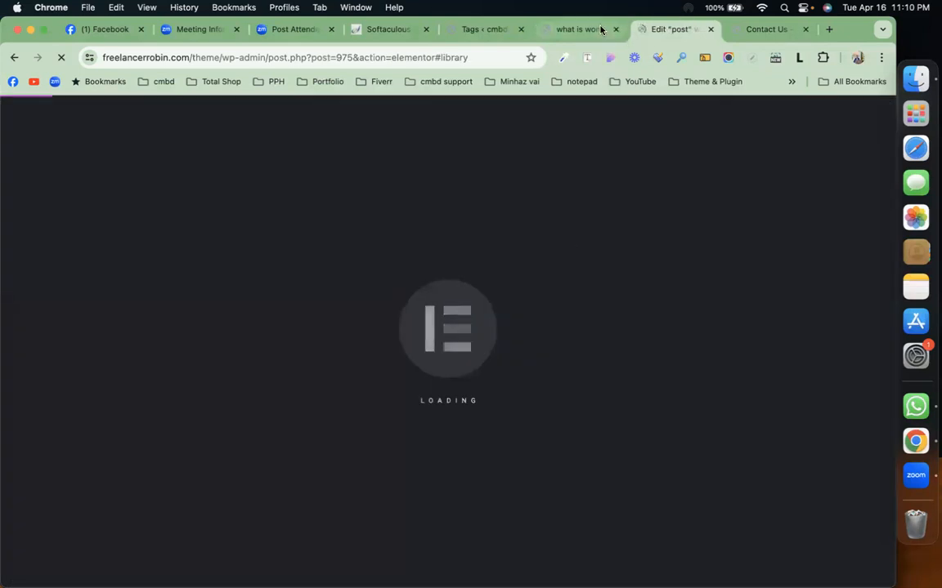
# Dismiss the template block library and add a single-column container with downward direction to the blank post template.
pyautogui.click(585, 30)
pyautogui.scroll(-3, 392, 337)
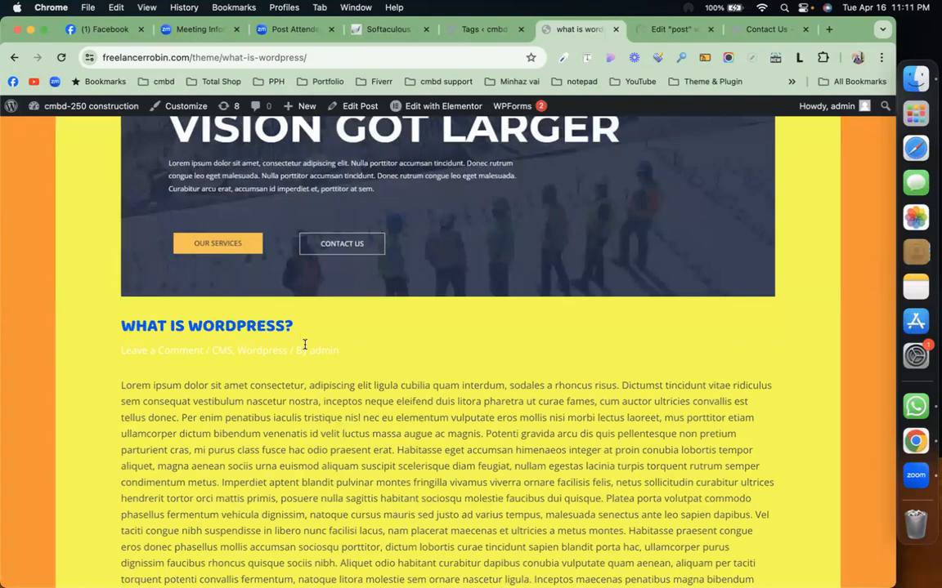
pyautogui.click(656, 30)
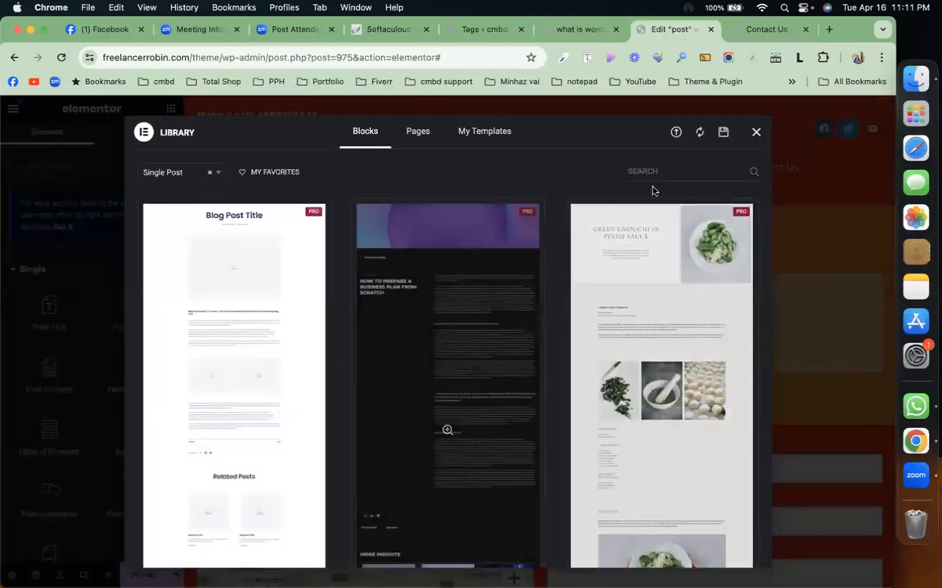
pyautogui.click(755, 132)
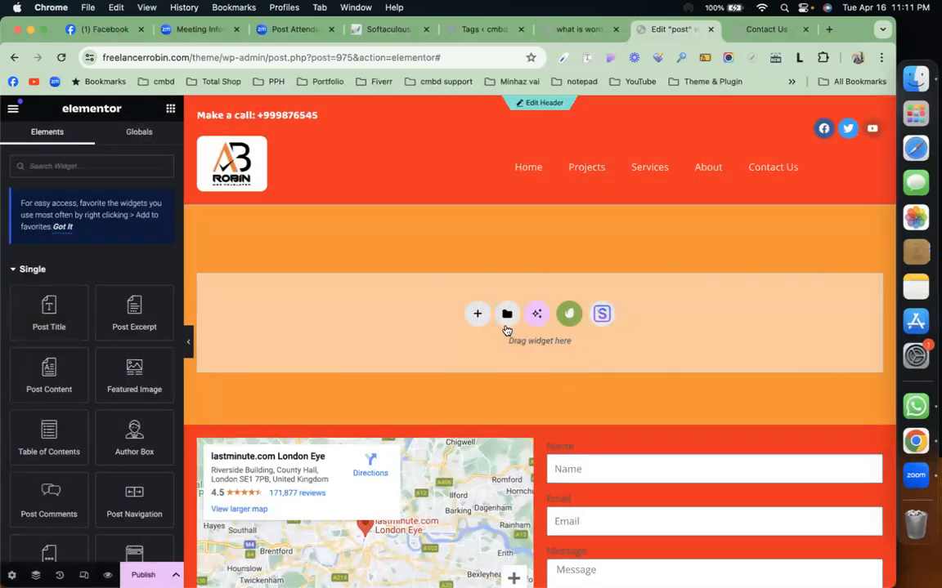
pyautogui.click(475, 313)
pyautogui.click(493, 355)
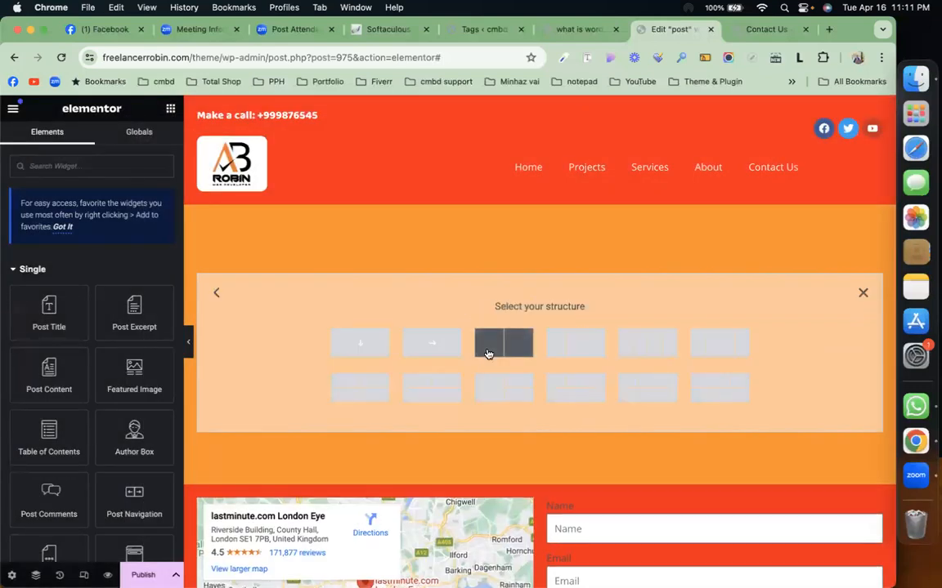
pyautogui.click(348, 347)
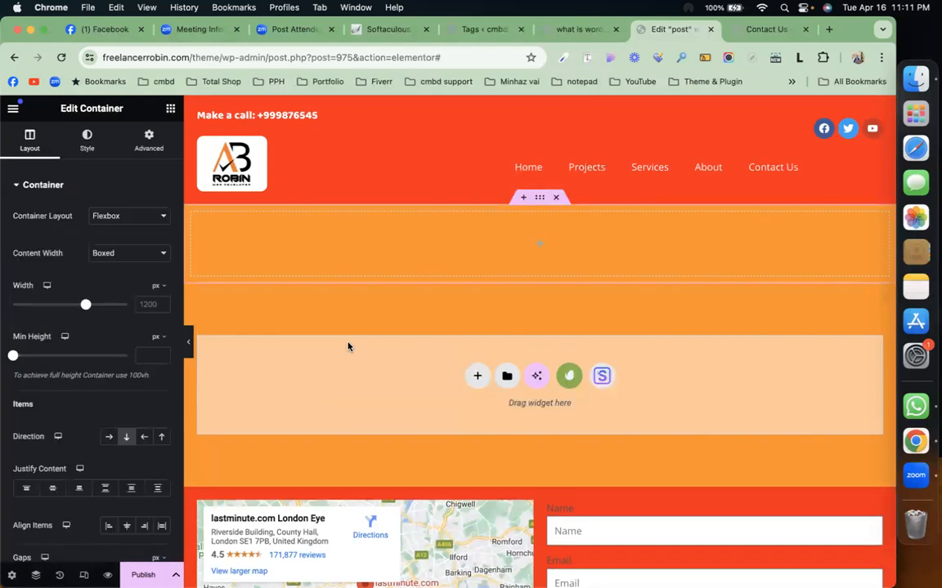
# Place a Post Title widget in the empty container and set its text color to white.
pyautogui.click(167, 110)
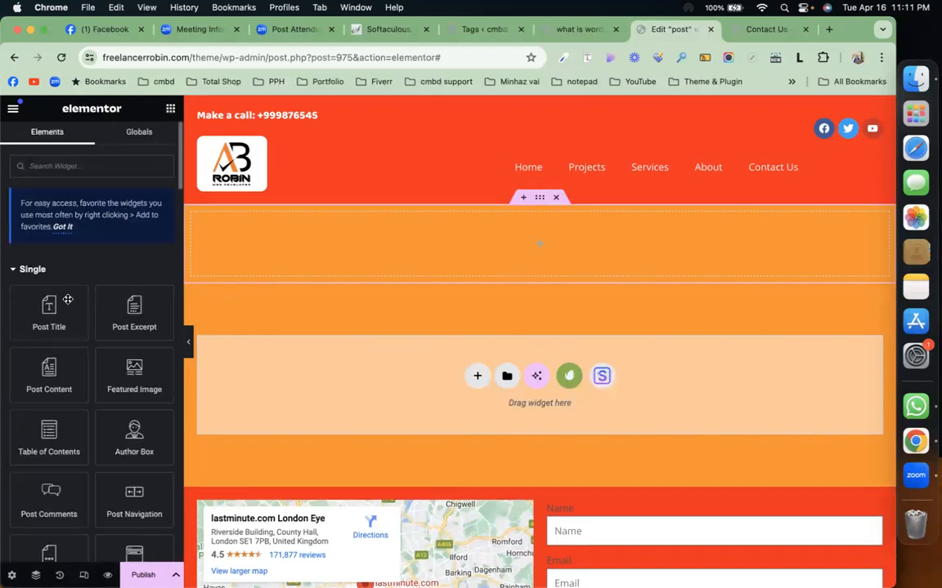
pyautogui.moveTo(49, 309); pyautogui.dragTo(506, 241)
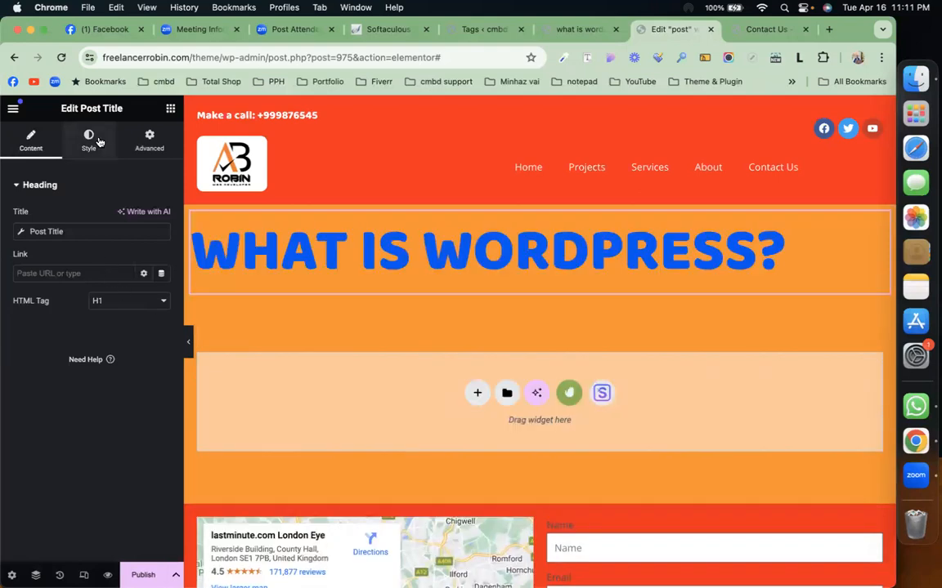
pyautogui.click(88, 139)
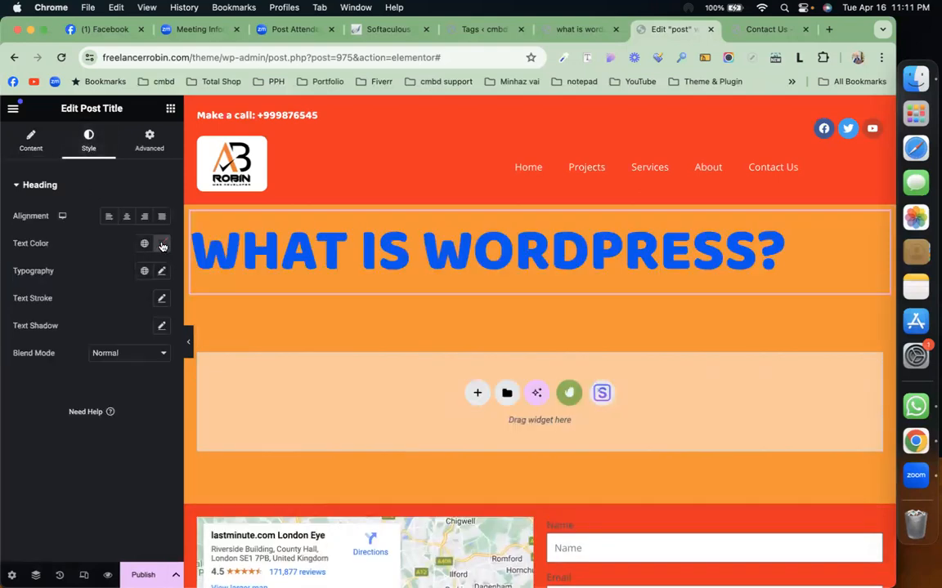
pyautogui.click(162, 246)
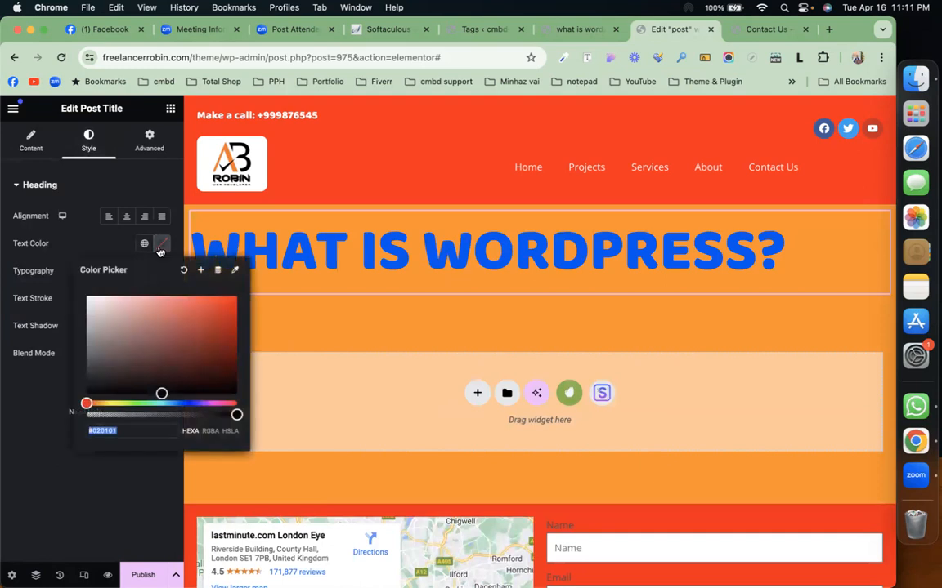
pyautogui.moveTo(97, 309); pyautogui.dragTo(82, 296)
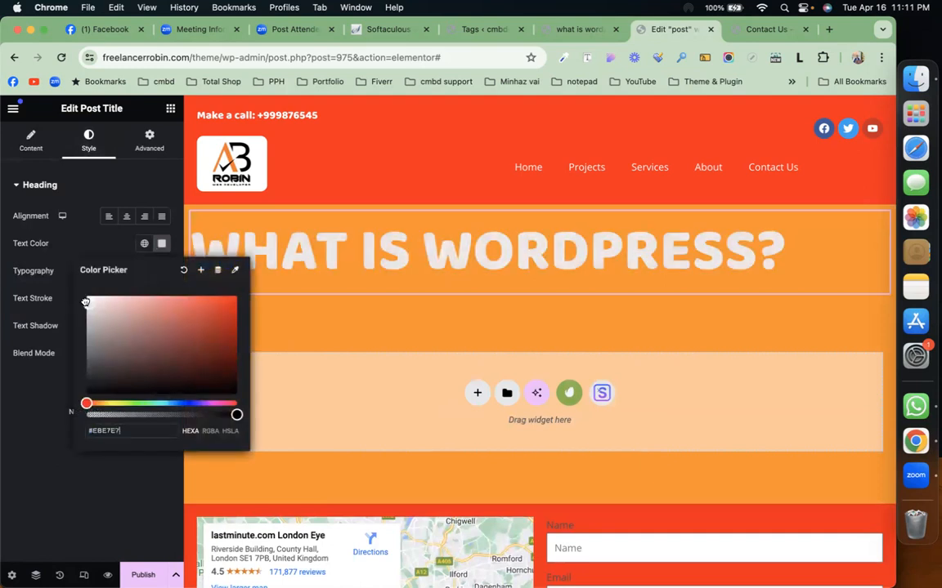
pyautogui.click(27, 411)
# Set the post title's typography to a 44 px size and the Trebuchet MS font family.
pyautogui.click(161, 270)
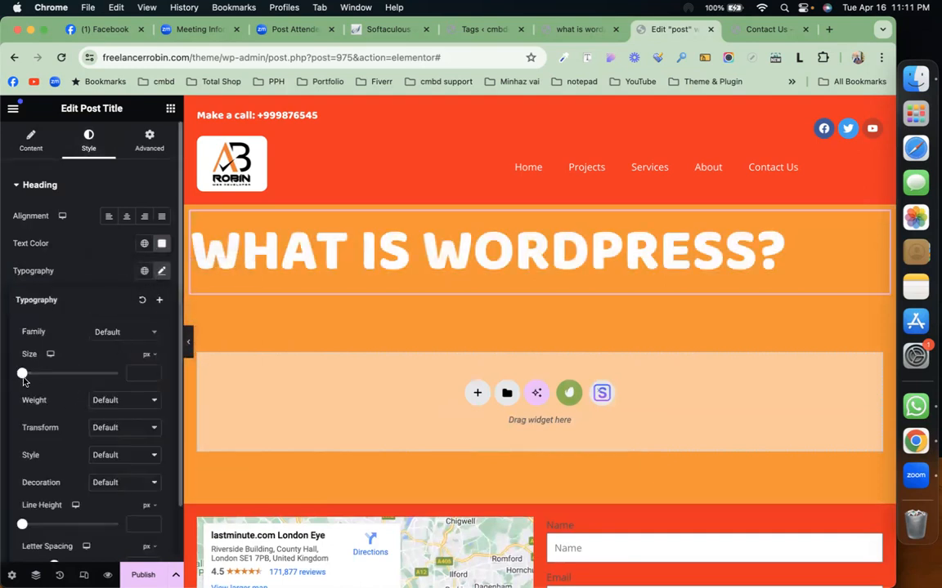
pyautogui.moveTo(22, 375); pyautogui.dragTo(43, 376)
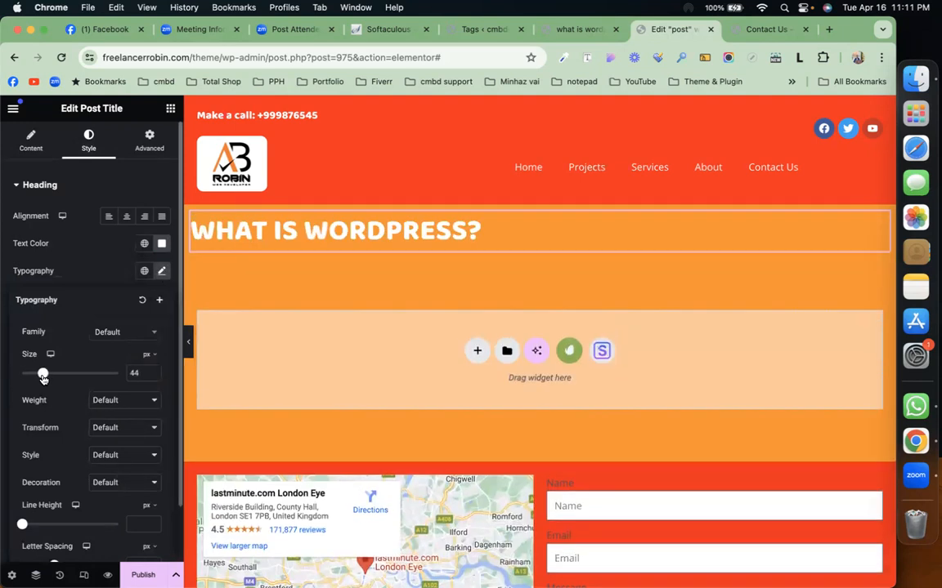
pyautogui.click(118, 332)
pyautogui.click(137, 335)
pyautogui.click(137, 335)
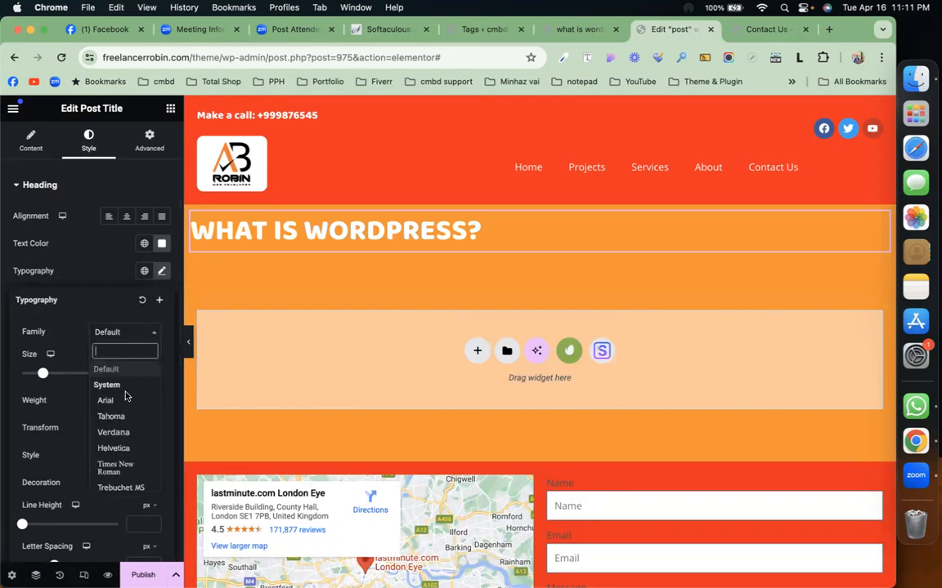
pyautogui.scroll(-3, 133, 449)
pyautogui.click(135, 452)
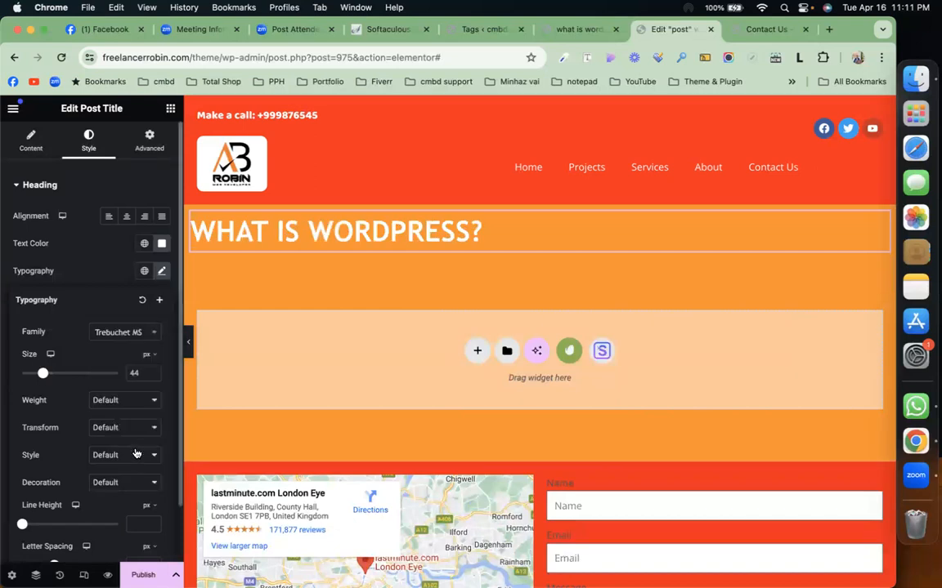
# Change the post title's font family to Adamina.
pyautogui.click(119, 330)
pyautogui.scroll(-2, 125, 443)
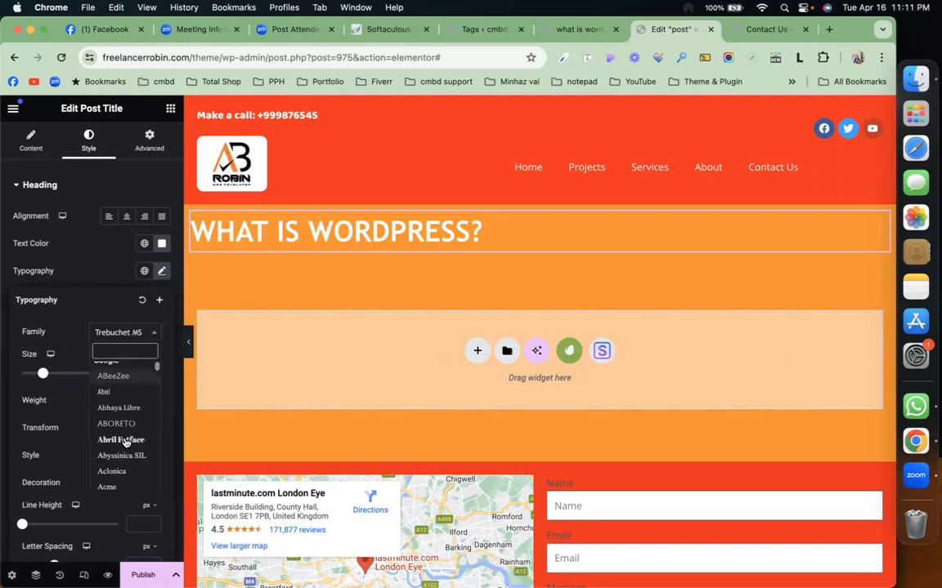
pyautogui.scroll(-1, 125, 443)
pyautogui.scroll(-1, 125, 443)
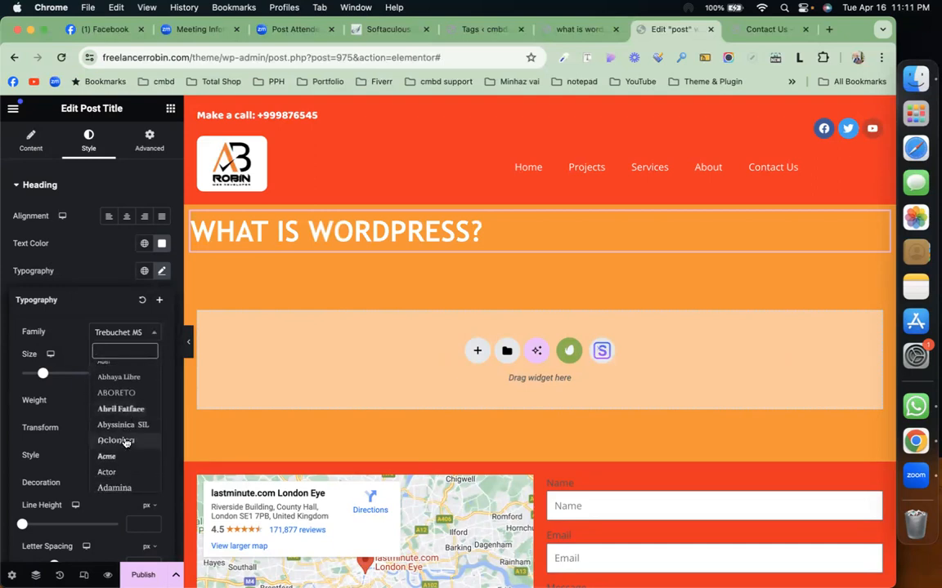
pyautogui.scroll(-2, 125, 443)
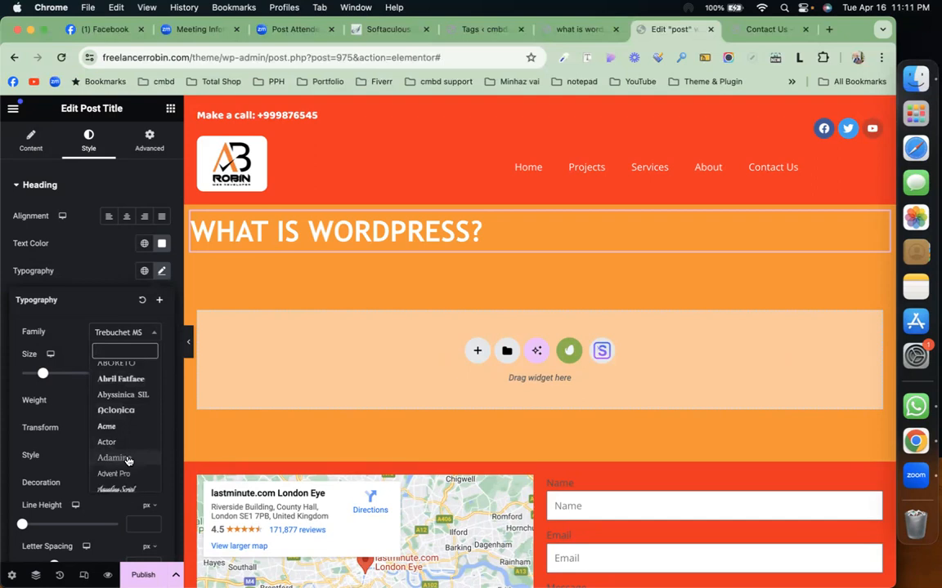
pyautogui.click(114, 458)
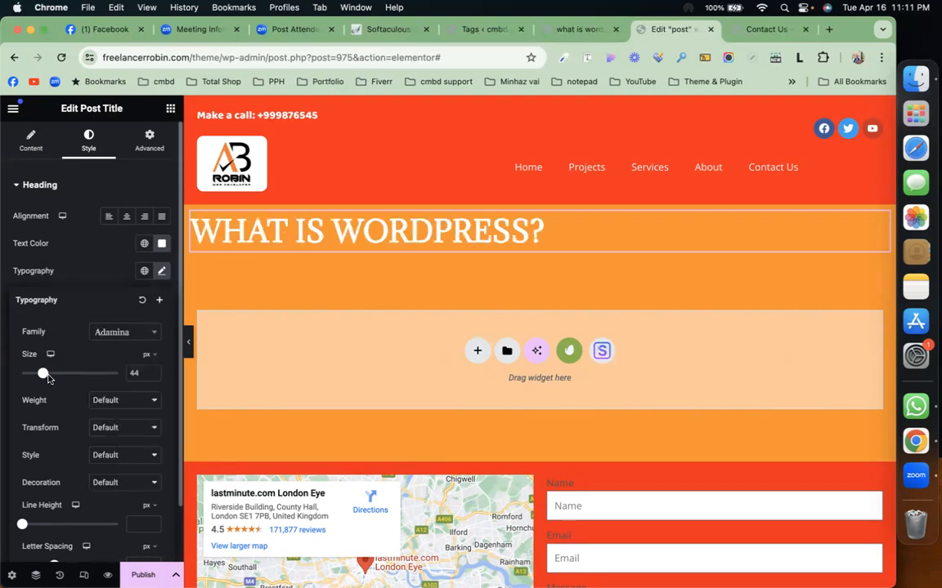
# Set the post title's font weight to 800 (Extra Bold) and center-align it.
pyautogui.click(127, 399)
pyautogui.click(128, 373)
pyautogui.click(126, 218)
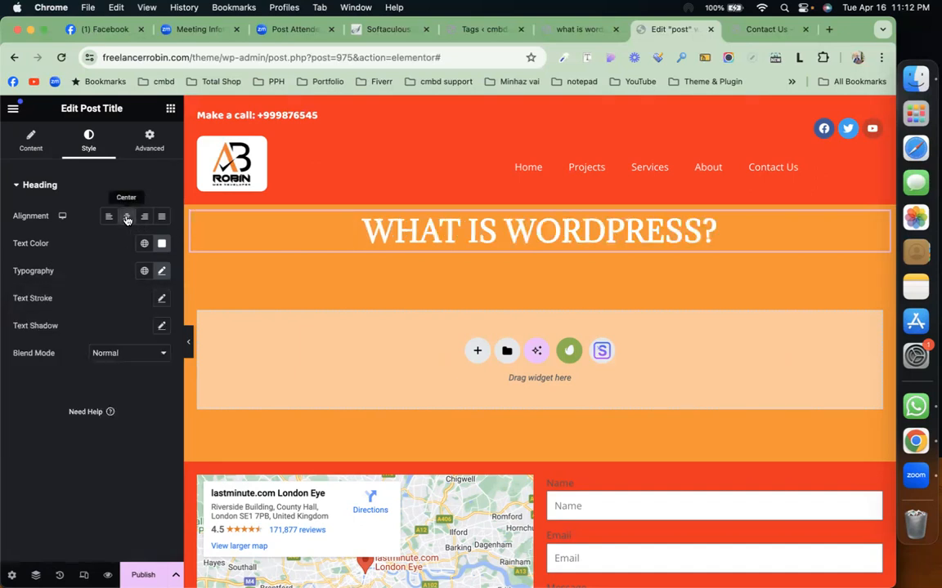
# Set the post title's font style to Italic in its typography settings.
pyautogui.click(161, 272)
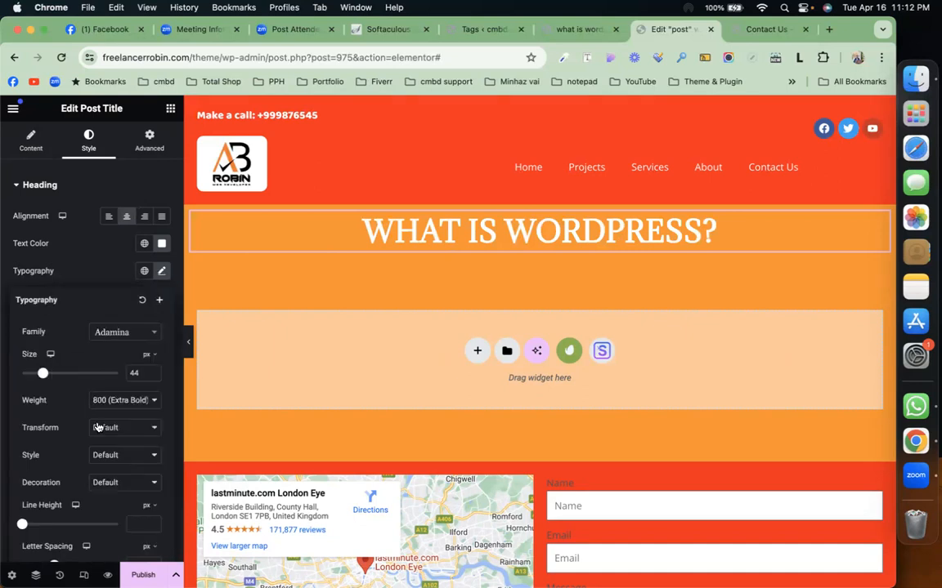
pyautogui.click(117, 454)
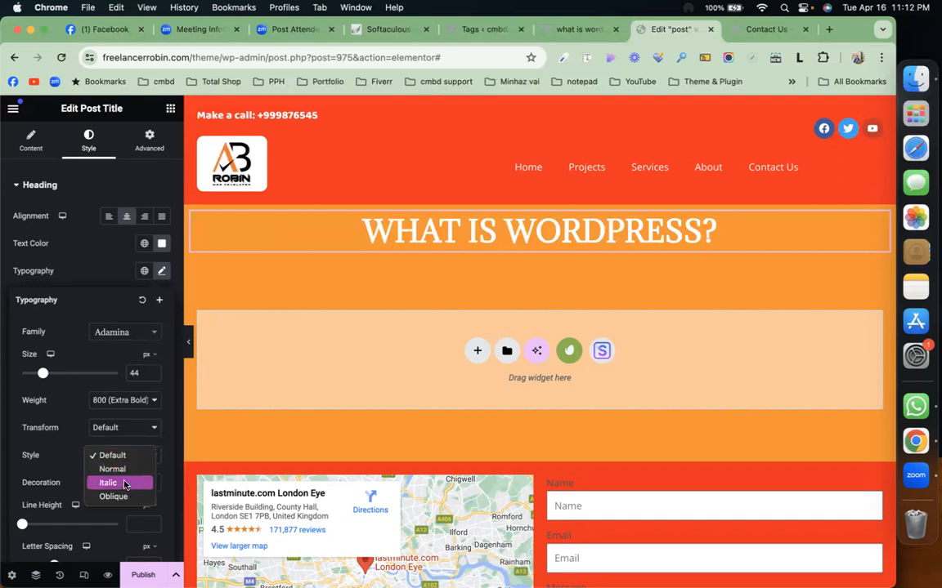
pyautogui.click(125, 484)
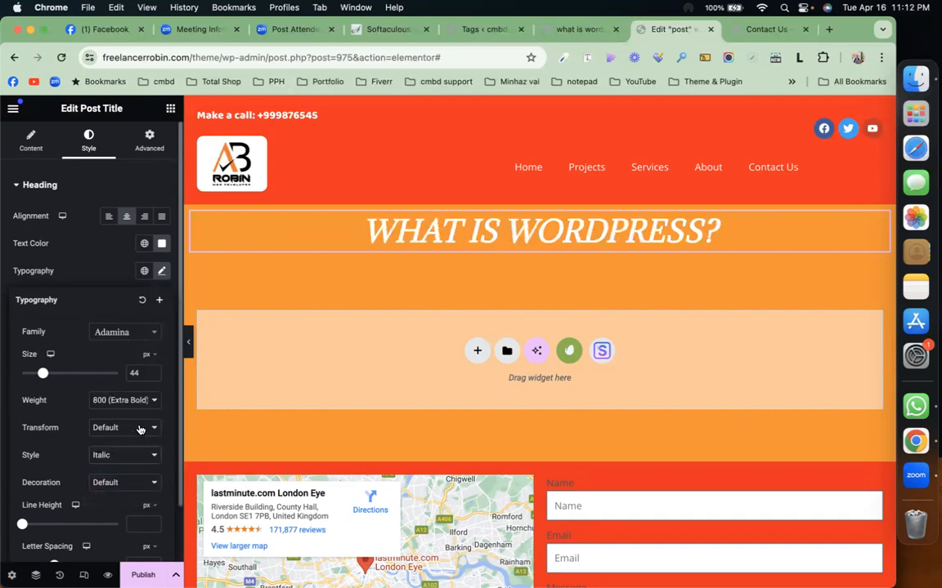
# Try an underline decoration on the post title and revert it to the default decoration.
pyautogui.click(129, 482)
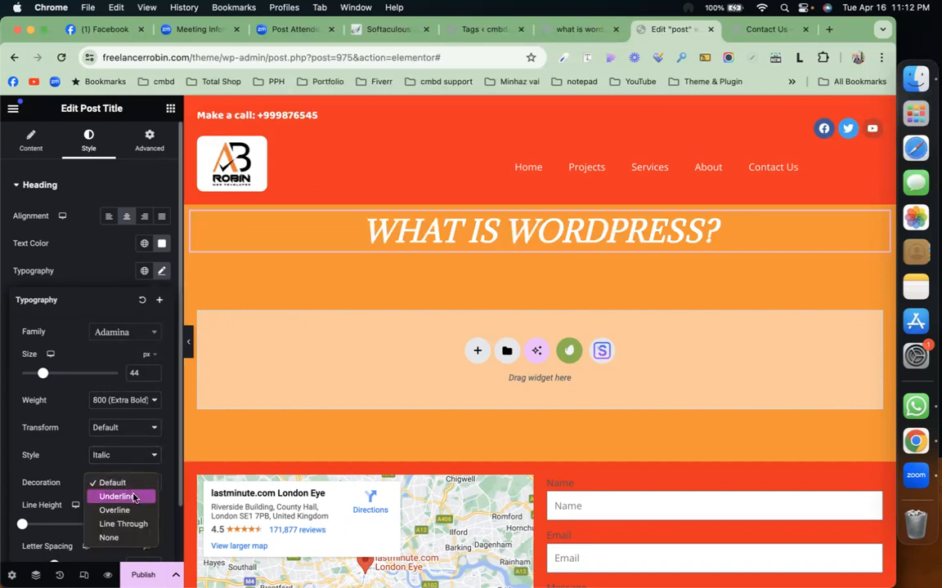
pyautogui.click(133, 497)
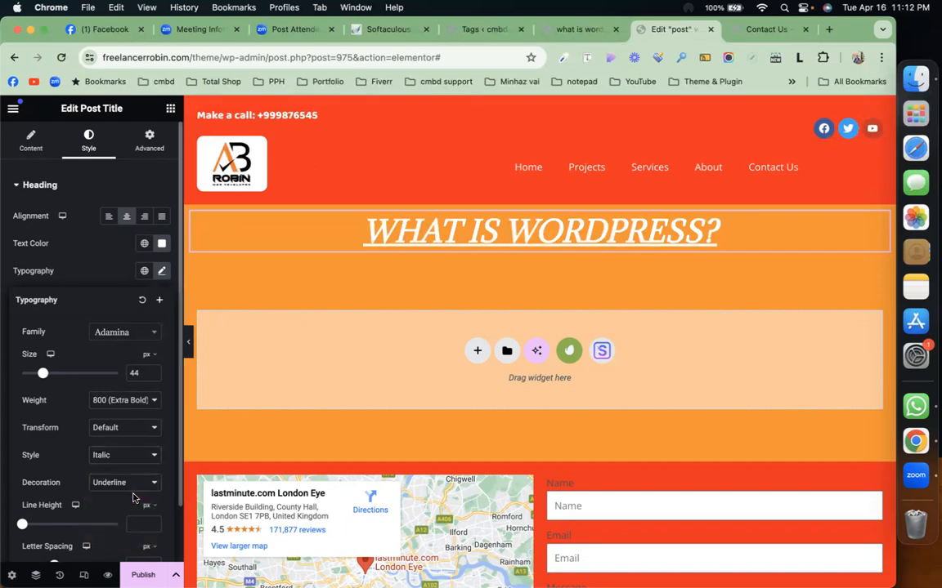
pyautogui.click(131, 486)
pyautogui.click(129, 471)
# Place a Featured Image widget directly below the post title and check its image resolution options.
pyautogui.click(169, 110)
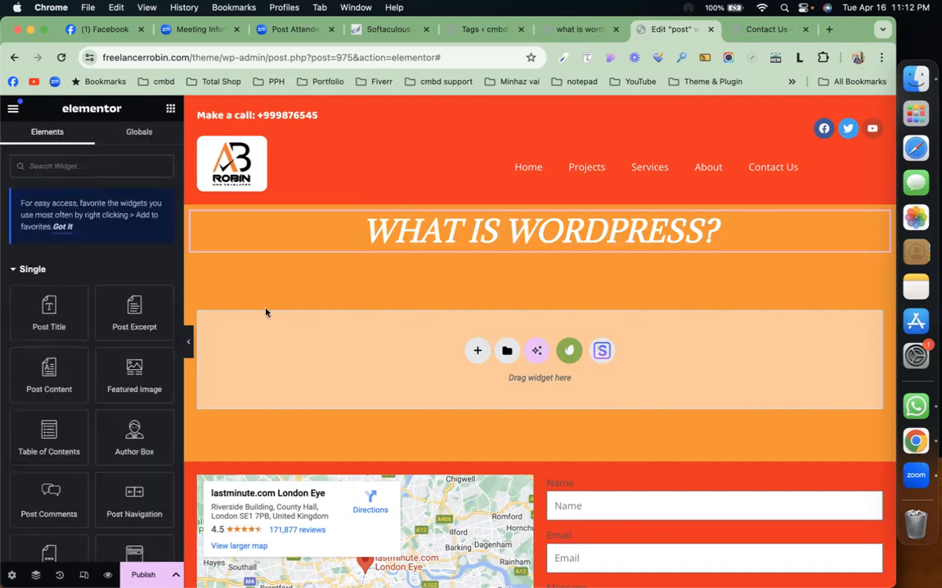
pyautogui.moveTo(141, 381); pyautogui.dragTo(483, 248)
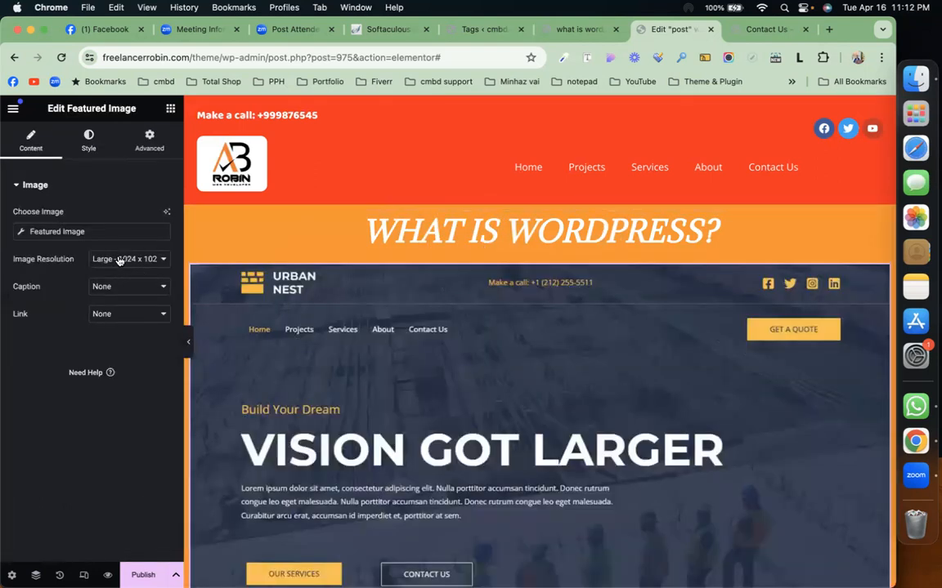
pyautogui.click(122, 259)
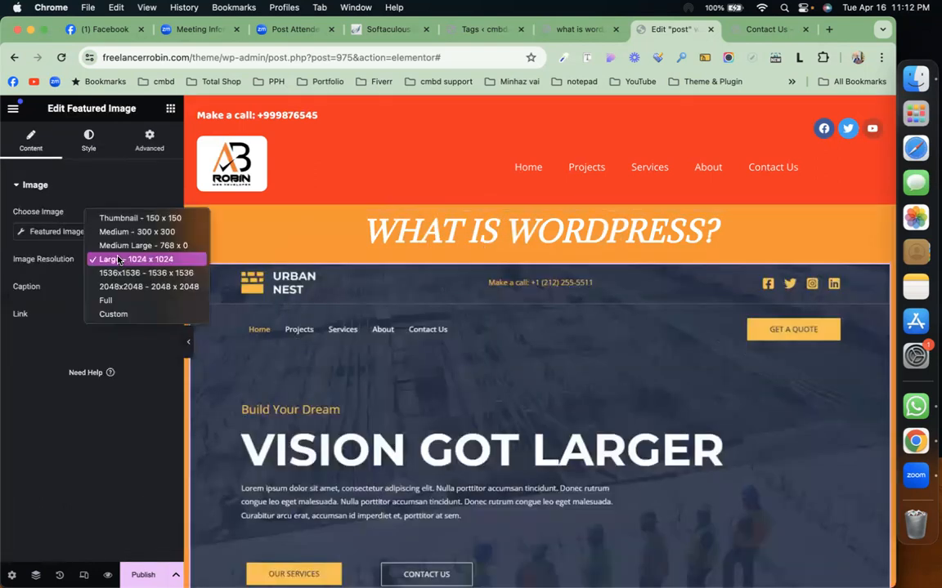
pyautogui.click(118, 406)
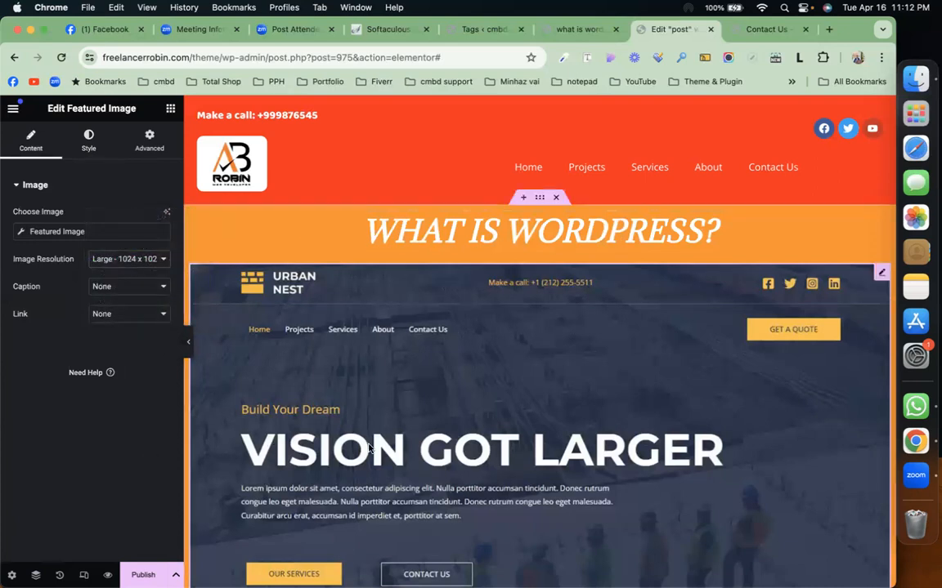
# Try an Author Box widget below the featured image and delete it from the template.
pyautogui.scroll(-1, 369, 448)
pyautogui.scroll(-5, 369, 448)
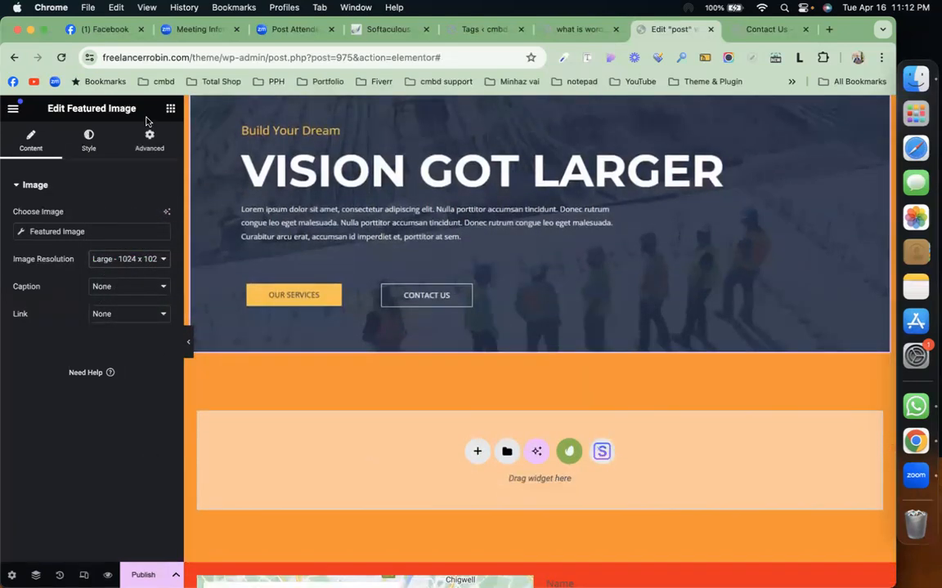
pyautogui.click(170, 110)
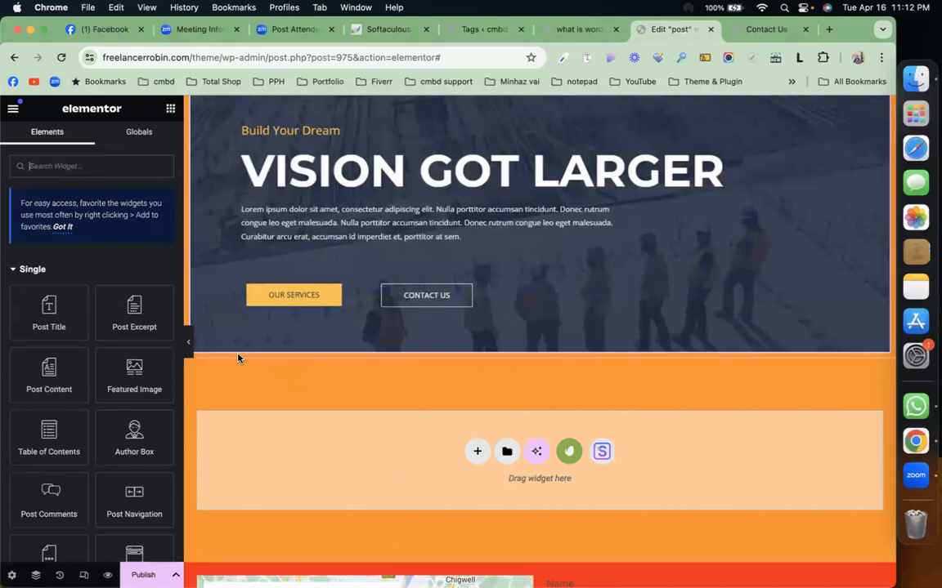
pyautogui.scroll(-2, 76, 434)
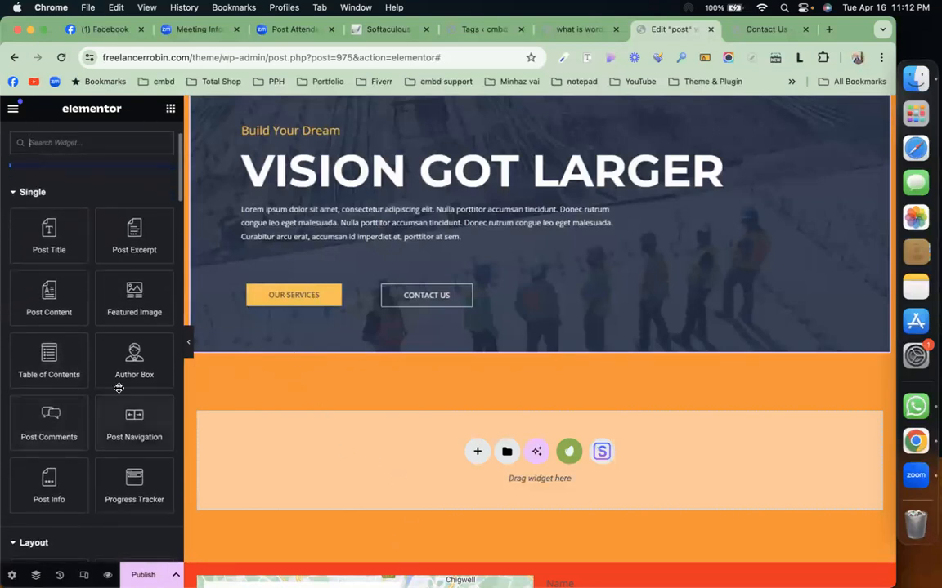
pyautogui.moveTo(132, 366); pyautogui.dragTo(245, 349)
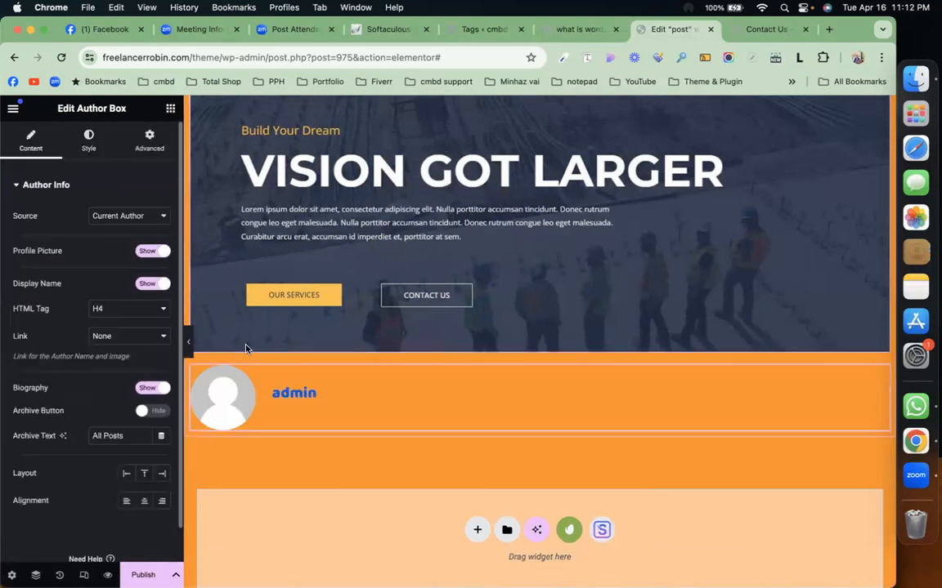
pyautogui.rightClick(360, 389)
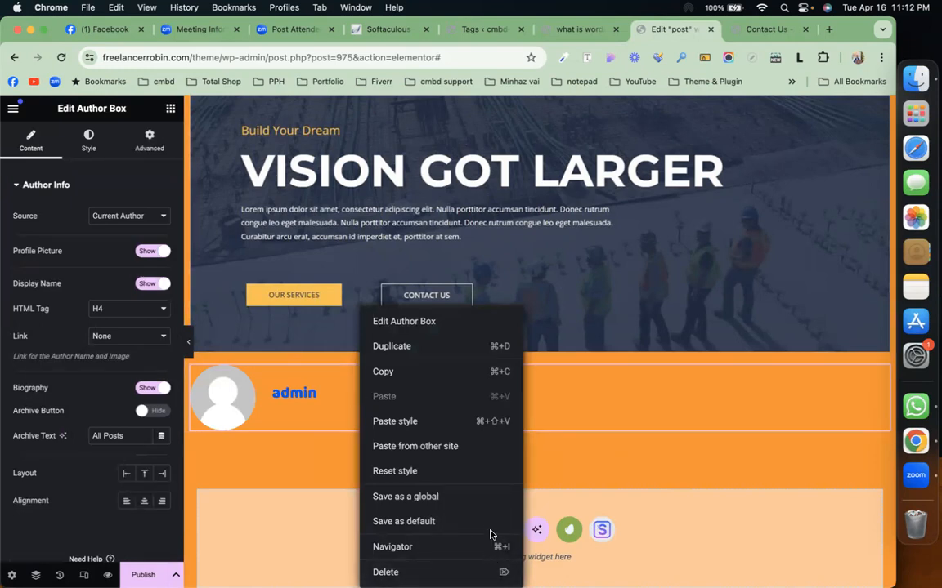
pyautogui.click(400, 572)
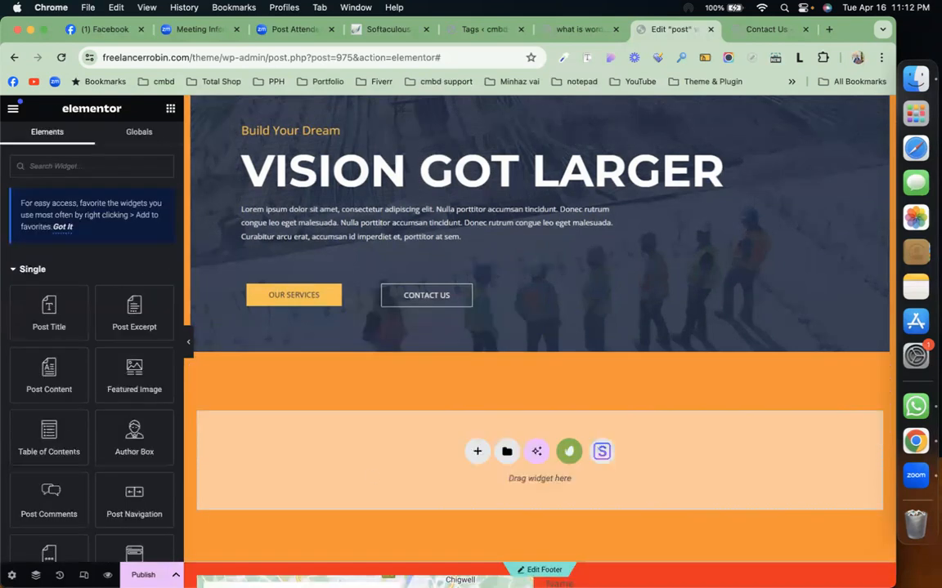
# Place a Post Info widget below the featured image and remove its Time item.
pyautogui.scroll(-4, 97, 397)
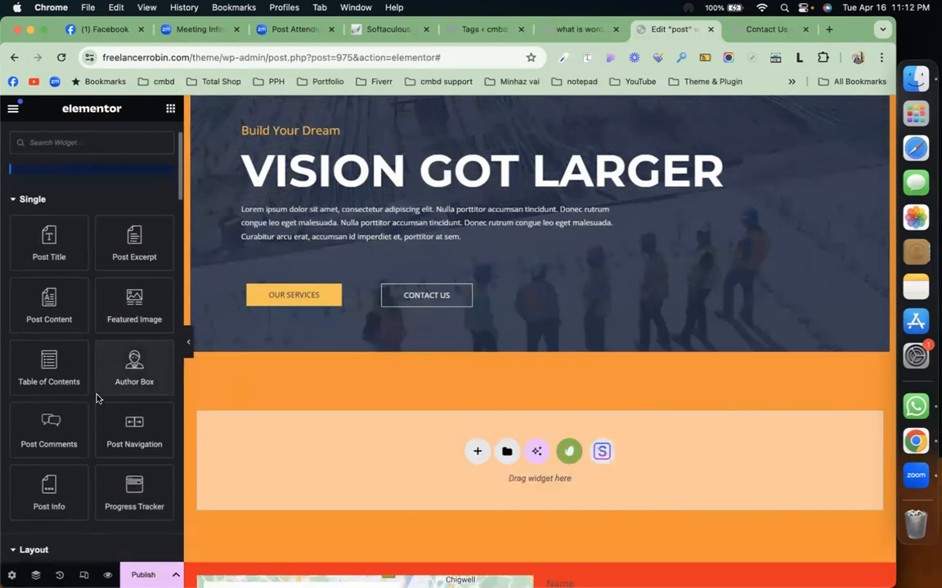
pyautogui.moveTo(49, 460); pyautogui.dragTo(402, 344)
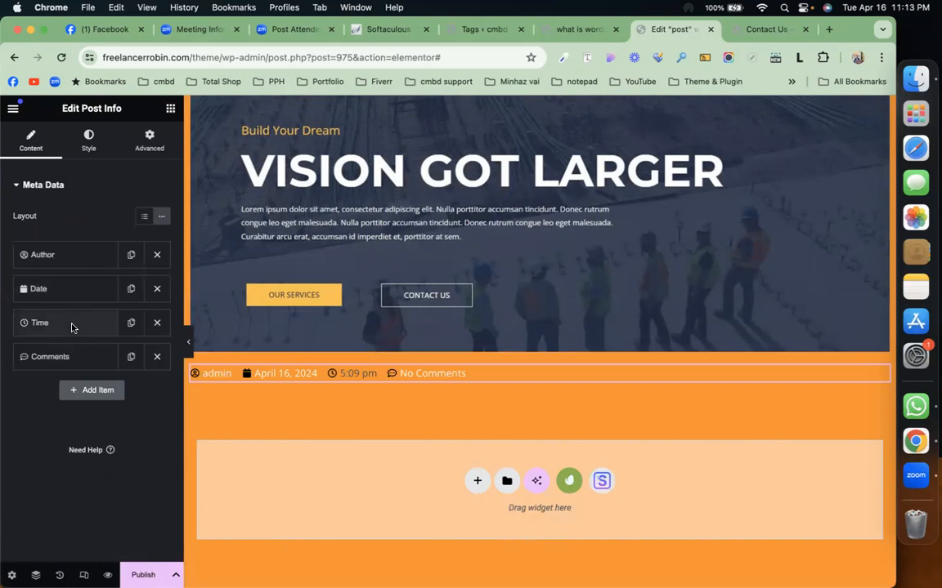
pyautogui.click(157, 323)
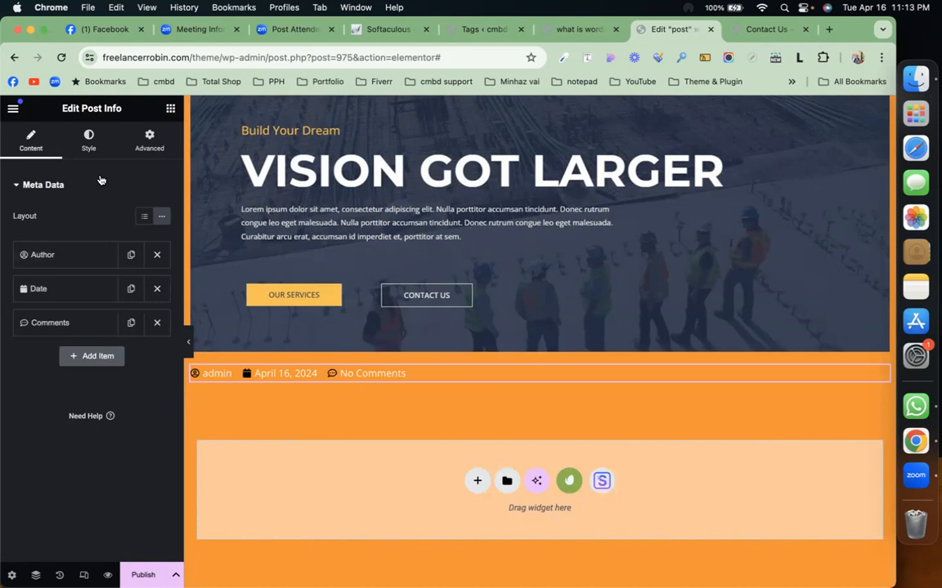
# Center-align the post info list, check its icon style options, and return to the widget library.
pyautogui.click(88, 139)
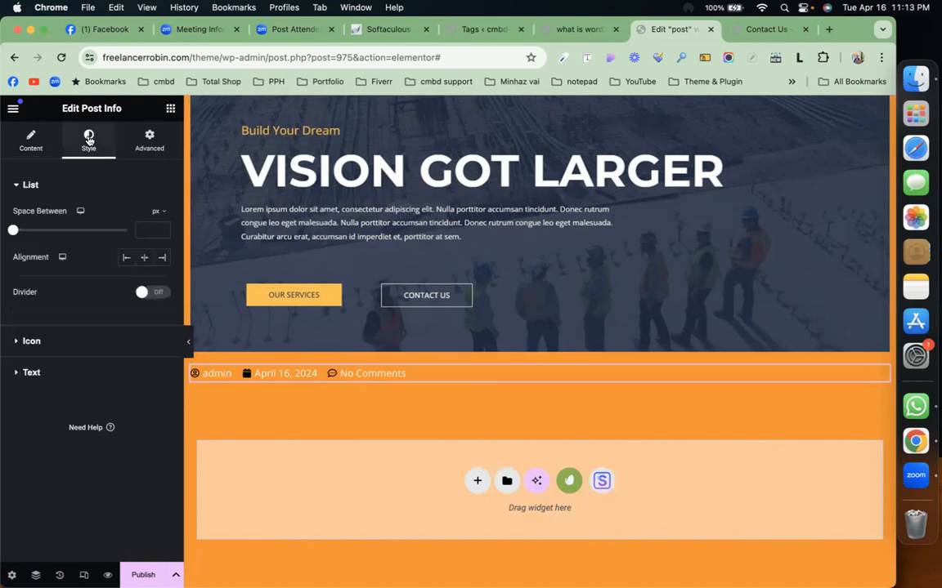
pyautogui.click(143, 259)
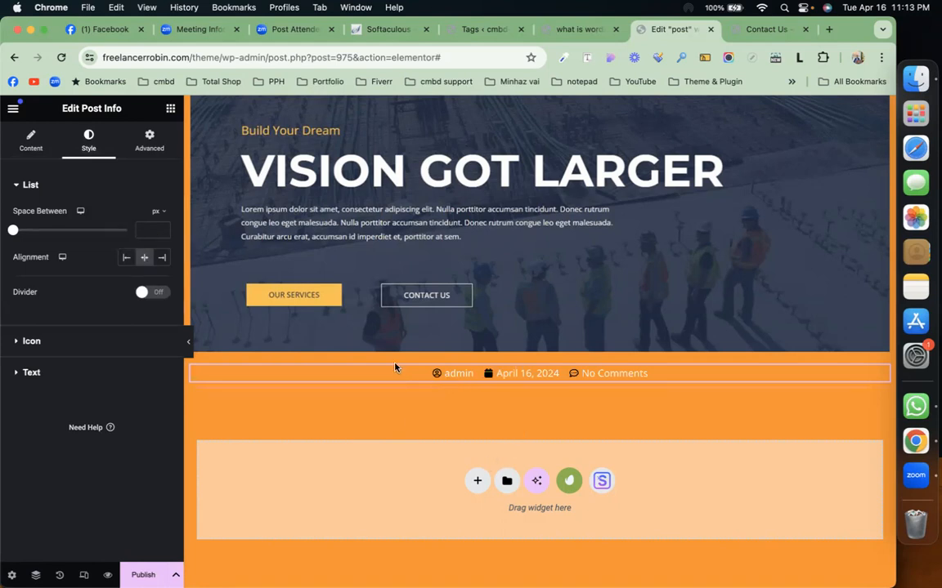
pyautogui.click(75, 344)
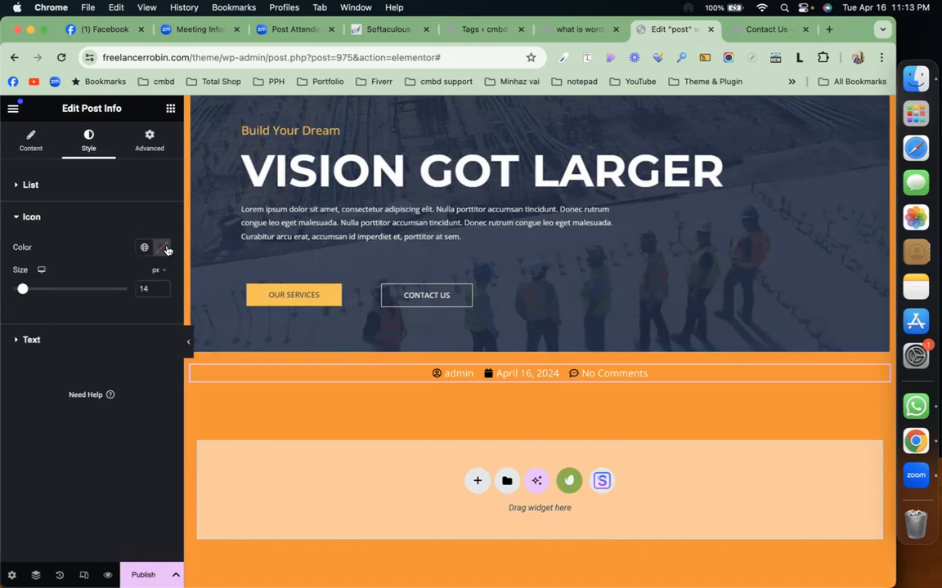
pyautogui.click(430, 402)
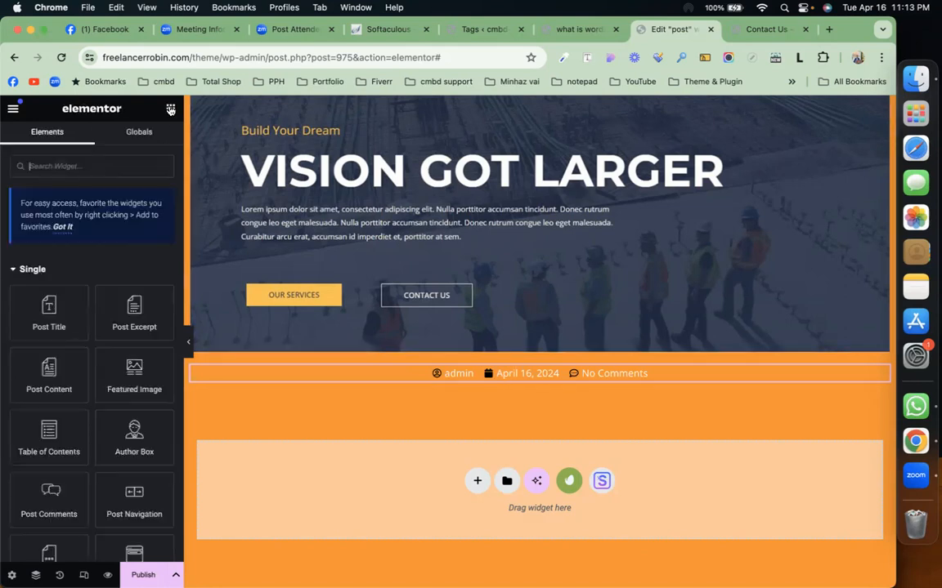
# Add a new single-column flexbox container with downward direction below the post info section.
pyautogui.scroll(5, 479, 434)
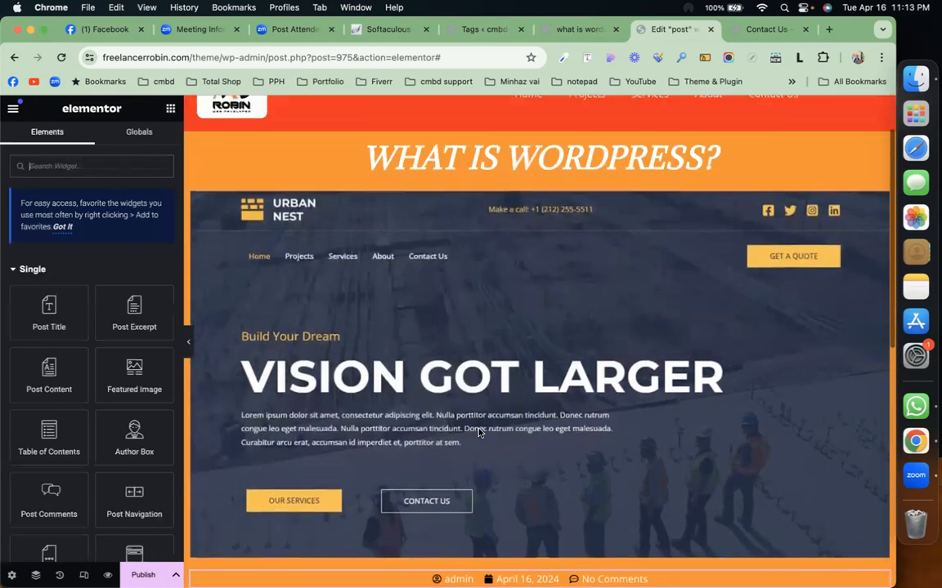
pyautogui.scroll(-4, 479, 433)
pyautogui.scroll(-3, 479, 434)
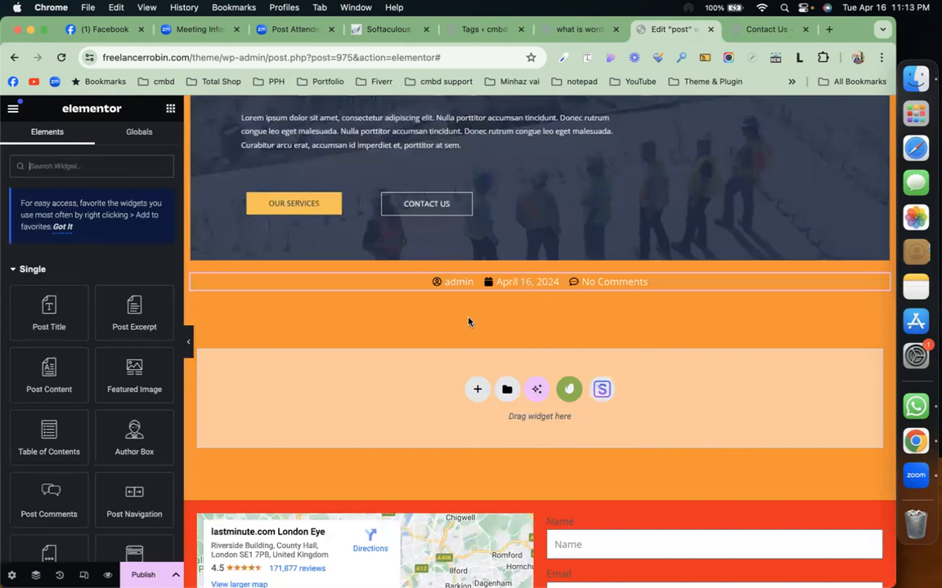
pyautogui.click(477, 389)
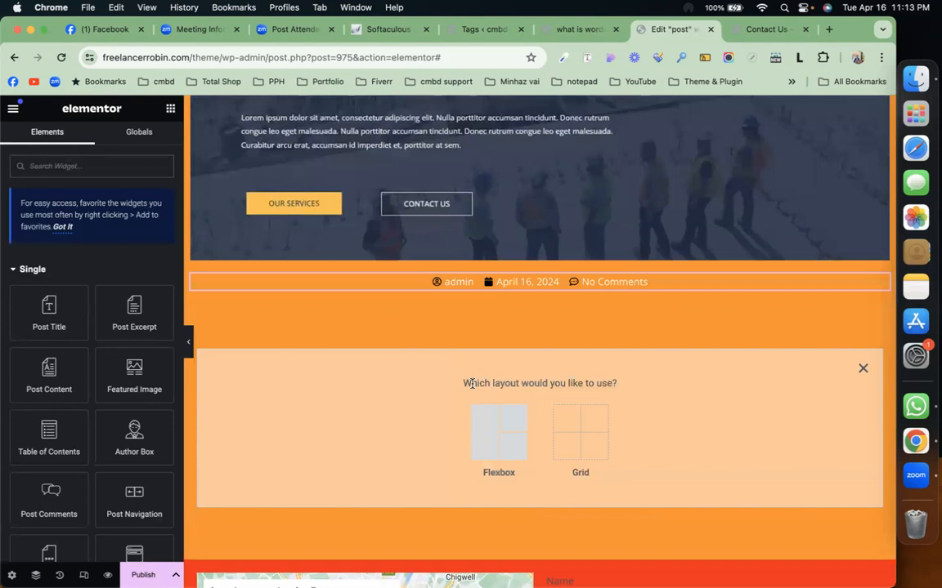
pyautogui.click(481, 421)
pyautogui.click(360, 419)
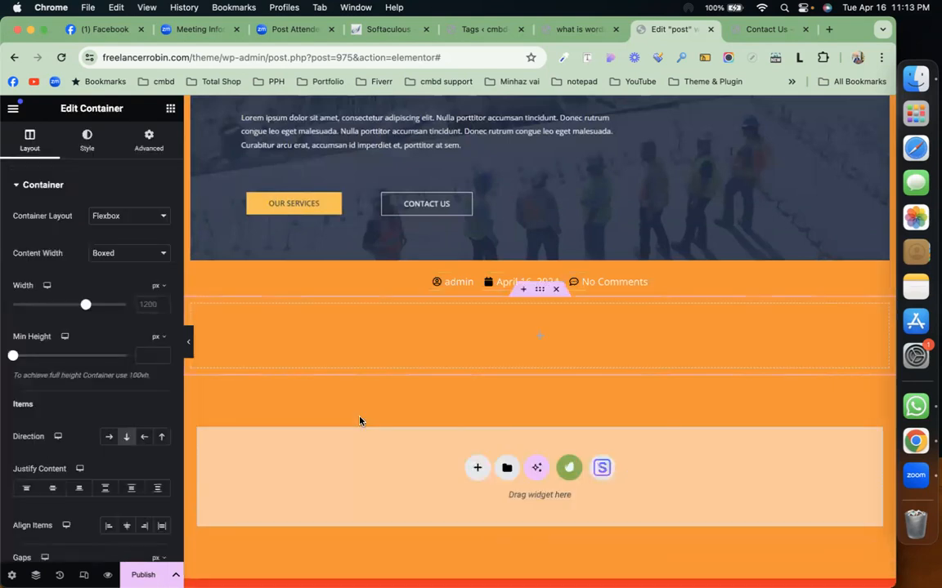
# Place a Post Content widget in the new empty container and justify its text.
pyautogui.click(169, 107)
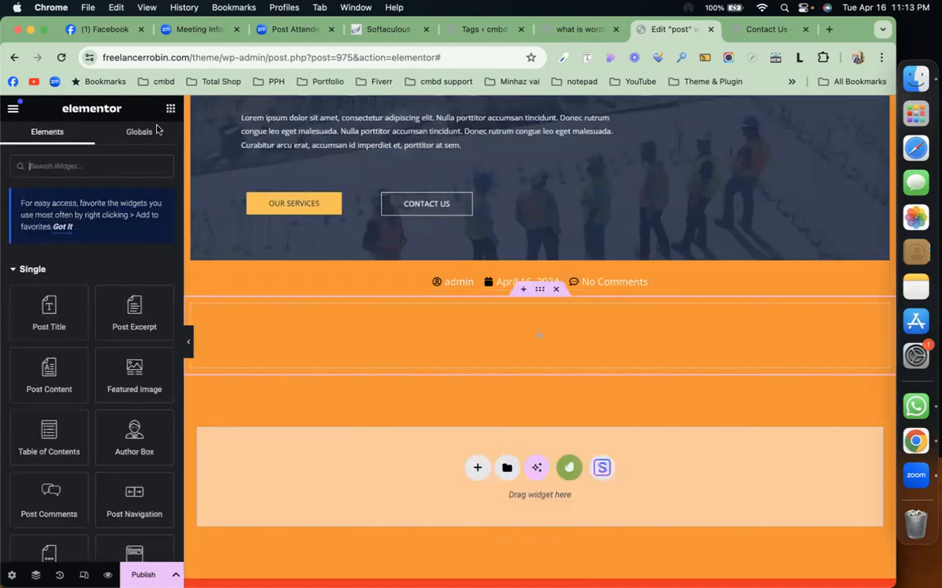
pyautogui.moveTo(107, 386); pyautogui.dragTo(466, 353)
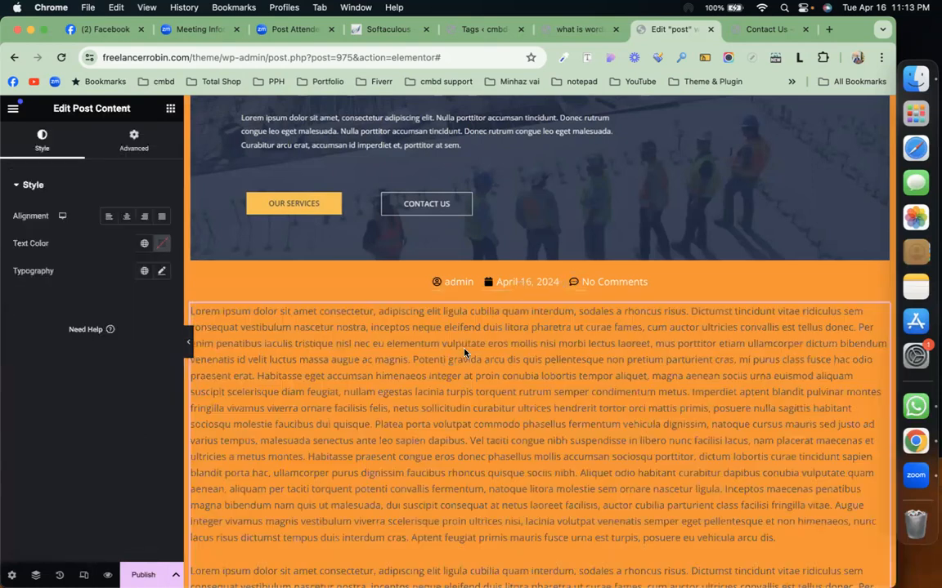
pyautogui.click(161, 218)
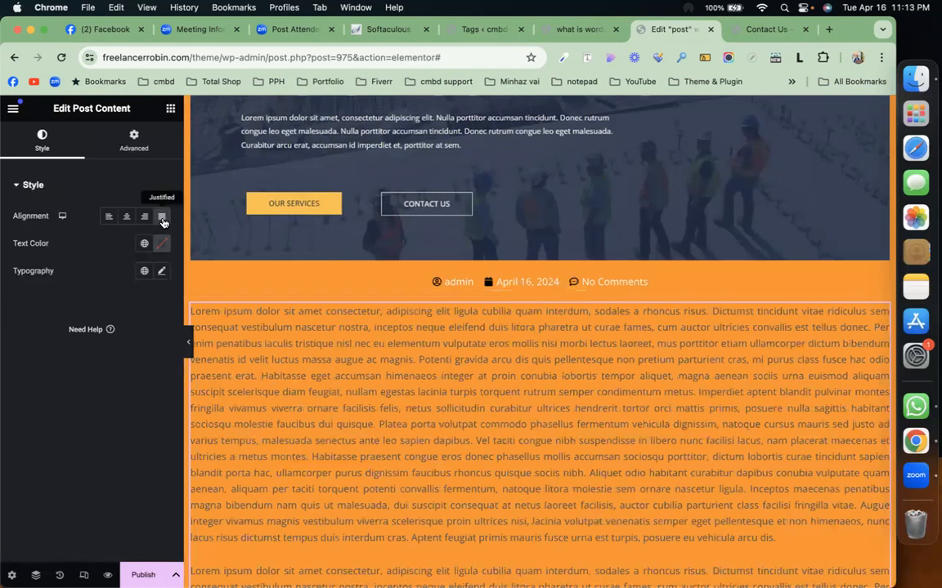
# Set the post content typography to the Tahoma font family at 16 px.
pyautogui.click(162, 272)
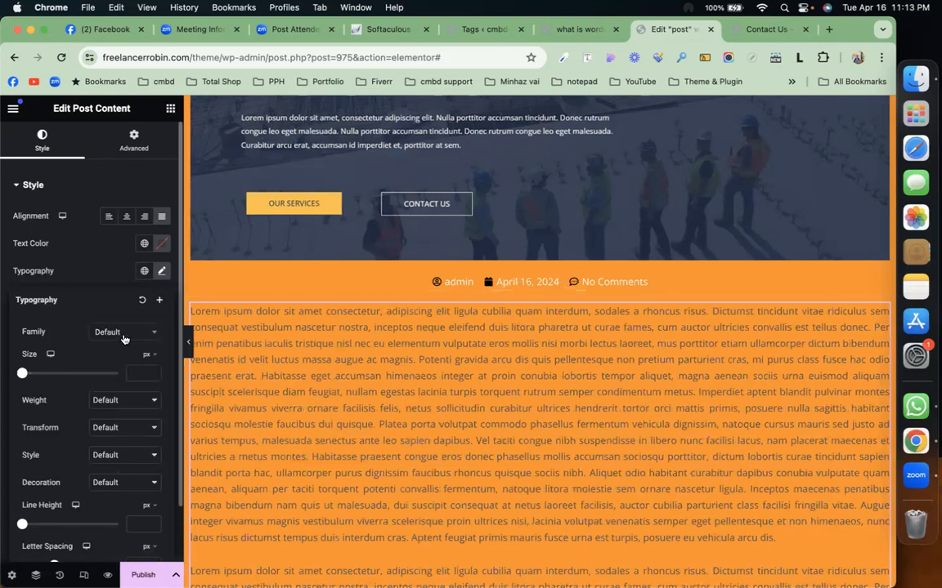
pyautogui.click(123, 331)
pyautogui.click(111, 364)
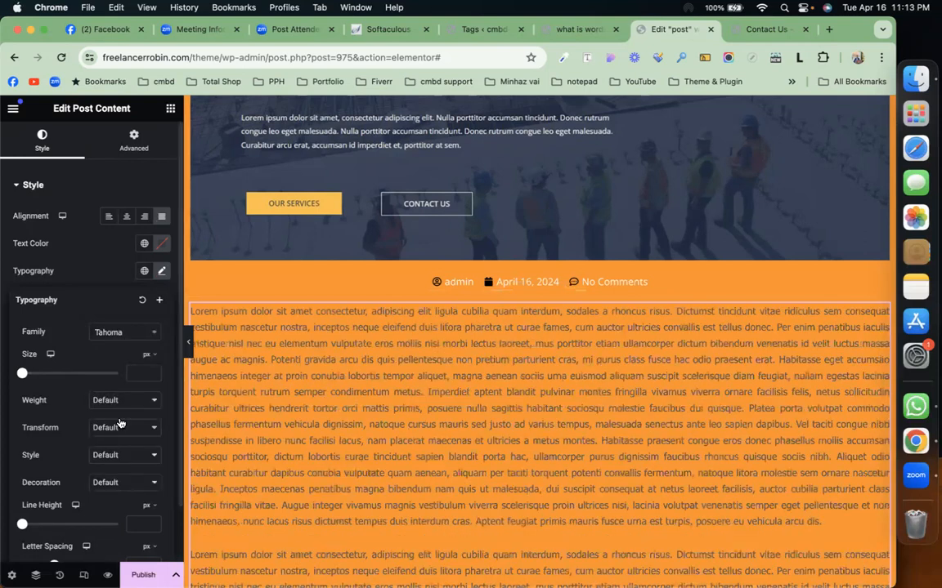
pyautogui.click(131, 372)
pyautogui.write('14')
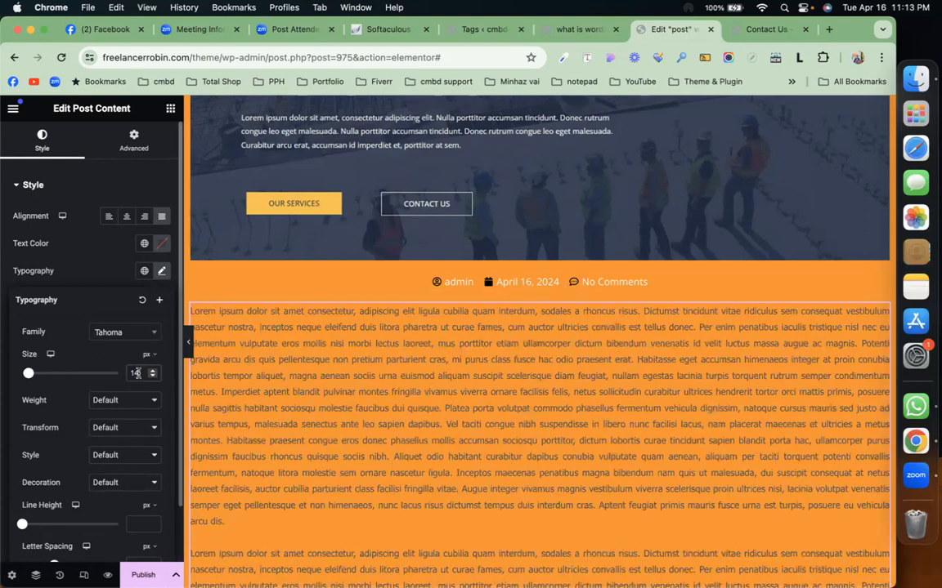
pyautogui.press('BackSpace')
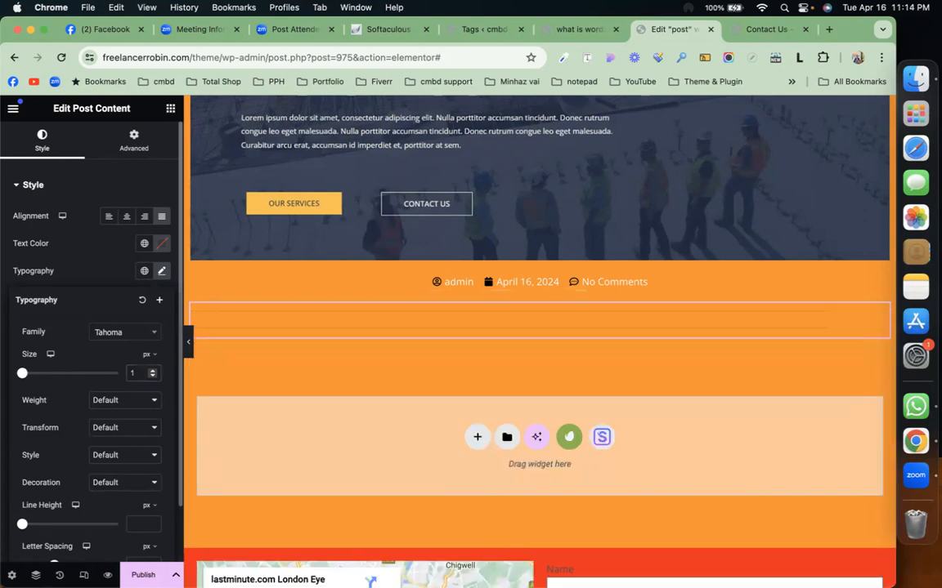
pyautogui.write('6')
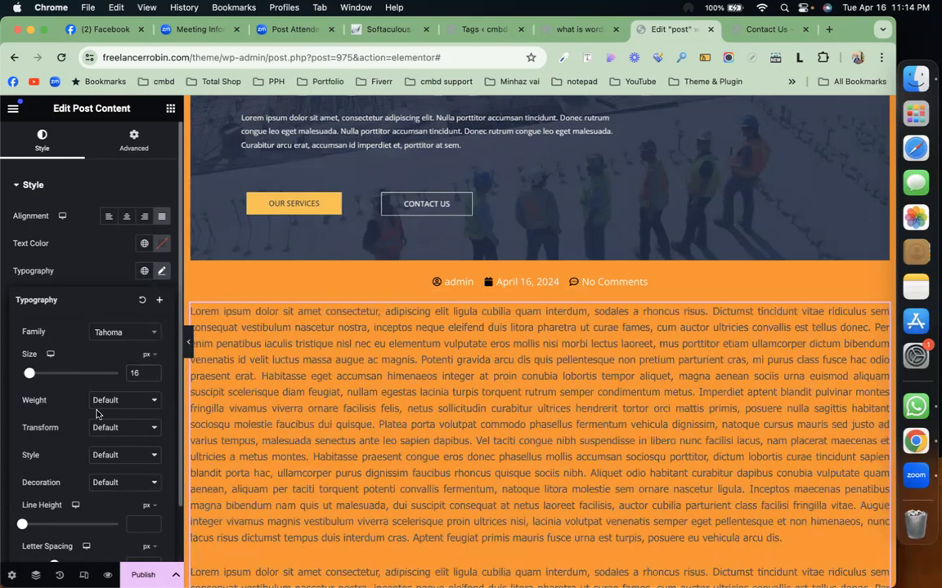
# Set the post content's line height to 30 px.
pyautogui.scroll(-3, 97, 415)
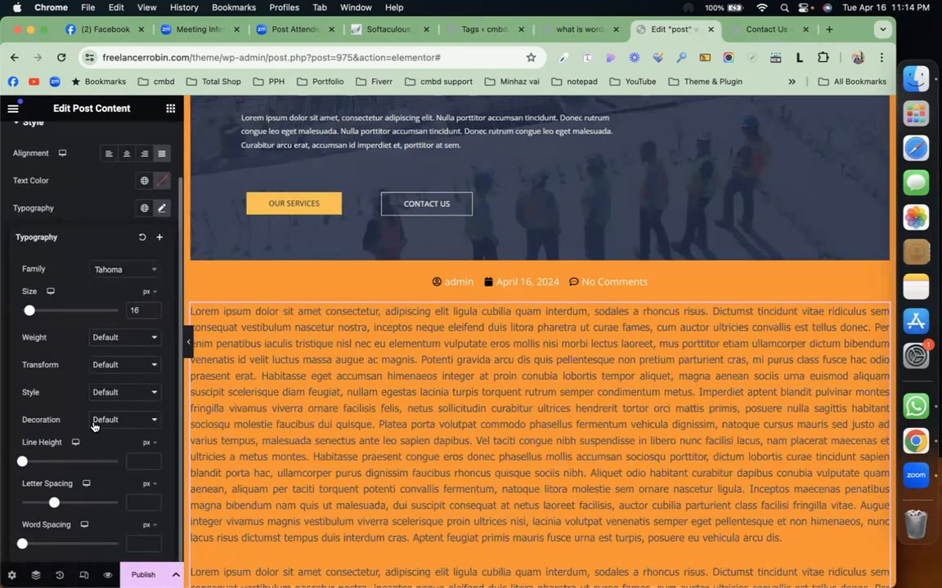
pyautogui.moveTo(22, 461); pyautogui.dragTo(29, 462)
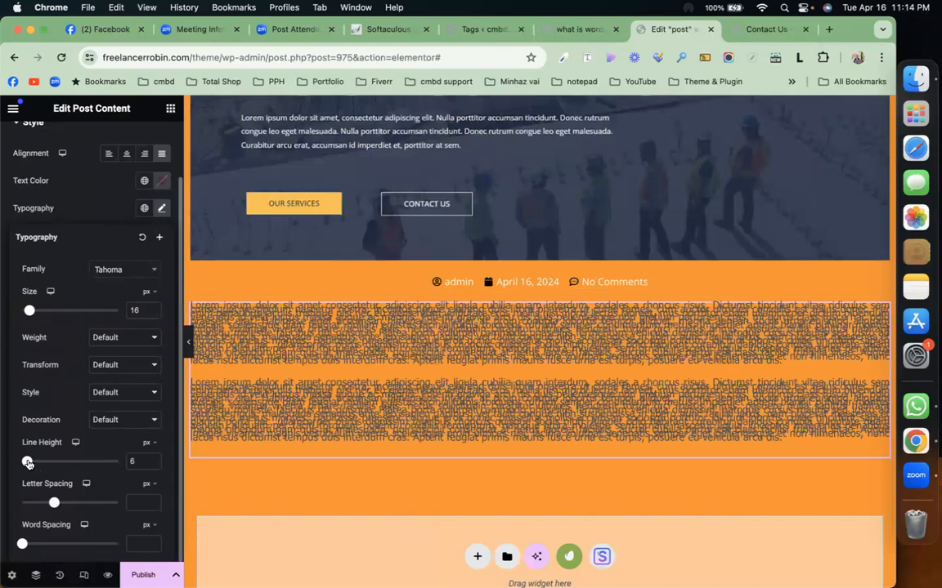
pyautogui.click(153, 459)
pyautogui.click(153, 461)
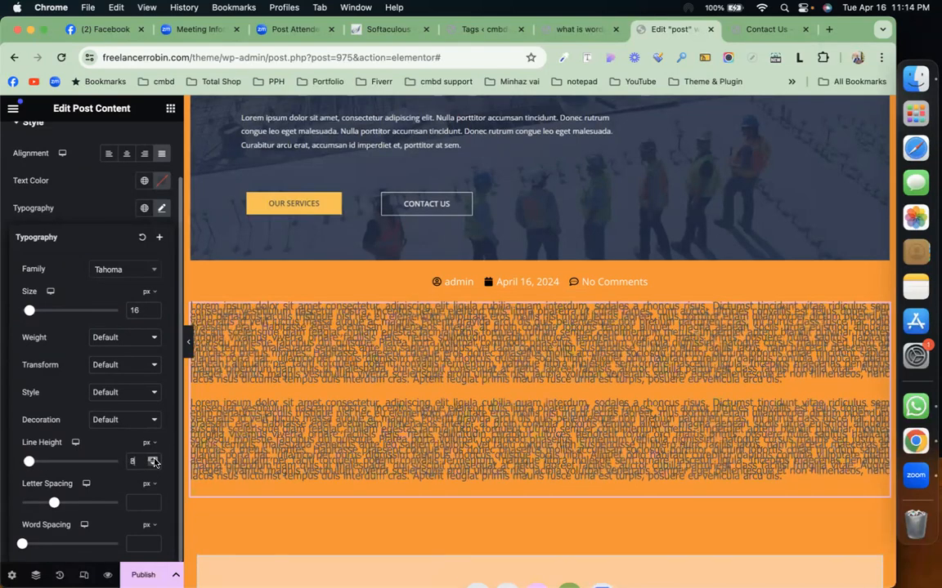
pyautogui.click(153, 461)
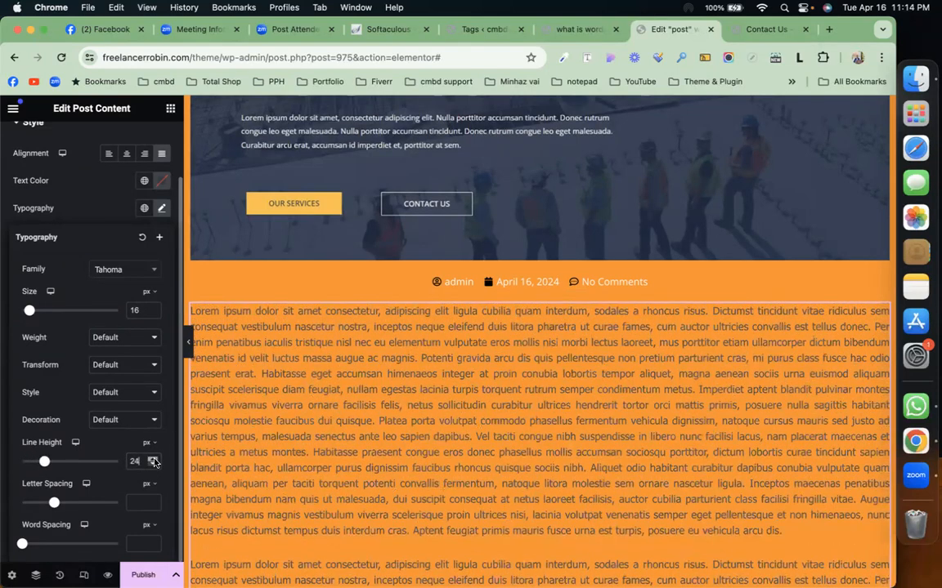
pyautogui.click(154, 460)
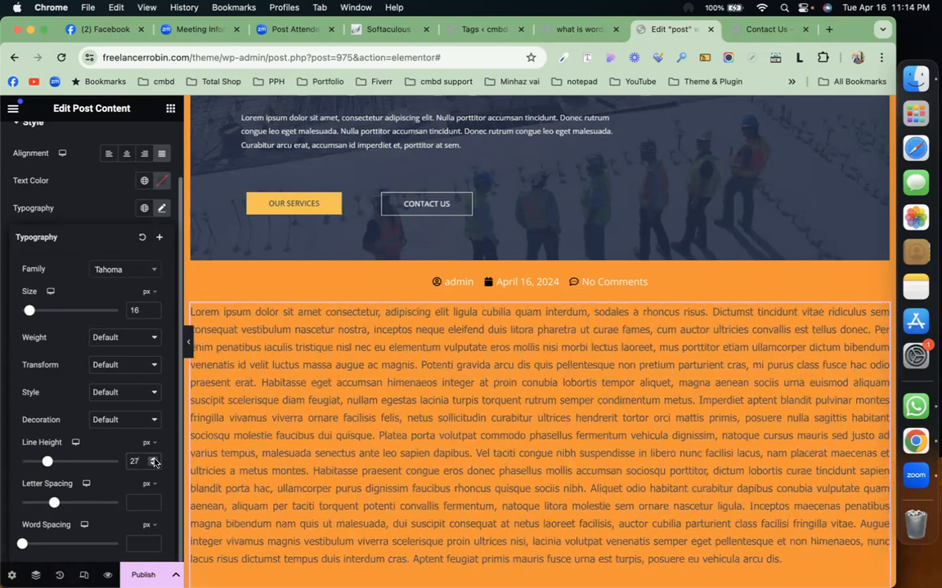
pyautogui.click(153, 461)
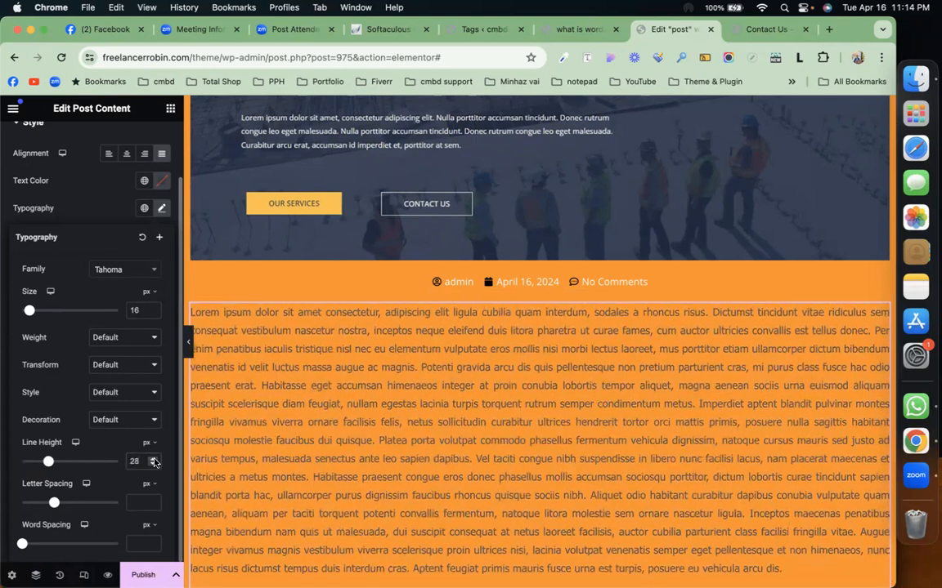
pyautogui.click(154, 461)
pyautogui.click(154, 461)
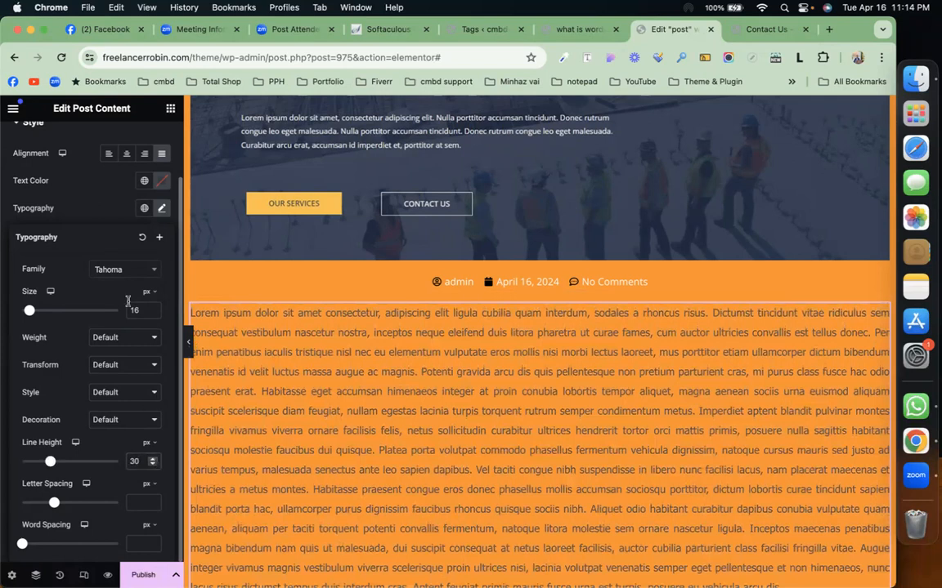
# Change the post content's text color to near-white (#F7F7F7).
pyautogui.scroll(2, 115, 263)
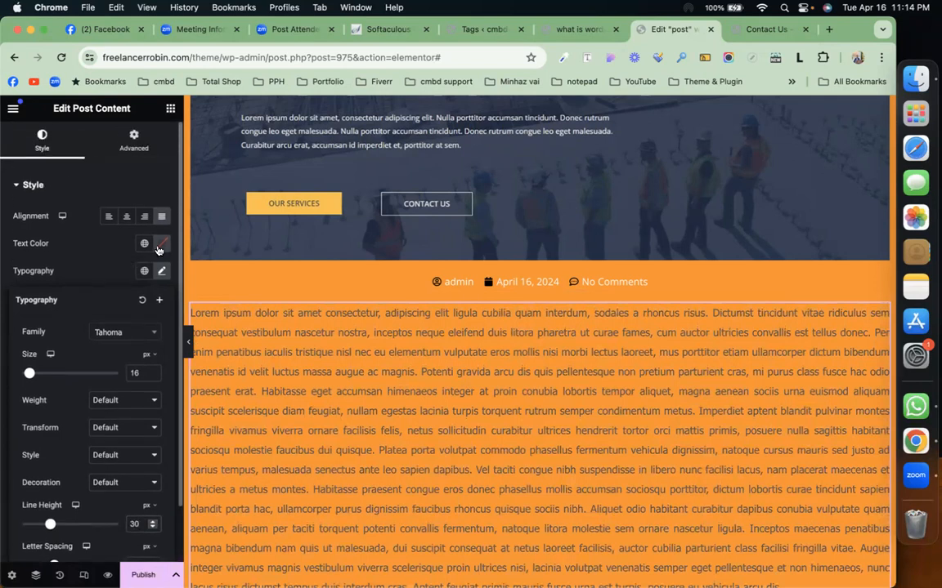
pyautogui.click(161, 243)
pyautogui.moveTo(107, 315); pyautogui.dragTo(83, 300)
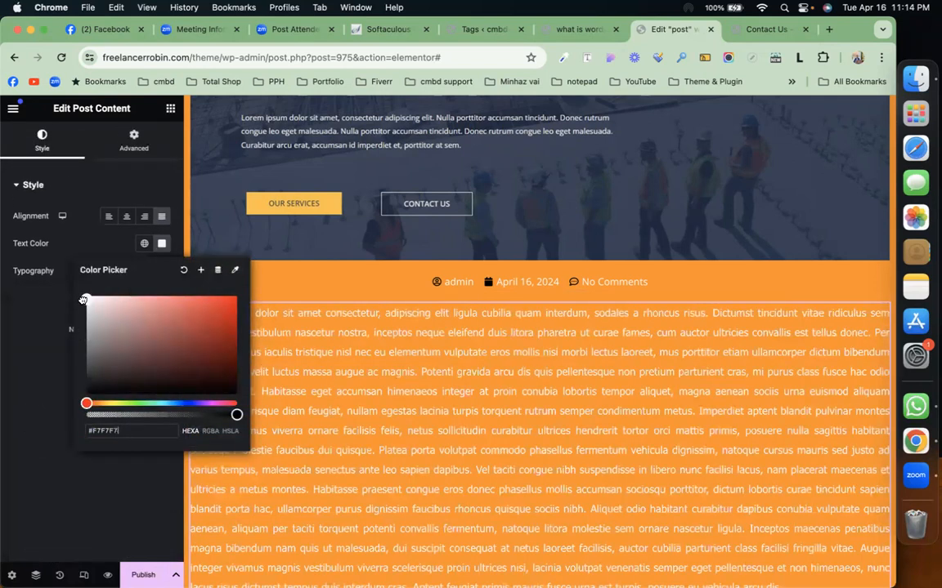
pyautogui.click(54, 267)
# Set the Post Content widget's right and left padding to 20 px each, keeping the top and bottom padding at 0.
pyautogui.click(132, 144)
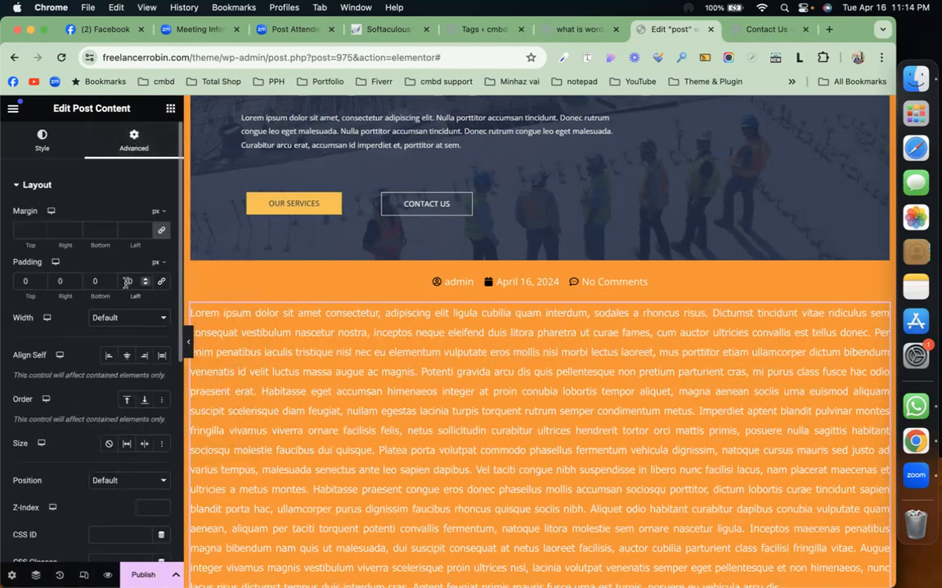
pyautogui.click(60, 280)
pyautogui.write('10')
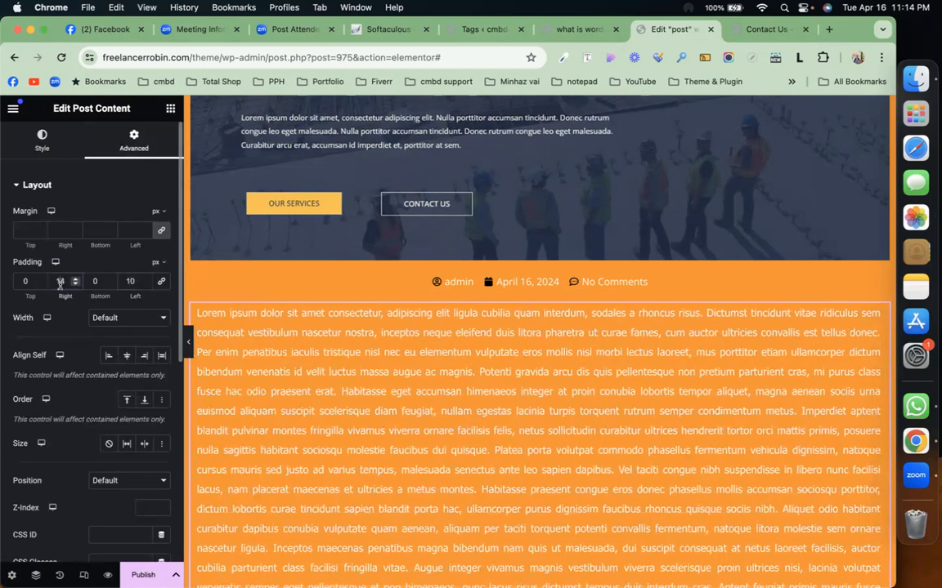
pyautogui.write('20')
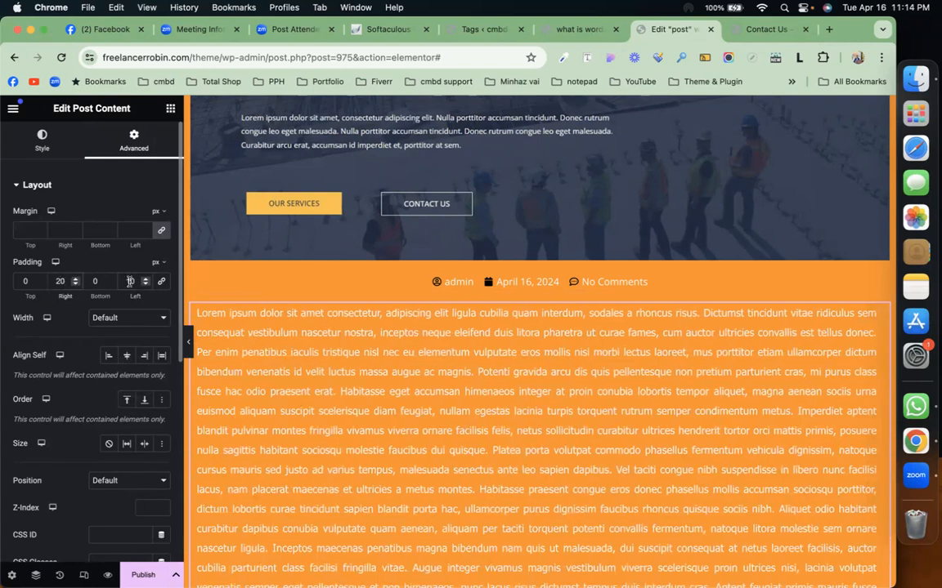
pyautogui.write('20')
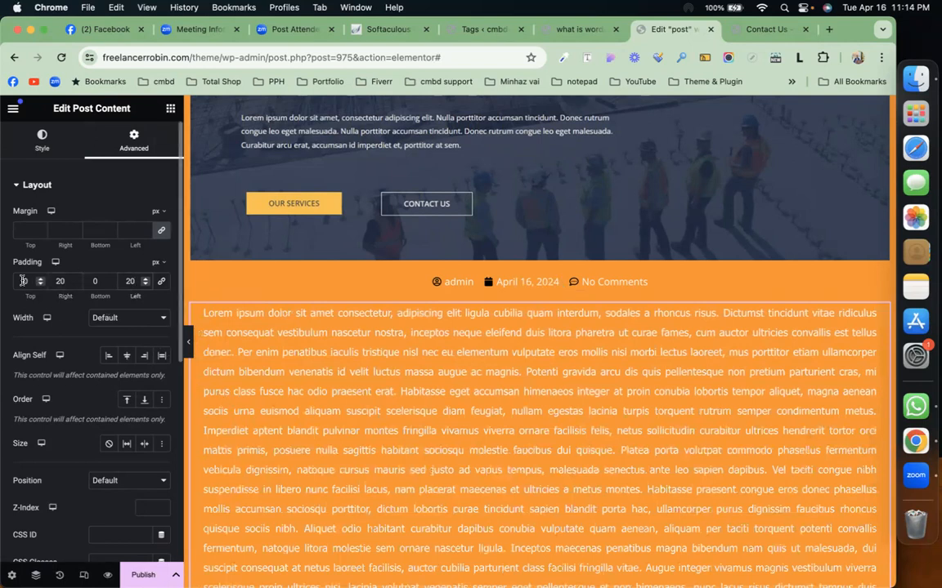
# Give the container holding the post title and featured image a classic background in green #009212.
pyautogui.scroll(-5, 438, 475)
pyautogui.scroll(-10, 438, 475)
pyautogui.scroll(15, 438, 476)
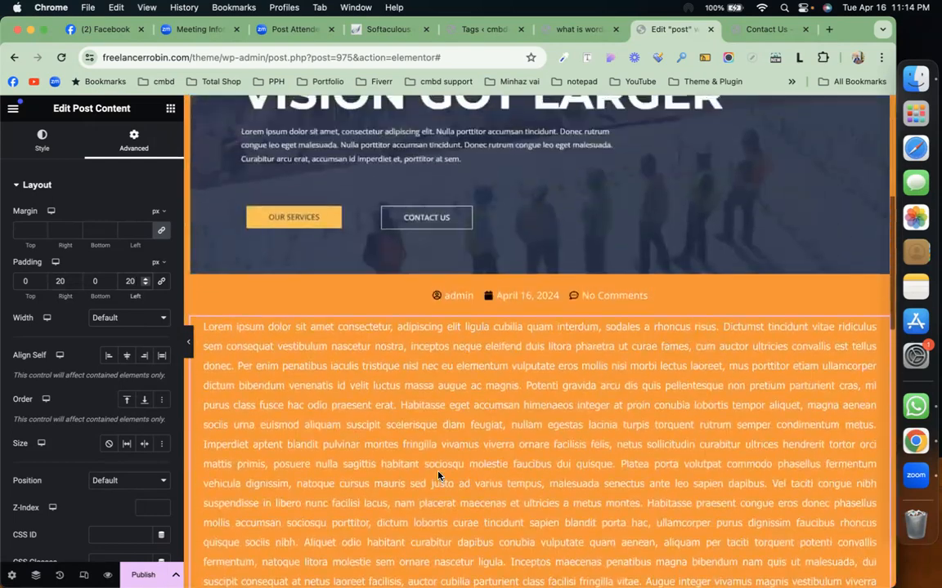
pyautogui.scroll(8, 438, 475)
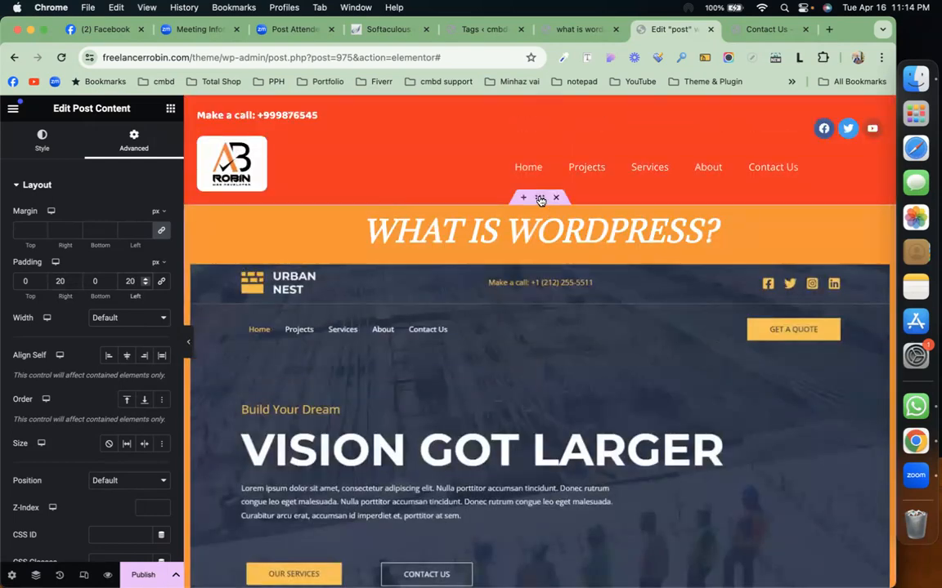
pyautogui.click(541, 199)
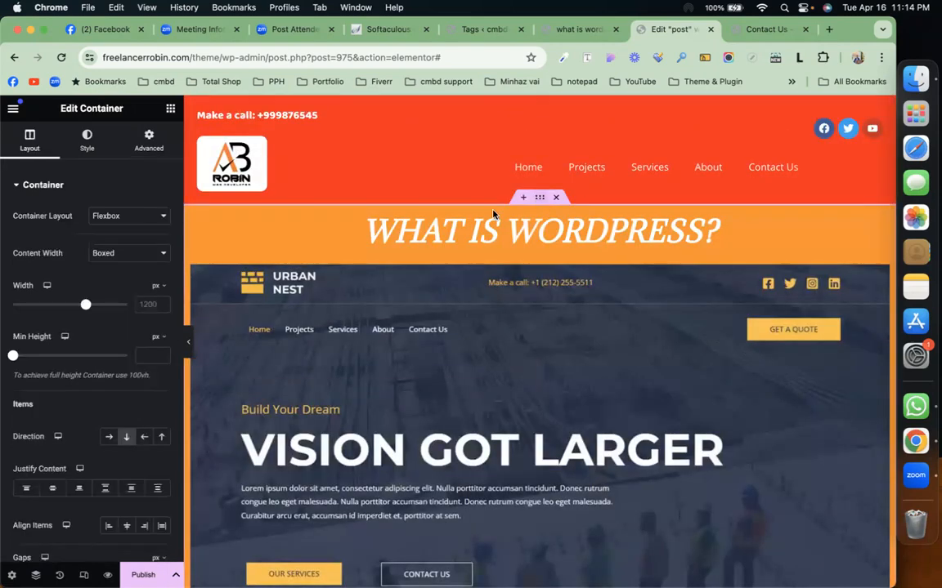
pyautogui.click(86, 150)
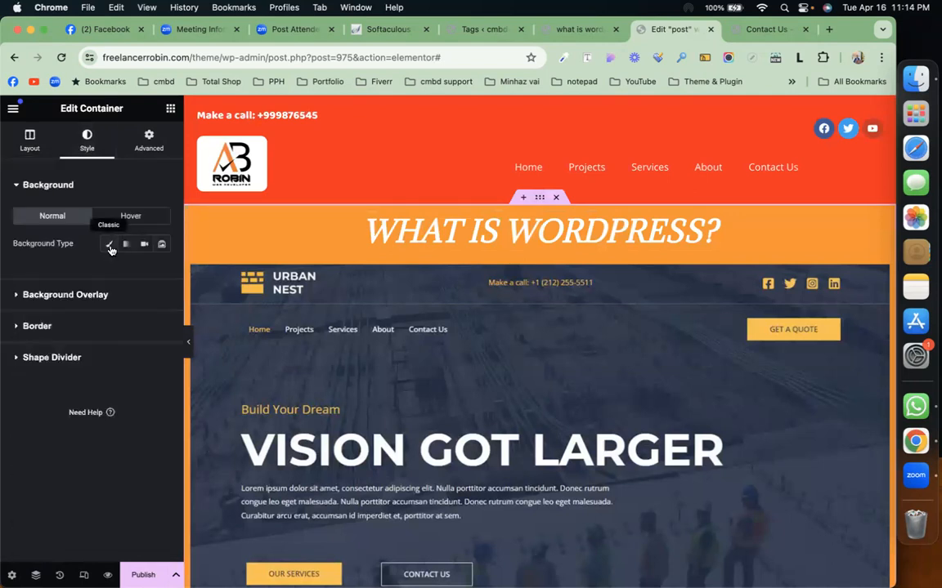
pyautogui.click(109, 245)
pyautogui.click(161, 273)
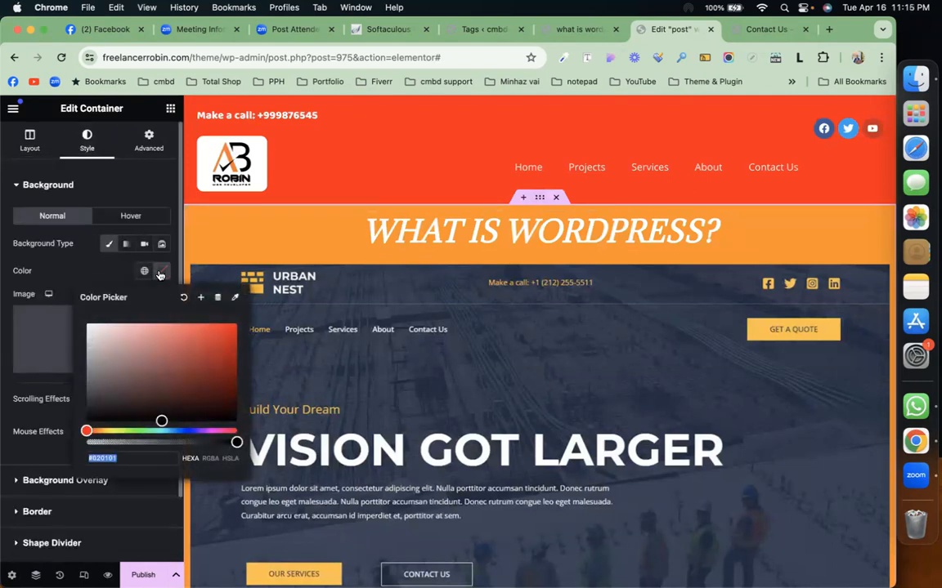
pyautogui.click(140, 431)
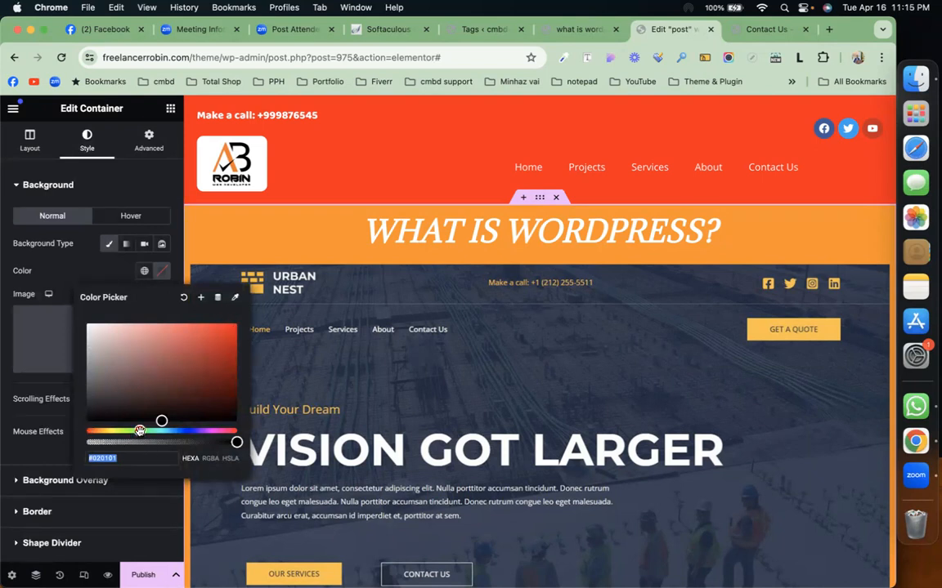
pyautogui.click(224, 343)
pyautogui.click(238, 364)
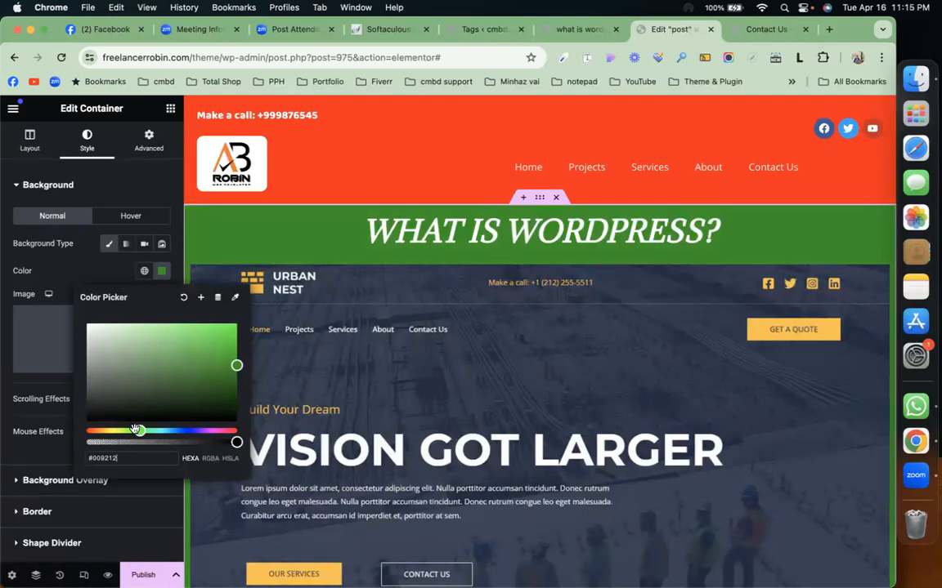
pyautogui.tripleClick(142, 456)
pyautogui.click(84, 272)
# Give the container holding the post content a classic background in red #FF0404.
pyautogui.scroll(-2, 482, 446)
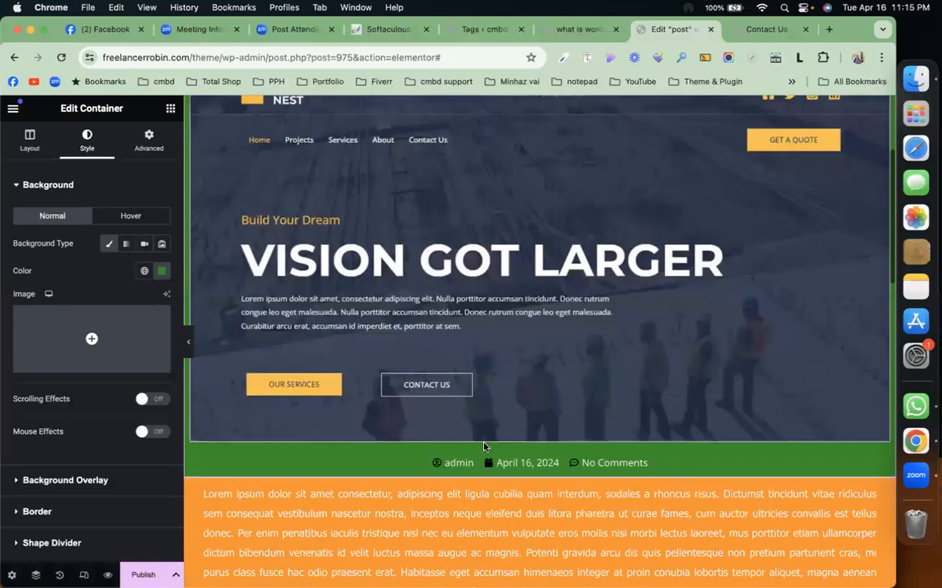
pyautogui.scroll(-3, 483, 446)
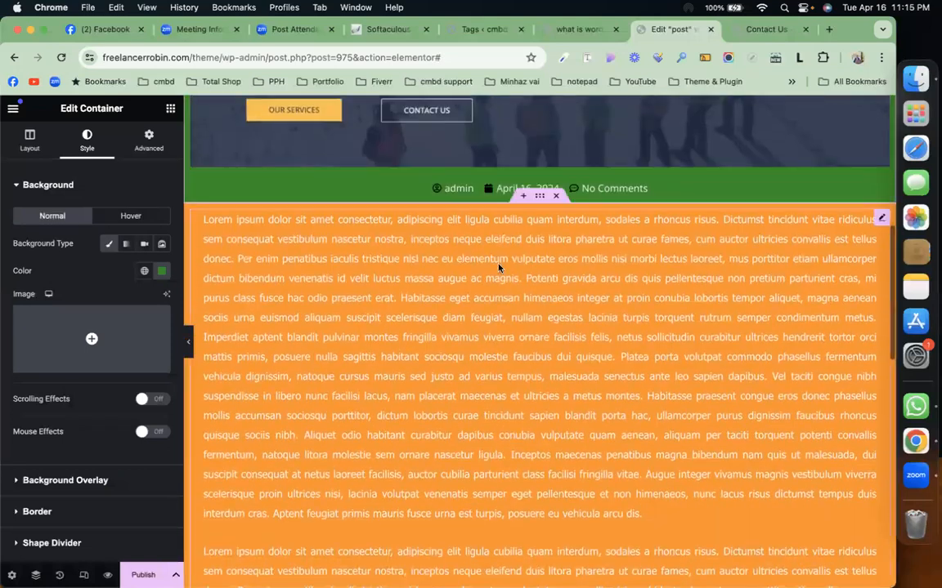
pyautogui.click(539, 198)
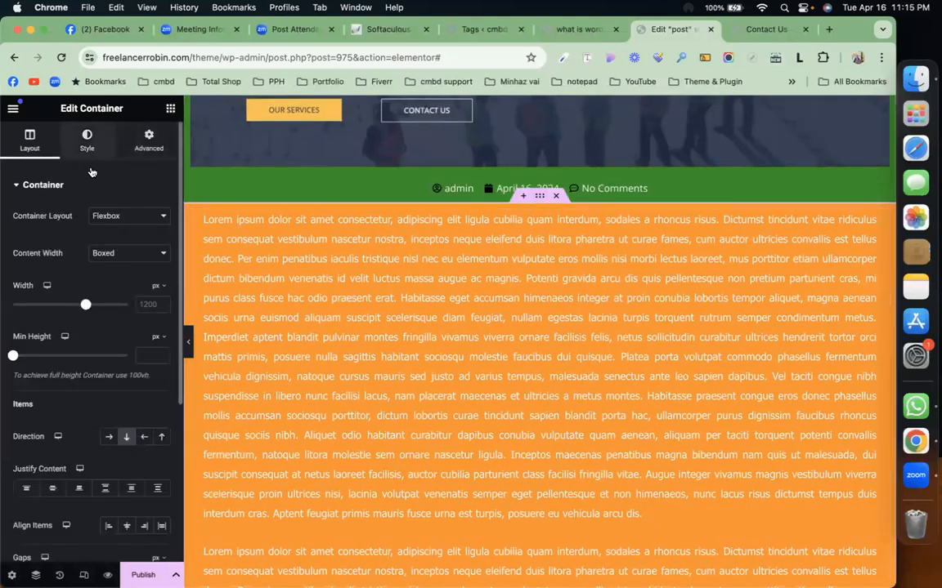
pyautogui.click(87, 139)
pyautogui.click(109, 243)
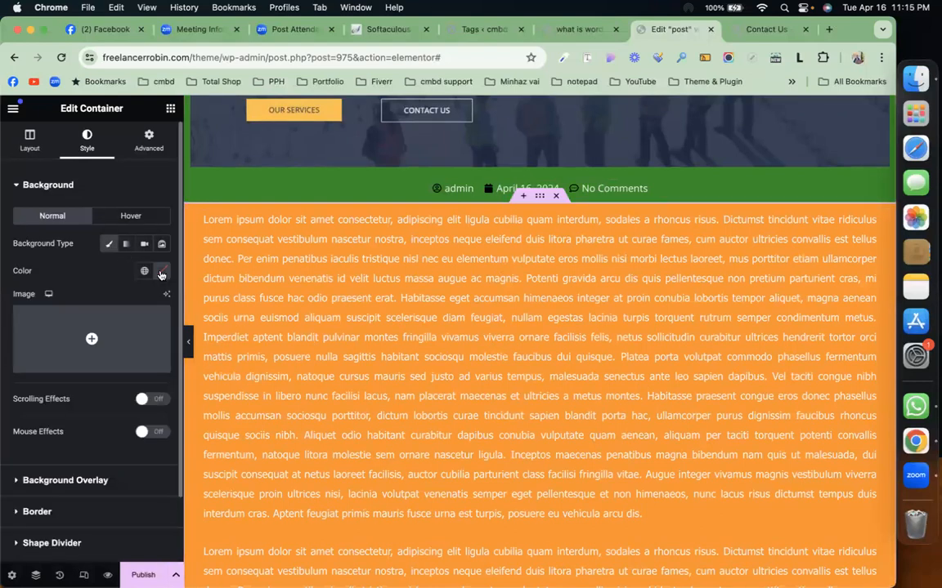
pyautogui.click(161, 272)
pyautogui.click(234, 325)
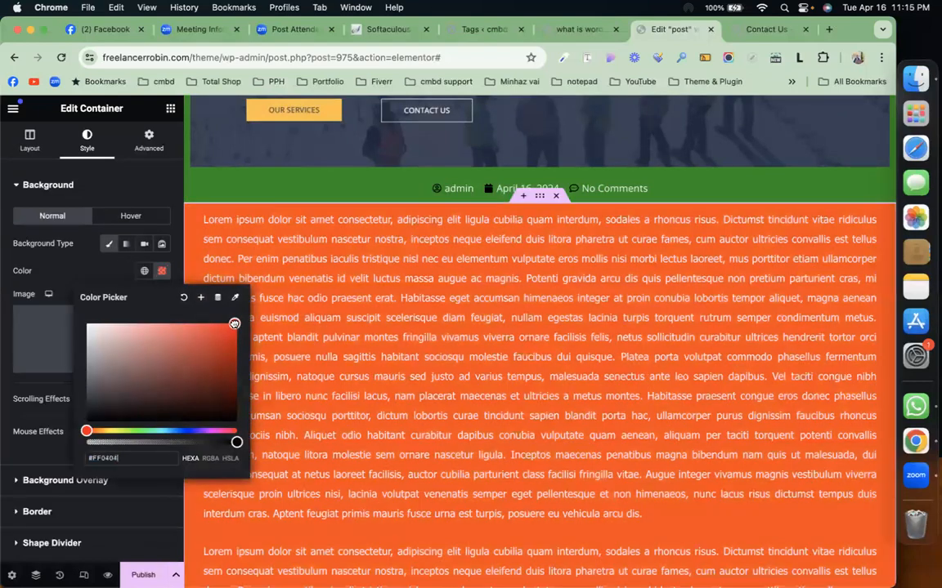
pyautogui.click(107, 274)
# Add a Tilt shape divider in green #009212 to the top edge of the post content container.
pyautogui.scroll(-2, 98, 274)
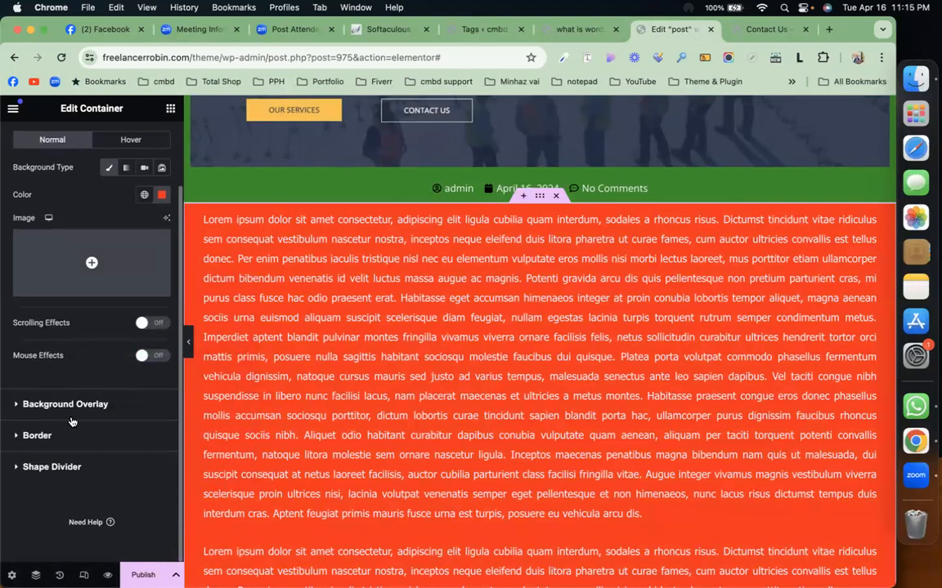
pyautogui.click(88, 468)
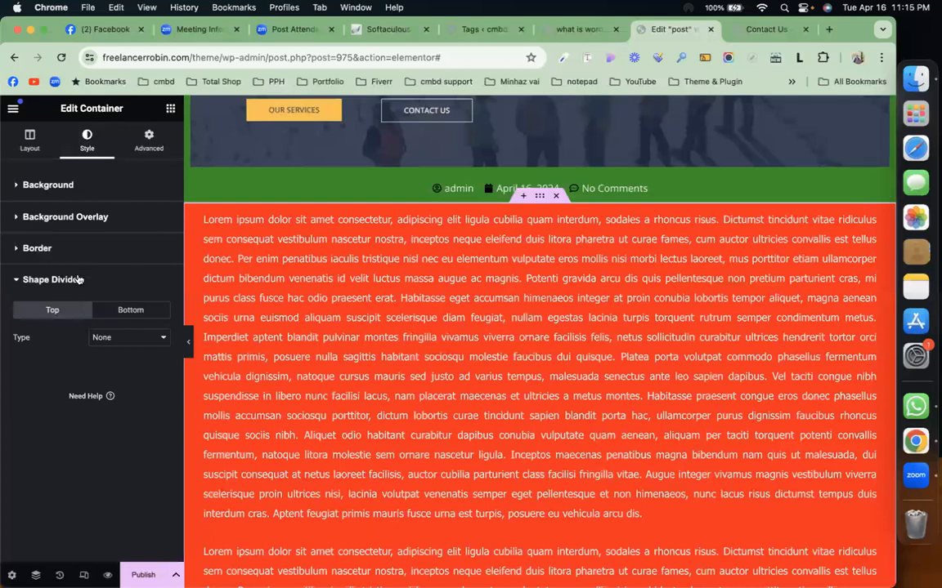
pyautogui.click(131, 337)
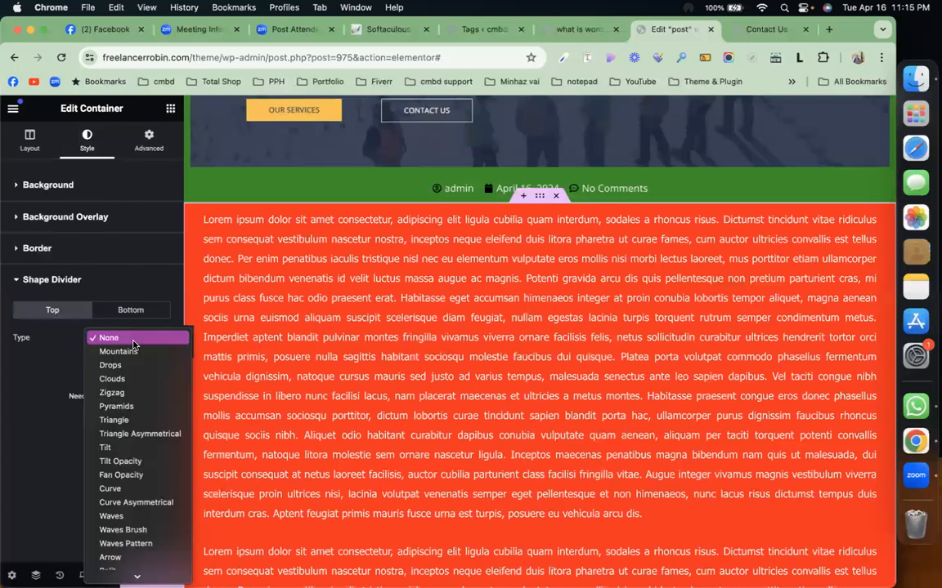
pyautogui.scroll(-1, 135, 467)
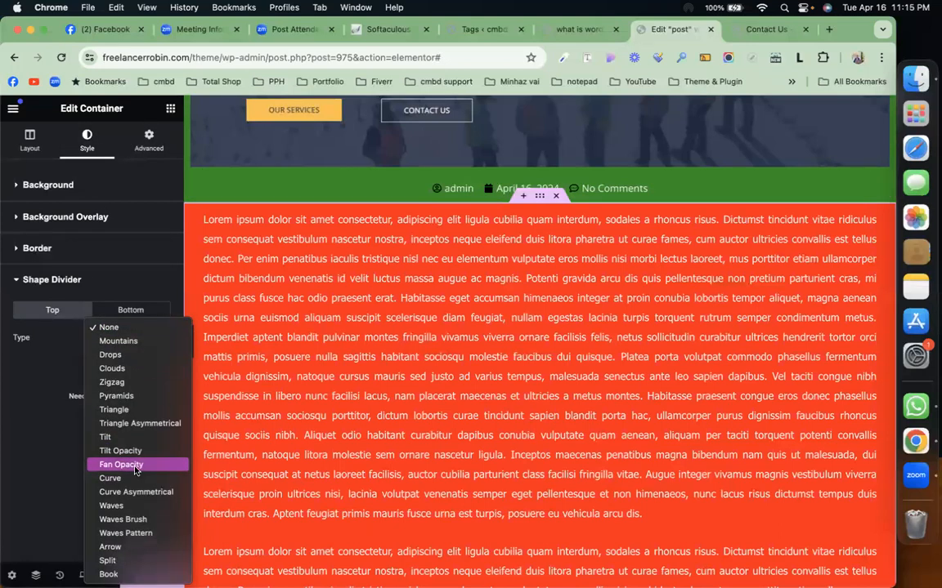
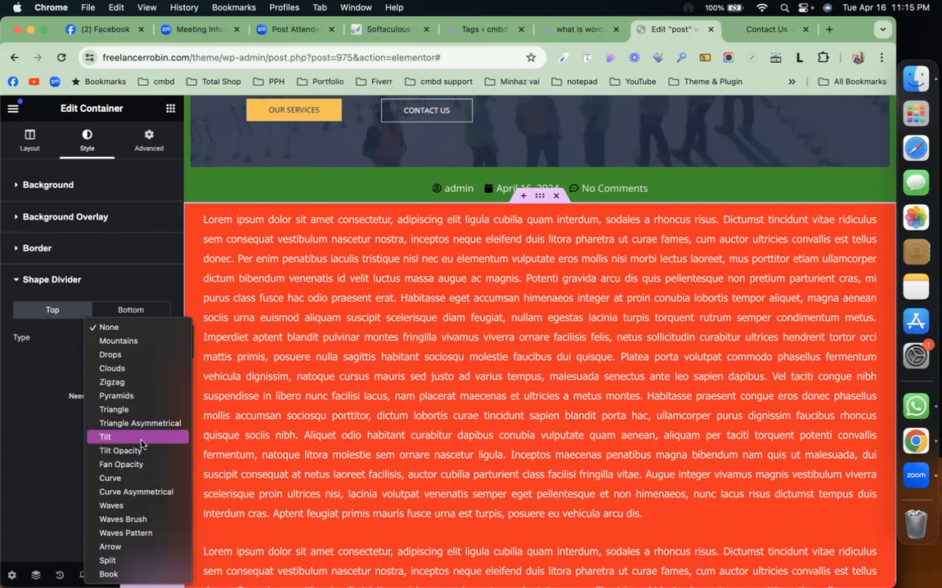
pyautogui.click(141, 444)
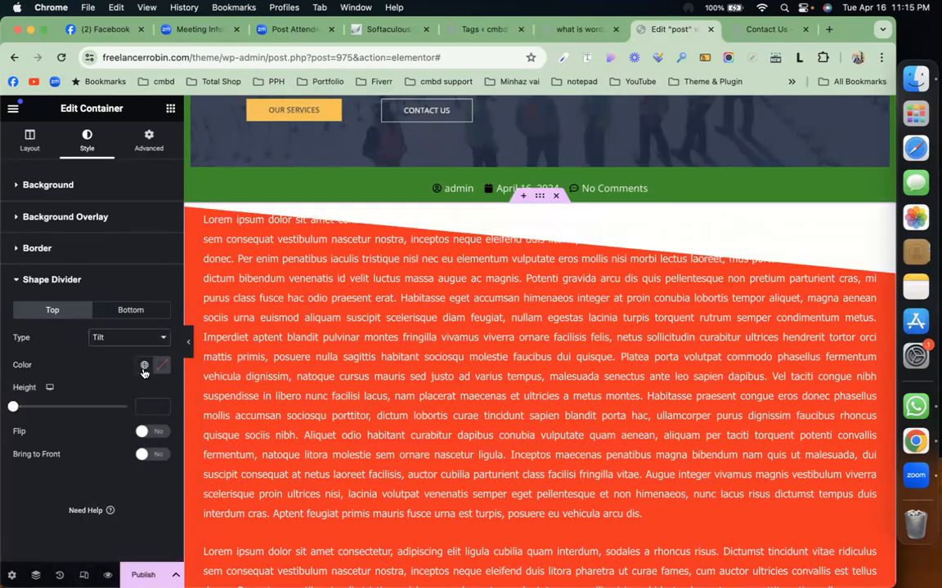
pyautogui.click(160, 365)
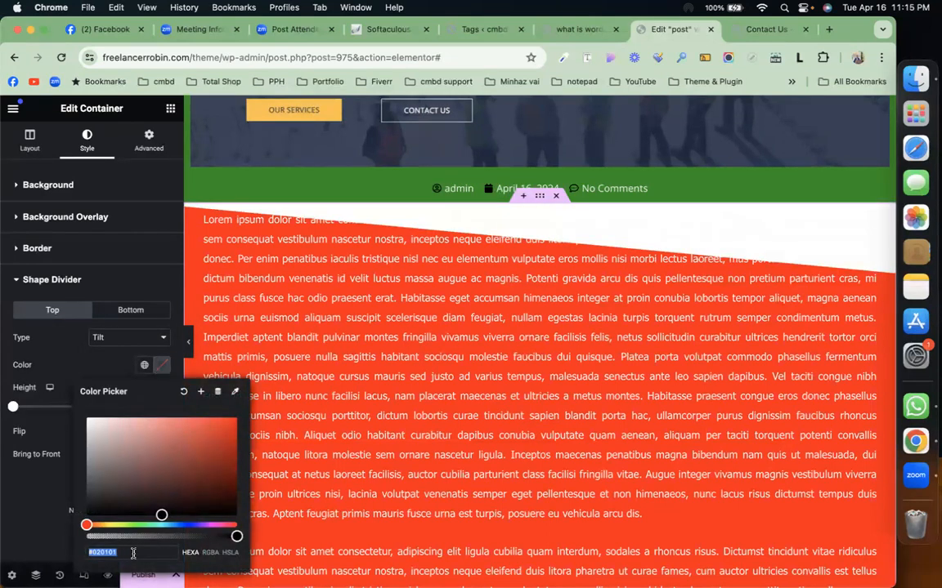
pyautogui.write('#009212')
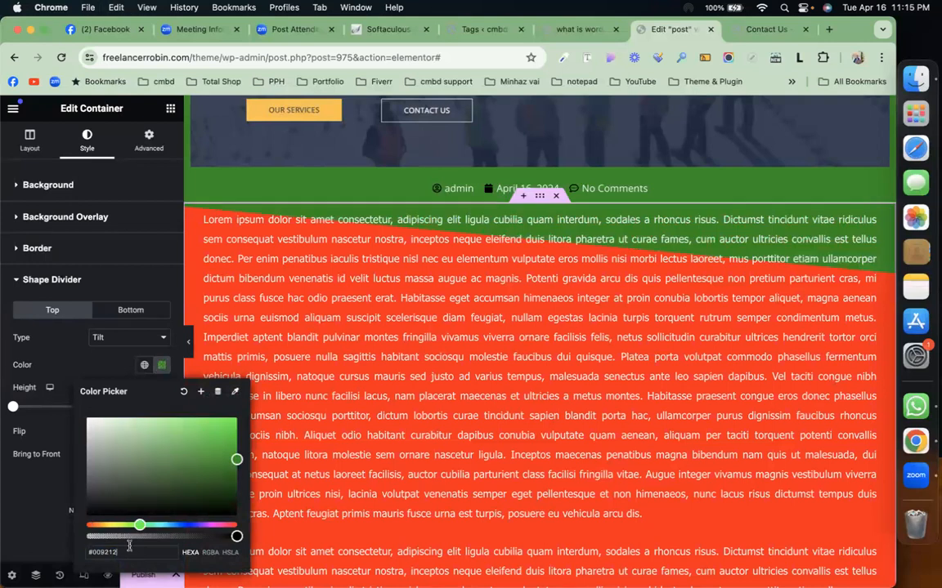
pyautogui.click(53, 482)
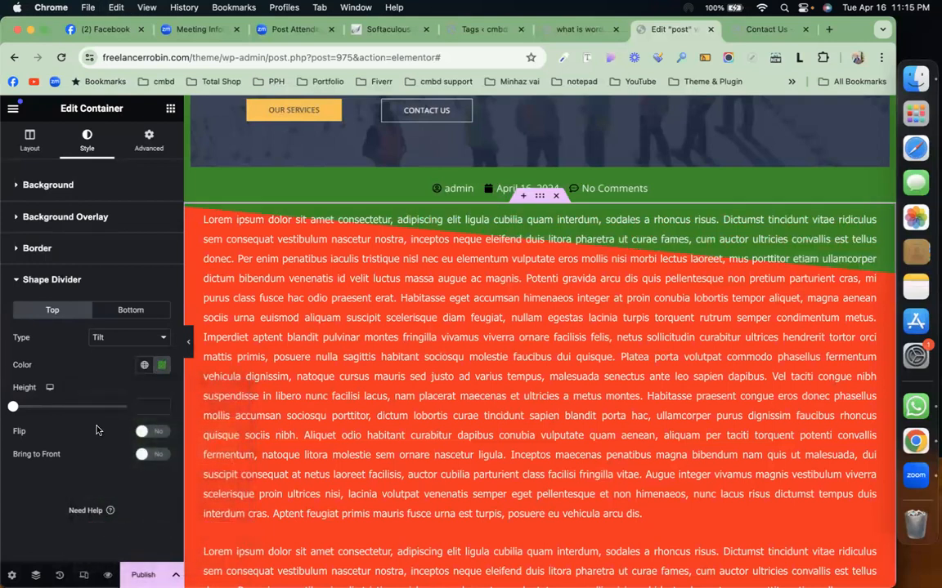
# Flip the post content container's top shape divider and set its height to 500.
pyautogui.click(143, 434)
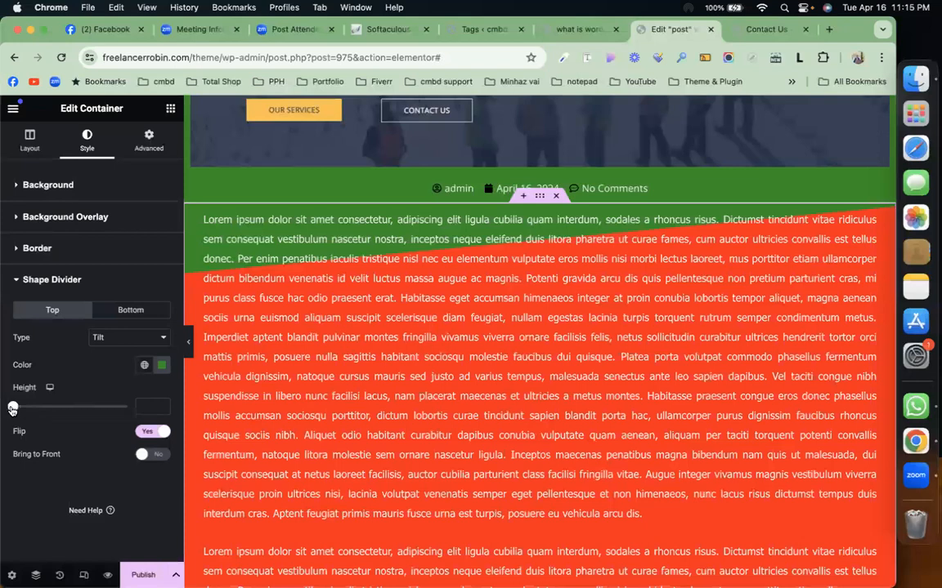
pyautogui.moveTo(11, 409); pyautogui.dragTo(81, 418)
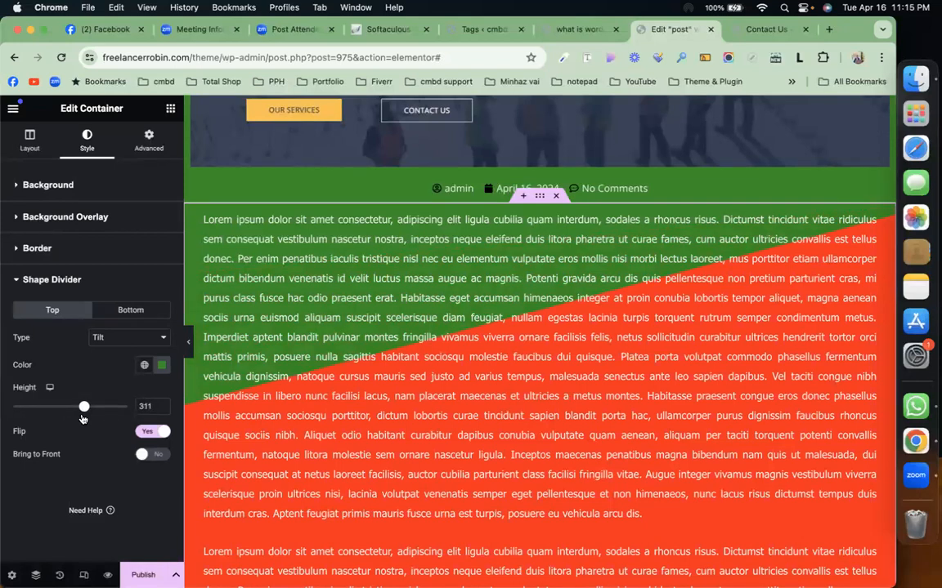
pyautogui.scroll(-5, 374, 452)
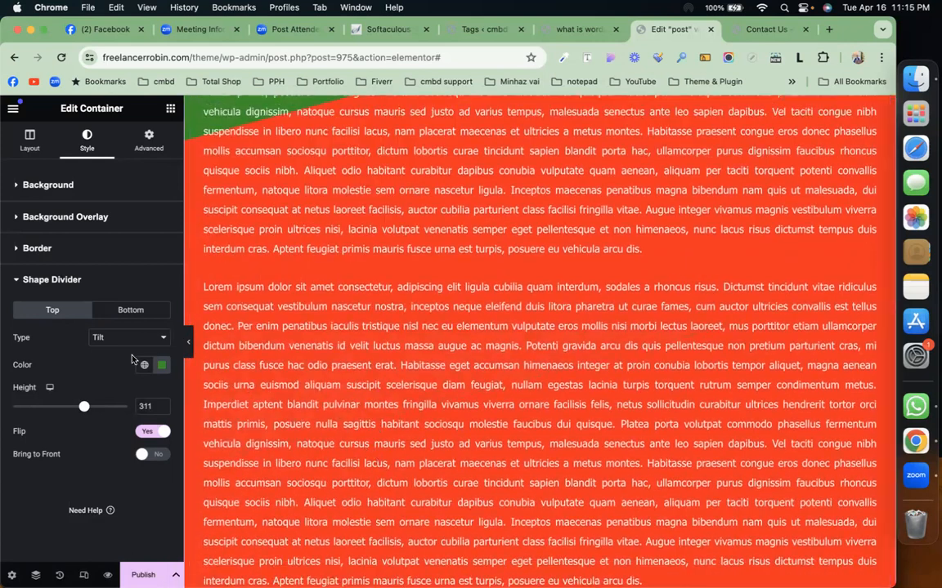
pyautogui.moveTo(82, 417); pyautogui.dragTo(139, 421)
pyautogui.scroll(-3, 399, 397)
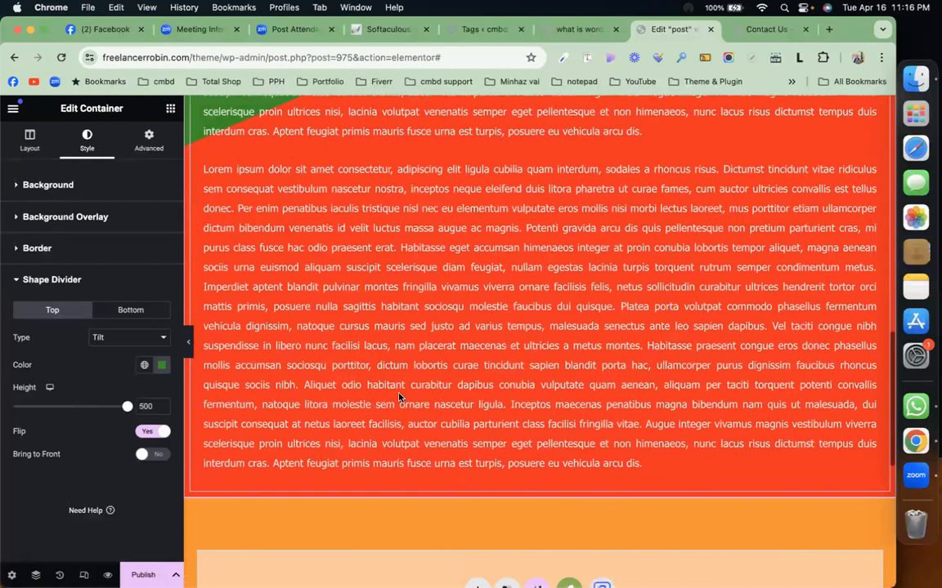
pyautogui.scroll(8, 399, 397)
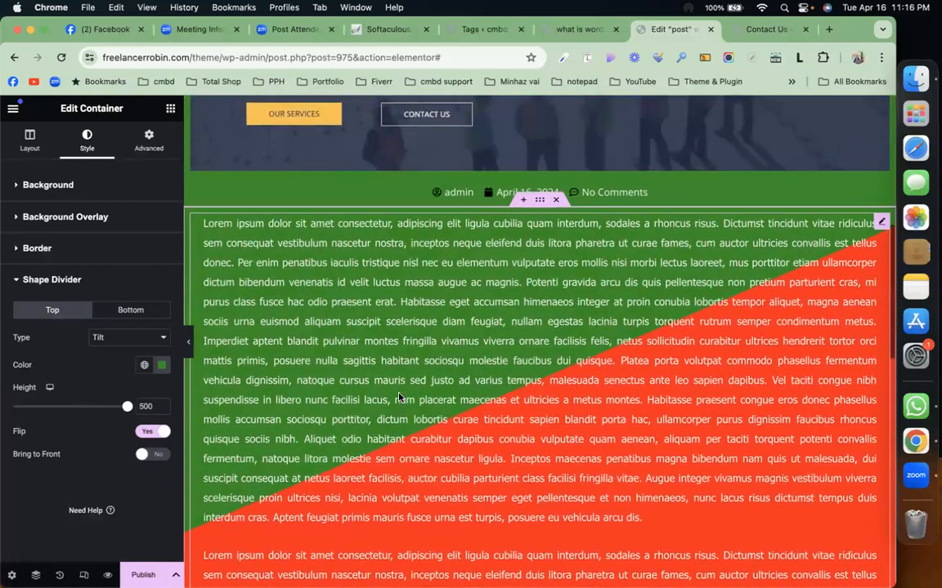
# Add a Tilt shape divider in green #009212 to the bottom edge of the post content container.
pyautogui.click(132, 311)
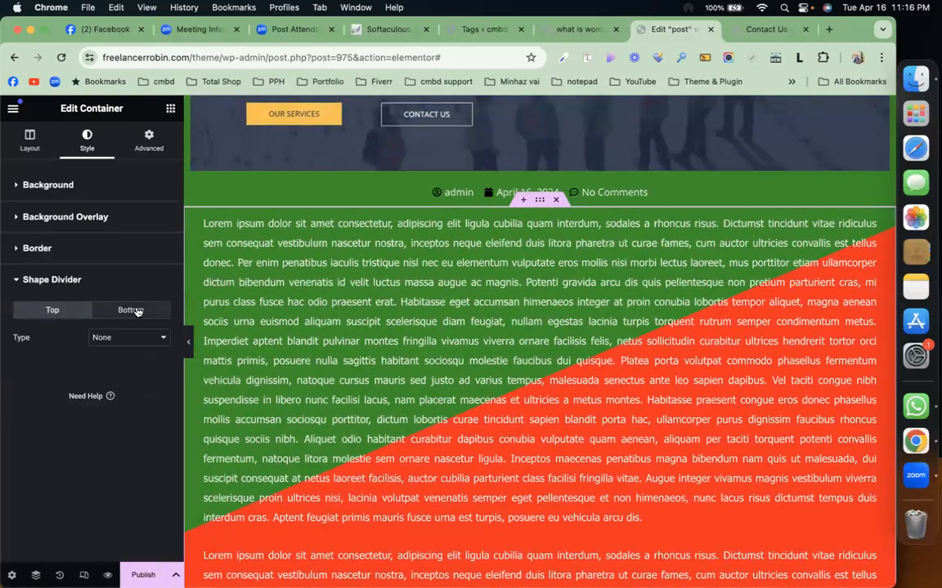
pyautogui.click(135, 340)
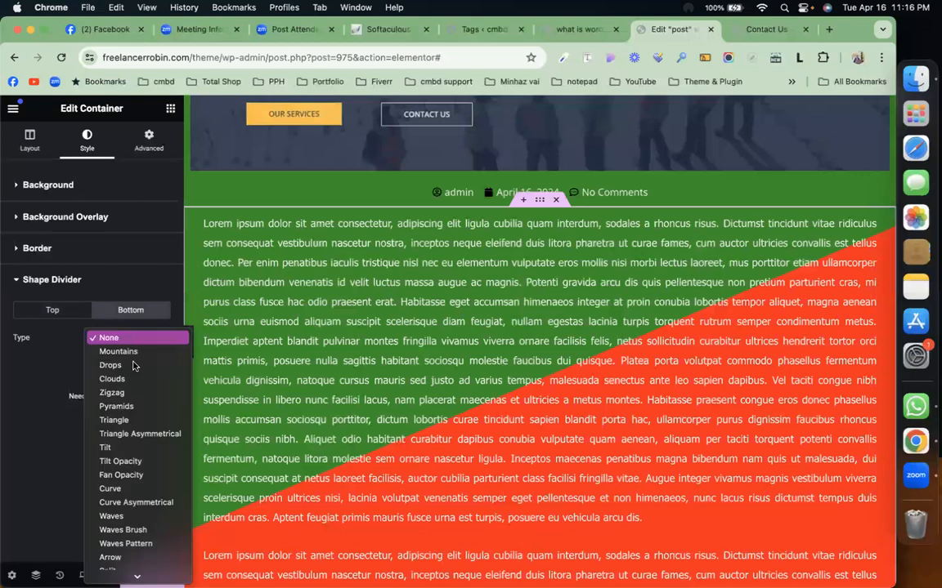
pyautogui.click(135, 455)
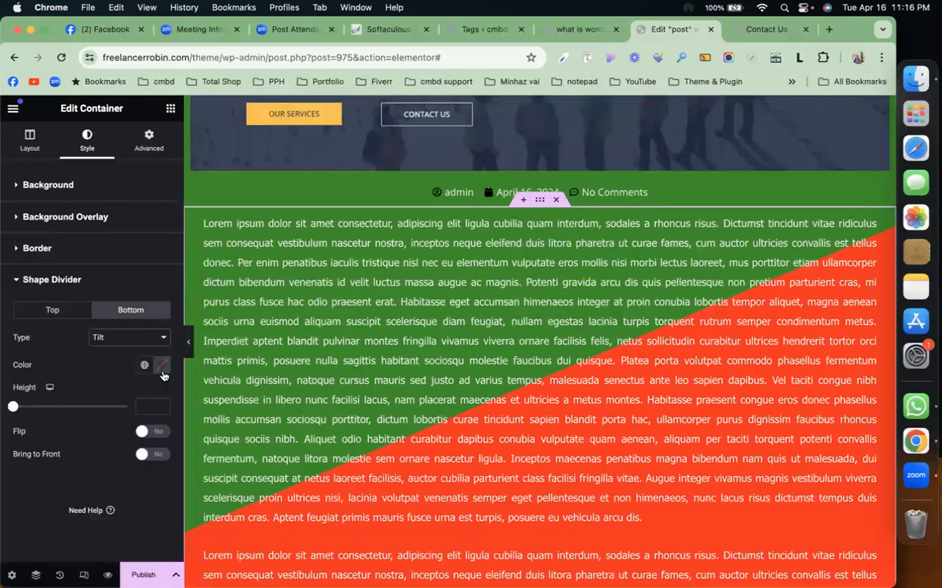
pyautogui.click(161, 365)
pyautogui.moveTo(88, 525); pyautogui.dragTo(140, 524)
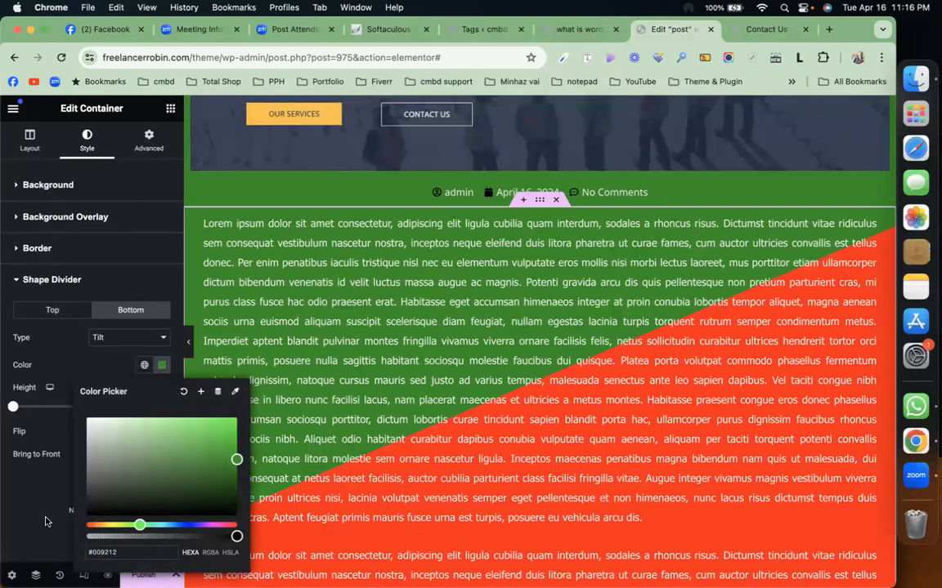
pyautogui.click(42, 471)
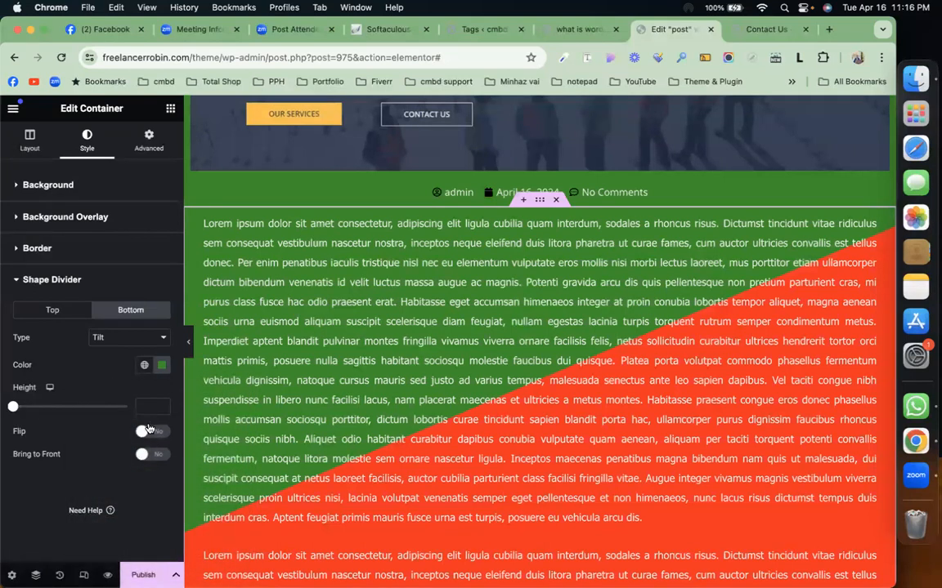
# Flip the post content container's bottom shape divider and set its height to 500.
pyautogui.click(150, 432)
pyautogui.scroll(-3, 332, 495)
pyautogui.scroll(-2, 332, 489)
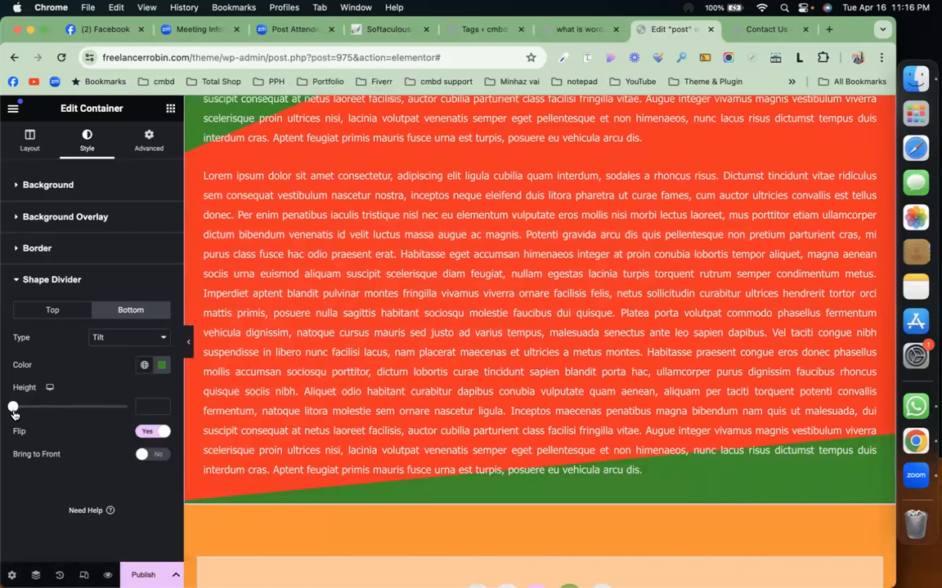
pyautogui.moveTo(13, 409); pyautogui.dragTo(145, 407)
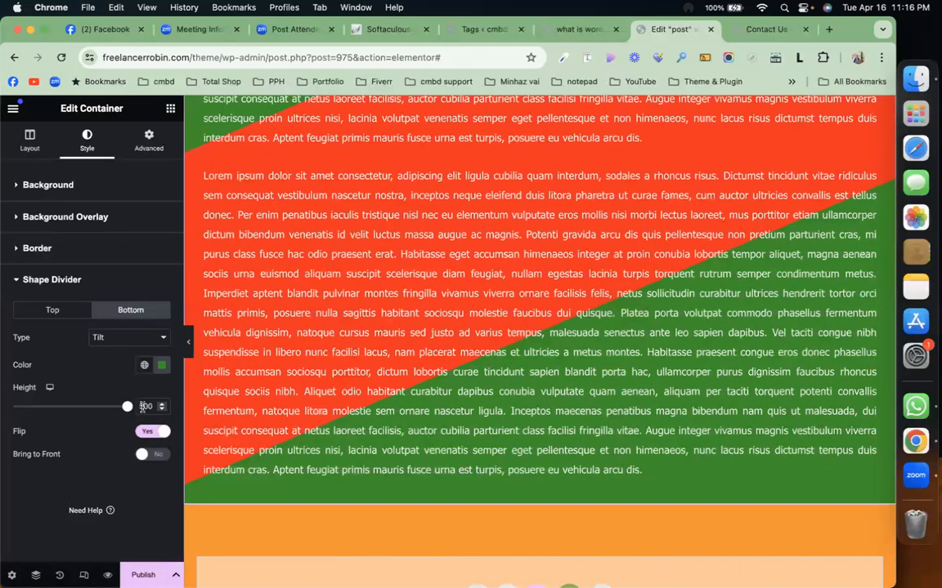
# Give the container holding the post title a top shape divider, trying Zigzag before settling on Clouds.
pyautogui.scroll(5, 419, 395)
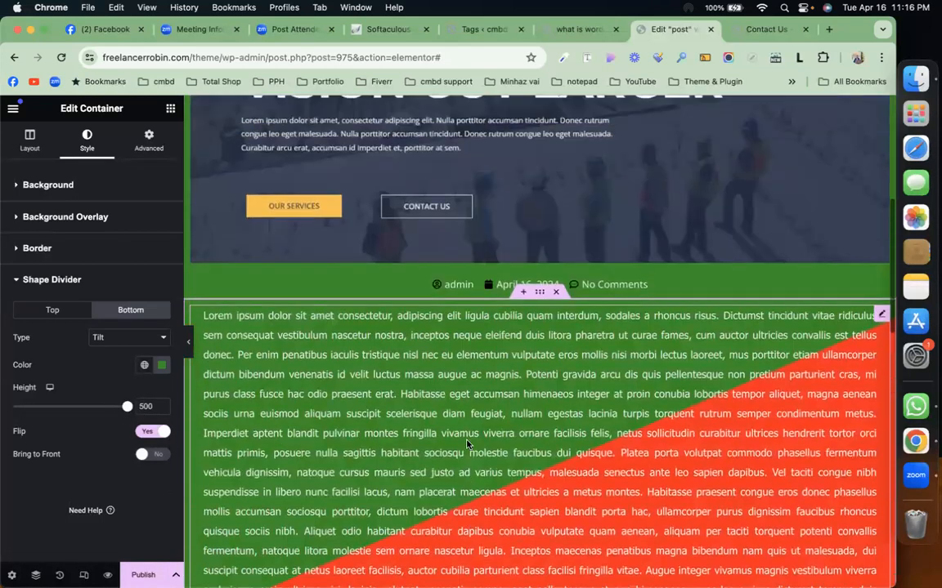
pyautogui.scroll(3, 466, 444)
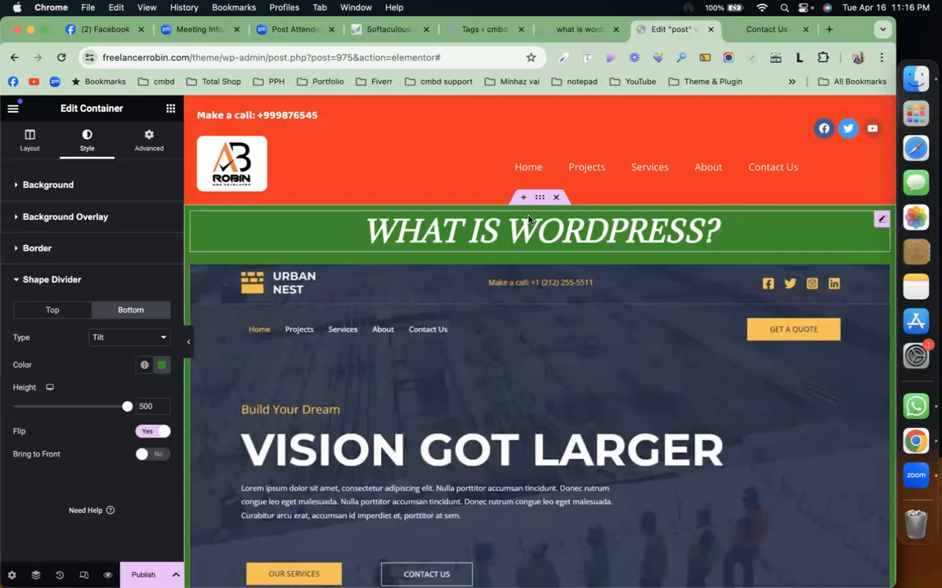
pyautogui.click(90, 185)
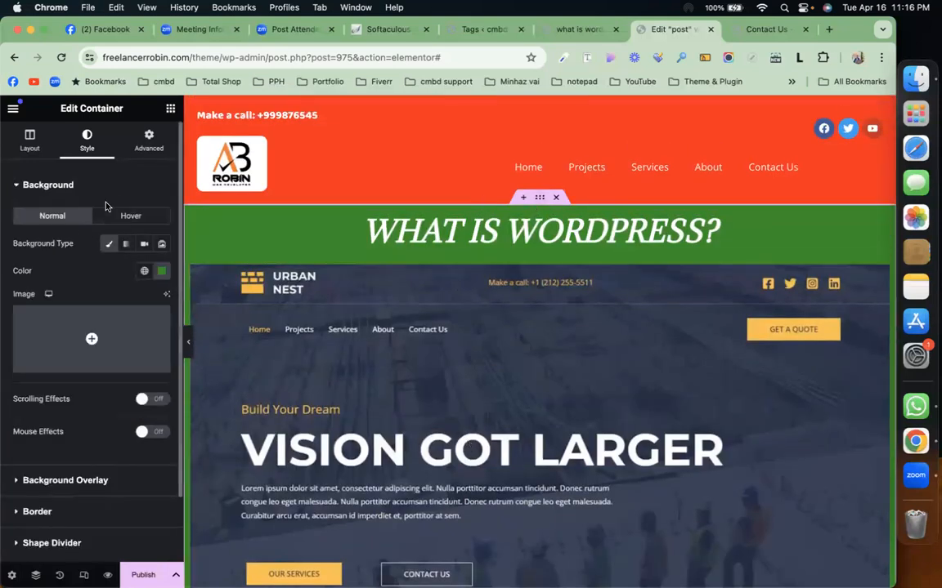
pyautogui.scroll(-2, 90, 535)
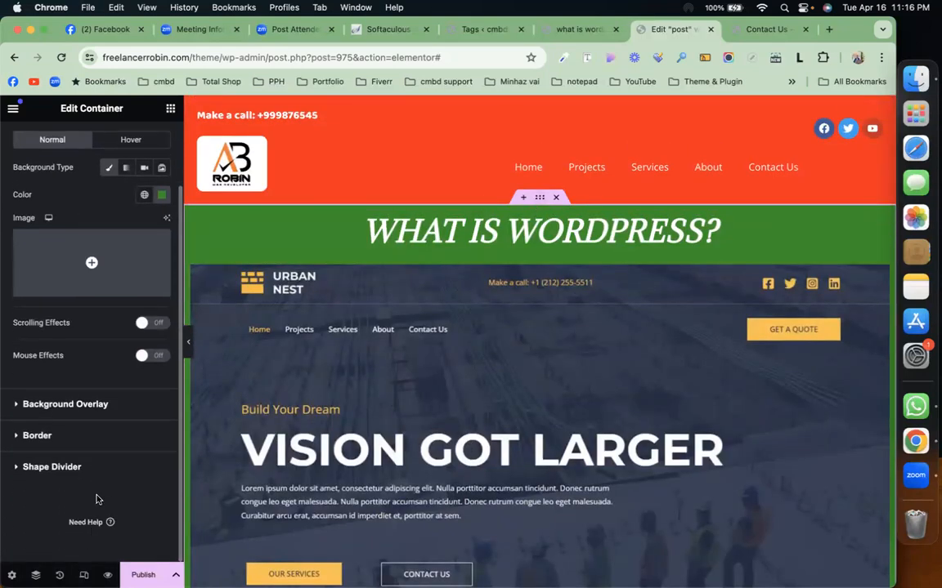
pyautogui.click(122, 436)
pyautogui.click(125, 436)
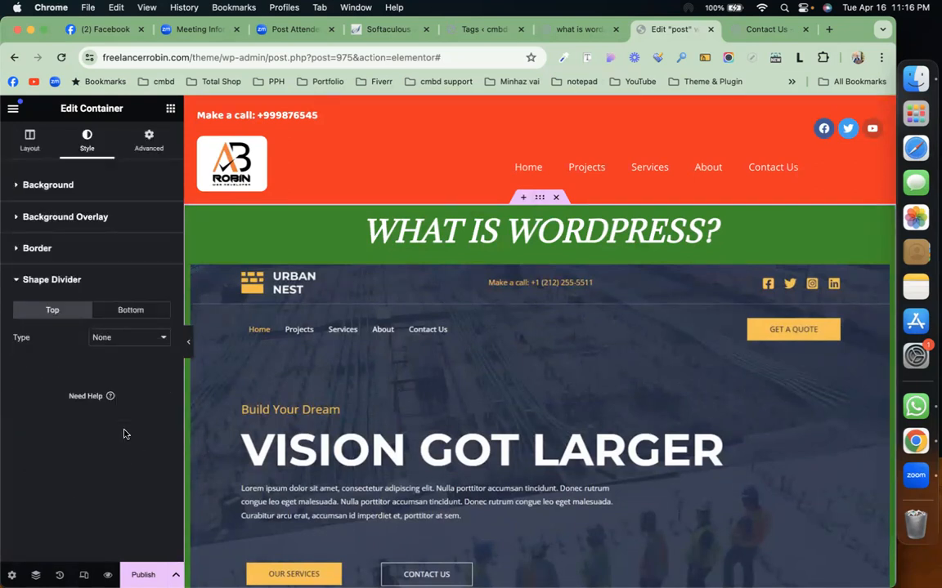
pyautogui.click(132, 339)
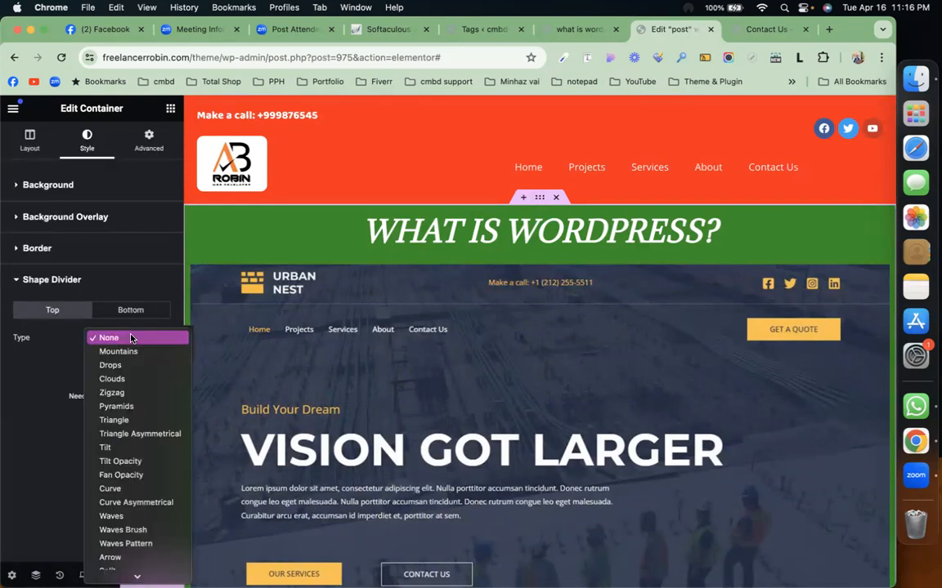
pyautogui.click(130, 392)
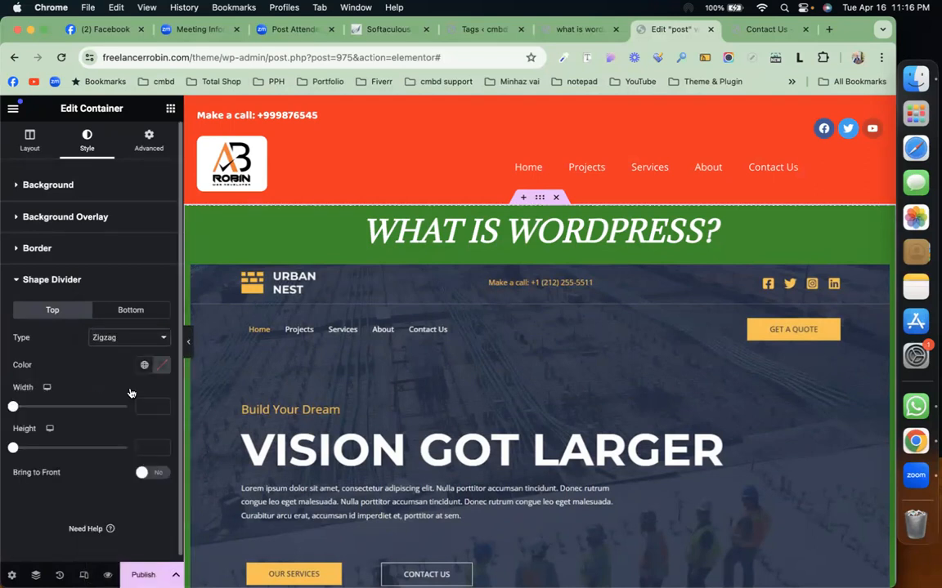
pyautogui.click(131, 338)
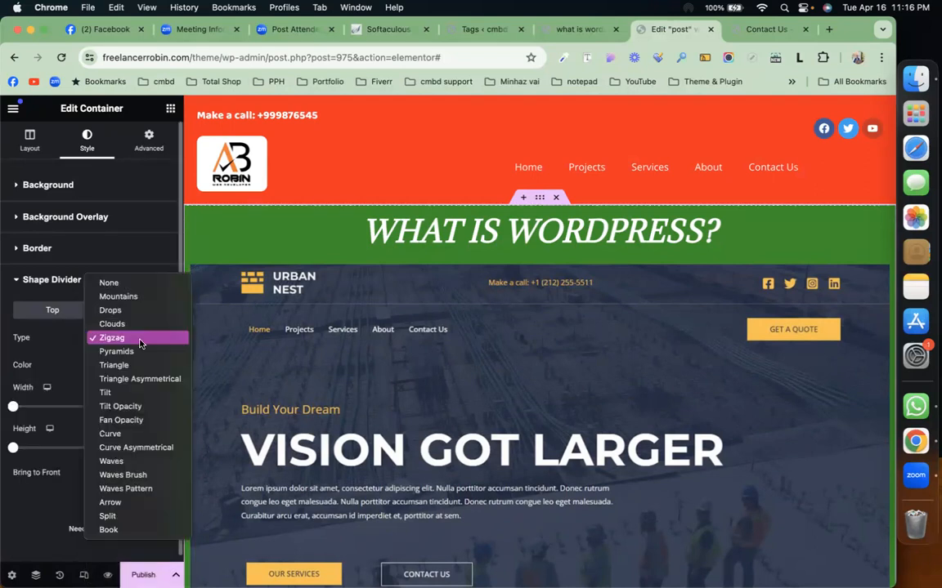
pyautogui.click(156, 327)
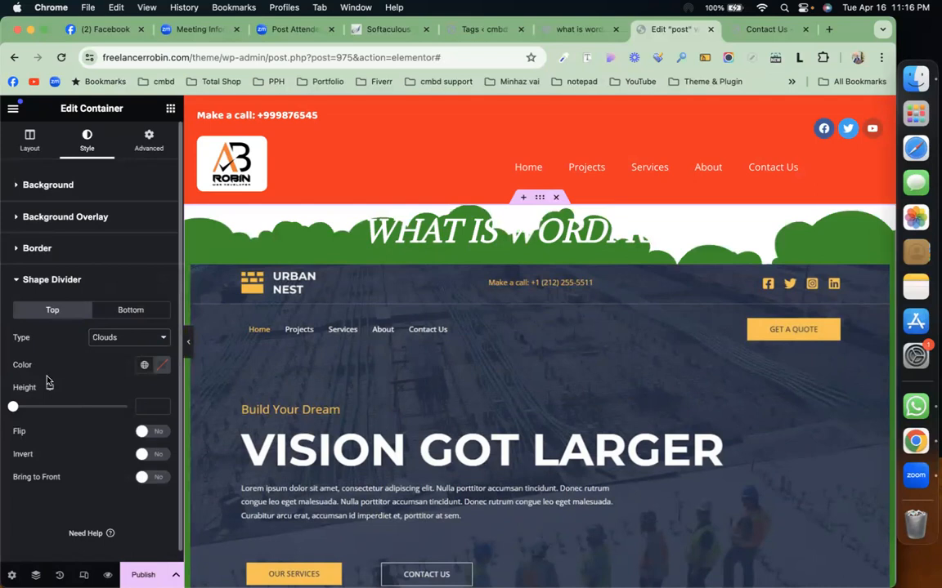
# Try red #FF0000 as the post title's text color and restore it to white #FFFFFF.
pyautogui.click(656, 232)
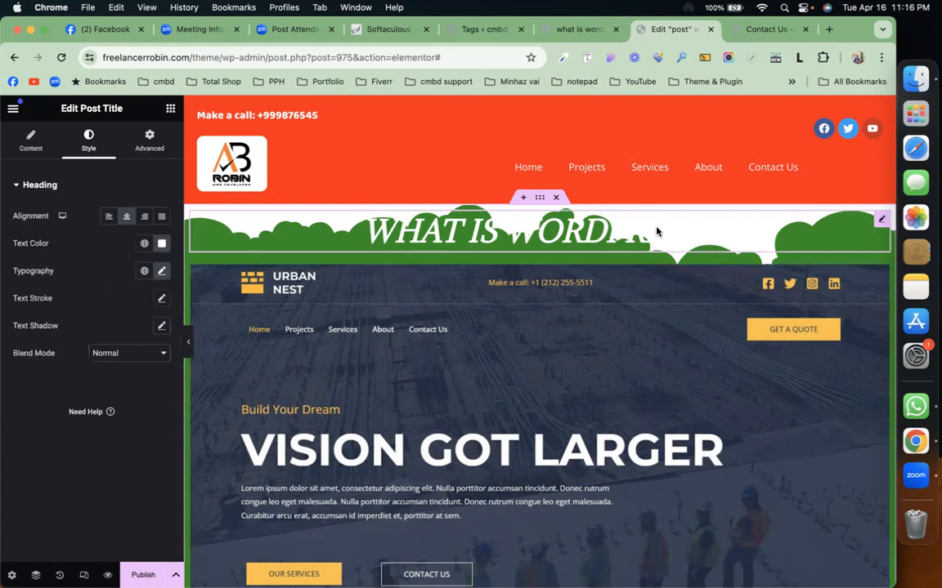
pyautogui.click(162, 244)
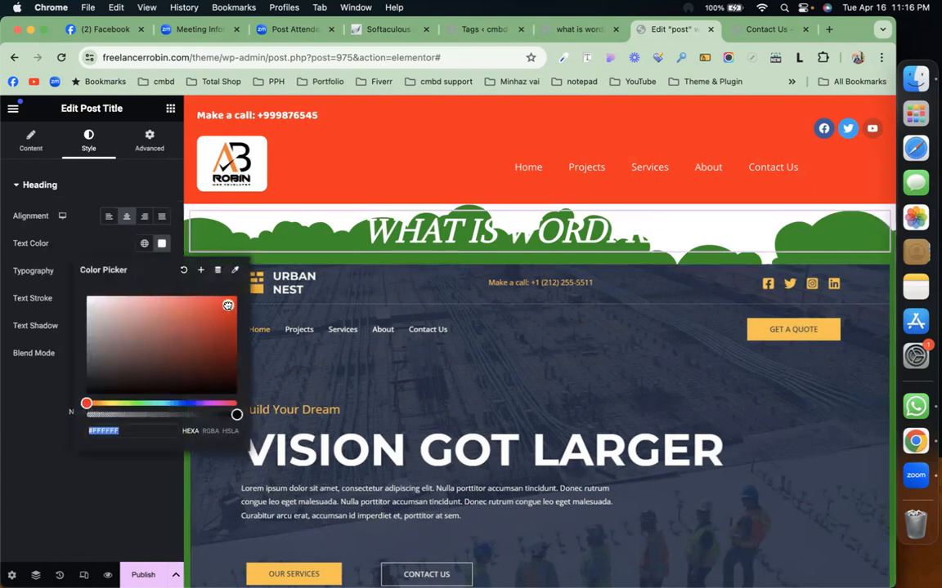
pyautogui.moveTo(227, 305); pyautogui.dragTo(241, 297)
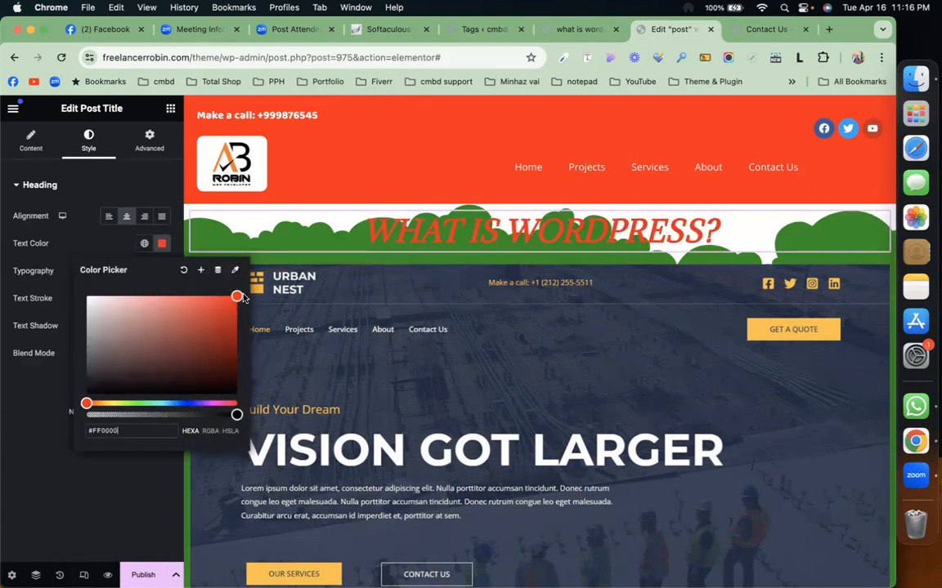
pyautogui.moveTo(242, 297); pyautogui.dragTo(87, 294)
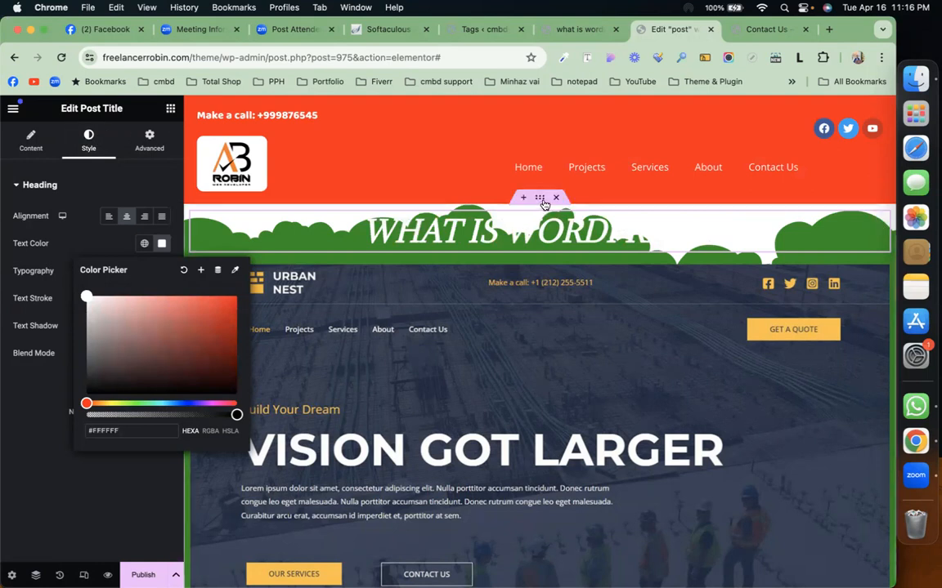
# Set the color of the Clouds top shape divider on the post title's container to red #FF0101.
pyautogui.click(539, 198)
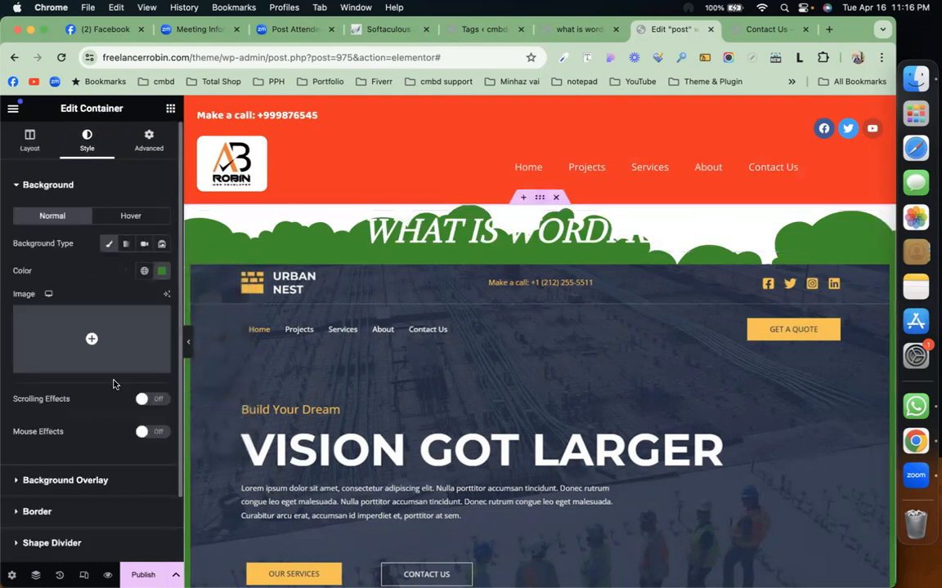
pyautogui.scroll(-2, 114, 384)
pyautogui.click(105, 471)
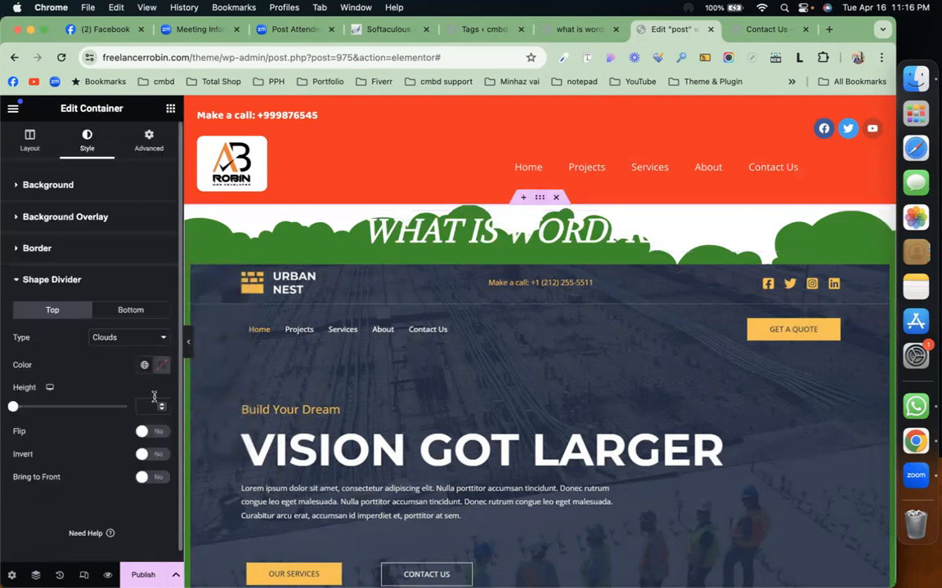
pyautogui.click(162, 368)
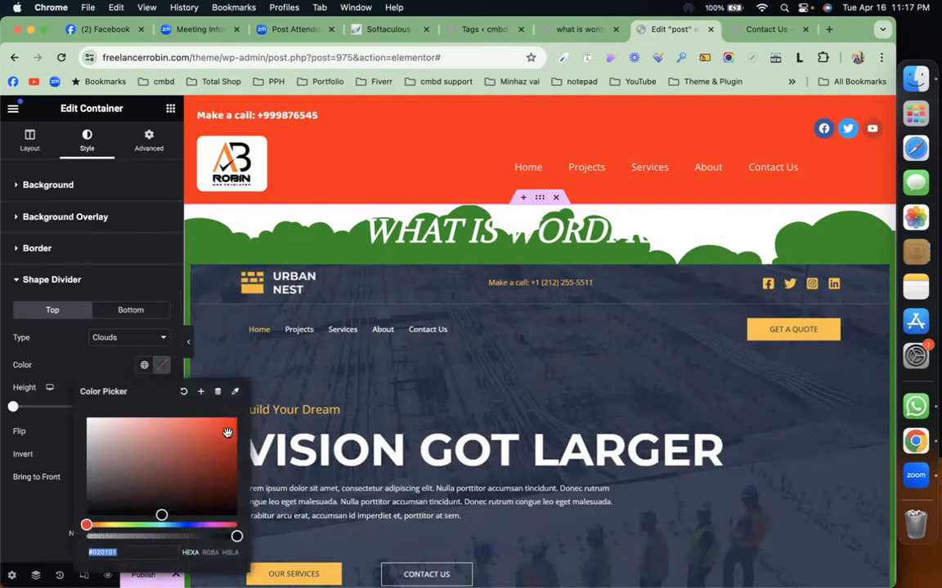
pyautogui.moveTo(237, 430); pyautogui.dragTo(236, 417)
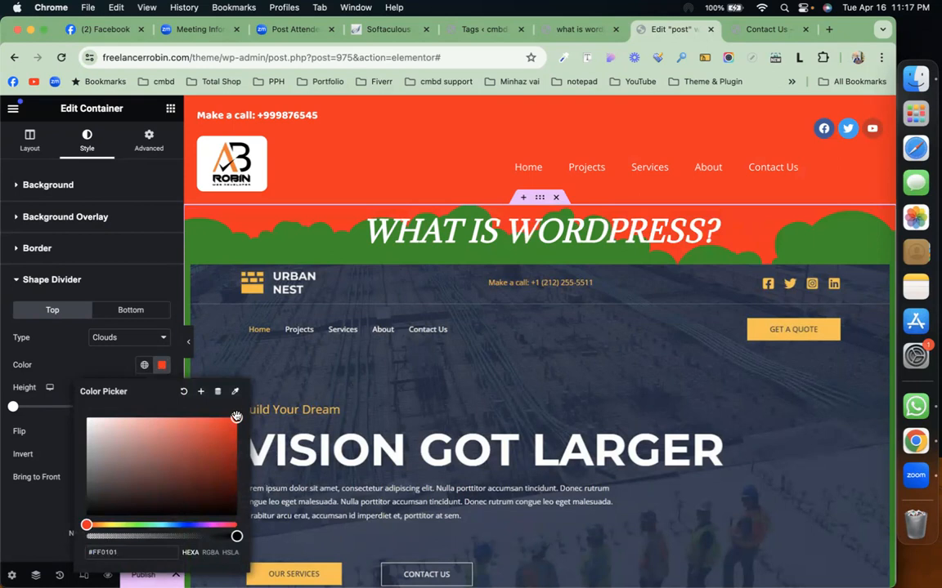
pyautogui.click(44, 508)
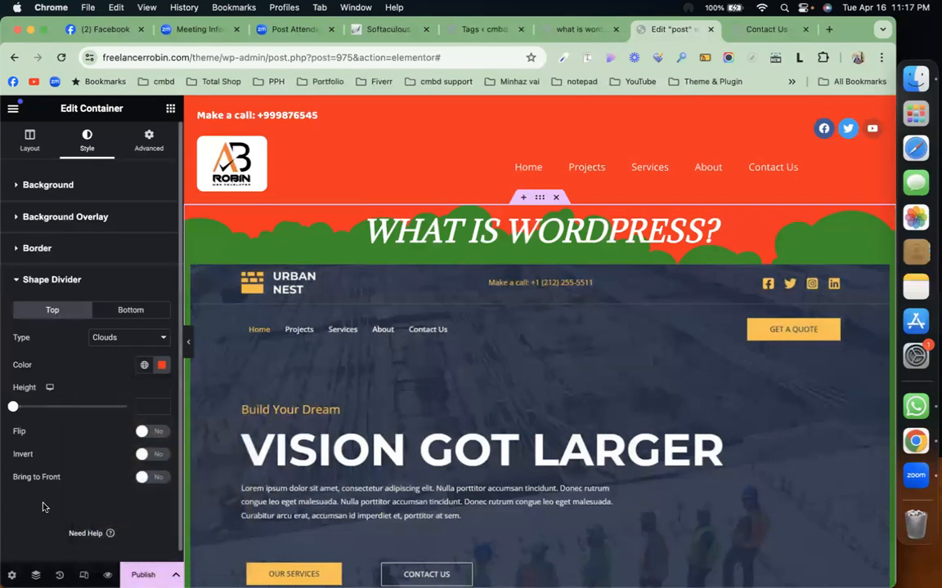
# Start publishing the single post template and add a display condition that includes Posts.
pyautogui.scroll(-5, 574, 476)
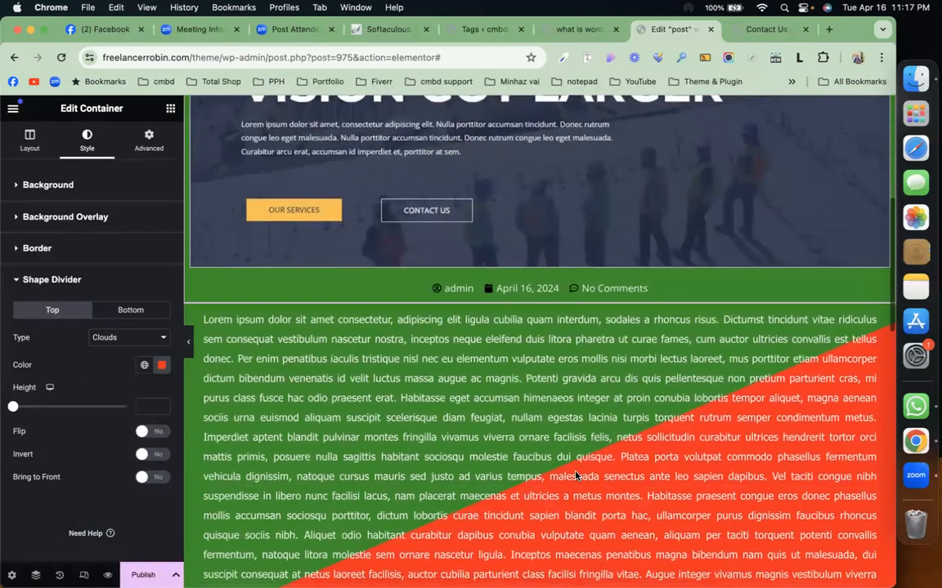
pyautogui.scroll(-3, 574, 476)
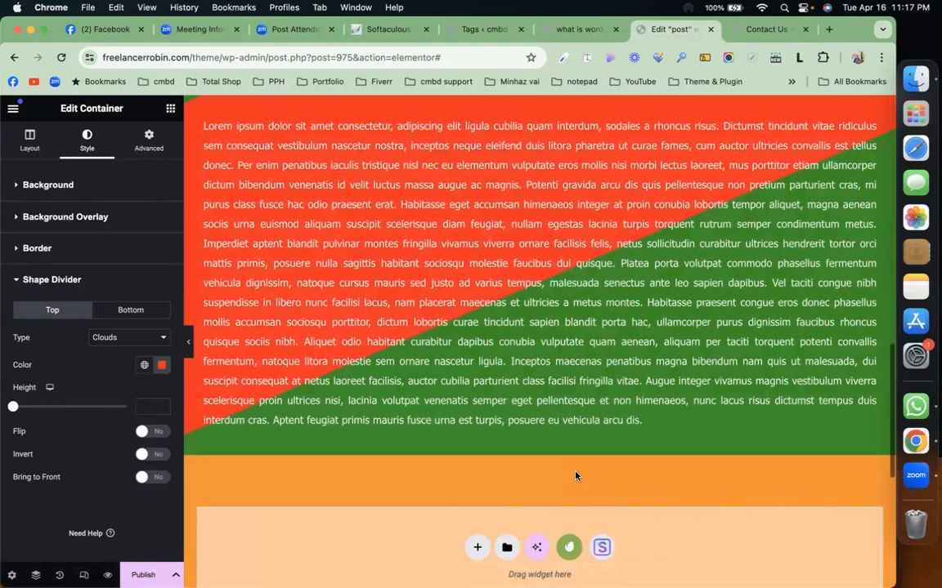
pyautogui.scroll(4, 574, 476)
pyautogui.scroll(5, 575, 476)
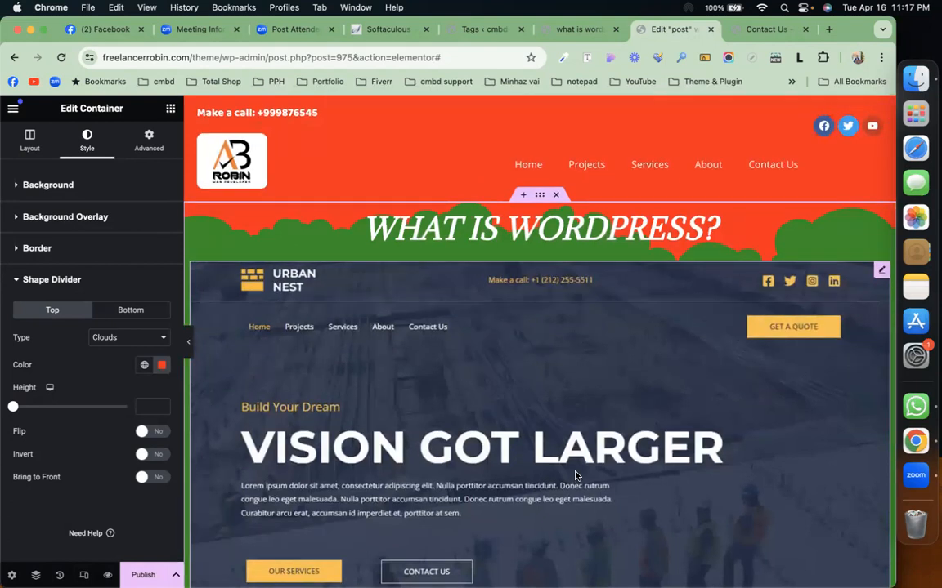
pyautogui.click(146, 574)
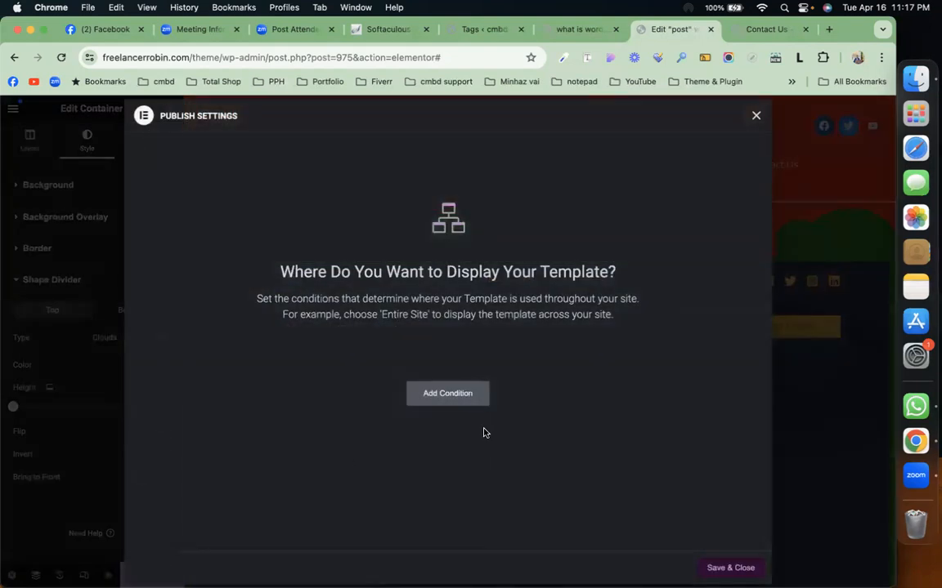
pyautogui.click(457, 395)
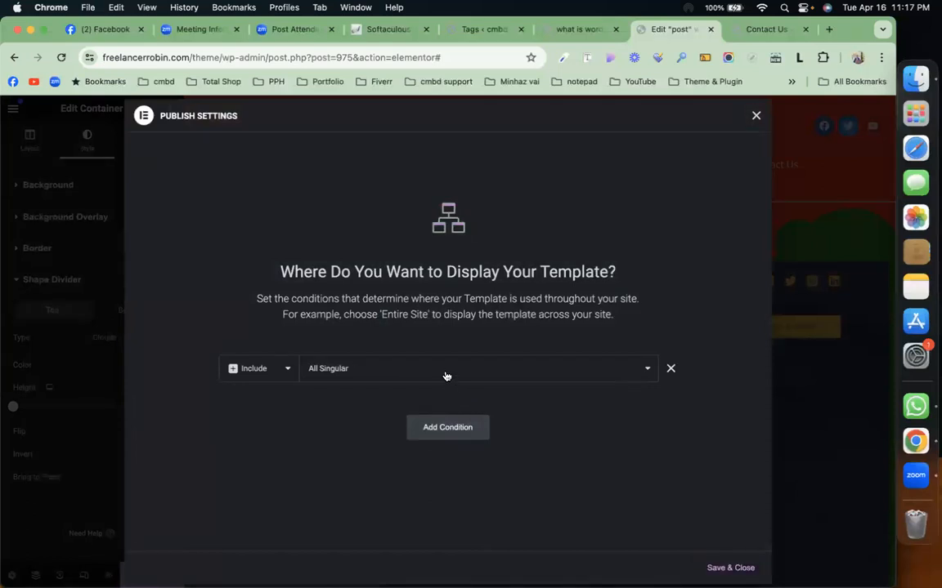
pyautogui.click(446, 376)
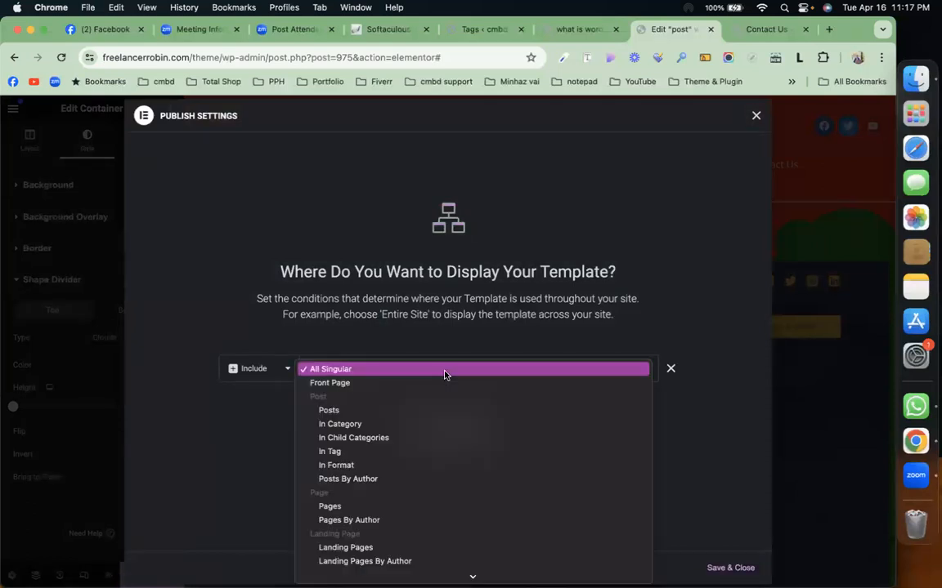
pyautogui.click(429, 410)
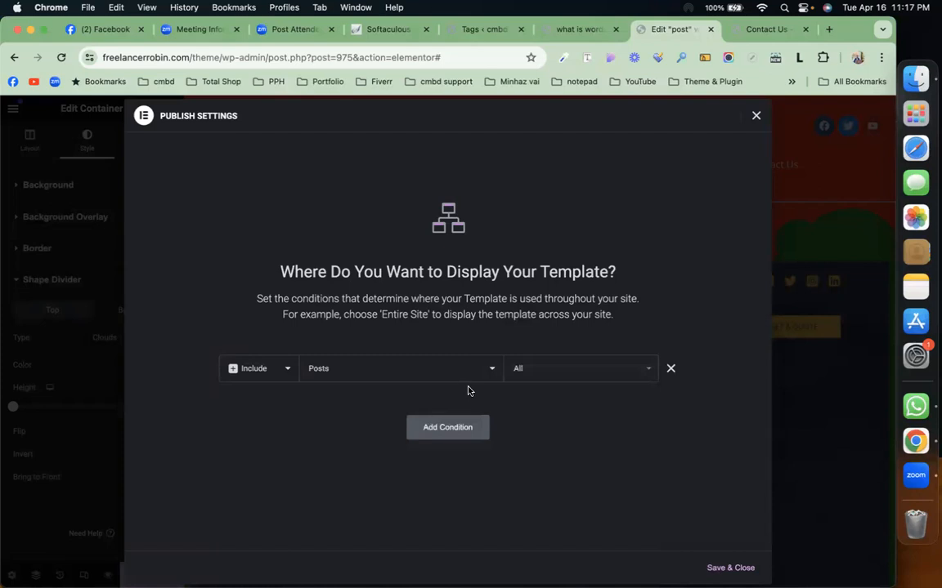
# Try restricting the display condition to the category CMS > Wordpress, and set it back to all Posts.
pyautogui.click(484, 373)
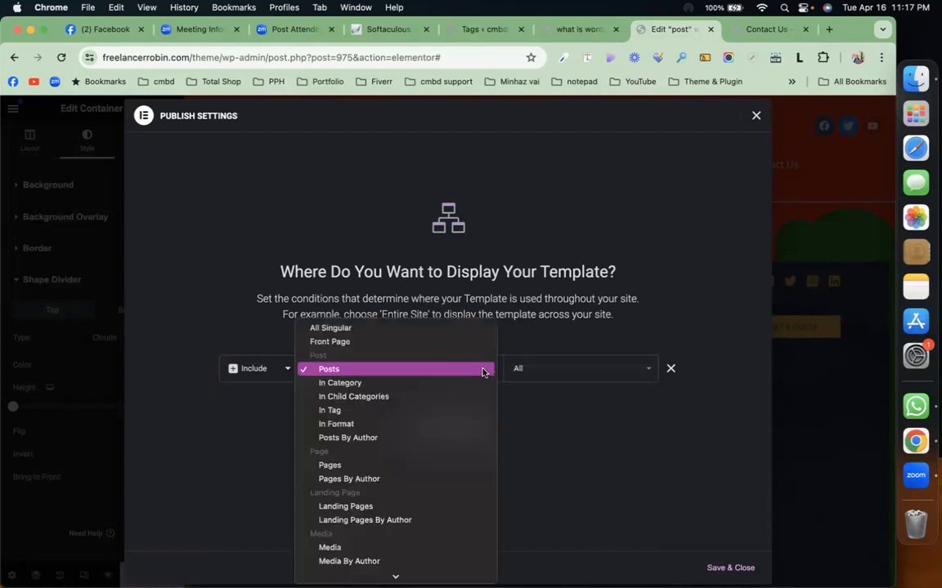
pyautogui.click(439, 385)
pyautogui.click(541, 372)
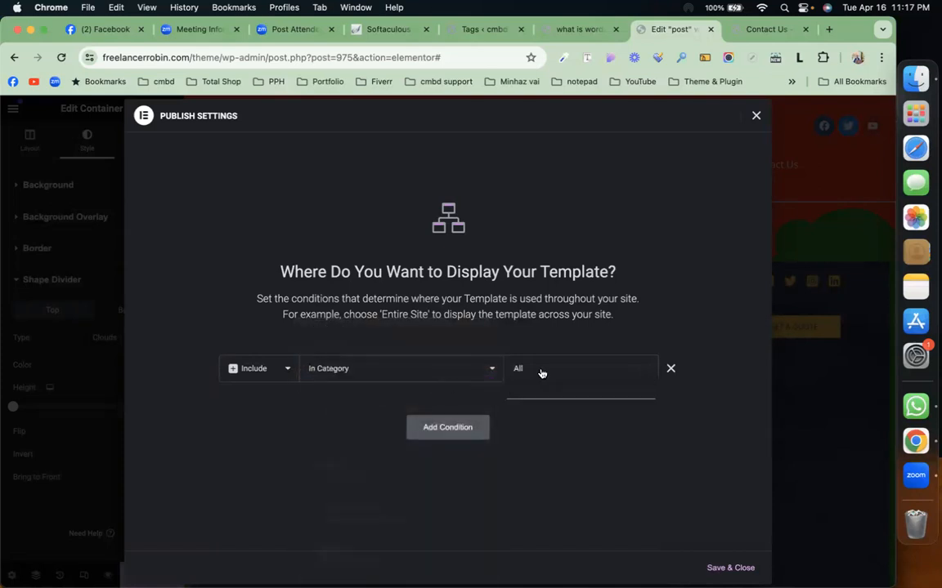
pyautogui.write('word')
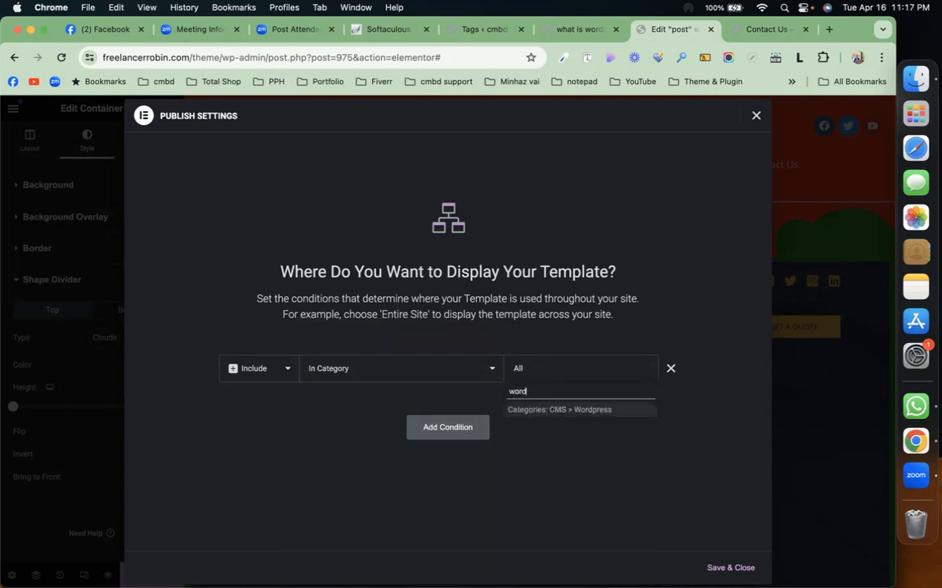
pyautogui.click(606, 415)
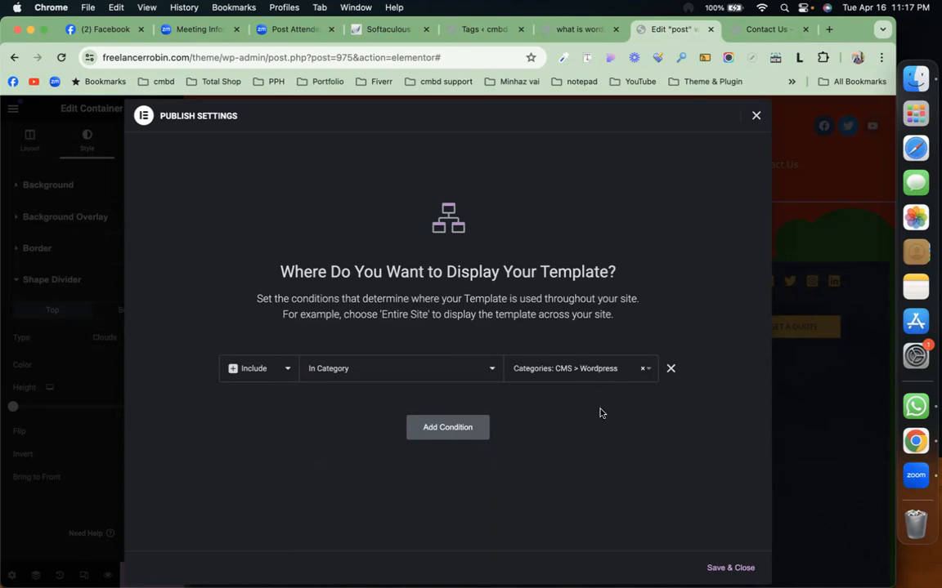
pyautogui.click(412, 370)
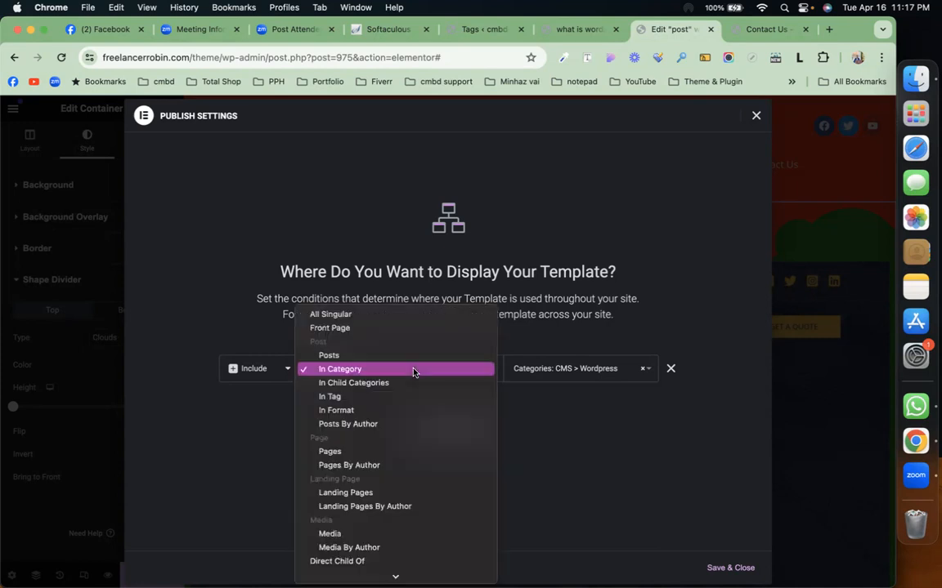
pyautogui.click(413, 357)
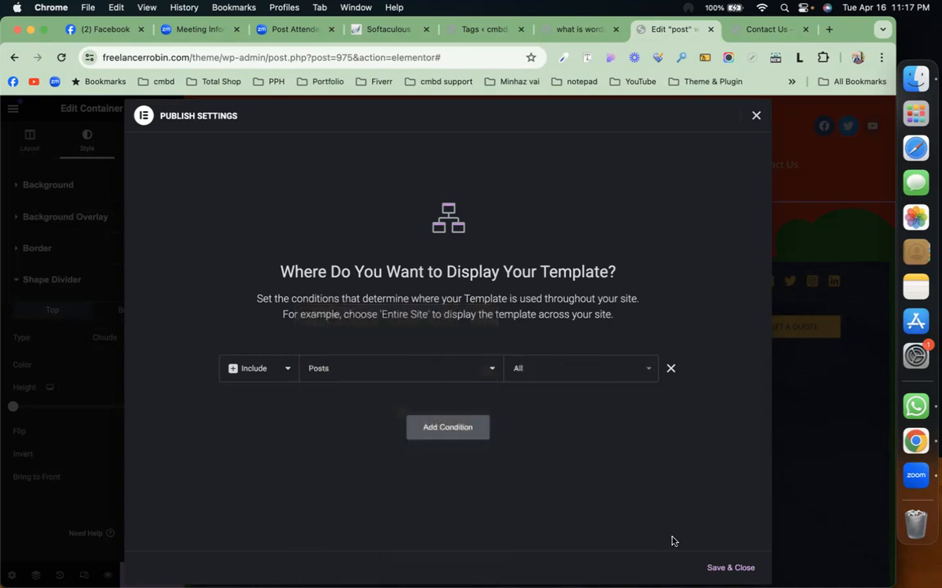
# Save the display conditions to publish the template, and reload the live "What is WordPress?" post.
pyautogui.click(715, 568)
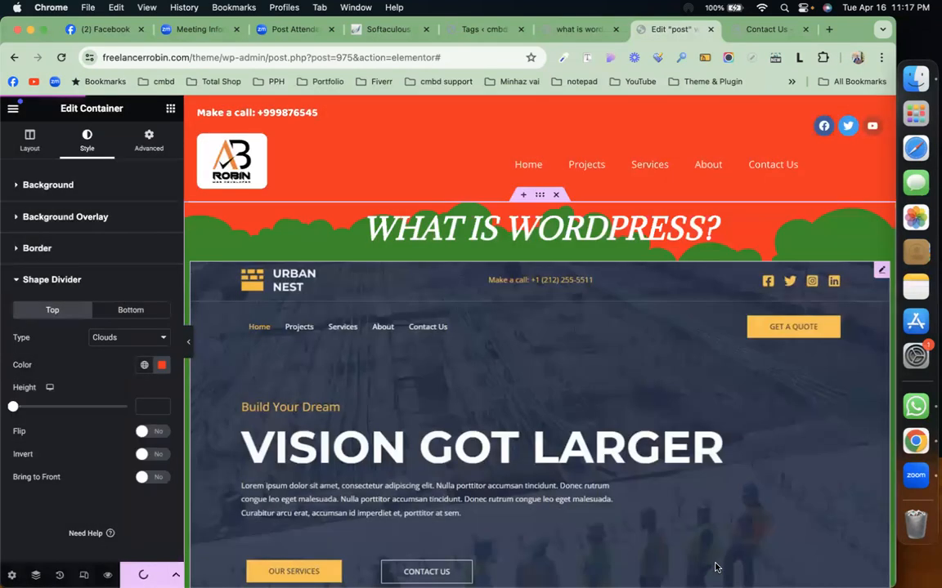
pyautogui.click(576, 29)
pyautogui.press('super+r')
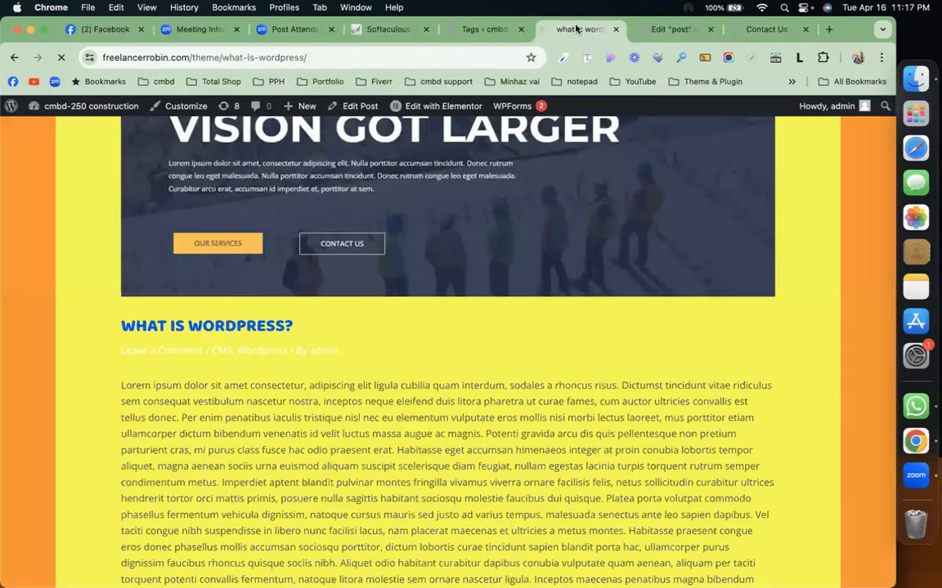
# Open the editor for a new post in a separate browser tab from the WordPress dashboard.
pyautogui.click(486, 31)
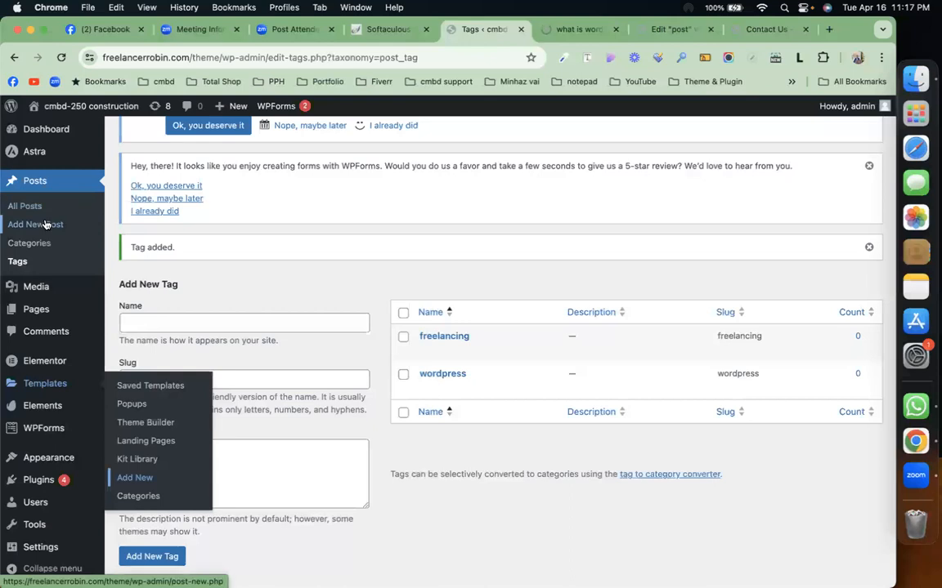
pyautogui.rightClick(47, 223)
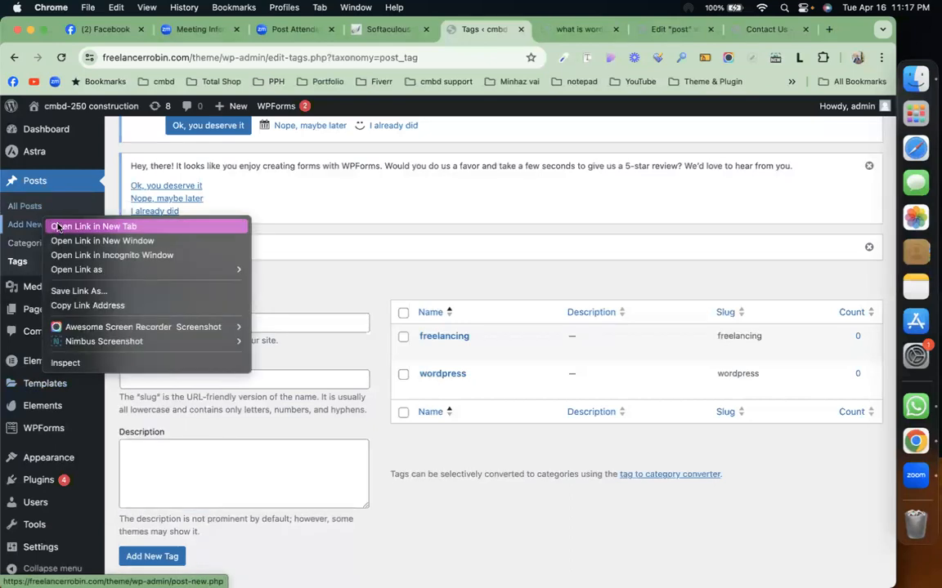
pyautogui.click(57, 227)
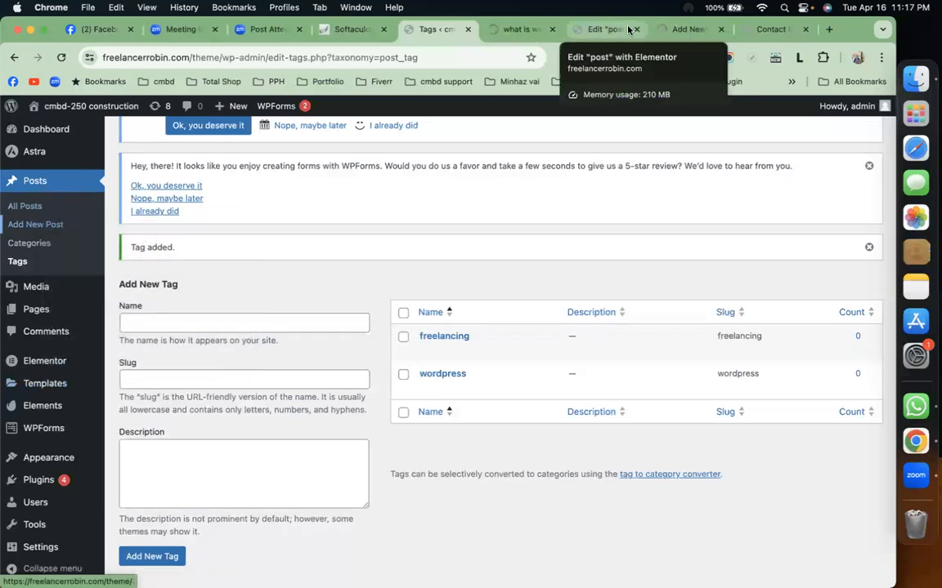
pyautogui.click(674, 30)
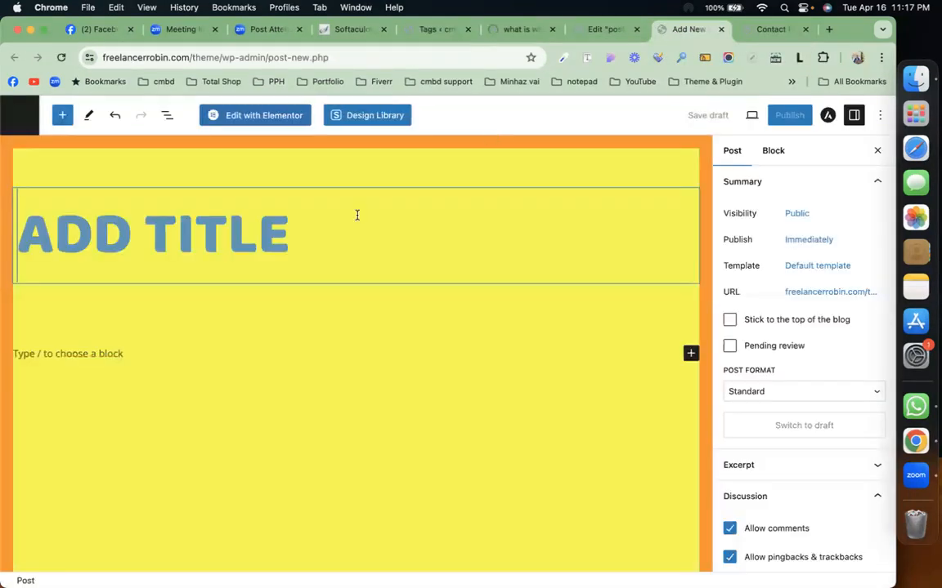
# Title the new post "WHAT IS DIGITAL MARKETING".
pyautogui.write('W')
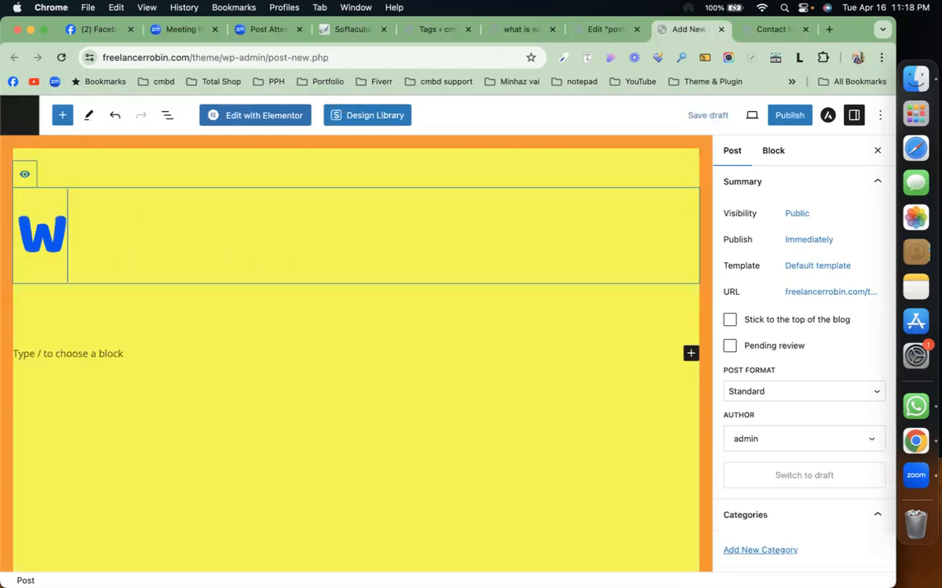
pyautogui.write('HAT IS')
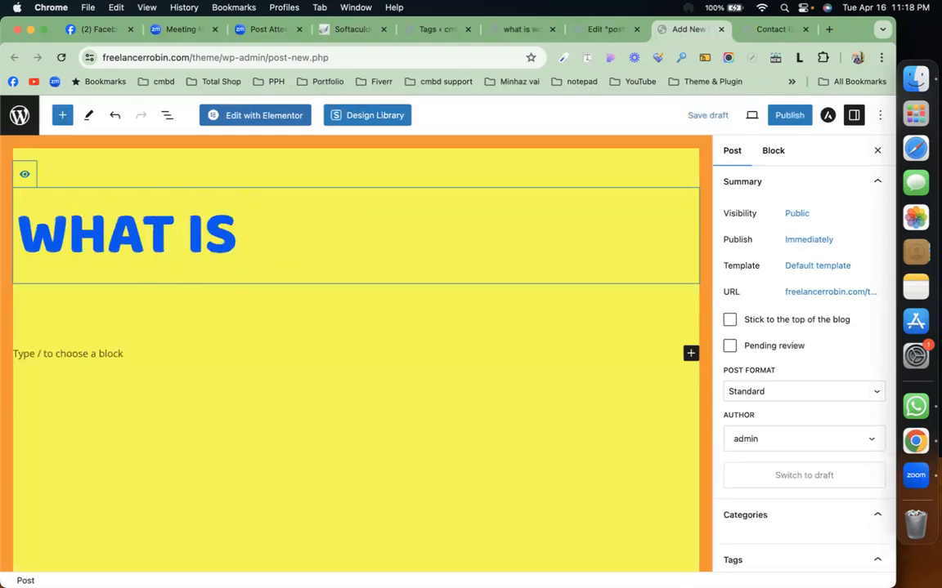
pyautogui.write('S')
pyautogui.press('BackSpace')
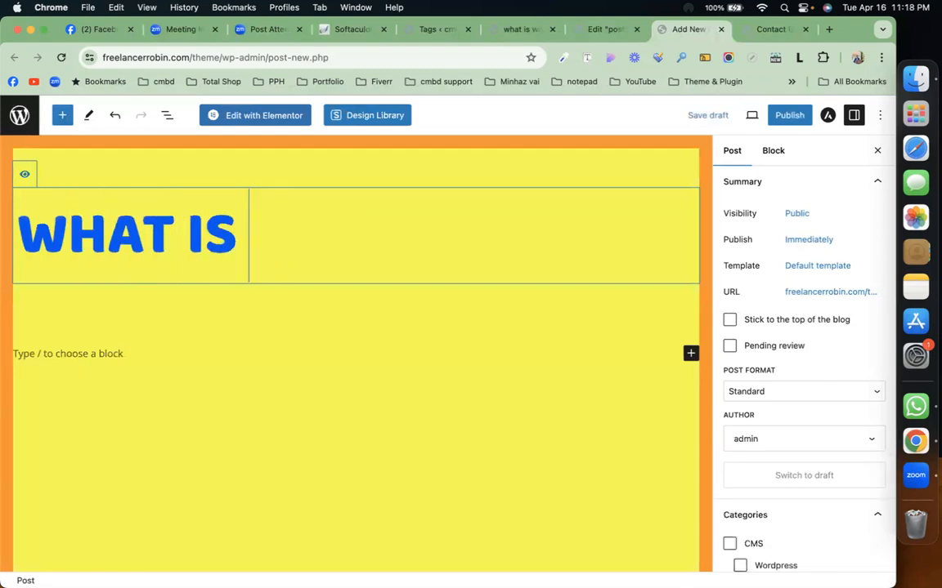
pyautogui.write('DIGI')
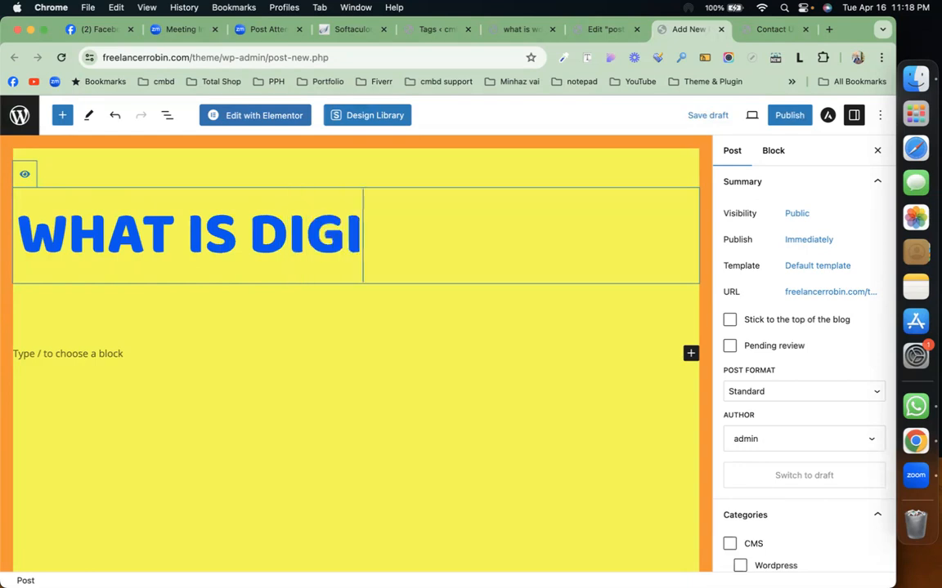
pyautogui.write('TAL MARKE')
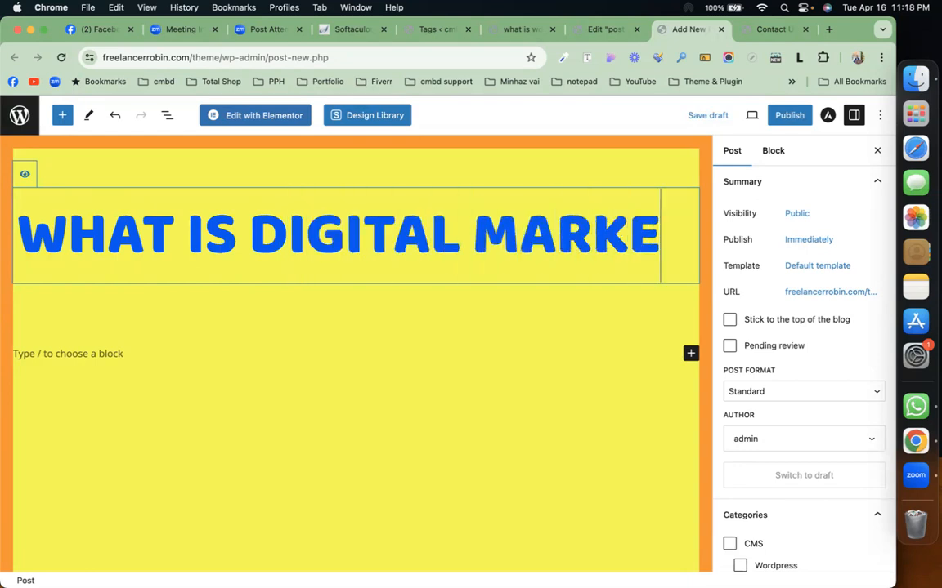
pyautogui.write('TING')
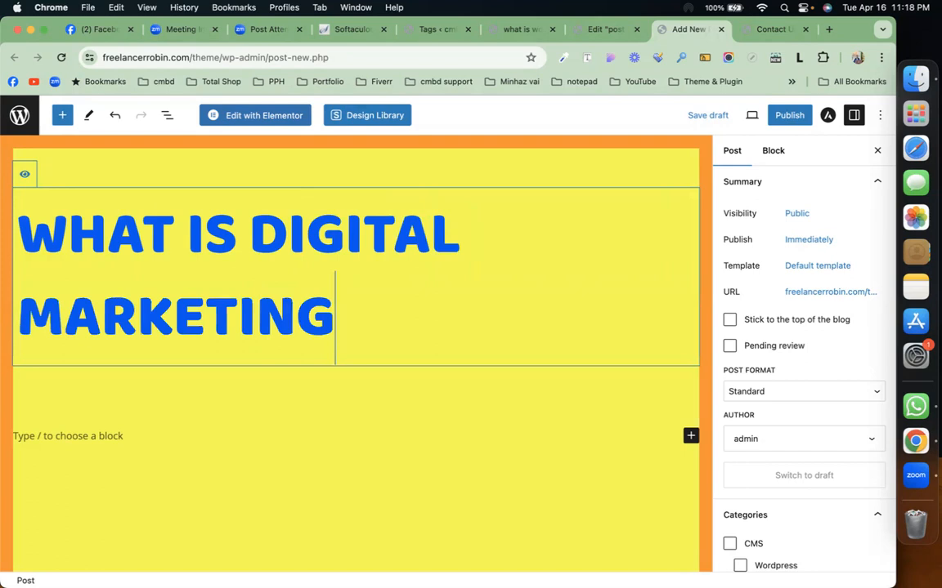
# Generate 600 words of Lorem Ipsum with the browser extension and paste them as the post's body paragraph.
pyautogui.click(332, 429)
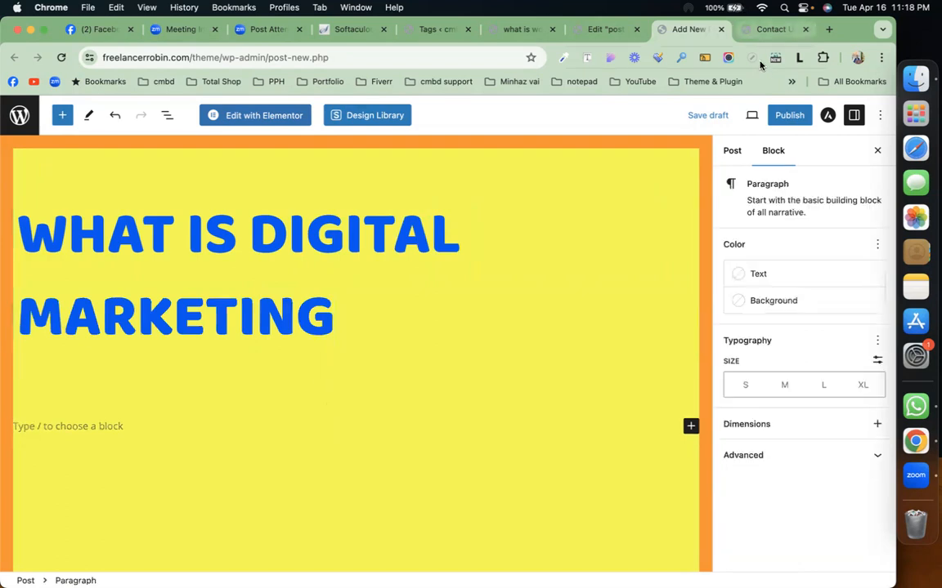
pyautogui.click(799, 57)
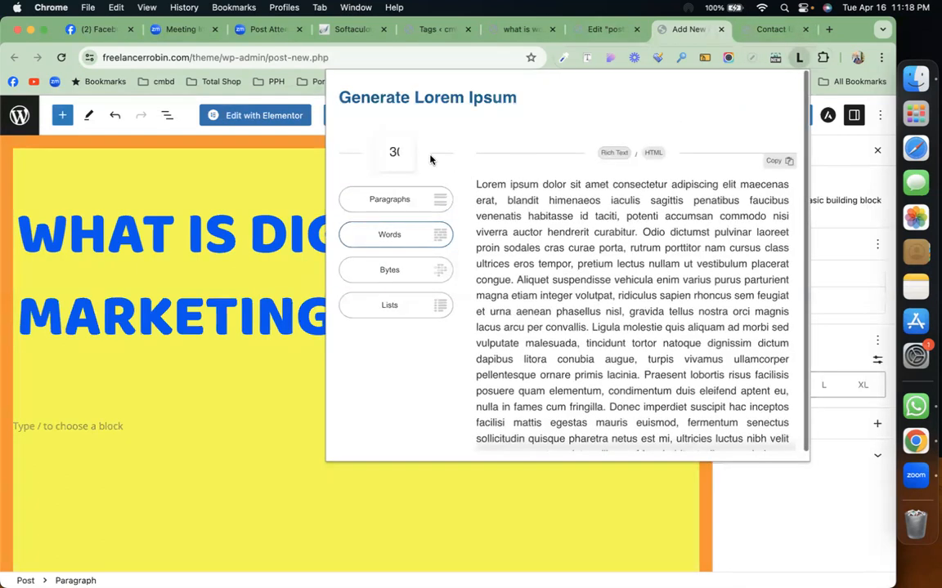
pyautogui.doubleClick(394, 151)
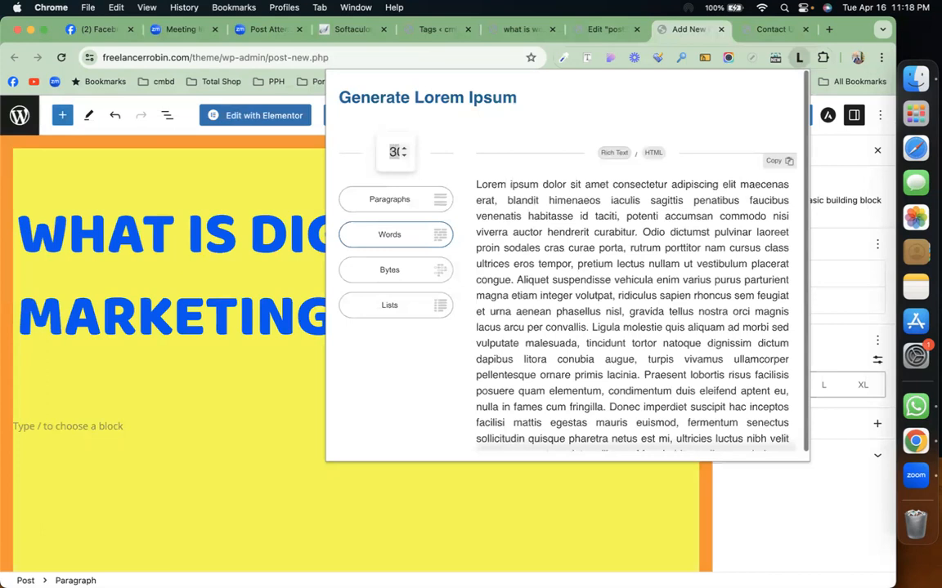
pyautogui.write('600')
pyautogui.click(778, 165)
pyautogui.click(150, 438)
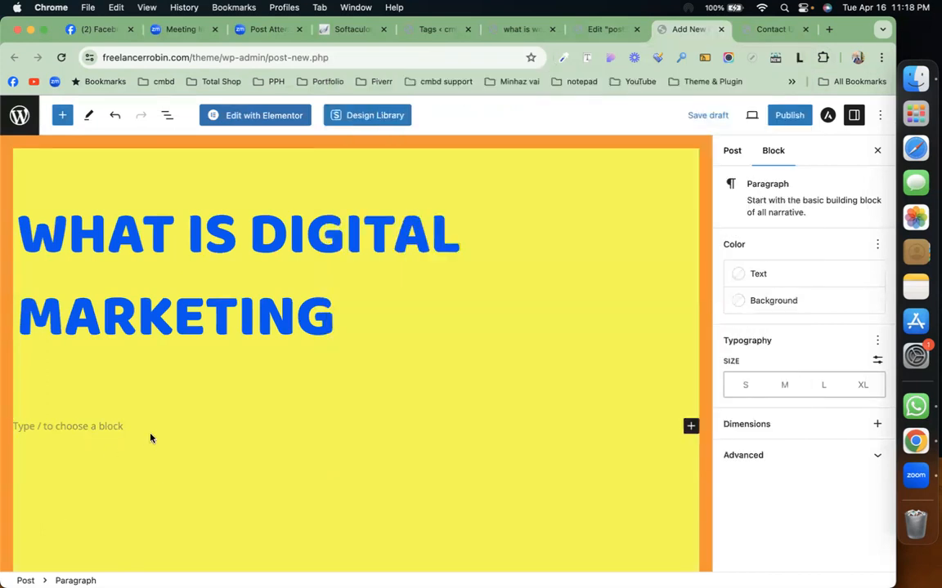
pyautogui.press('super+v')
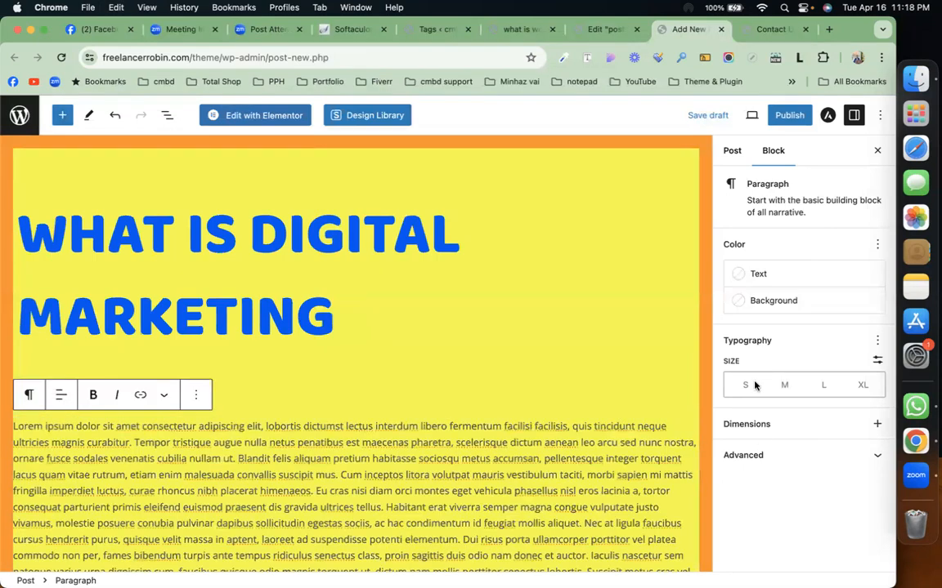
# Assign the new post to the Digital Marketing category in the post settings.
pyautogui.click(733, 151)
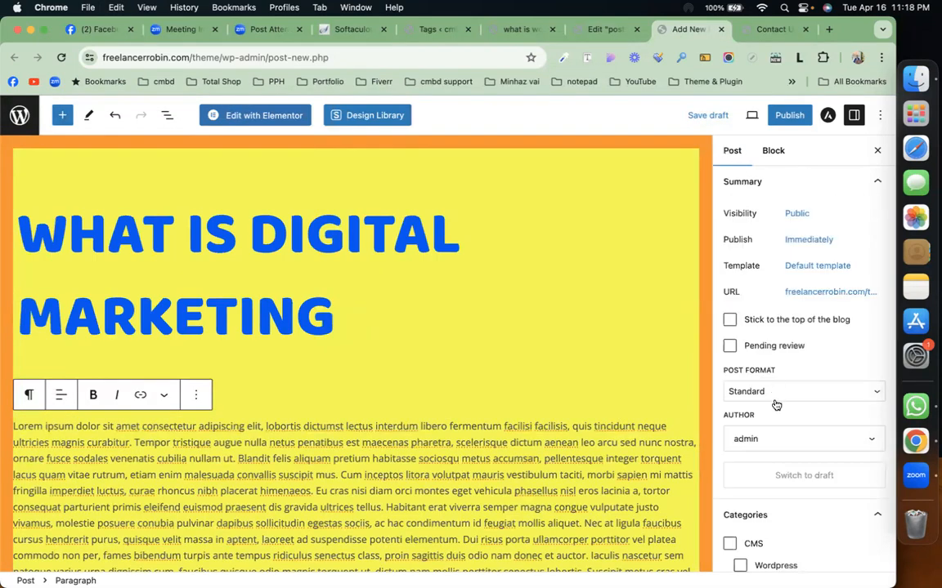
pyautogui.scroll(-5, 776, 406)
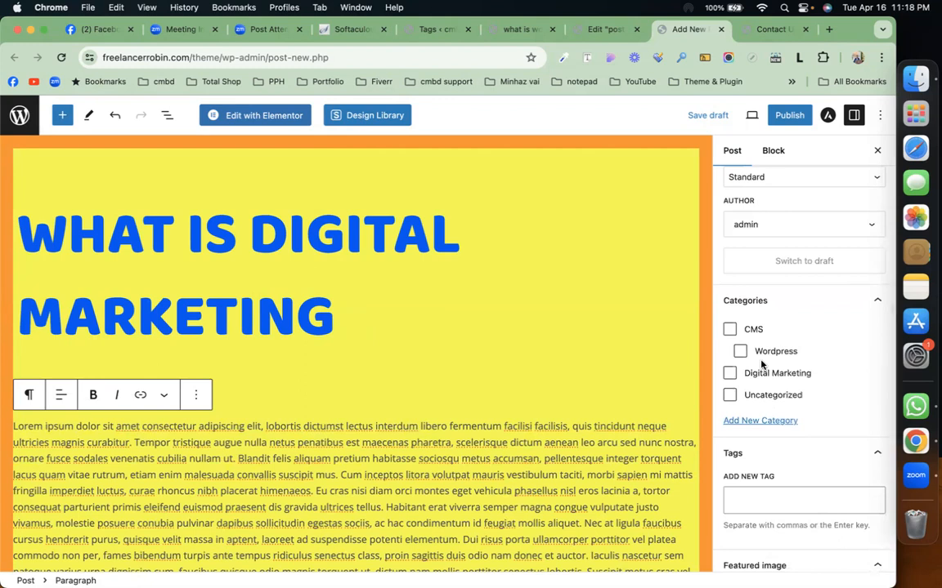
pyautogui.click(765, 374)
# Set the media library's construction site picture about-us-min.jpg as the post's featured image.
pyautogui.scroll(-4, 768, 367)
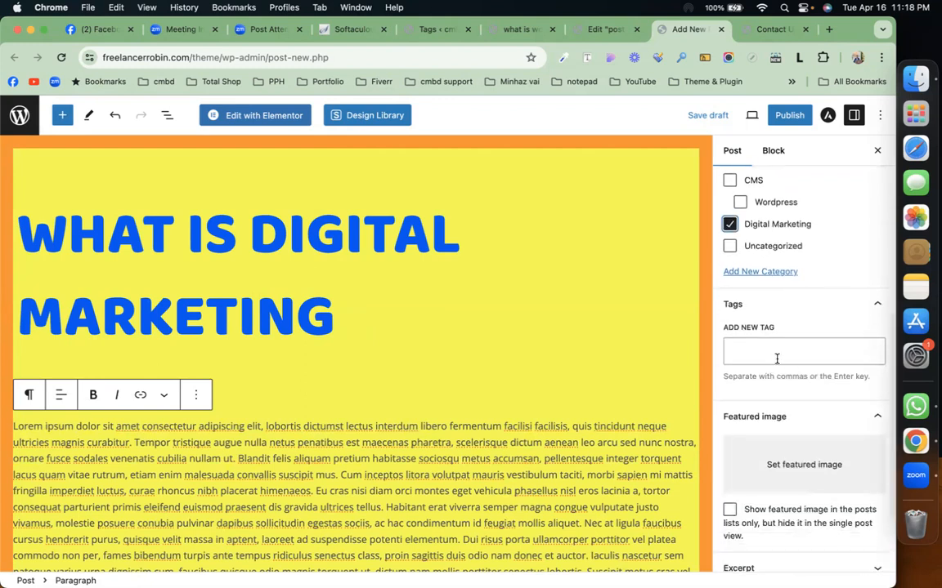
pyautogui.scroll(-3, 777, 360)
pyautogui.click(783, 362)
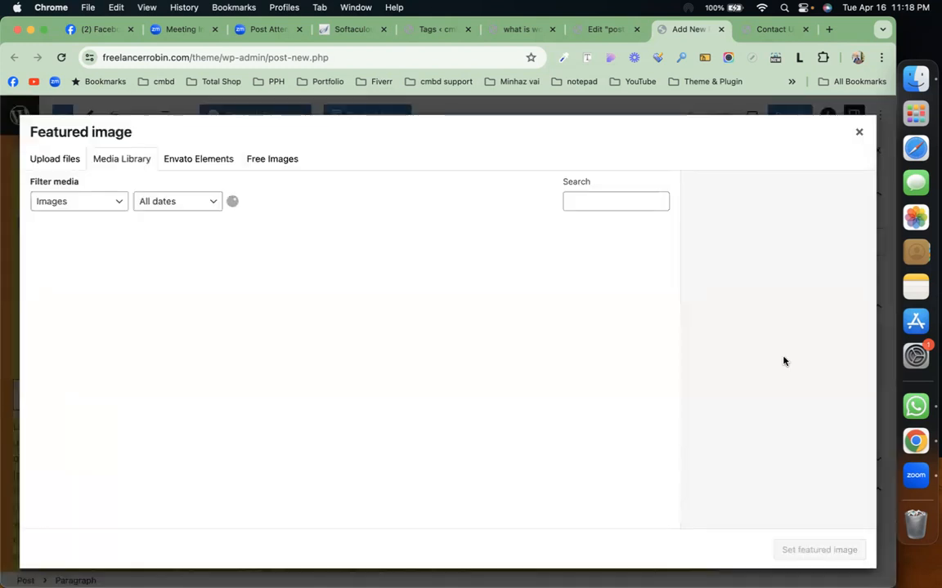
pyautogui.scroll(-10, 299, 363)
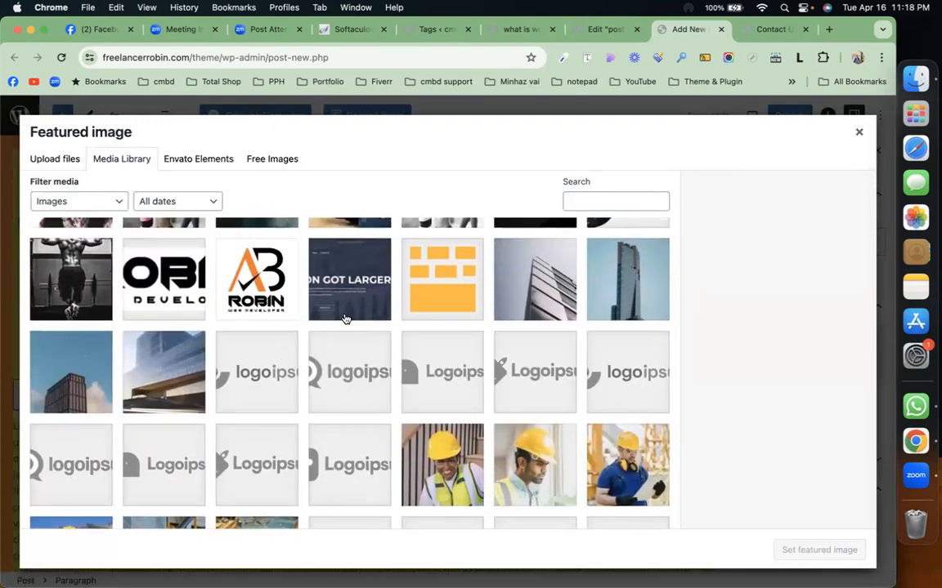
pyautogui.scroll(-5, 344, 321)
pyautogui.click(241, 330)
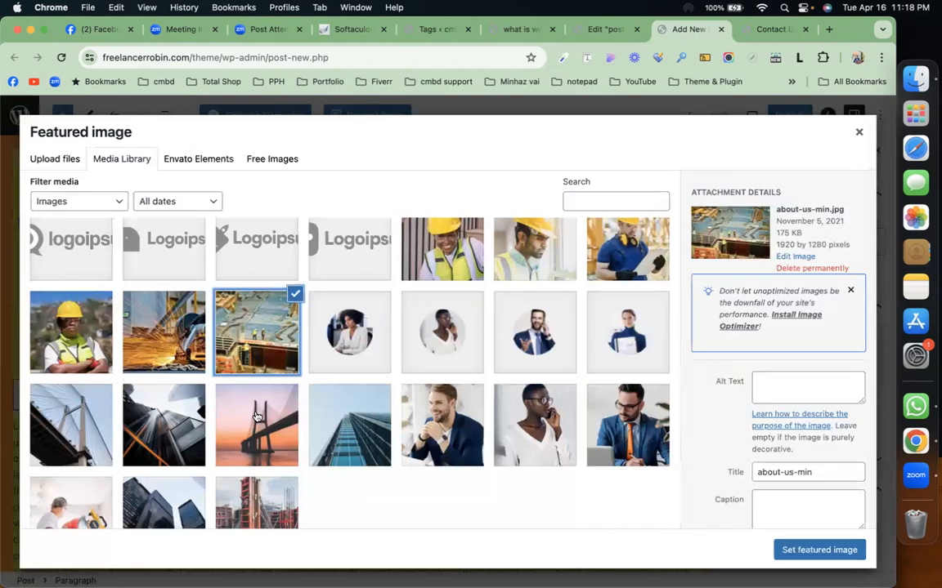
pyautogui.scroll(-3, 257, 417)
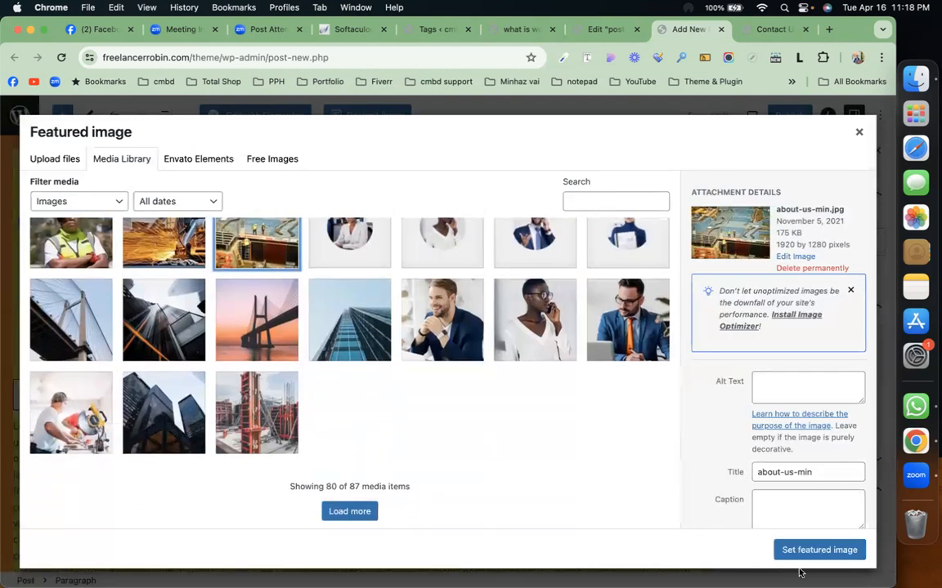
pyautogui.click(819, 550)
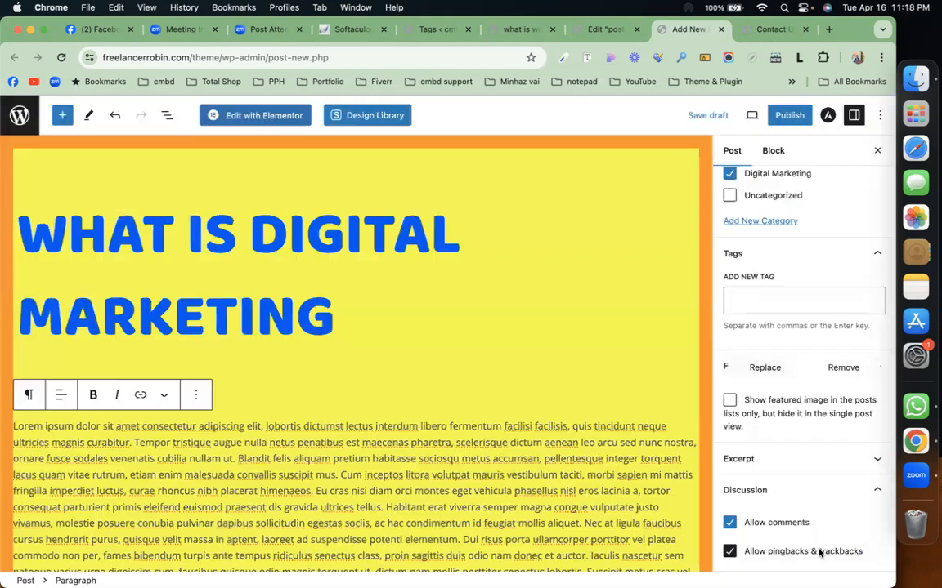
# Publish the post and review its live page from the title down to the map and contact form.
pyautogui.click(791, 115)
pyautogui.click(765, 115)
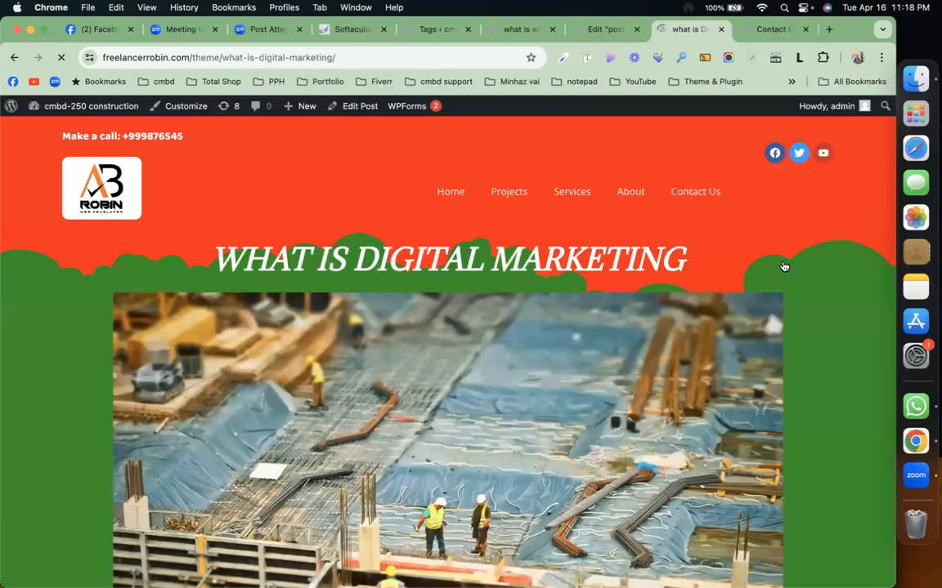
pyautogui.scroll(-10, 666, 381)
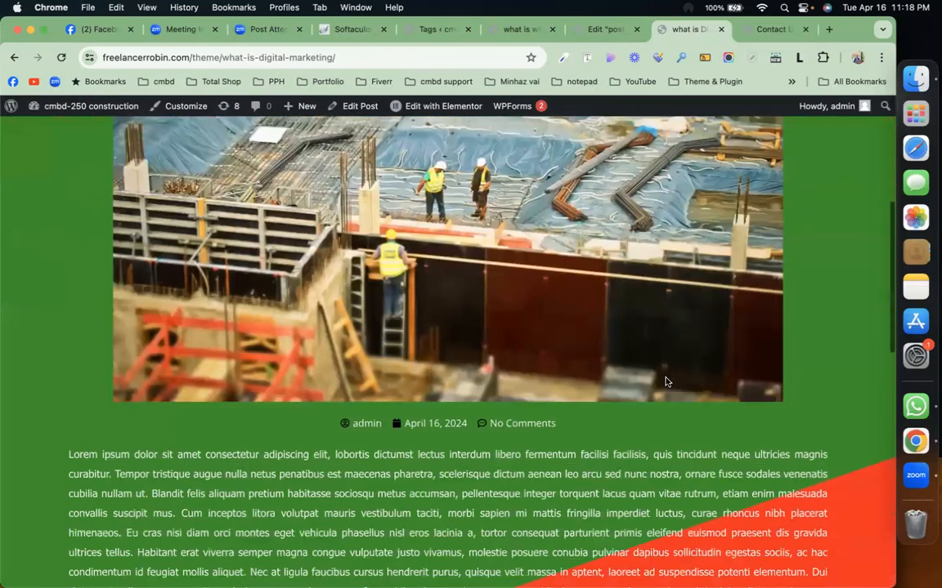
pyautogui.scroll(-8, 666, 381)
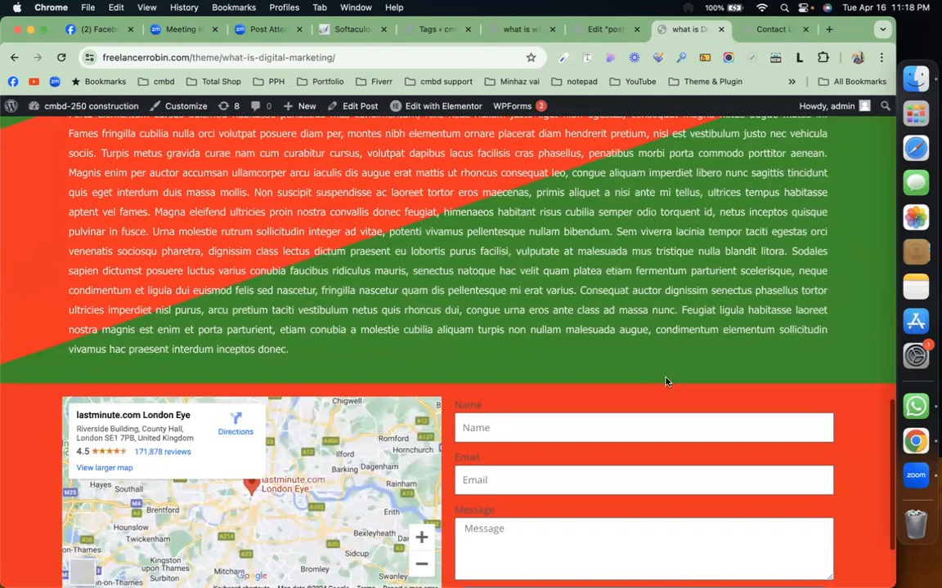
pyautogui.scroll(6, 666, 381)
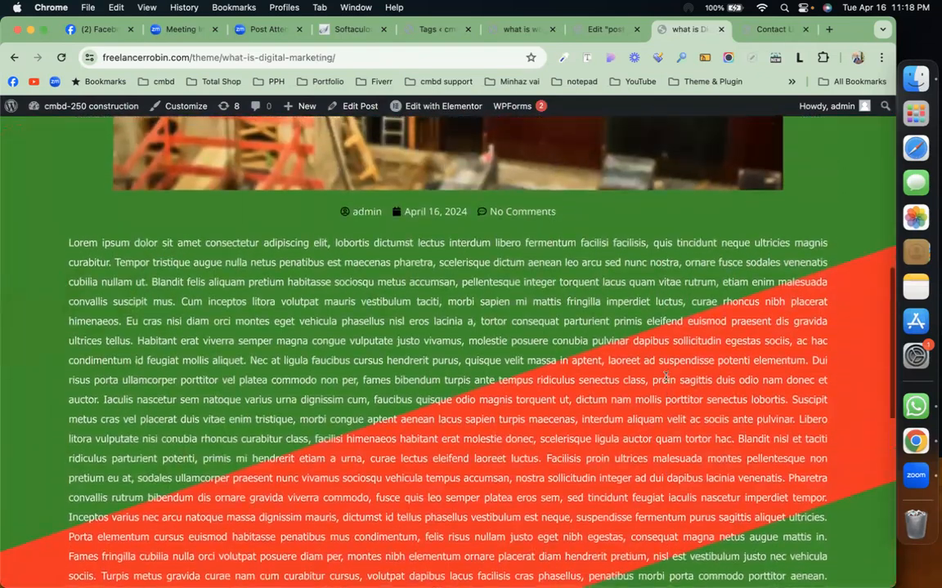
pyautogui.scroll(6, 666, 378)
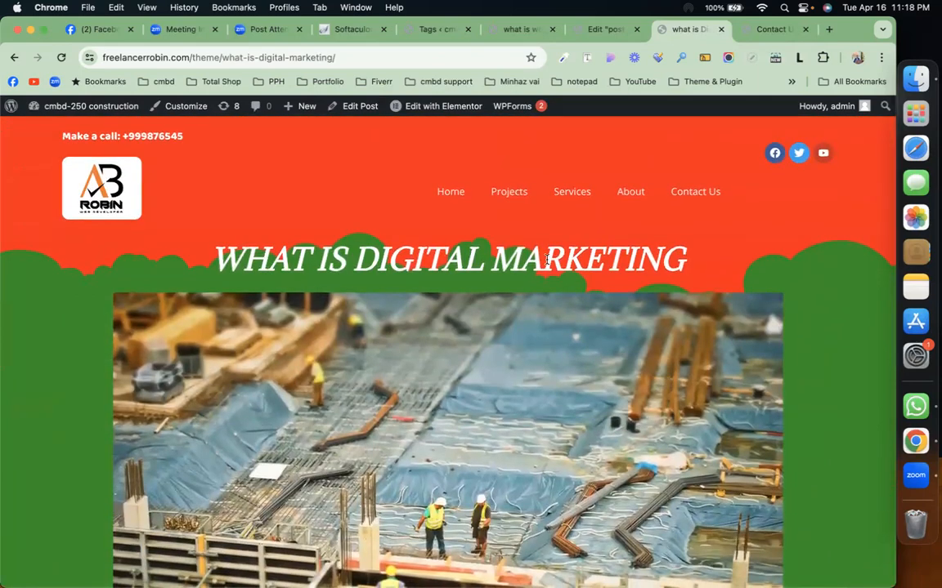
pyautogui.scroll(-10, 547, 260)
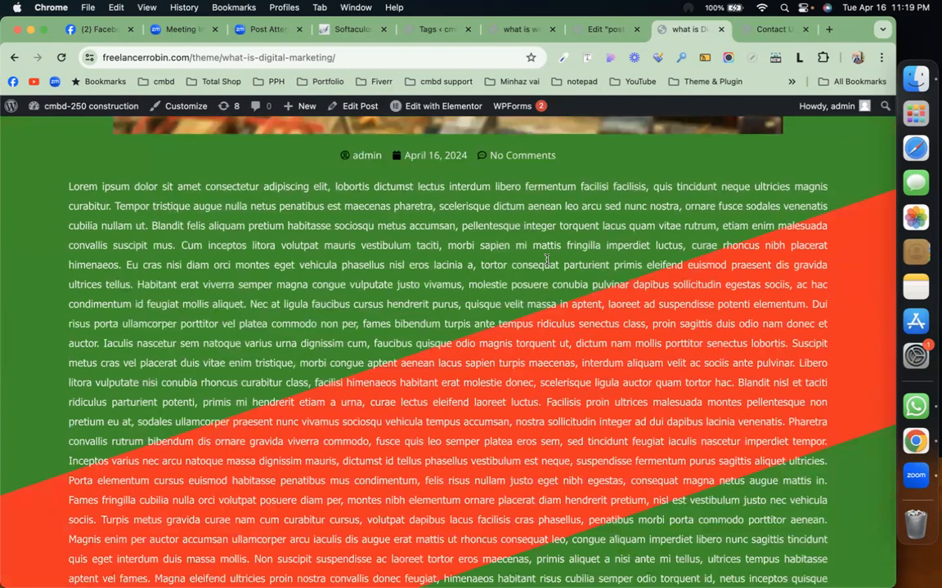
pyautogui.scroll(10, 547, 260)
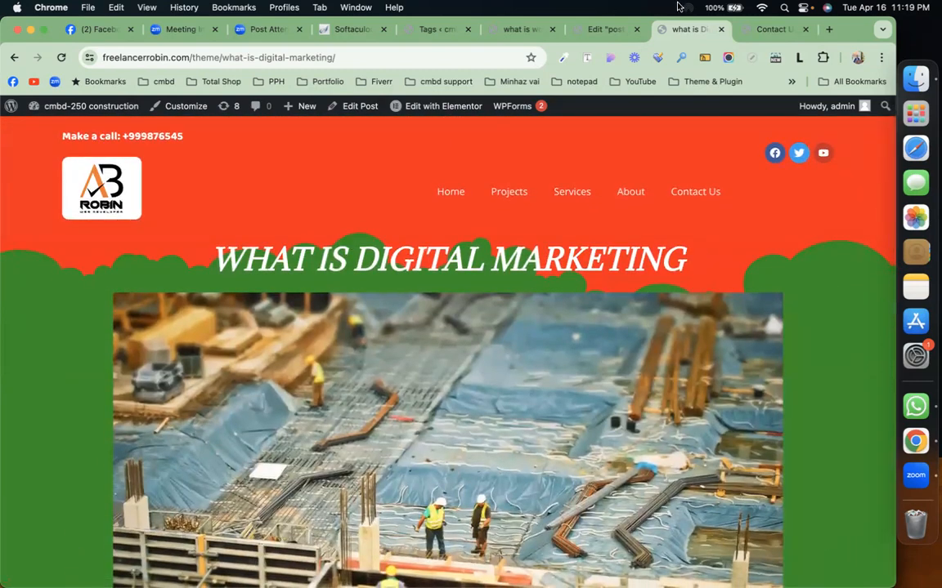
# Go from the Contact Us page to the site's home page and open it for editing with Elementor.
pyautogui.click(740, 33)
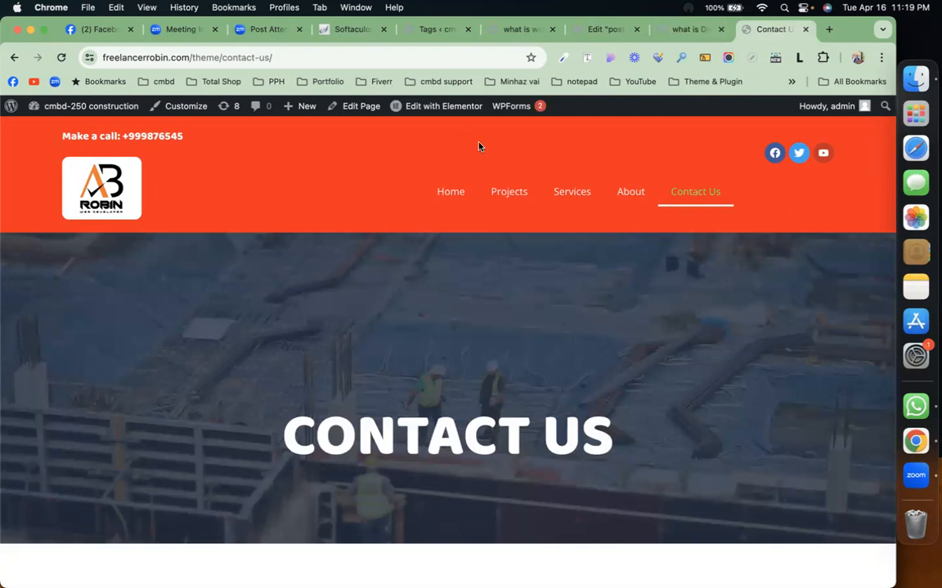
pyautogui.click(450, 193)
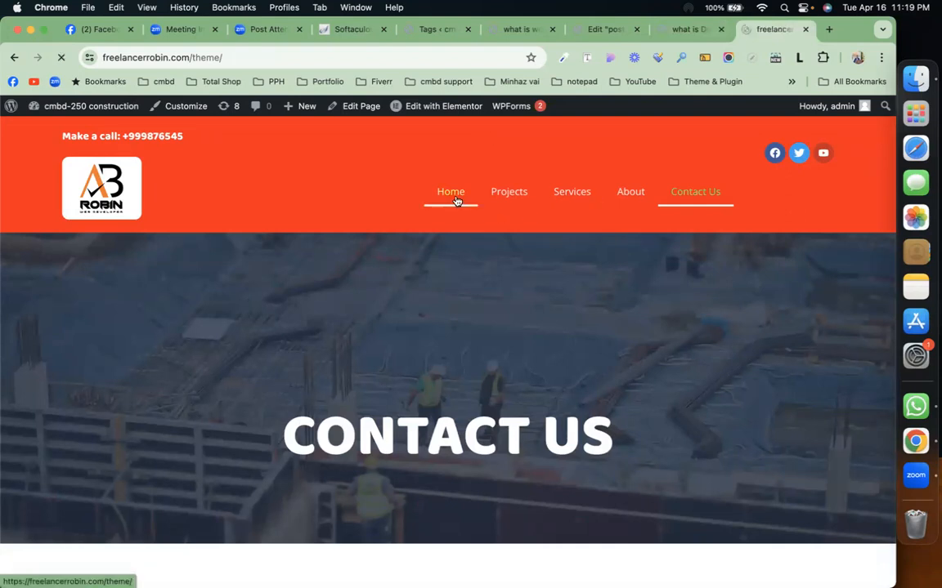
pyautogui.moveTo(461, 108)
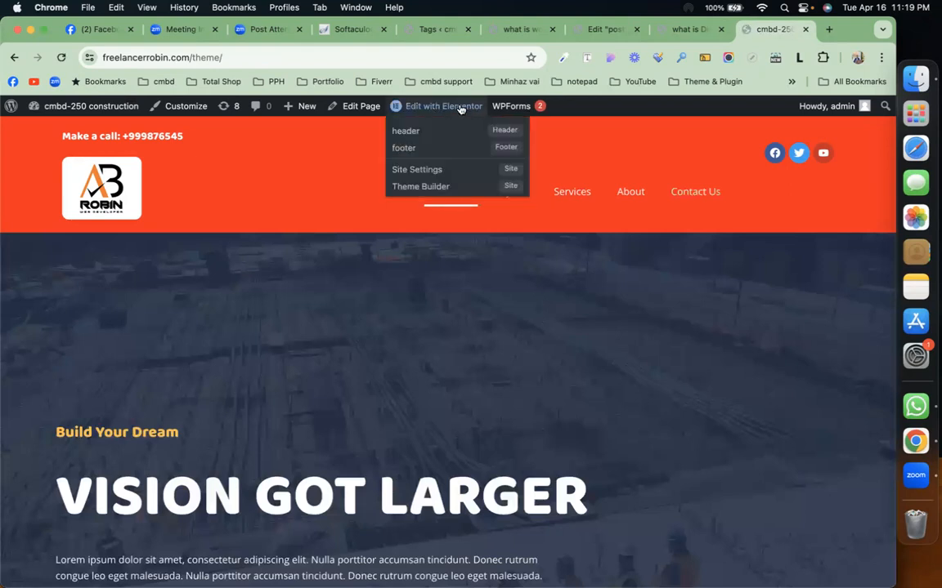
pyautogui.click(461, 108)
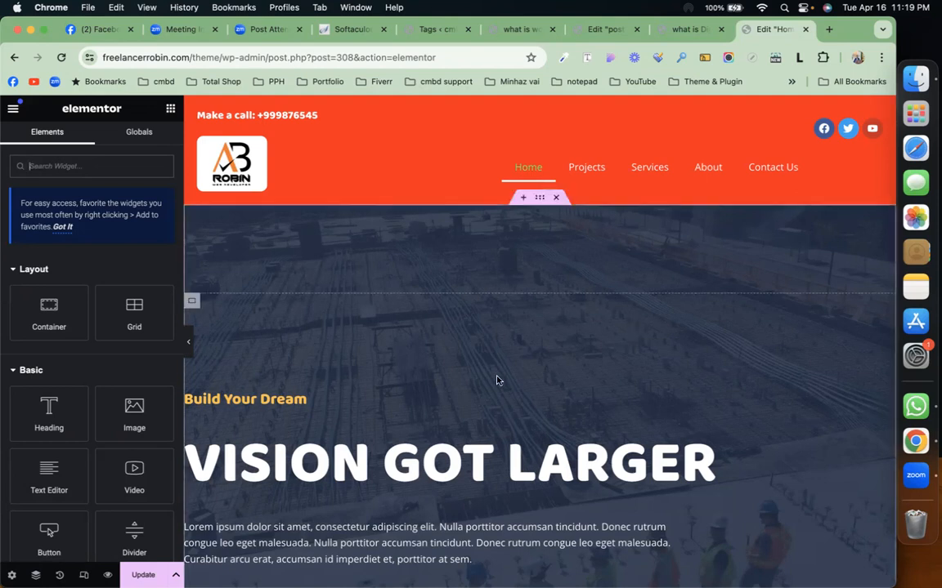
# Insert a single-column flexbox container between the "Transform Communities Across the Globe" heading and the country address cards.
pyautogui.scroll(-15, 497, 380)
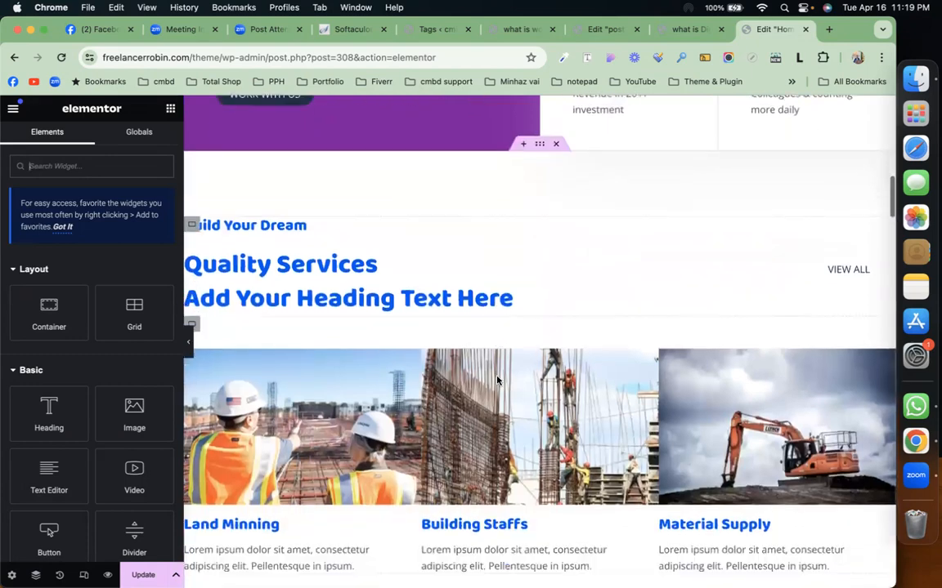
pyautogui.scroll(-1, 497, 380)
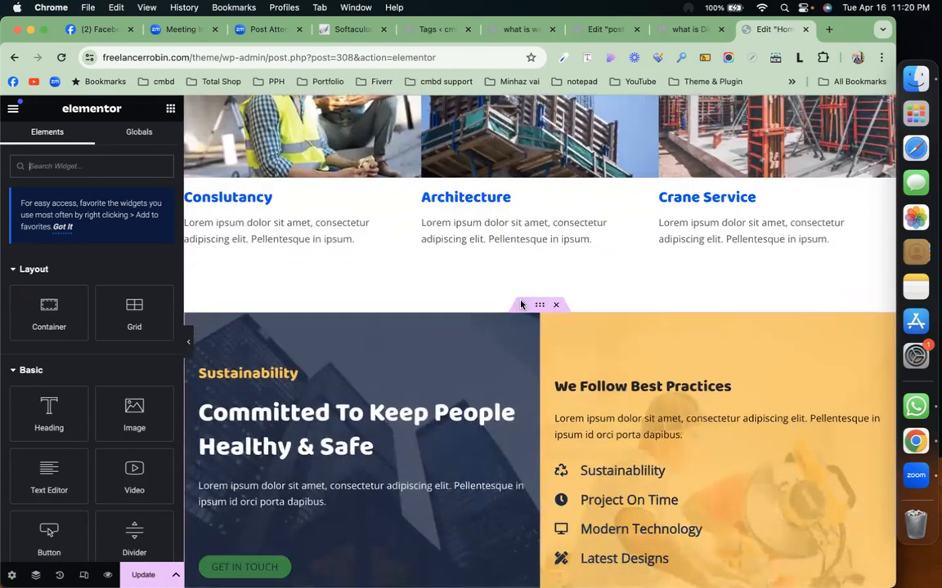
pyautogui.scroll(-10, 521, 305)
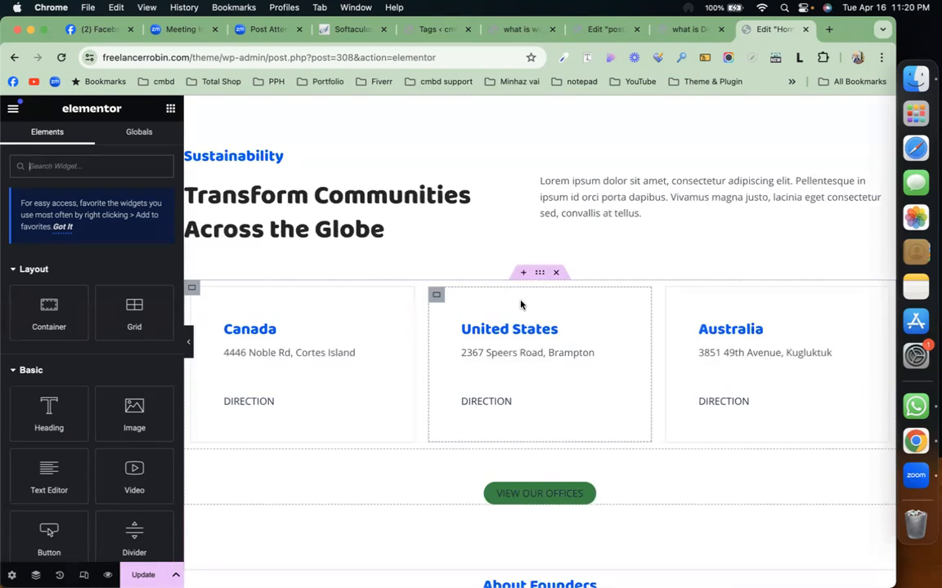
pyautogui.click(523, 273)
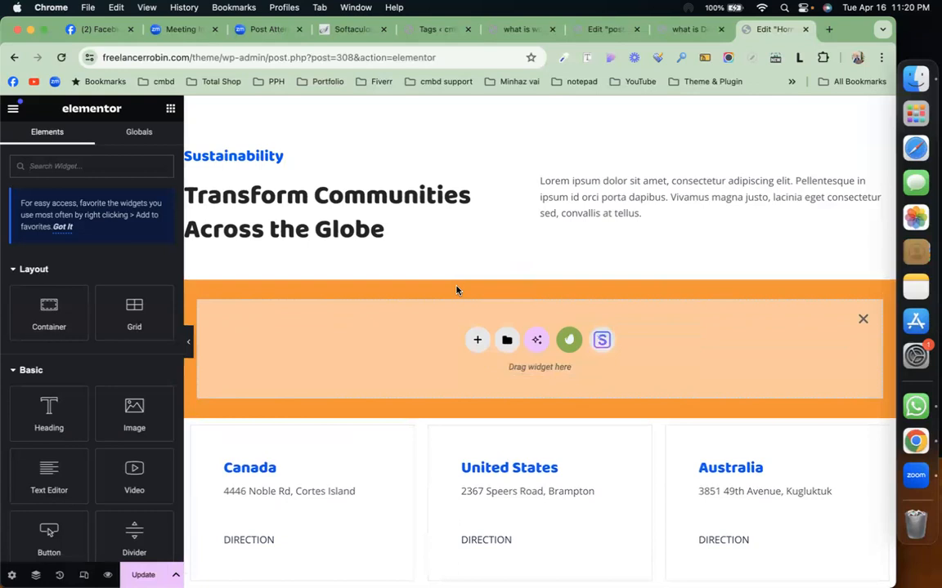
pyautogui.click(472, 343)
pyautogui.click(496, 381)
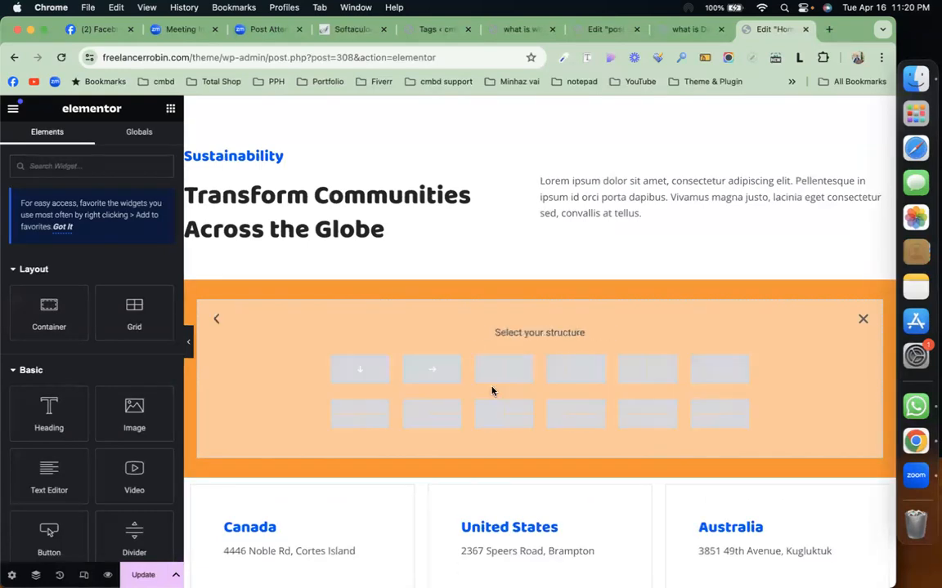
pyautogui.click(375, 374)
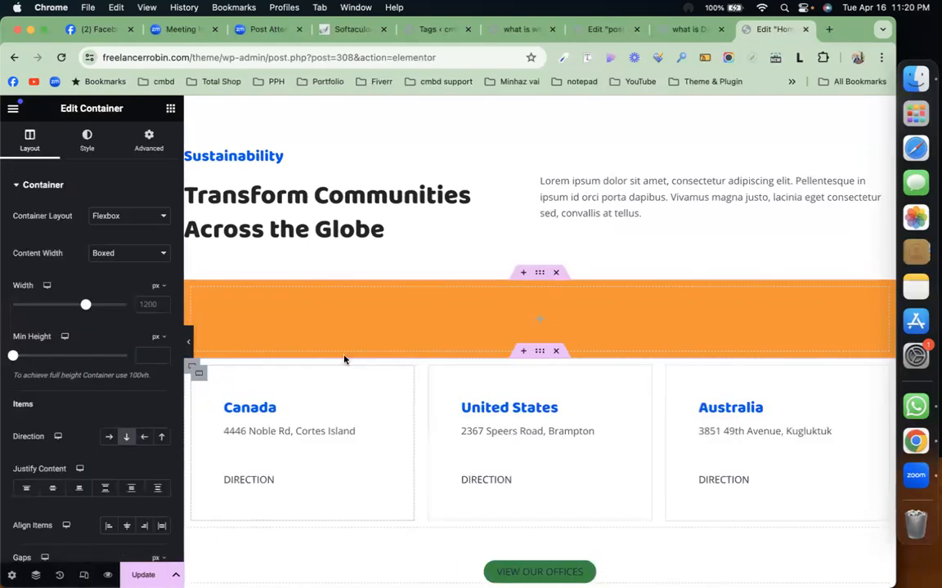
# Find the Posts widget by searching for "post" and place it in the new empty container.
pyautogui.click(170, 109)
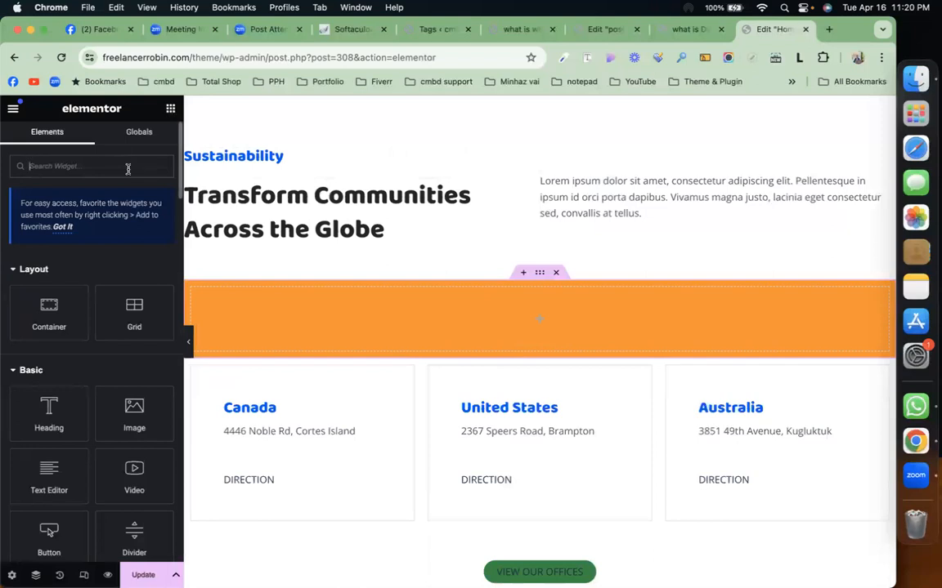
pyautogui.click(127, 167)
pyautogui.write('post')
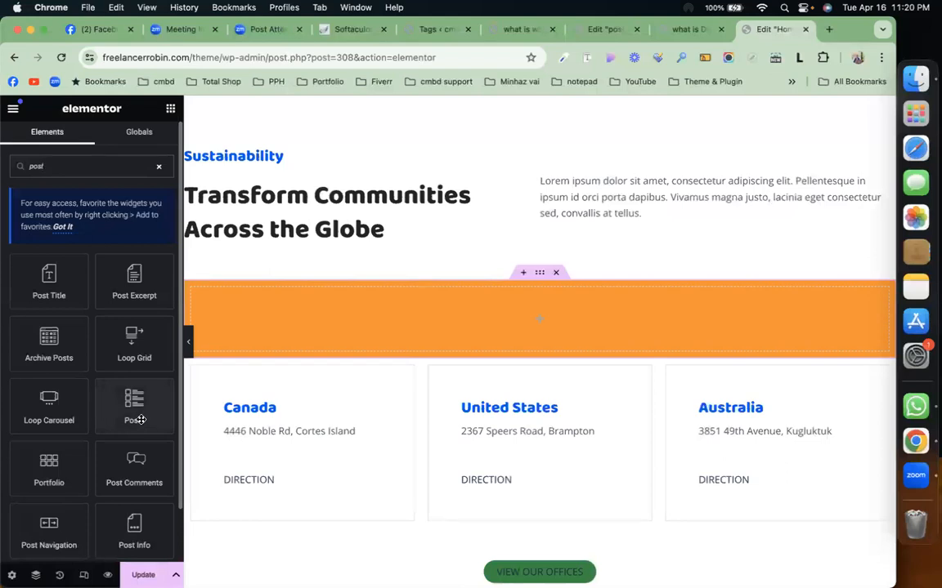
pyautogui.moveTo(140, 419); pyautogui.dragTo(435, 331)
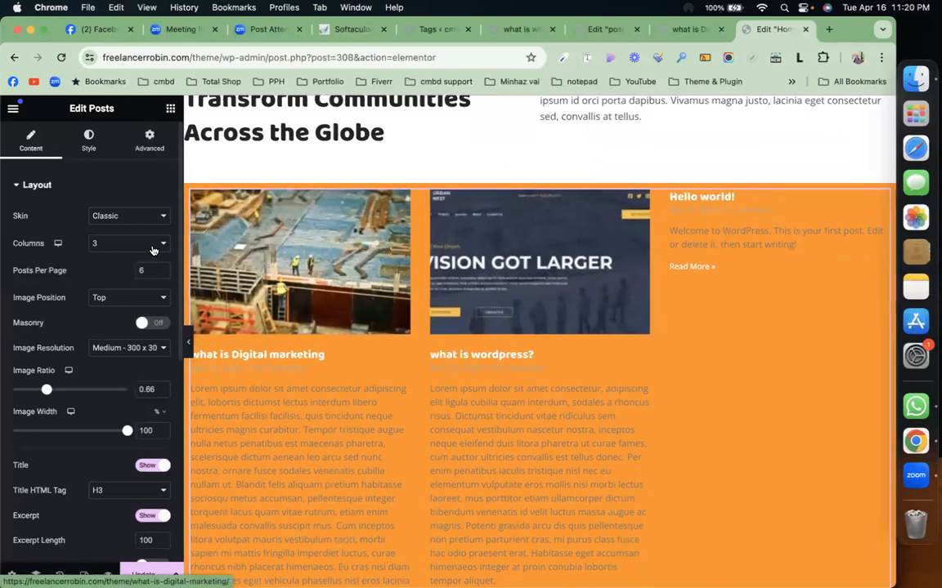
# Set the Posts widget's skin to Cards and check the other skin options.
pyautogui.click(123, 217)
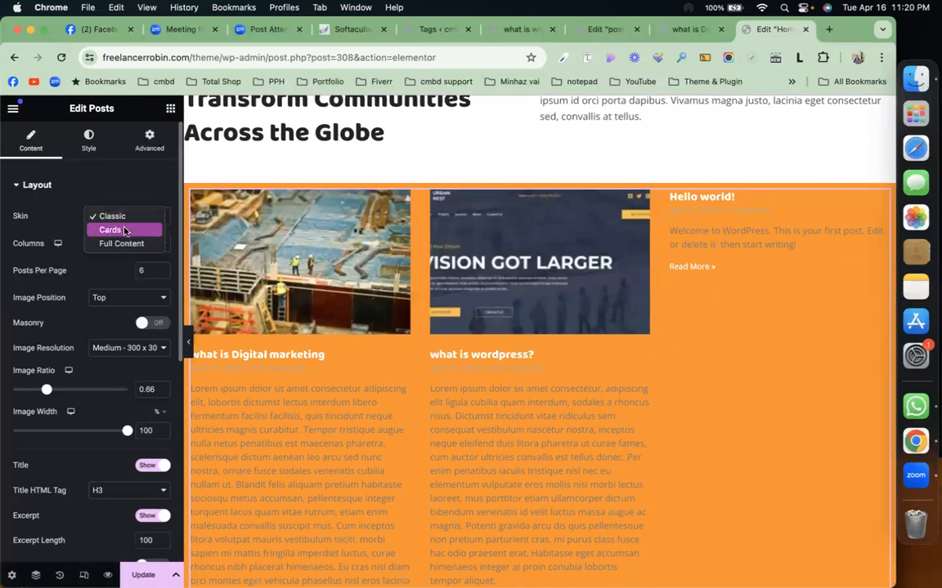
pyautogui.click(123, 229)
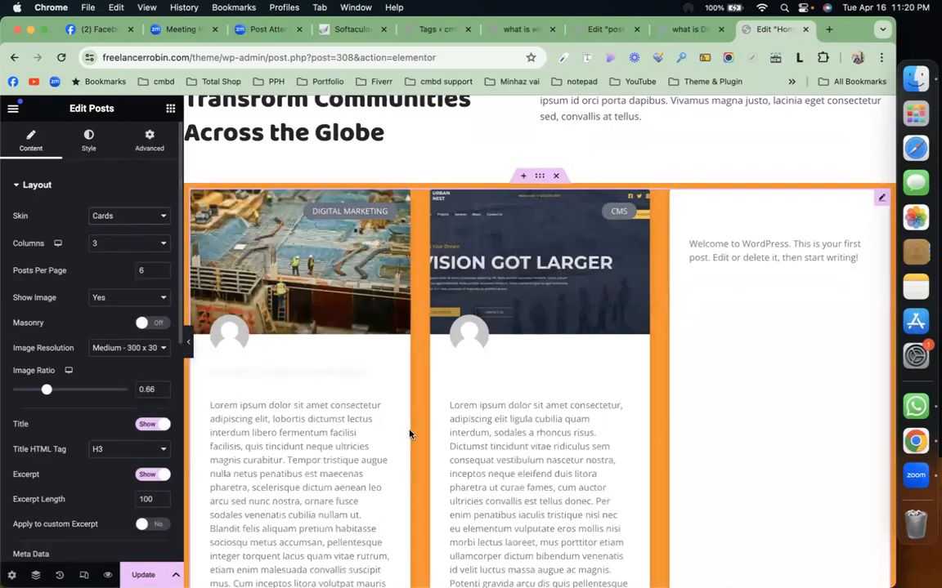
pyautogui.scroll(-5, 409, 434)
pyautogui.scroll(2, 409, 434)
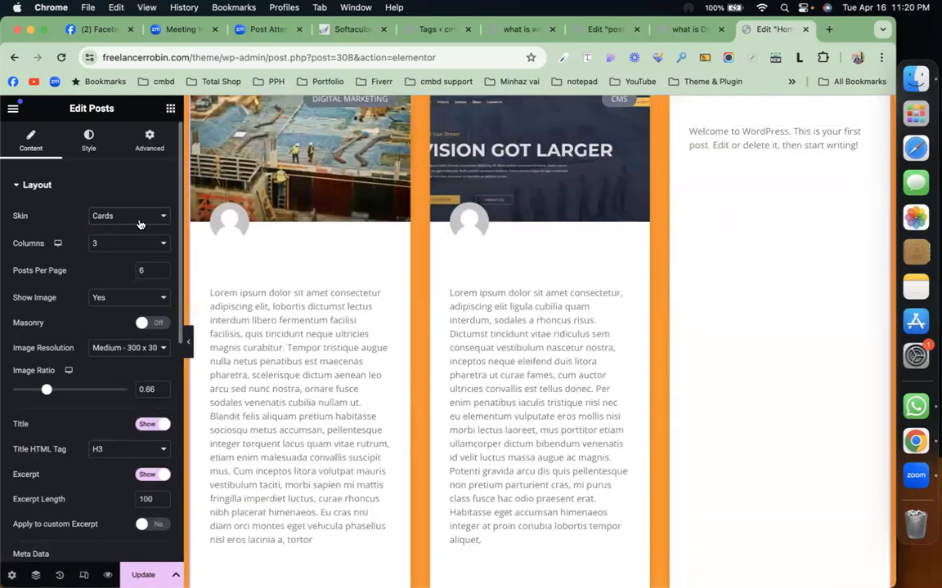
pyautogui.click(135, 216)
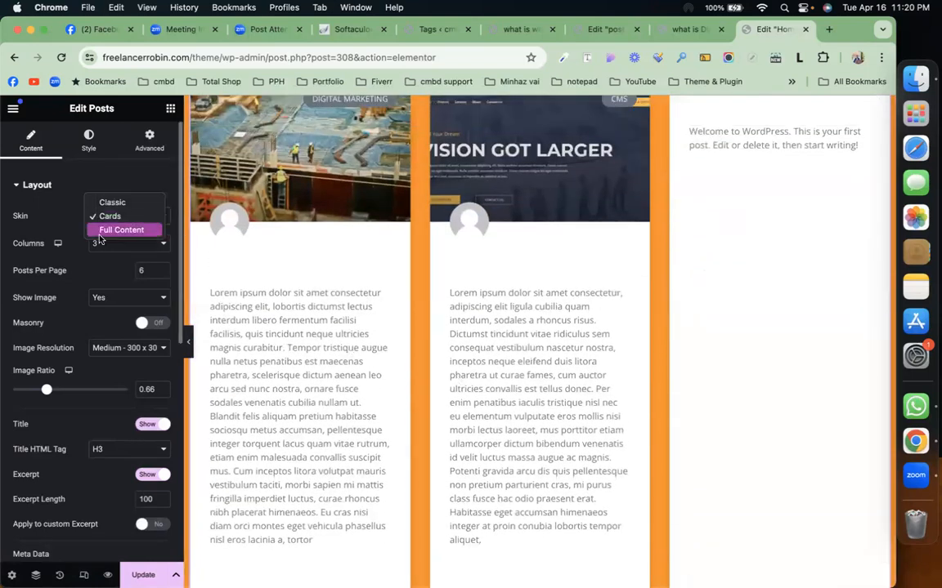
pyautogui.click(62, 213)
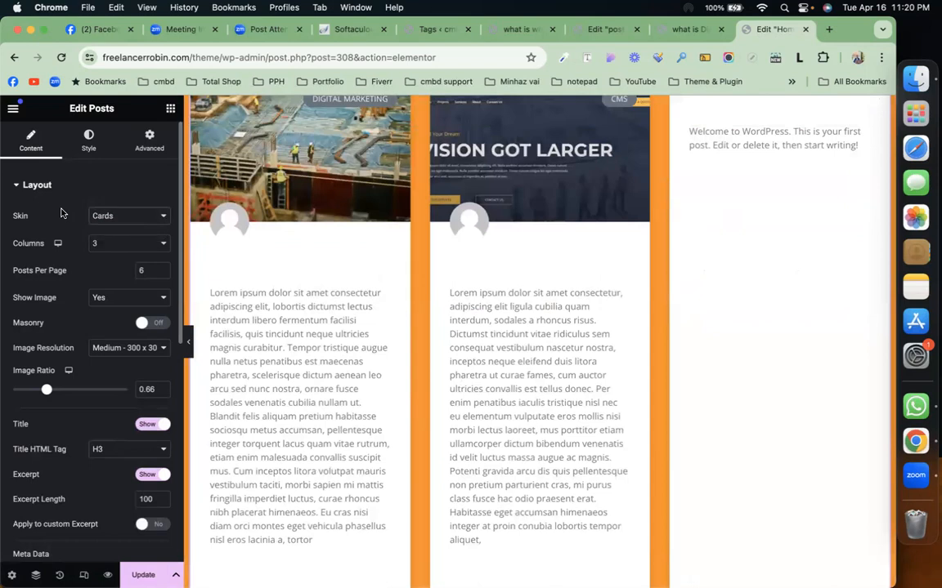
# Set the Posts widget to 2 columns and check the resulting card layout.
pyautogui.click(112, 238)
pyautogui.click(120, 232)
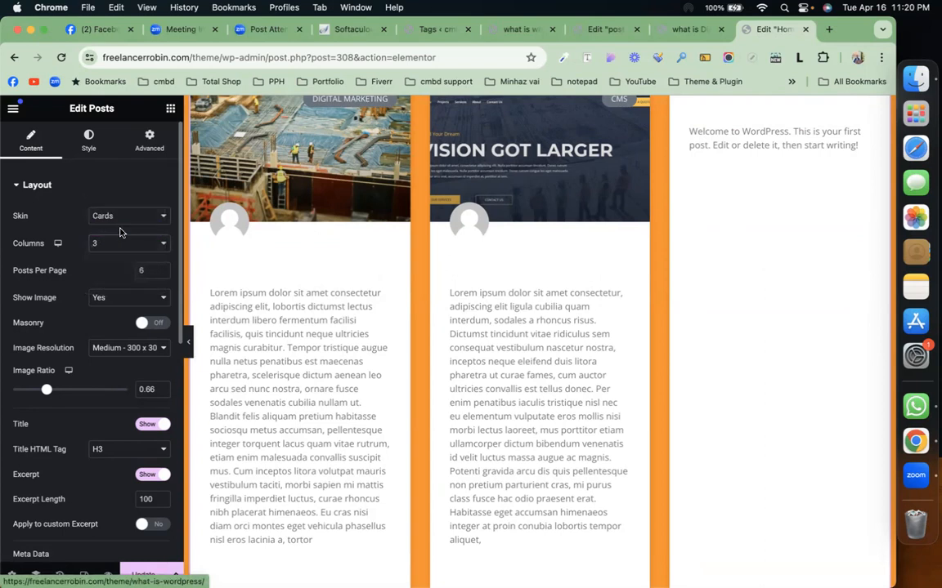
pyautogui.scroll(-5, 486, 334)
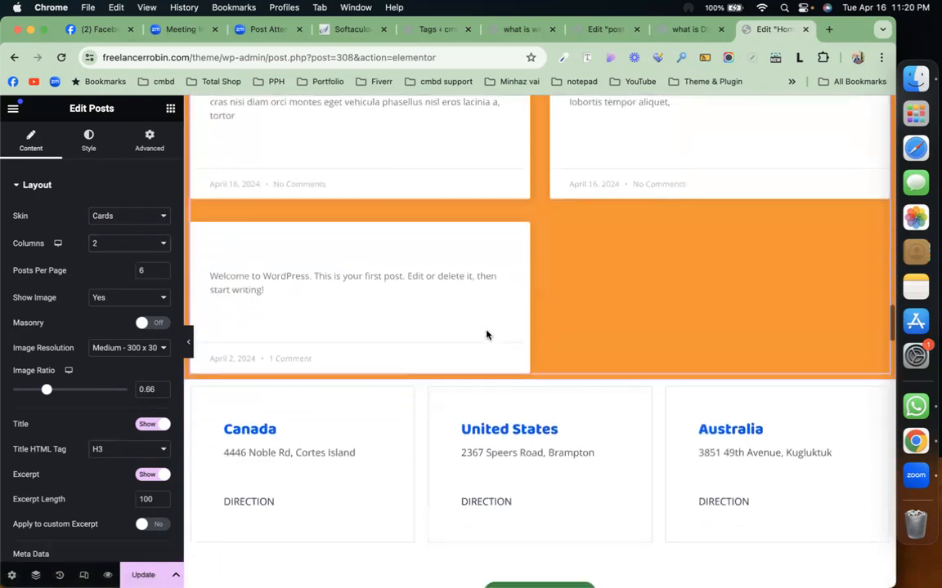
# Set the Posts widget to 3 columns and check the card row.
pyautogui.scroll(5, 486, 335)
pyautogui.click(134, 242)
pyautogui.click(141, 258)
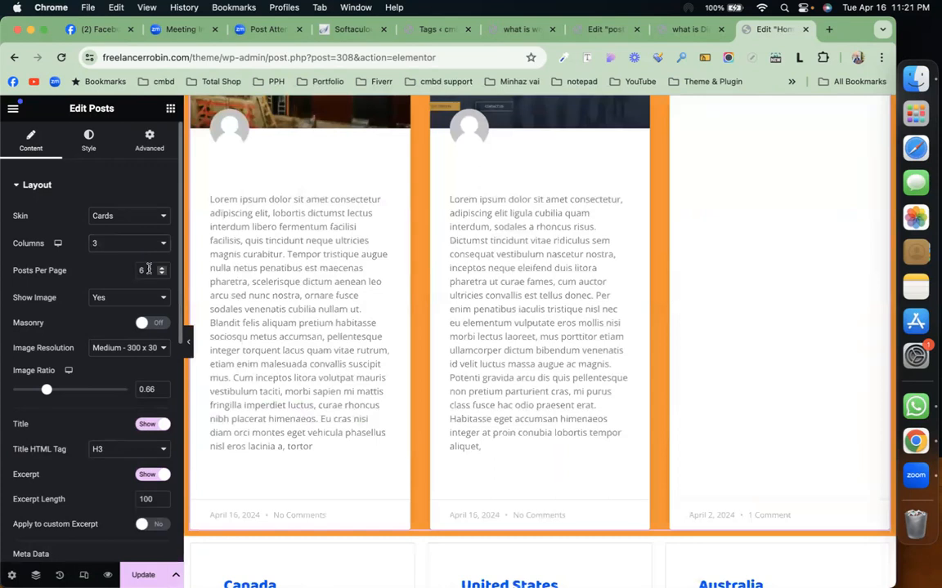
pyautogui.scroll(3, 361, 280)
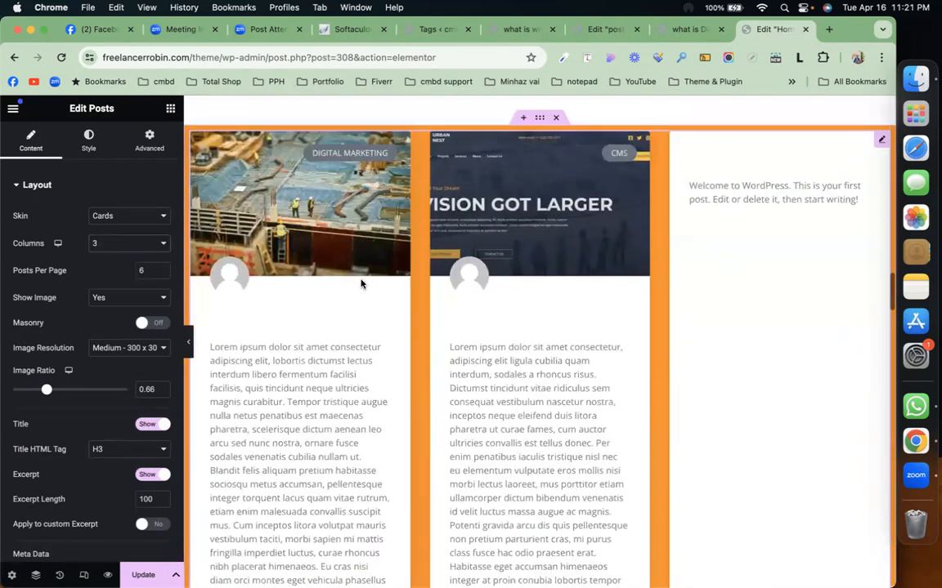
# Set the excerpt length of the post cards to 50 and check the card text.
pyautogui.scroll(-4, 127, 367)
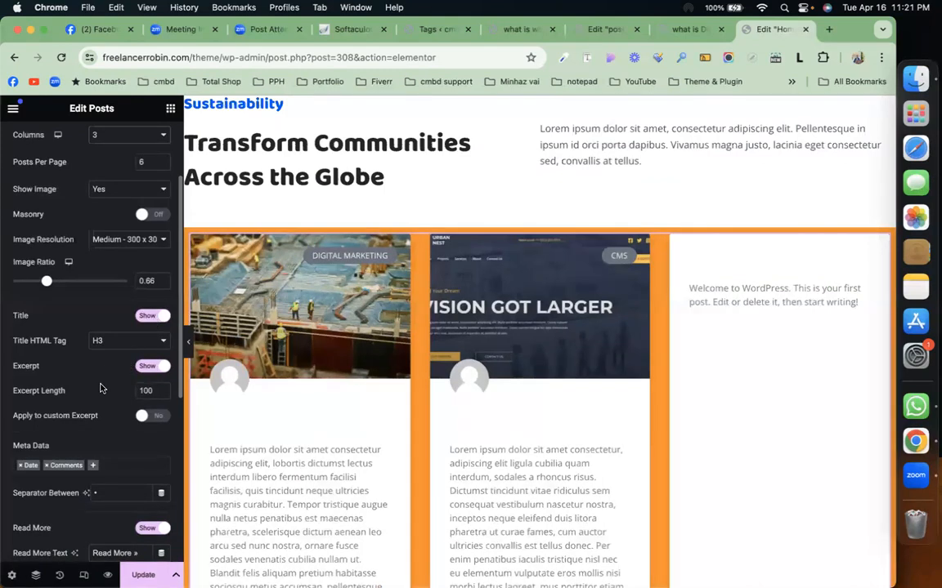
pyautogui.scroll(-2, 99, 389)
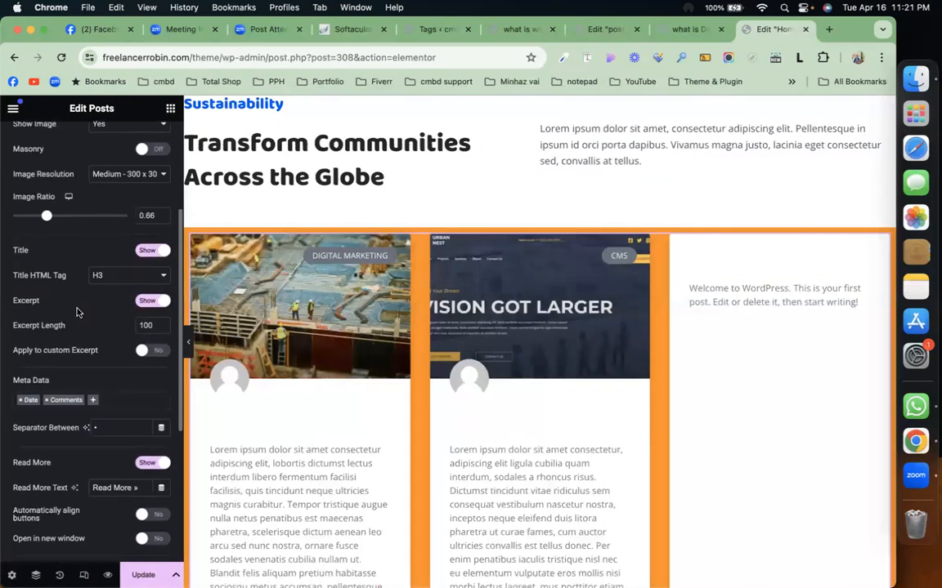
pyautogui.scroll(-4, 294, 376)
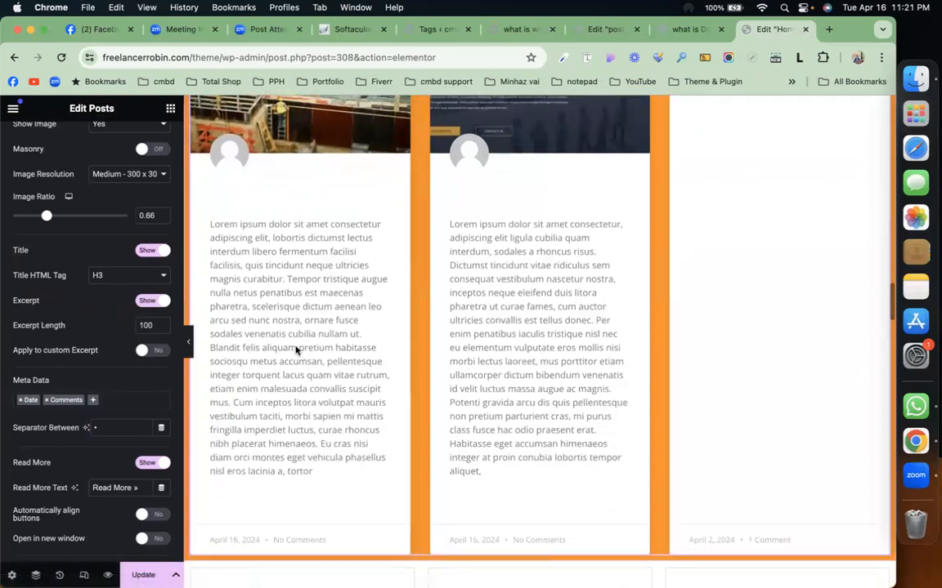
pyautogui.scroll(3, 295, 353)
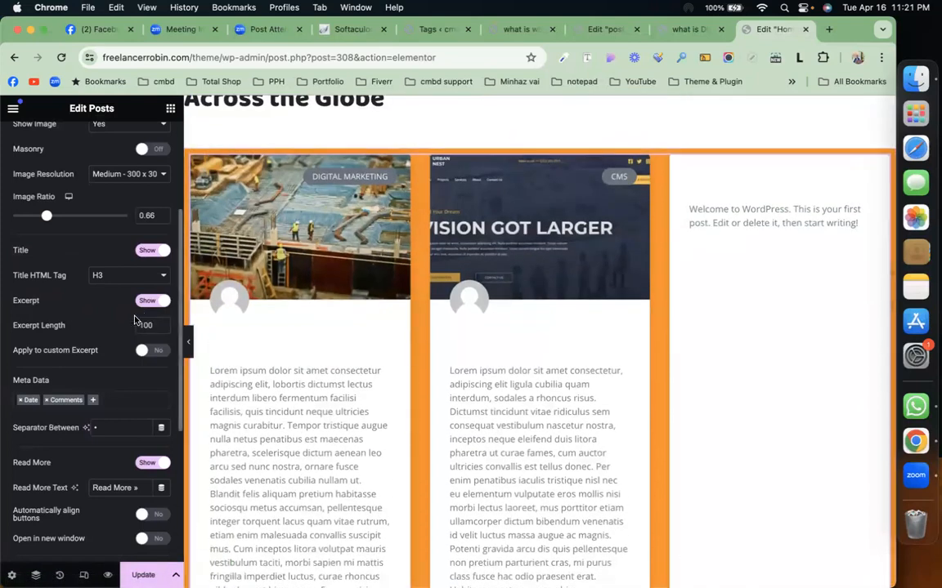
pyautogui.doubleClick(149, 324)
pyautogui.write('50')
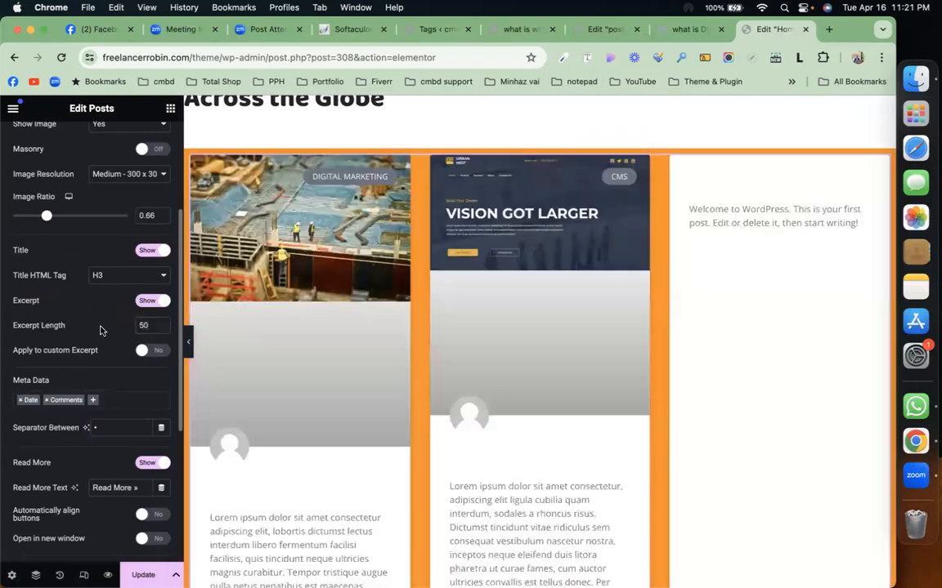
pyautogui.scroll(-3, 321, 389)
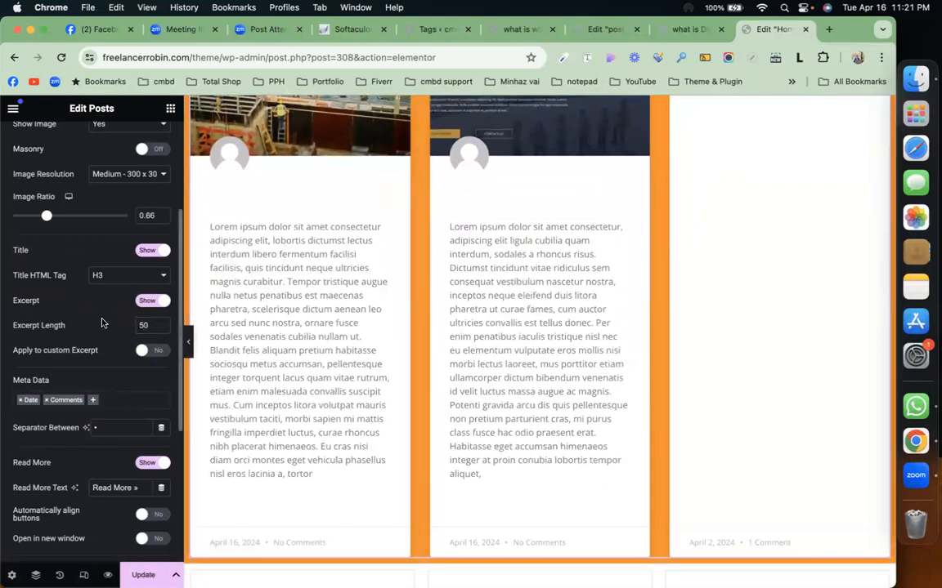
pyautogui.scroll(2, 102, 323)
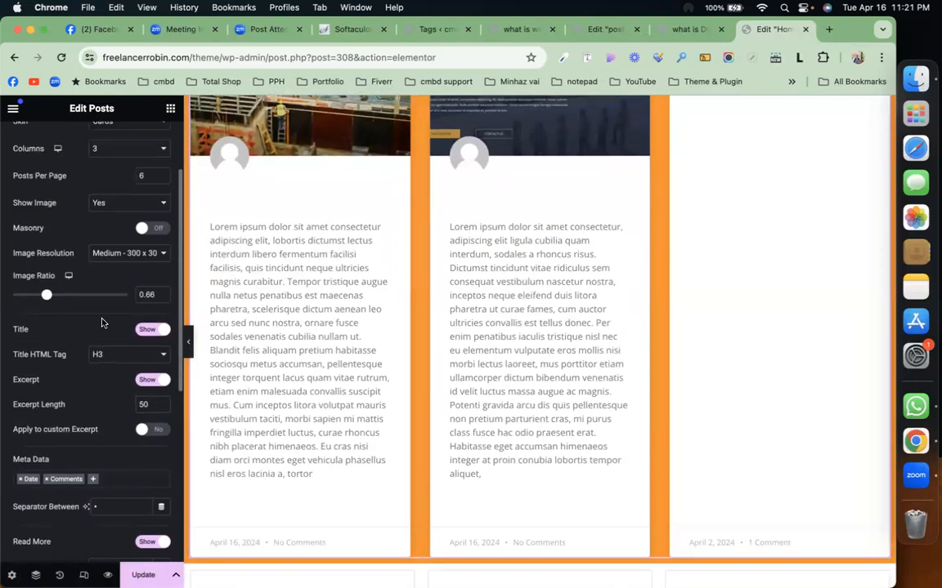
# Examine the Posts widget's meta data, read more, badge and avatar options against the cards, plus its query settings.
pyautogui.scroll(-5, 95, 456)
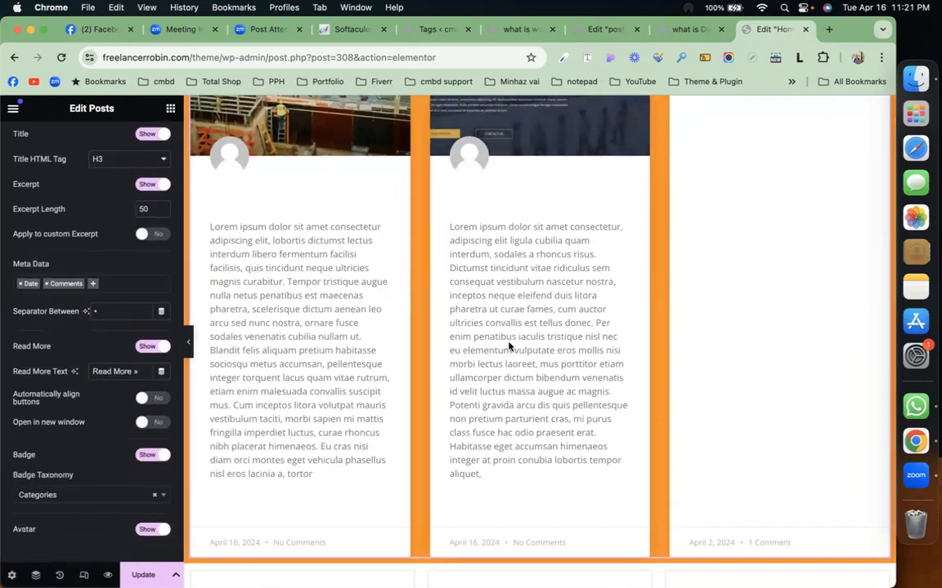
pyautogui.scroll(5, 508, 347)
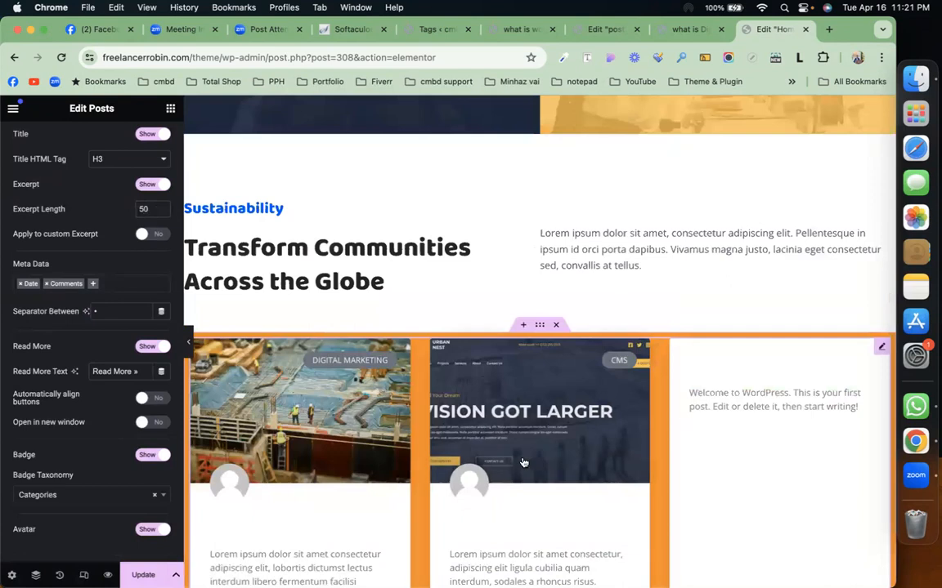
pyautogui.scroll(-2, 491, 425)
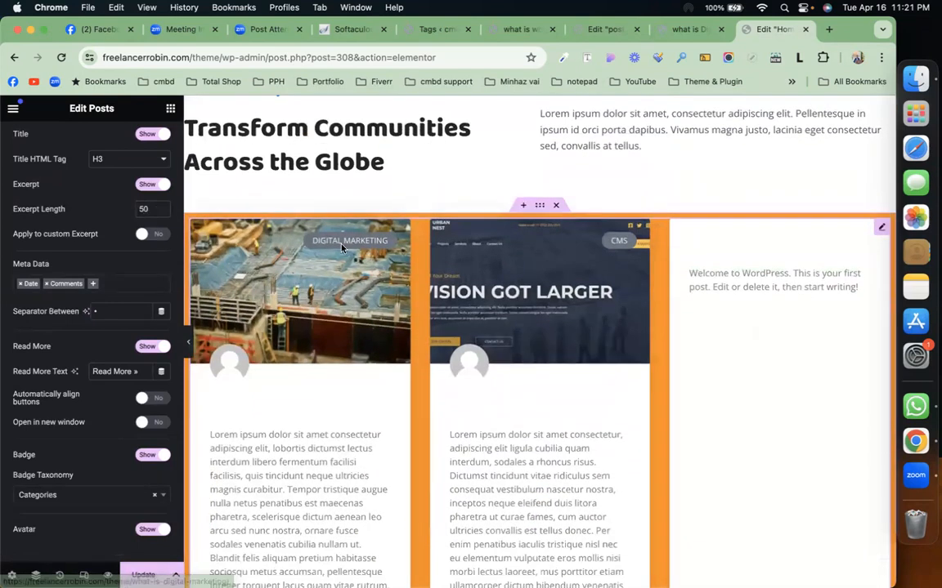
pyautogui.scroll(-2, 116, 478)
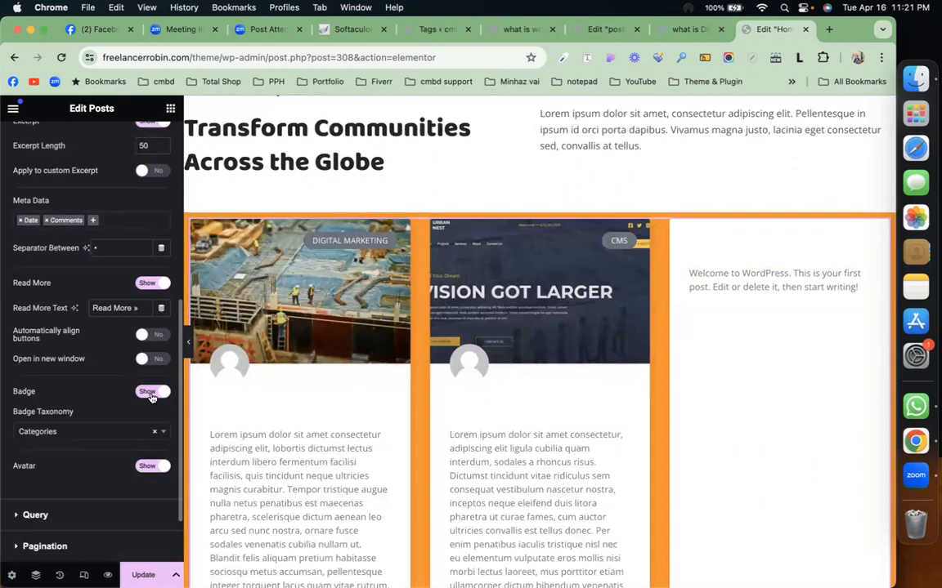
pyautogui.scroll(-5, 319, 380)
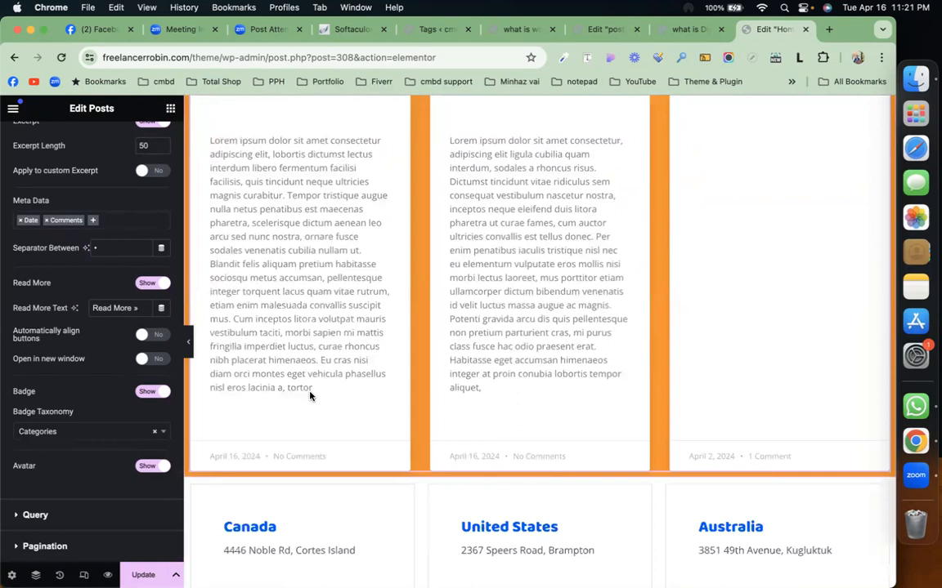
pyautogui.scroll(4, 309, 396)
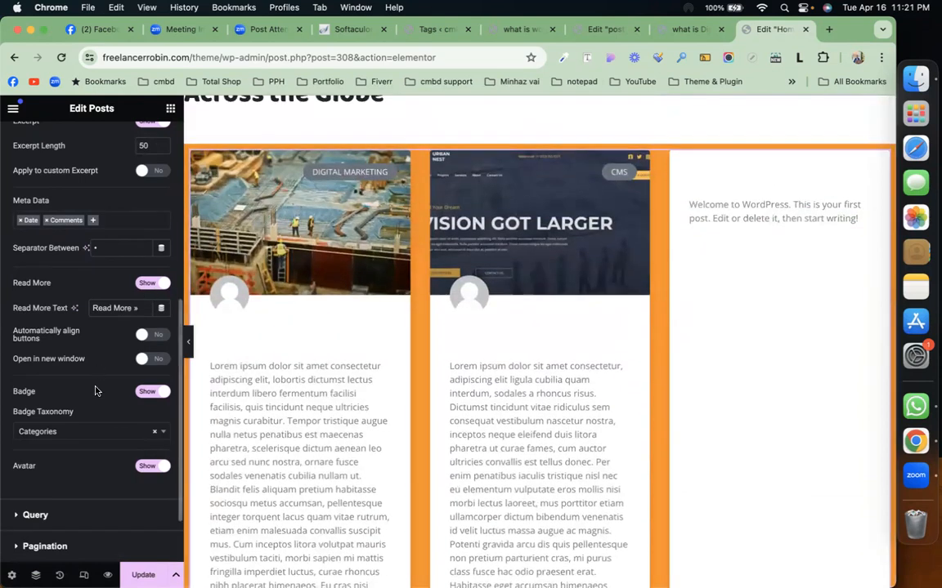
pyautogui.scroll(-2, 95, 390)
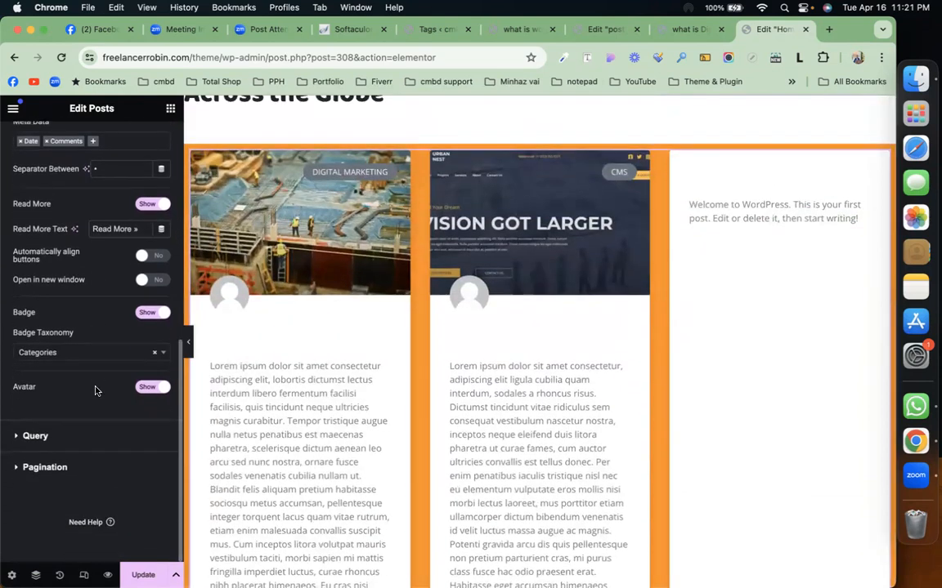
pyautogui.click(86, 431)
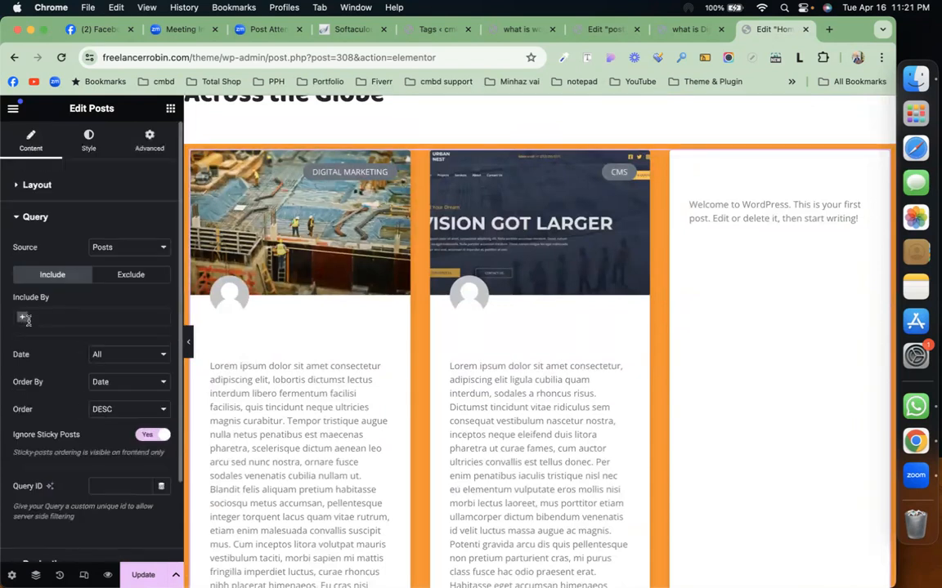
pyautogui.scroll(-3, 55, 324)
# Set the Posts widget's pagination to Numbers and check the area below the cards.
pyautogui.click(85, 469)
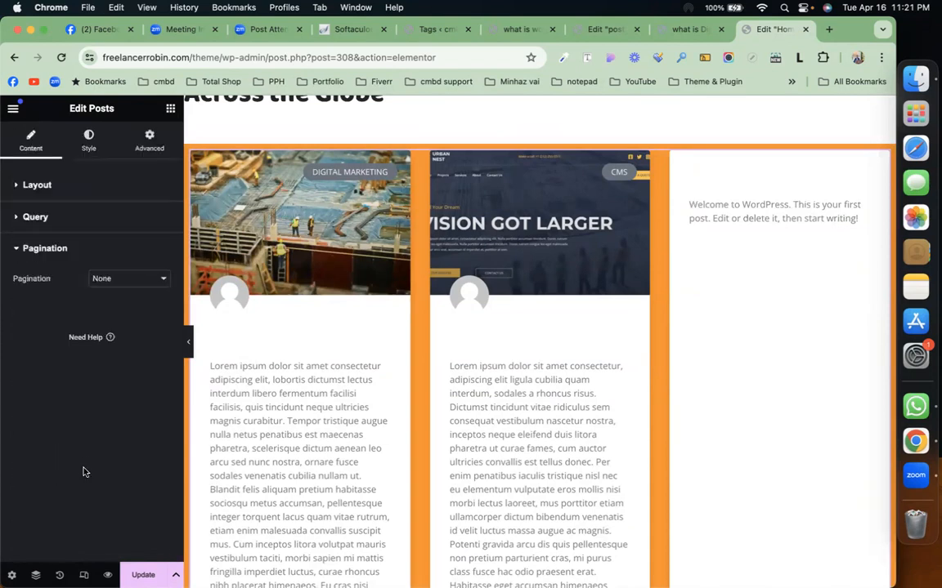
pyautogui.click(143, 279)
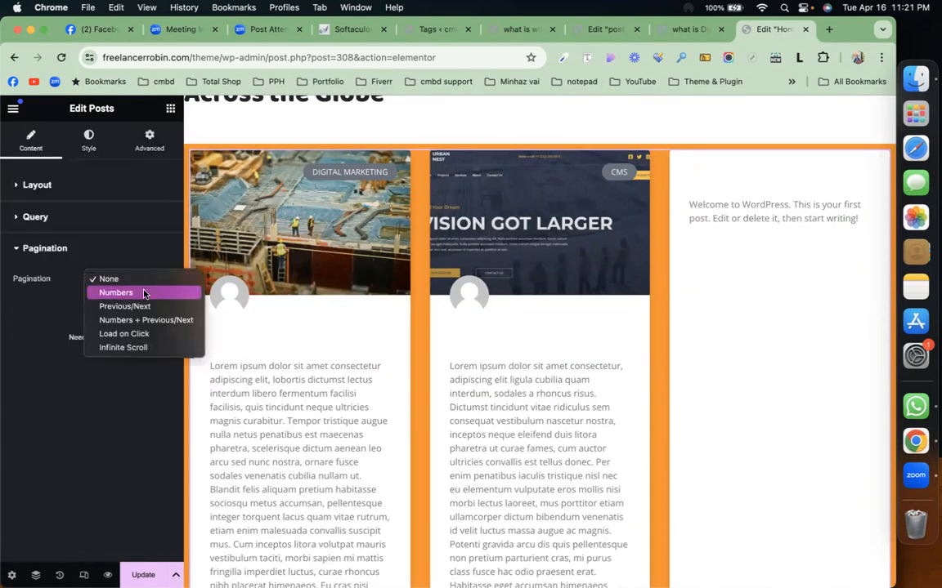
pyautogui.click(144, 293)
pyautogui.scroll(-5, 463, 431)
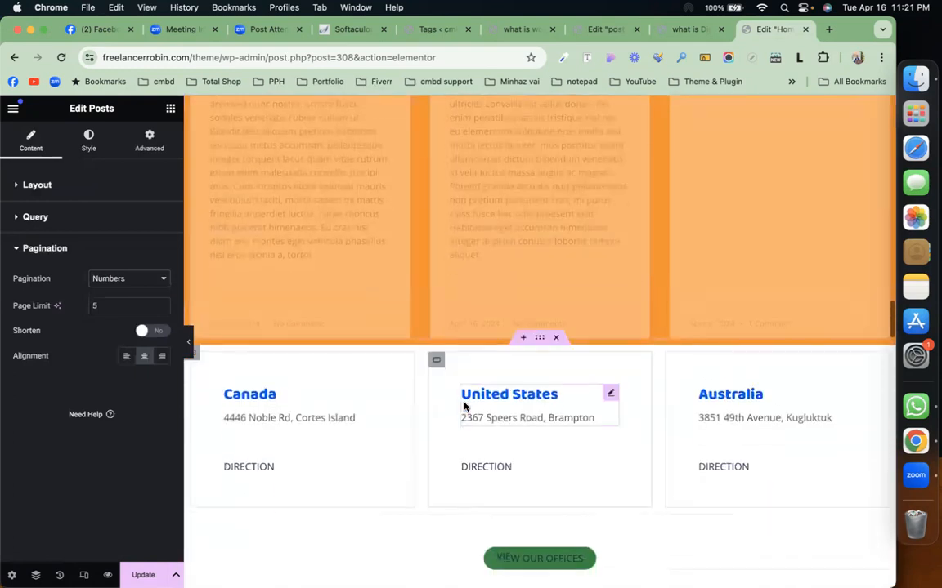
pyautogui.scroll(-3, 458, 412)
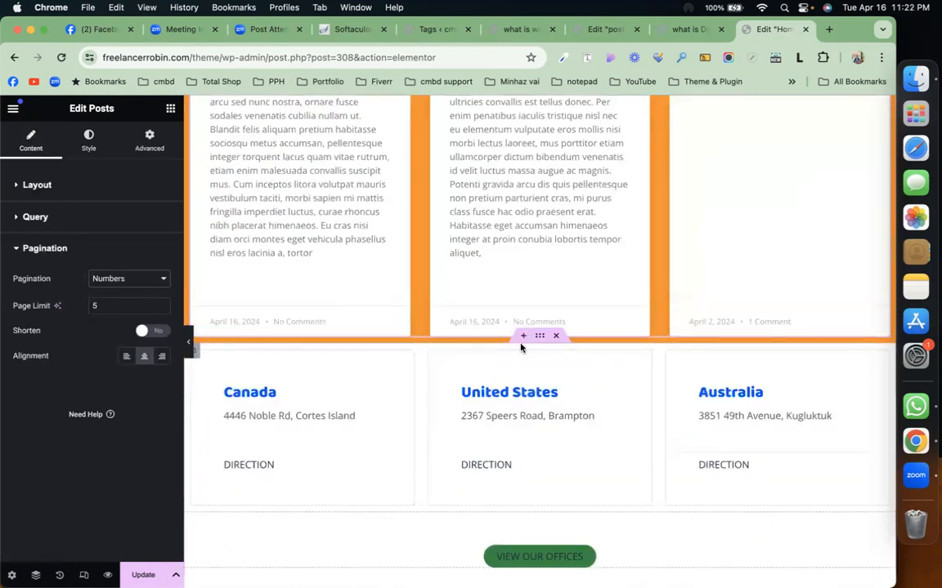
pyautogui.scroll(10, 521, 348)
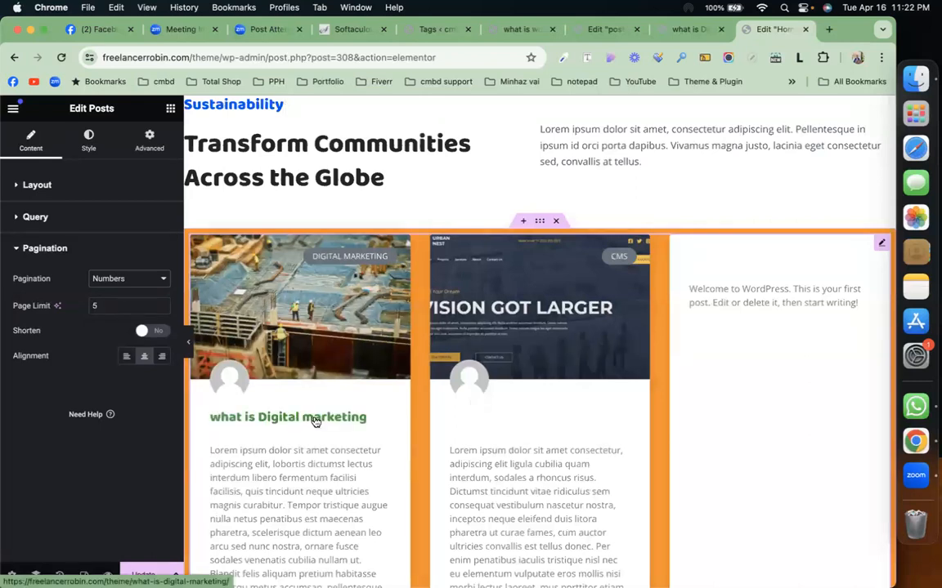
# Set the title color of the post cards to red (#F70707) and check the titles on the page.
pyautogui.click(58, 189)
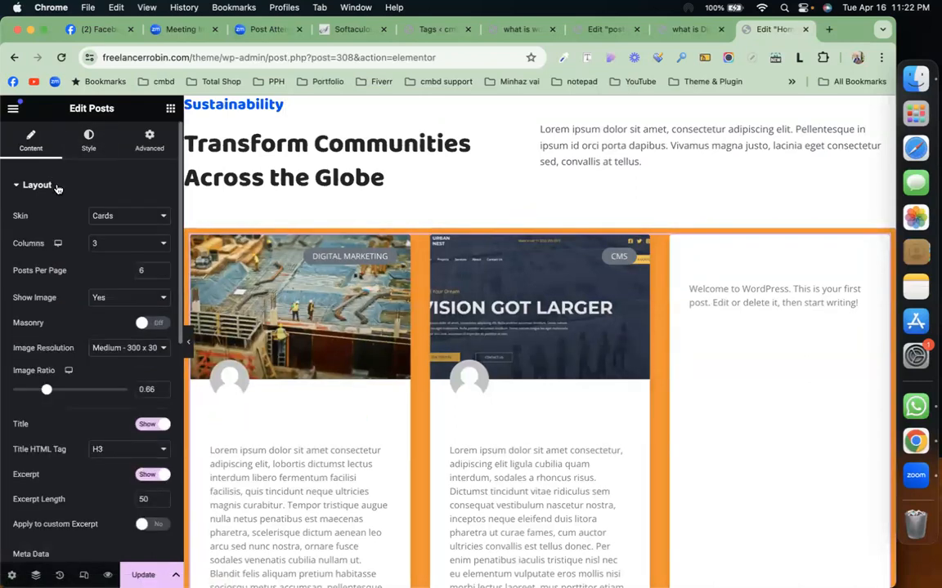
pyautogui.scroll(-3, 93, 309)
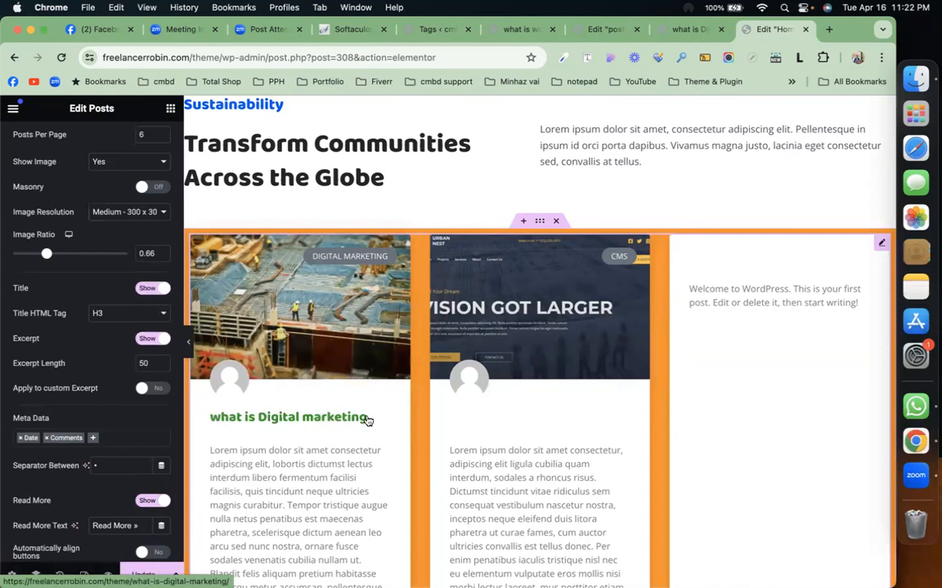
pyautogui.scroll(3, 59, 279)
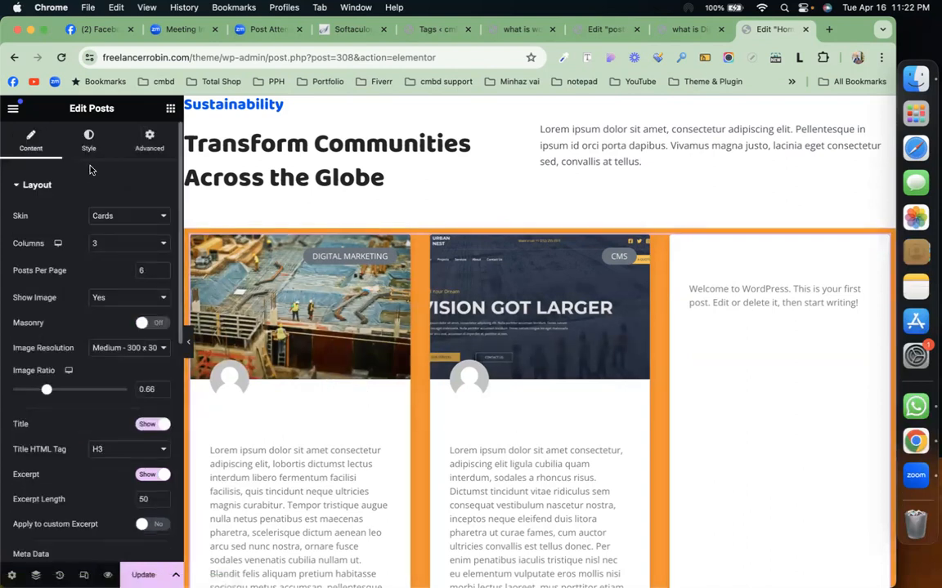
pyautogui.click(88, 140)
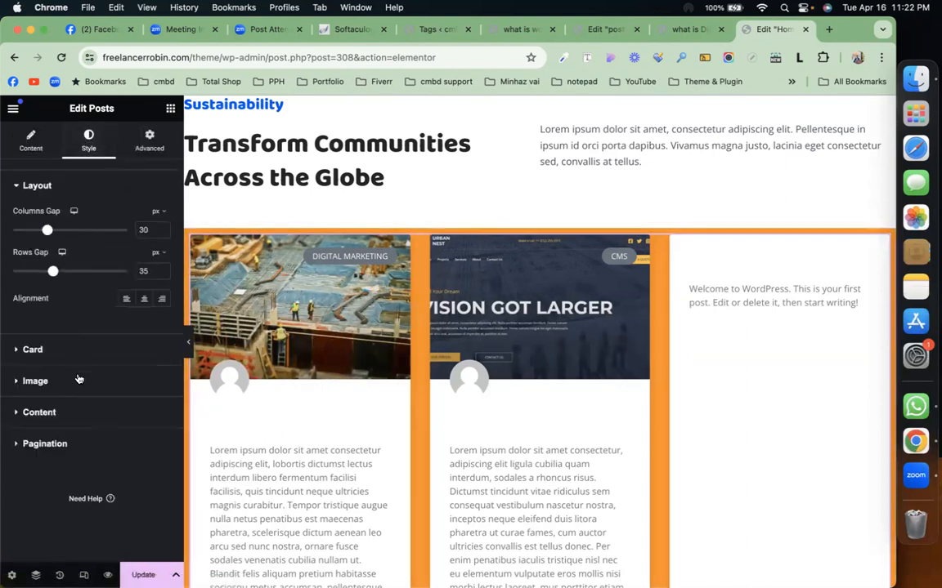
pyautogui.click(89, 409)
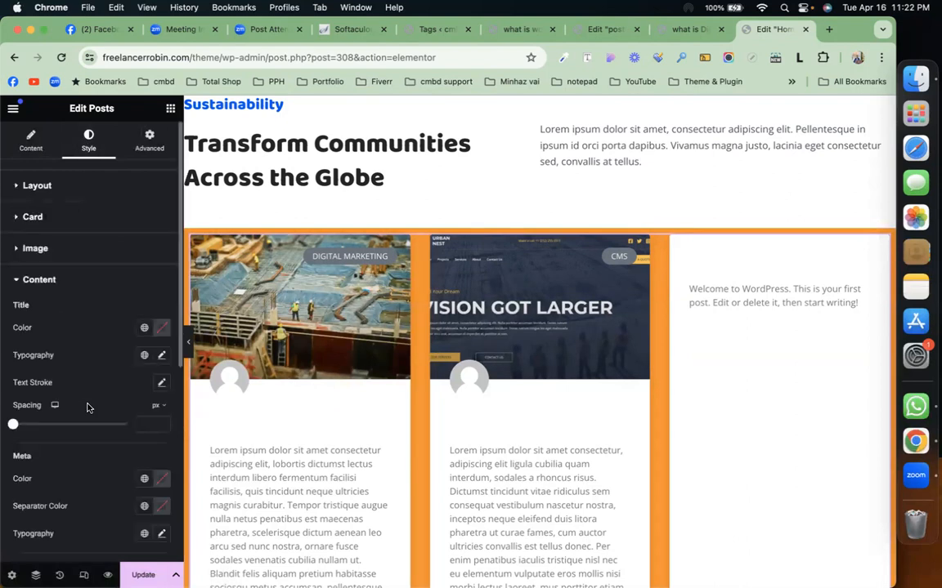
pyautogui.scroll(-2, 92, 323)
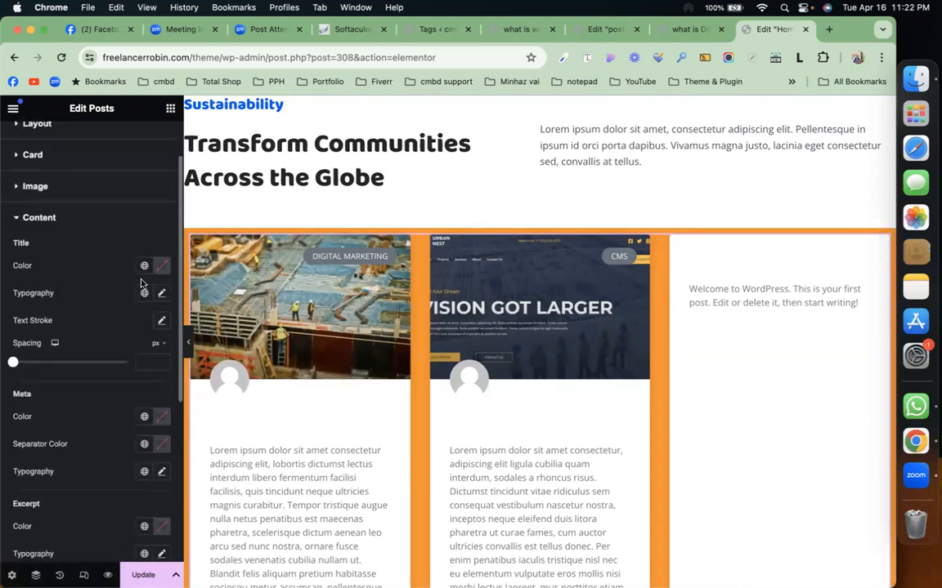
pyautogui.click(162, 268)
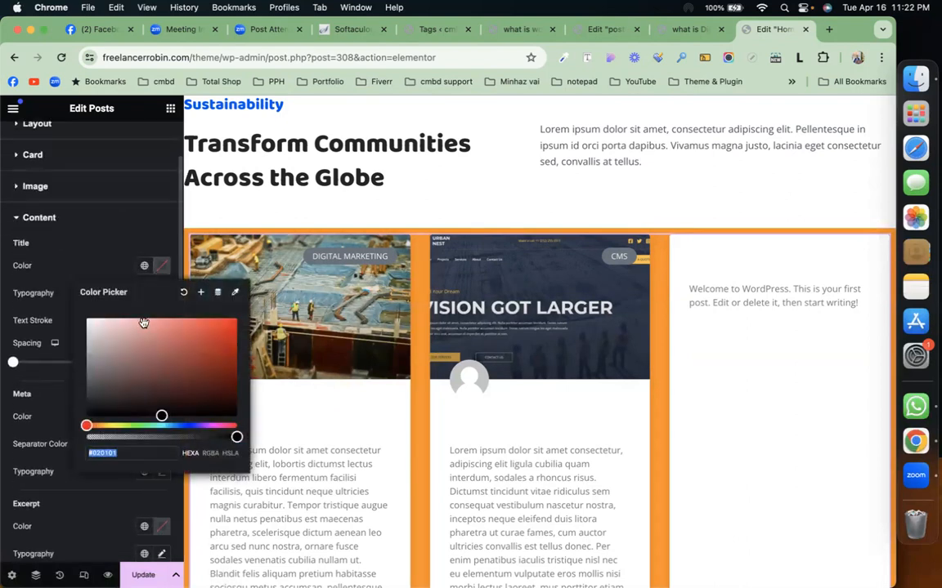
pyautogui.click(232, 323)
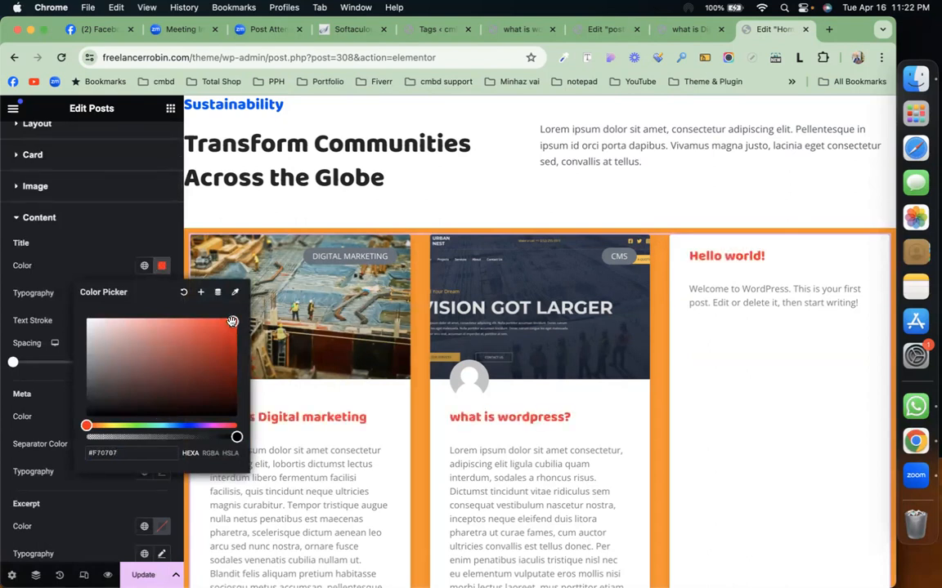
pyautogui.click(94, 257)
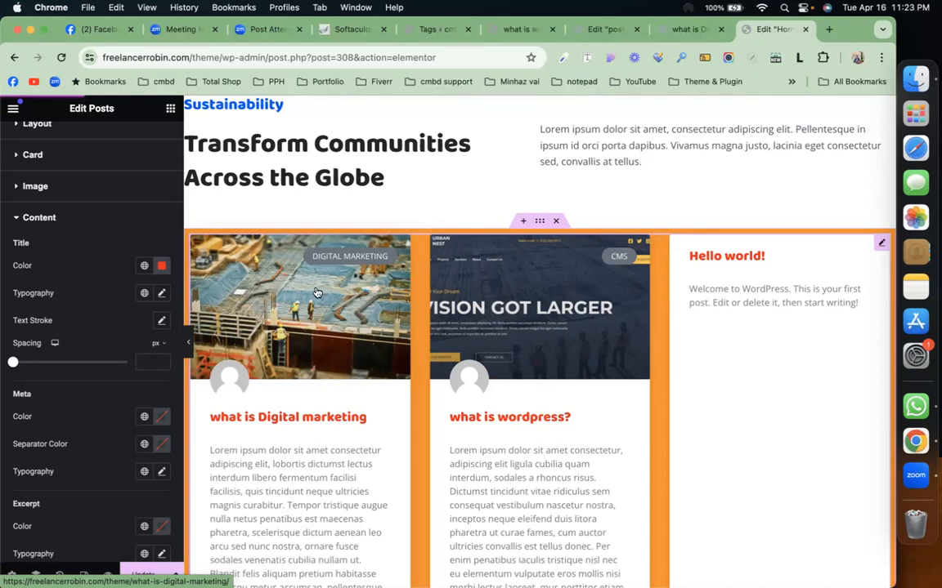
pyautogui.scroll(-3, 319, 330)
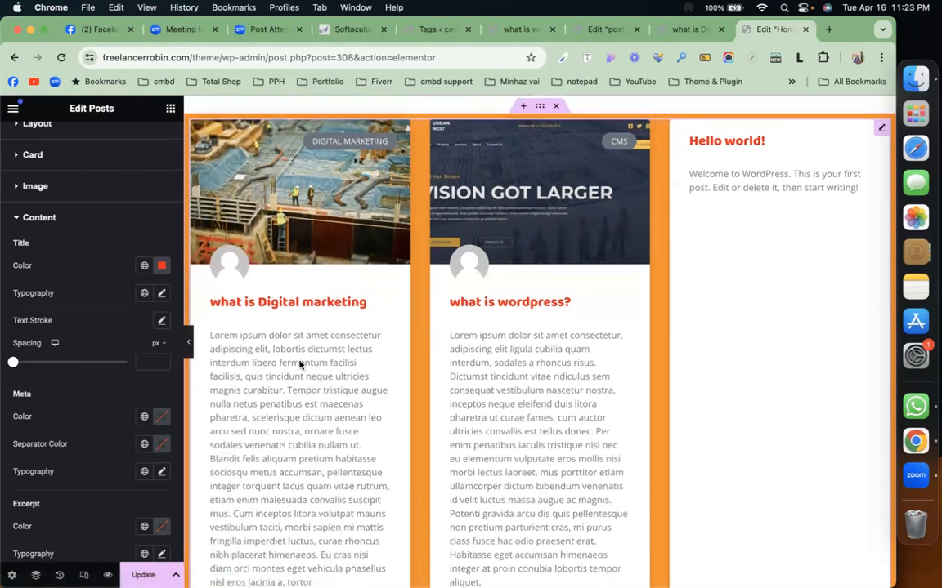
pyautogui.scroll(1, 341, 423)
pyautogui.scroll(1, 341, 422)
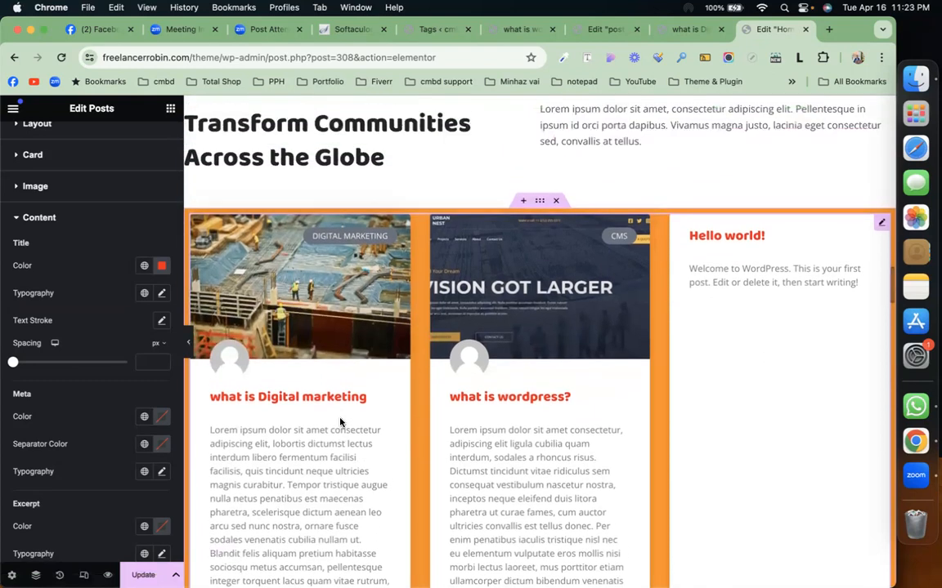